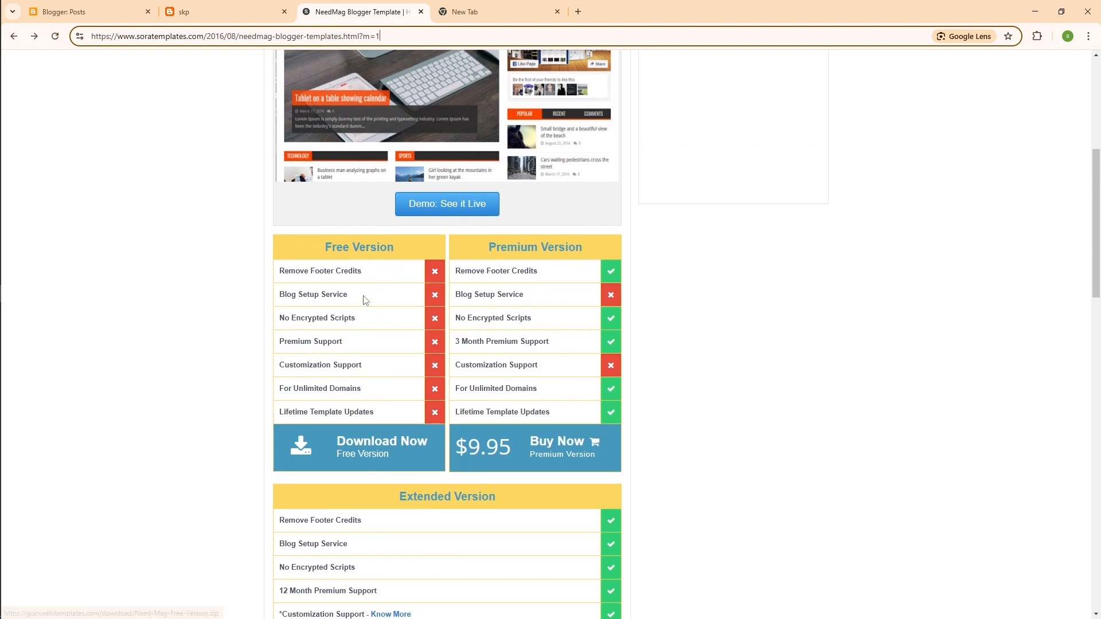
Download the free version of the NeedMag template, saving the zip archive to the Desktop folder.
left_click(370, 456)
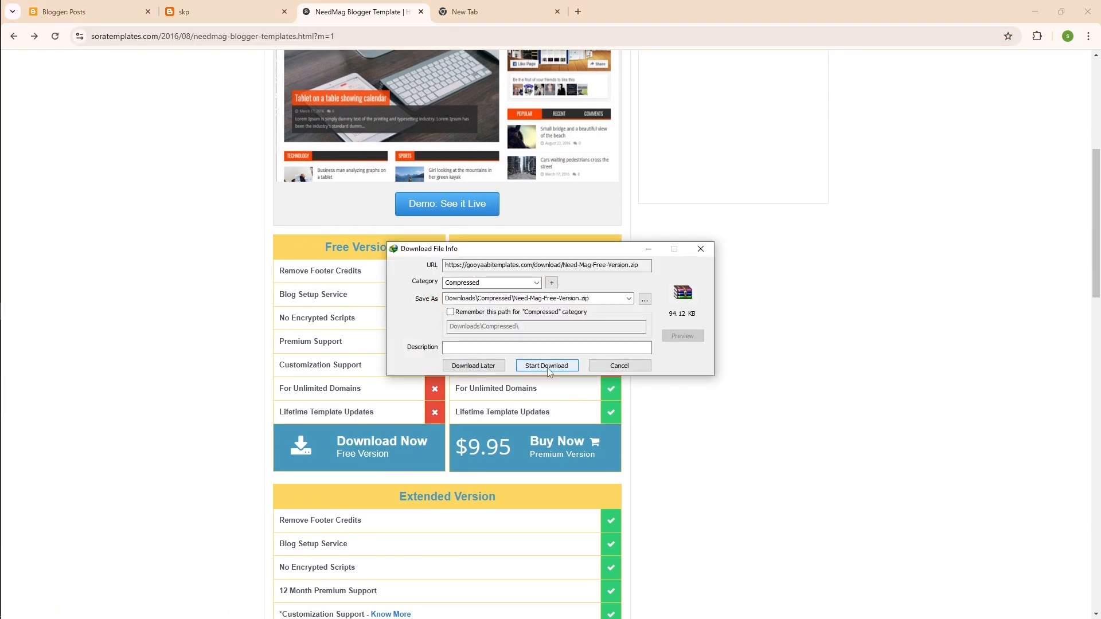
left_click(548, 367)
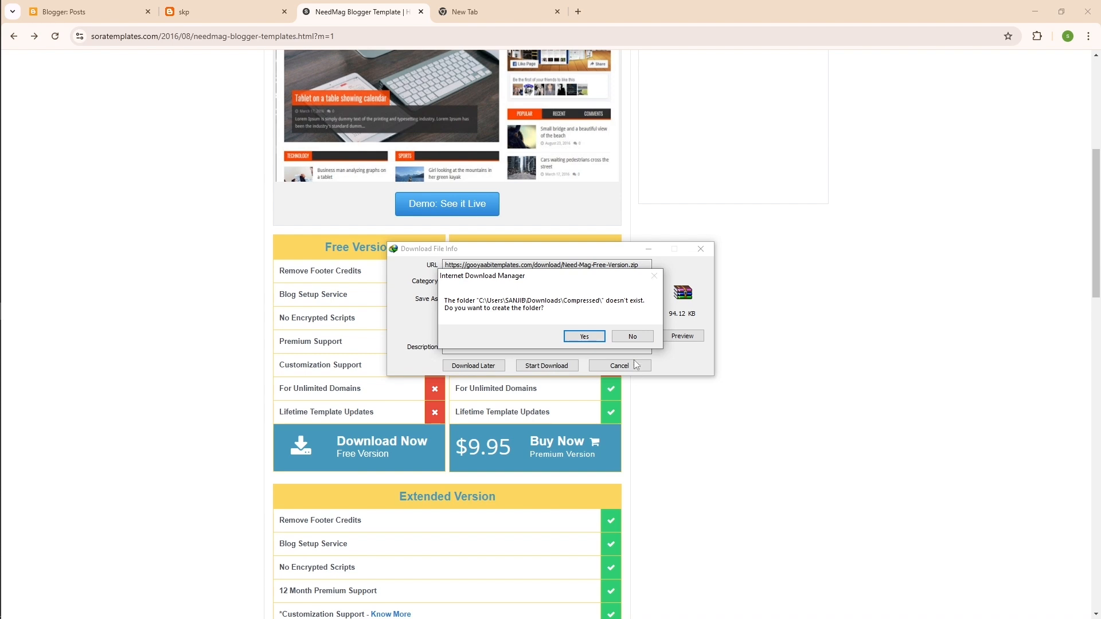
left_click(634, 340)
left_click(654, 305)
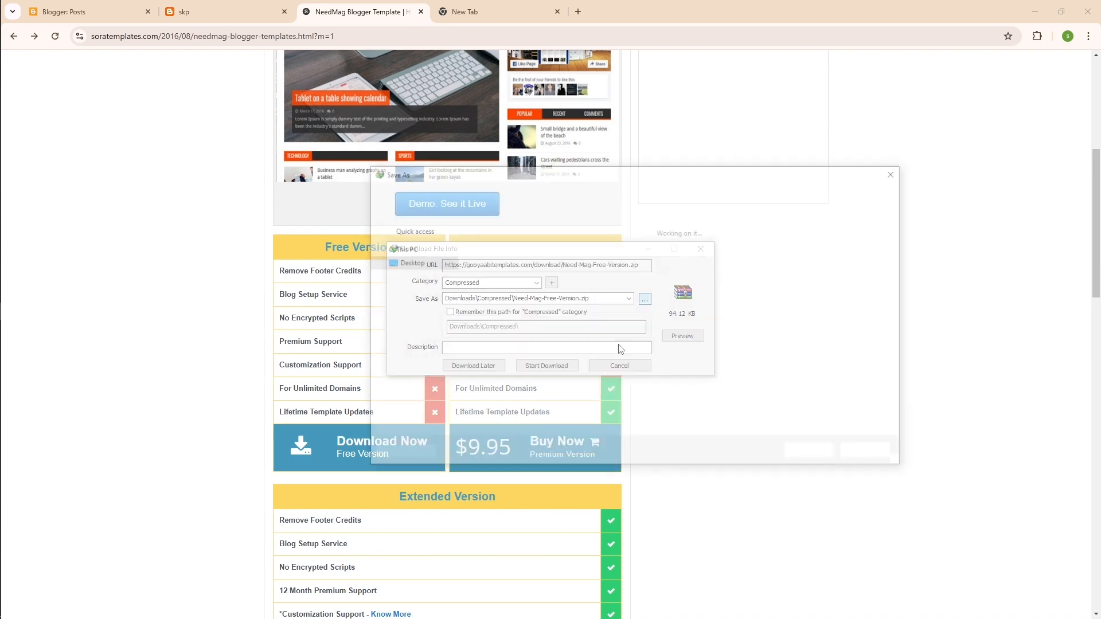
left_click(411, 229)
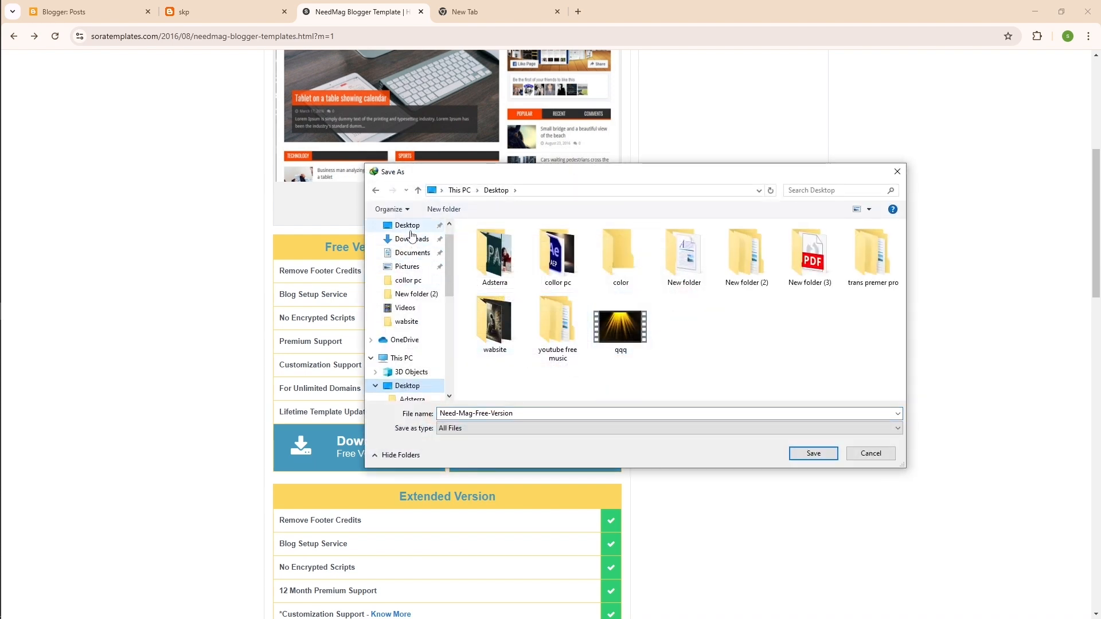
left_click(808, 453)
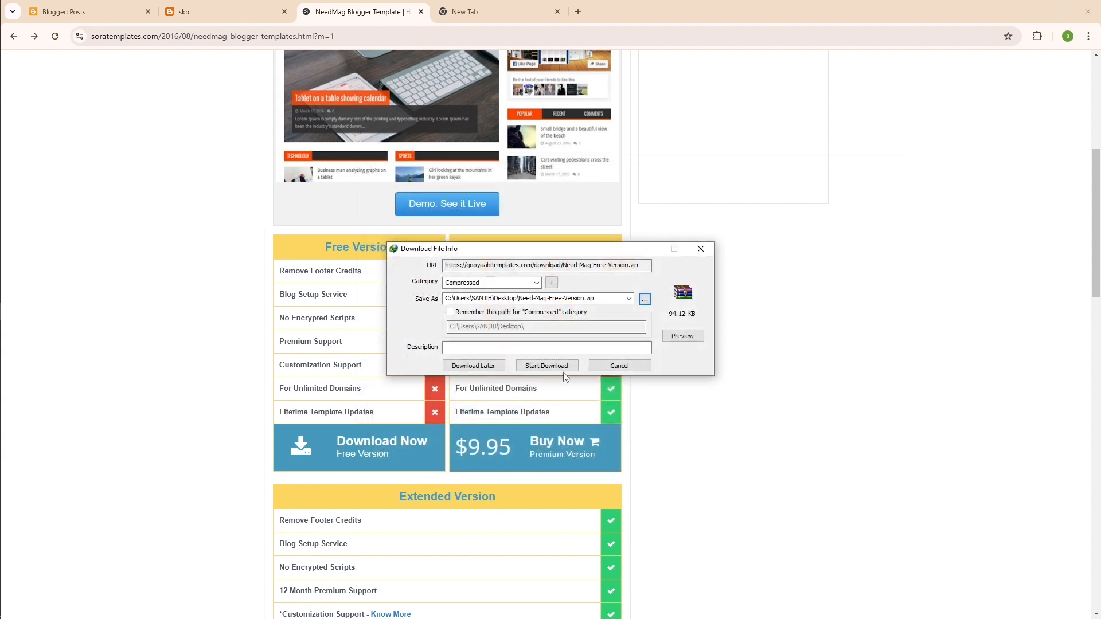
left_click(559, 370)
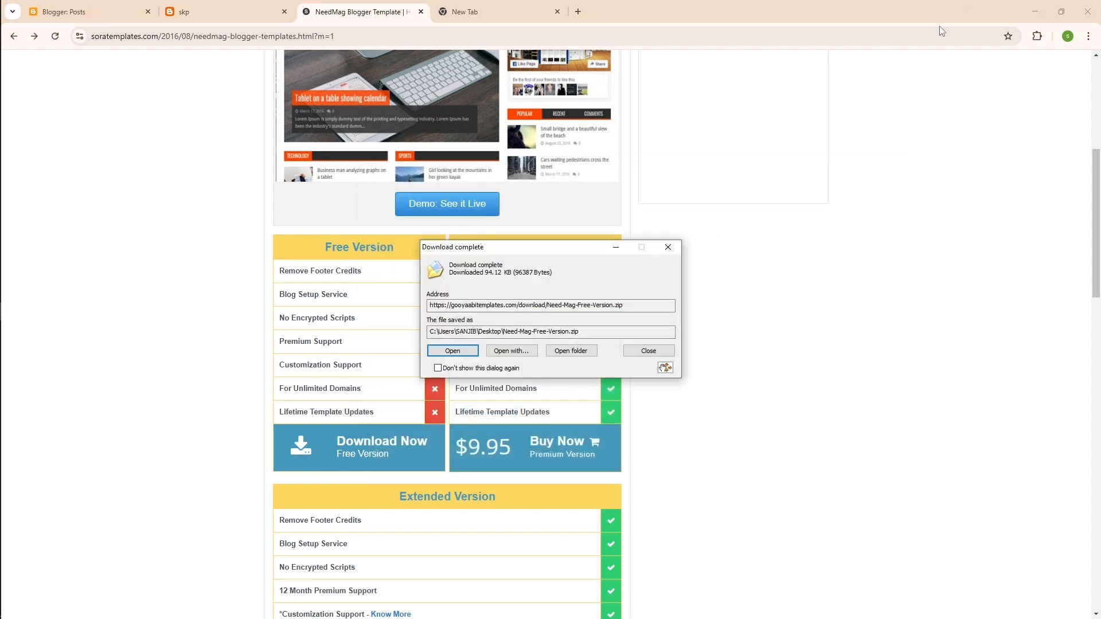
left_click(649, 351)
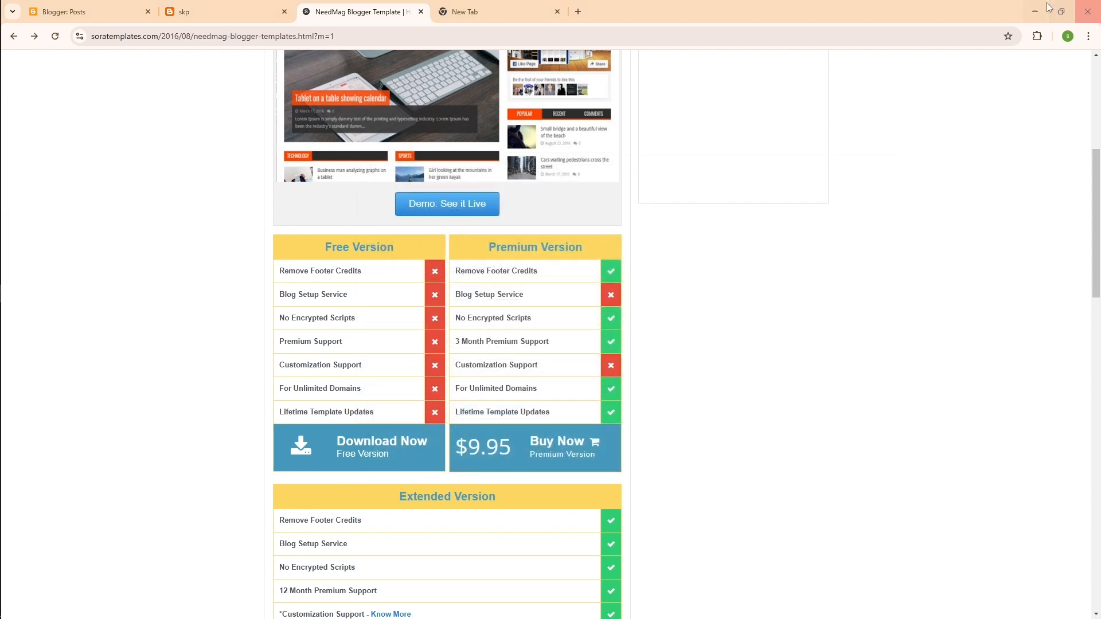
Refresh the desktop, move the Need-Mag-Free-Version archive to an empty central spot, and cut it for relocation.
left_click(1035, 12)
left_click(1034, 11)
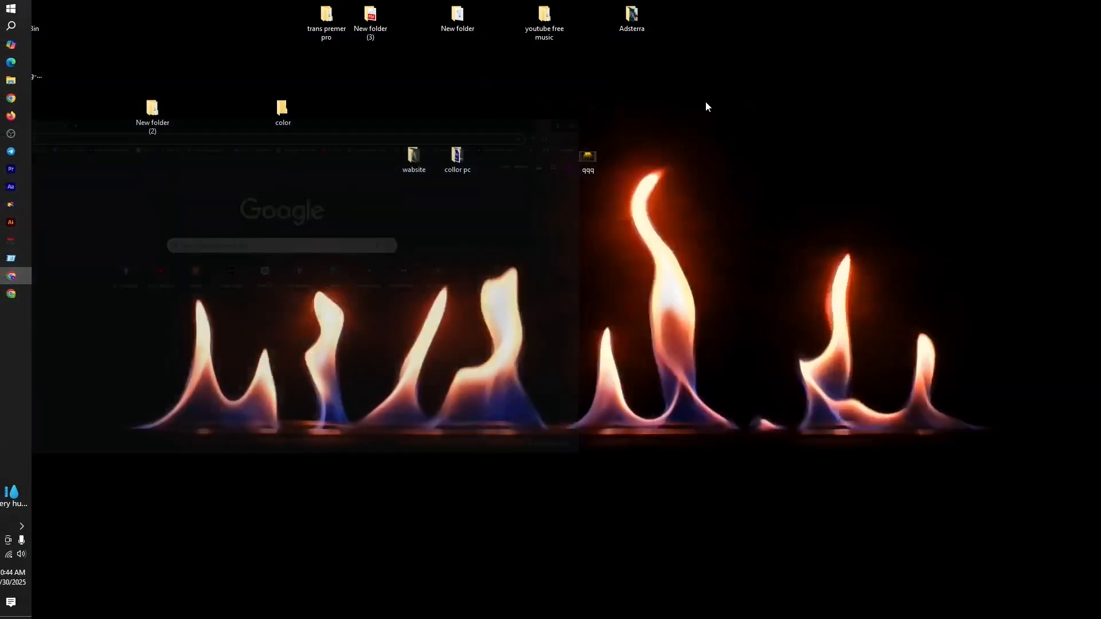
right_click(218, 237)
left_click(244, 272)
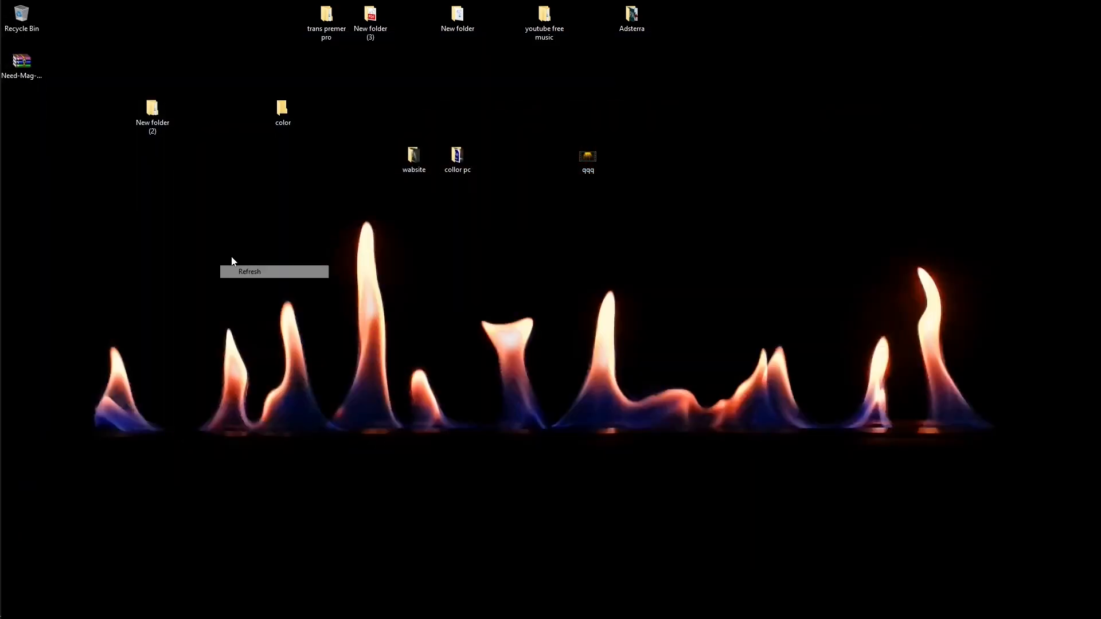
left_click_drag(18, 68, 411, 302)
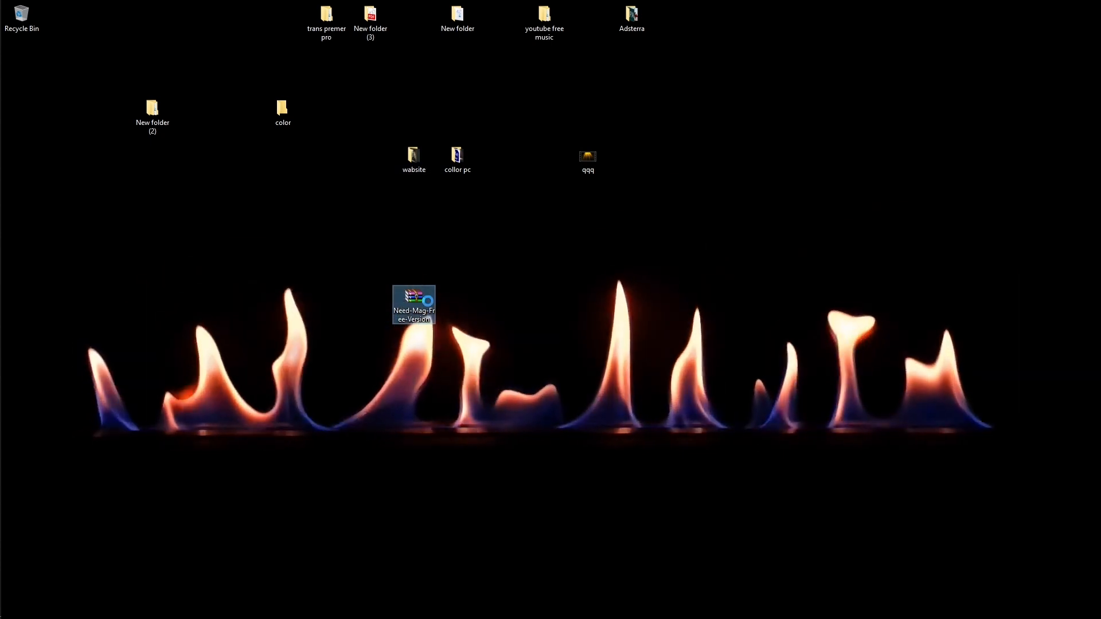
right_click(400, 294)
left_click(465, 482)
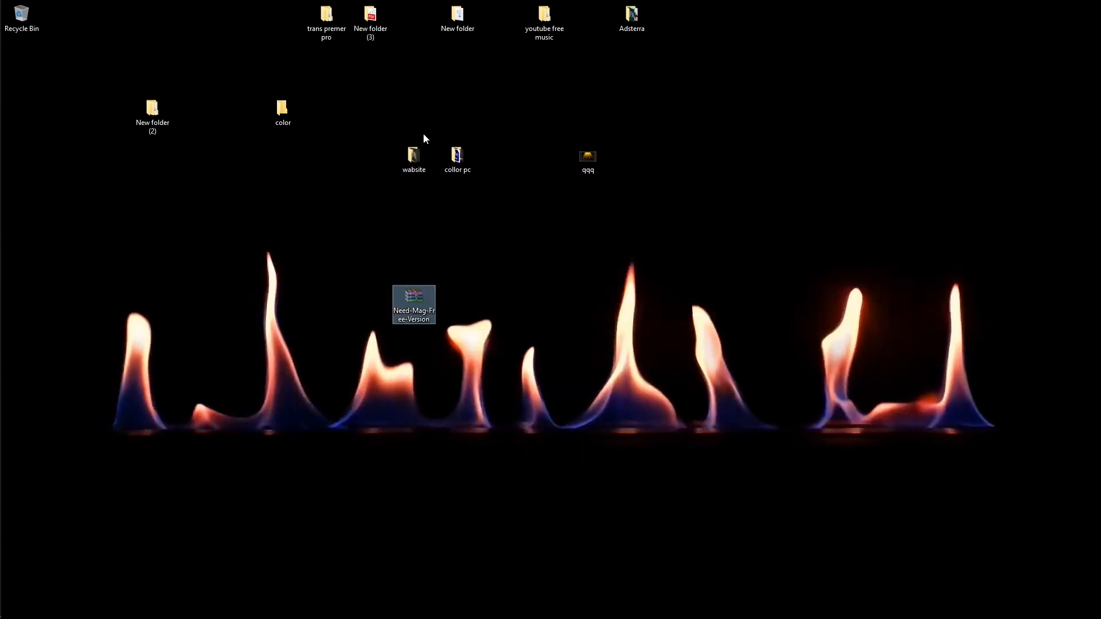
Delete all existing files from the thim folder inside the wabsite folder.
double_click(414, 159)
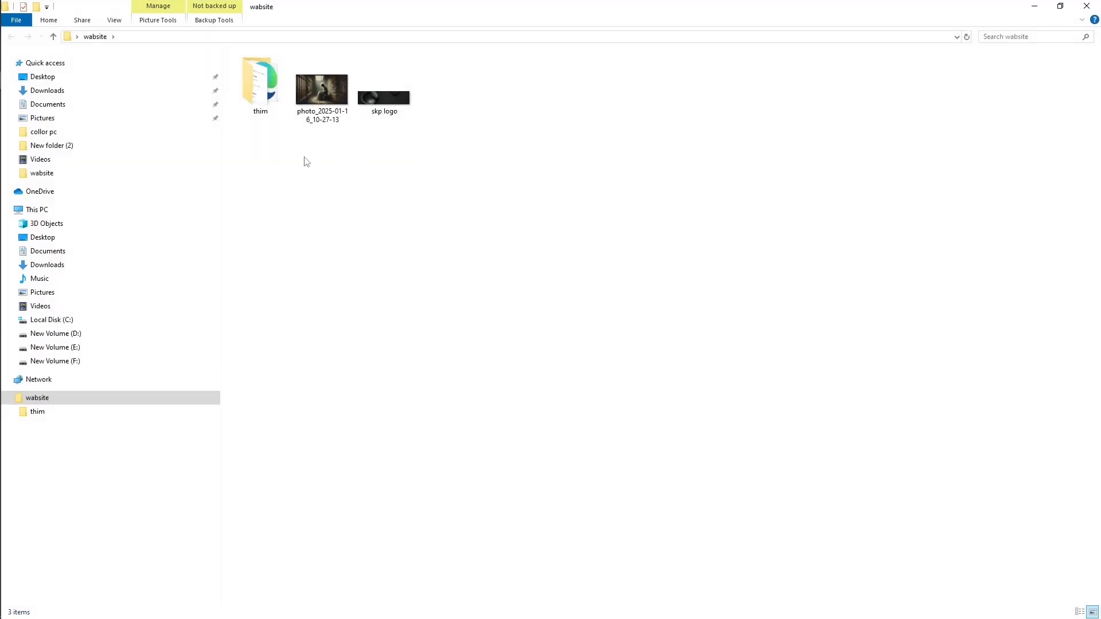
double_click(269, 98)
left_click_drag(321, 237, 243, 64)
key("Delete")
Paste the Need-Mag-Free-Version archive into the thim folder and extract its contents there.
right_click(265, 100)
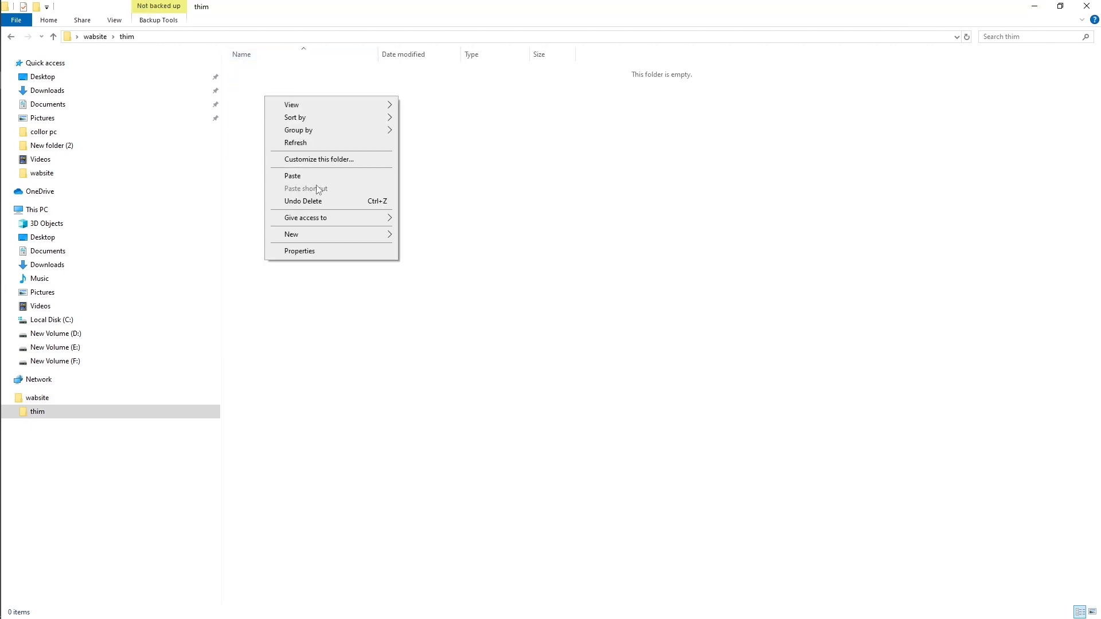
left_click(312, 177)
right_click(270, 76)
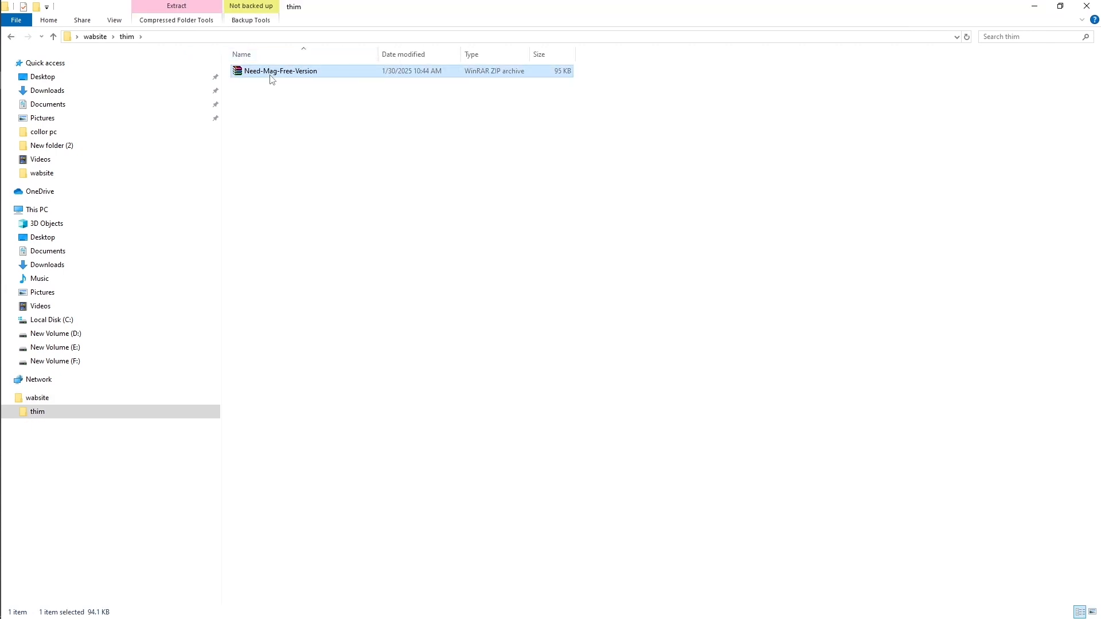
left_click(323, 145)
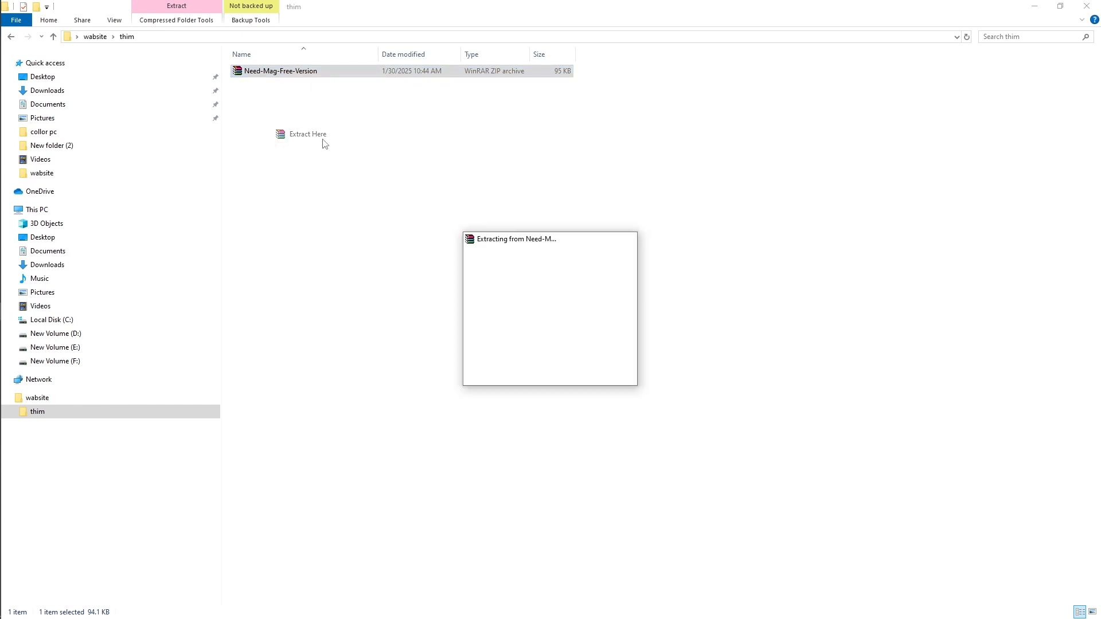
left_click(342, 277)
Open the Need Mag Free Version HTML file in Notepad and copy all of its code.
right_click(264, 144)
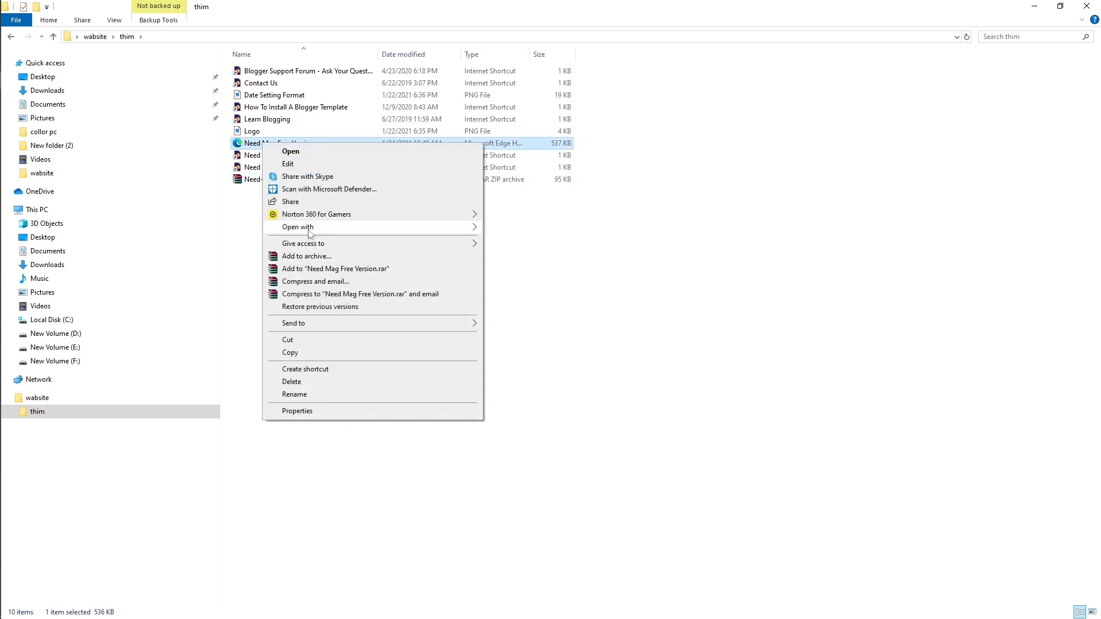
mouse_move(310, 230)
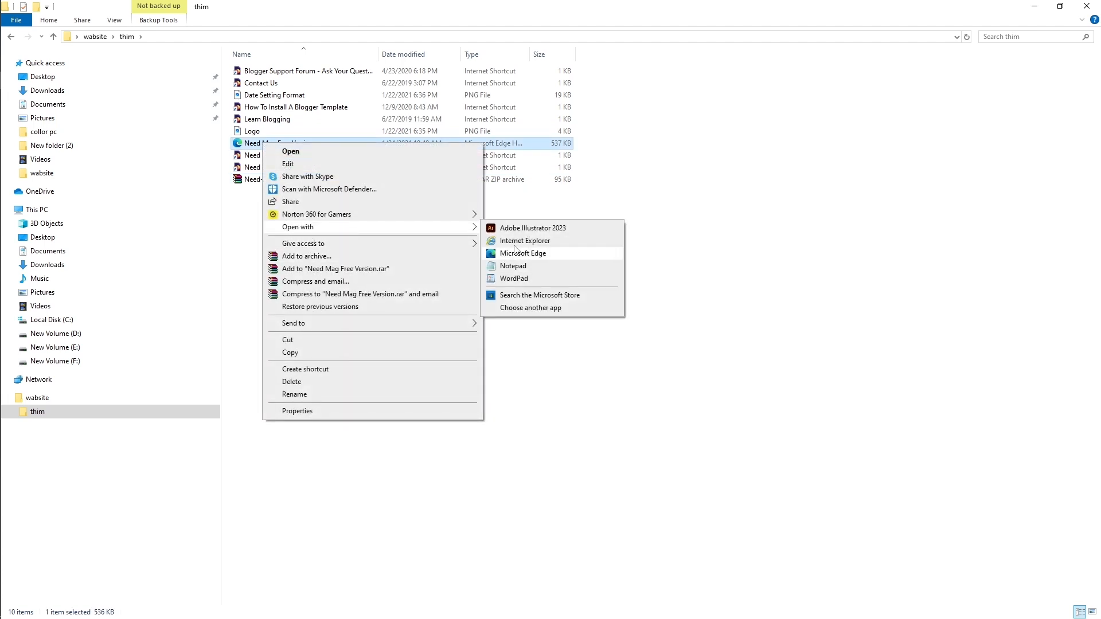
left_click(513, 266)
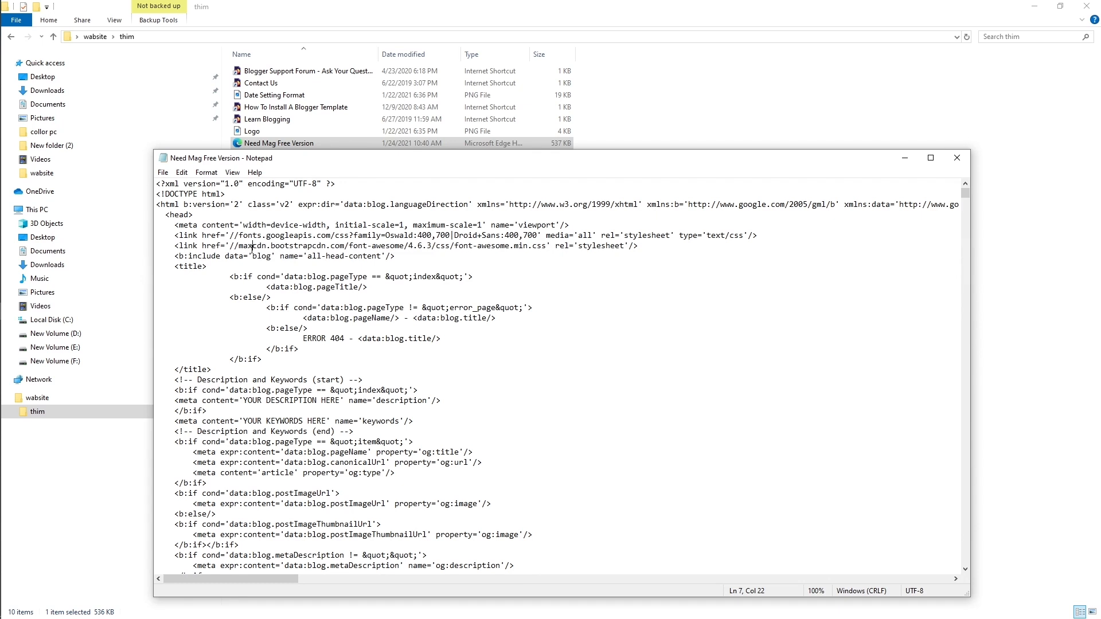
key("ctrl+a")
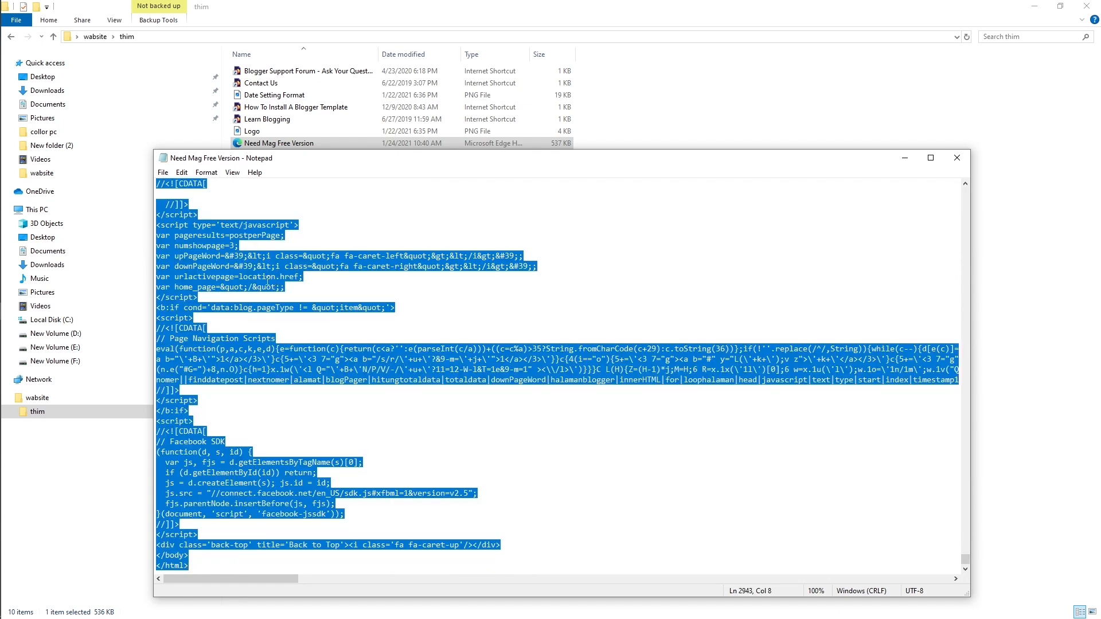
right_click(267, 281)
left_click(289, 317)
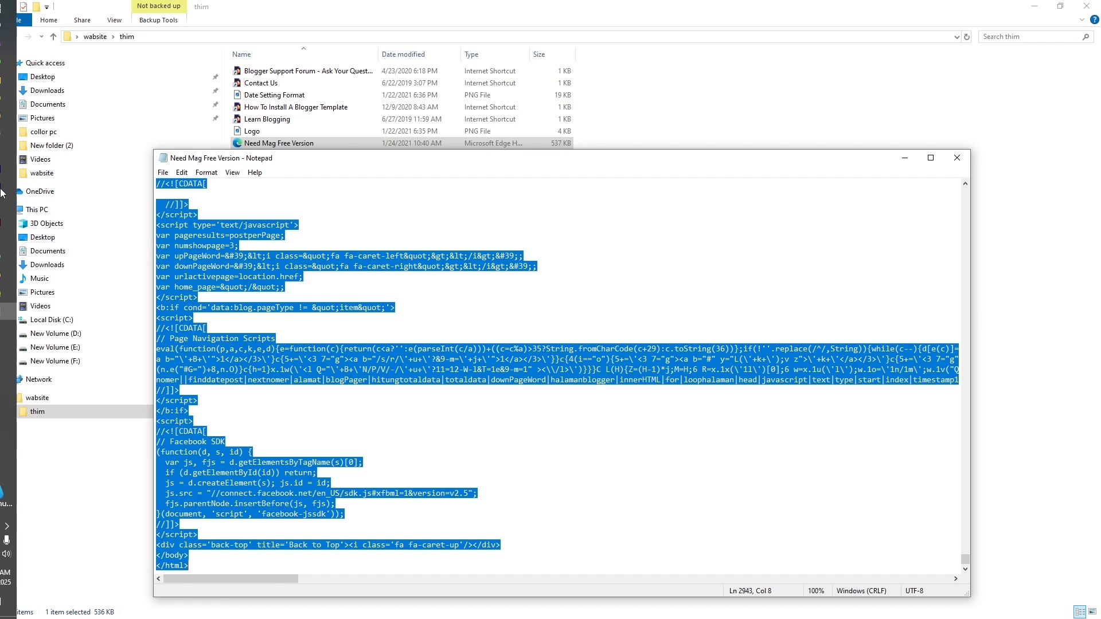
Switch to Blogger in Chrome and open the skp blog's theme for HTML editing.
mouse_move(19, 295)
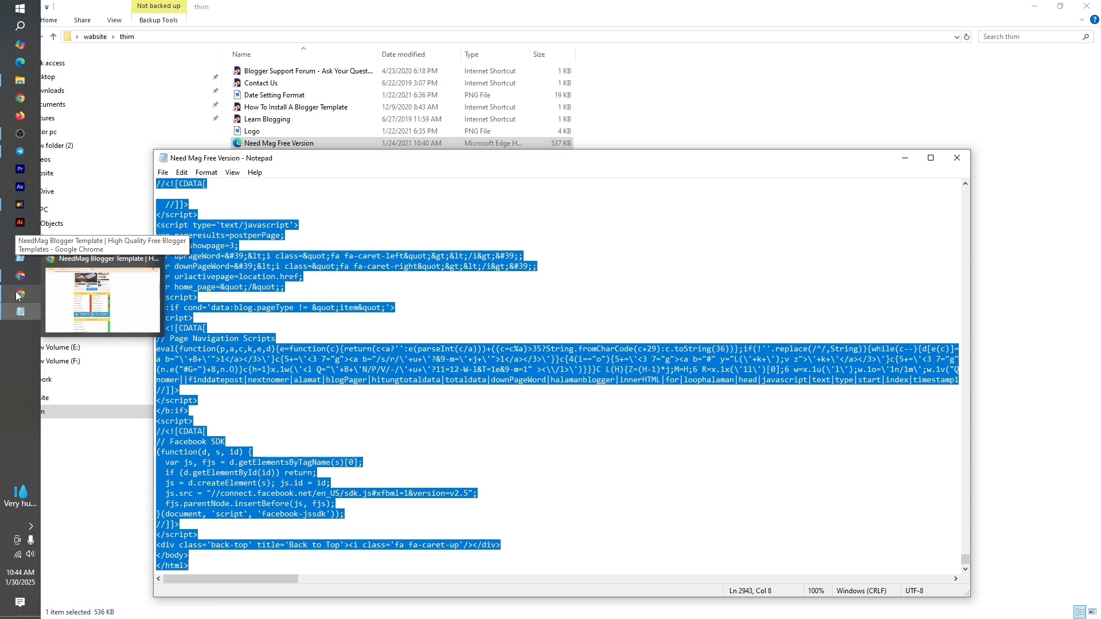
left_click(86, 293)
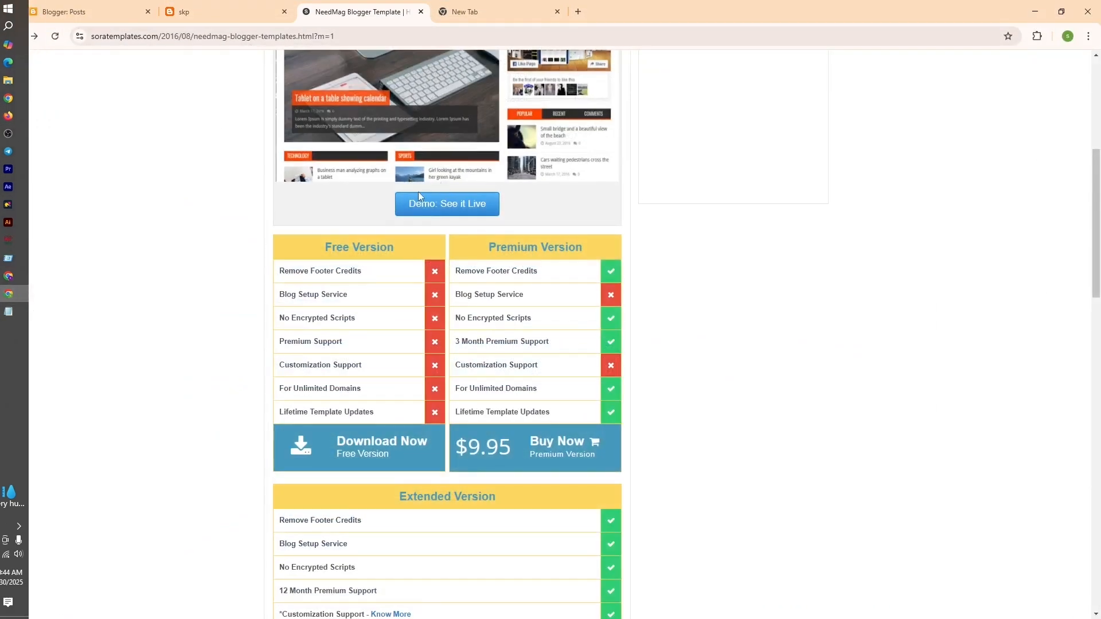
left_click(82, 5)
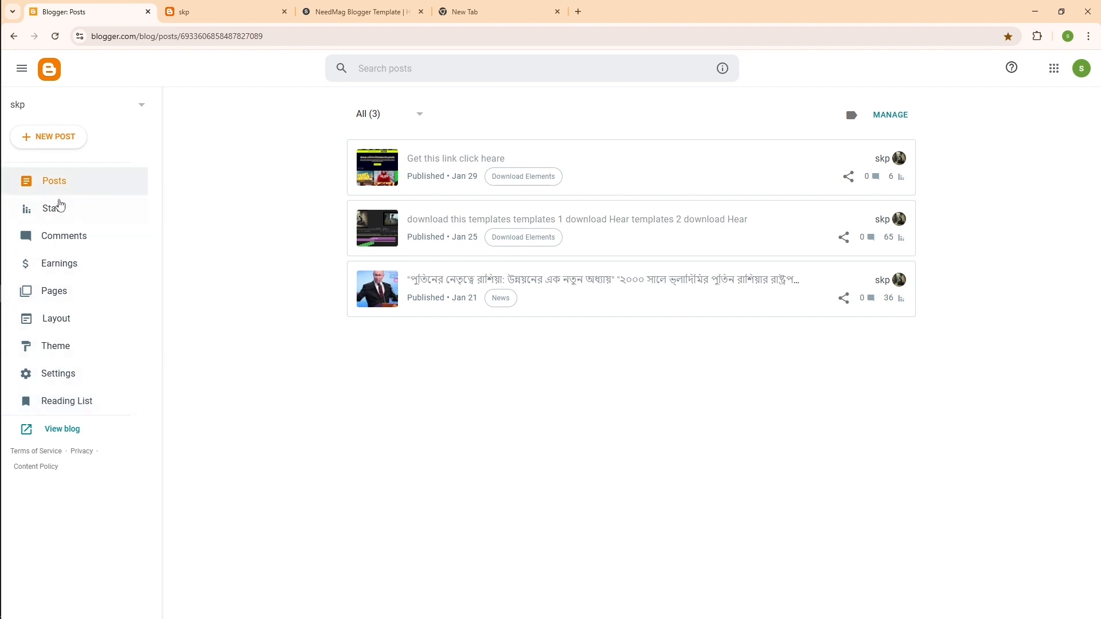
left_click(65, 347)
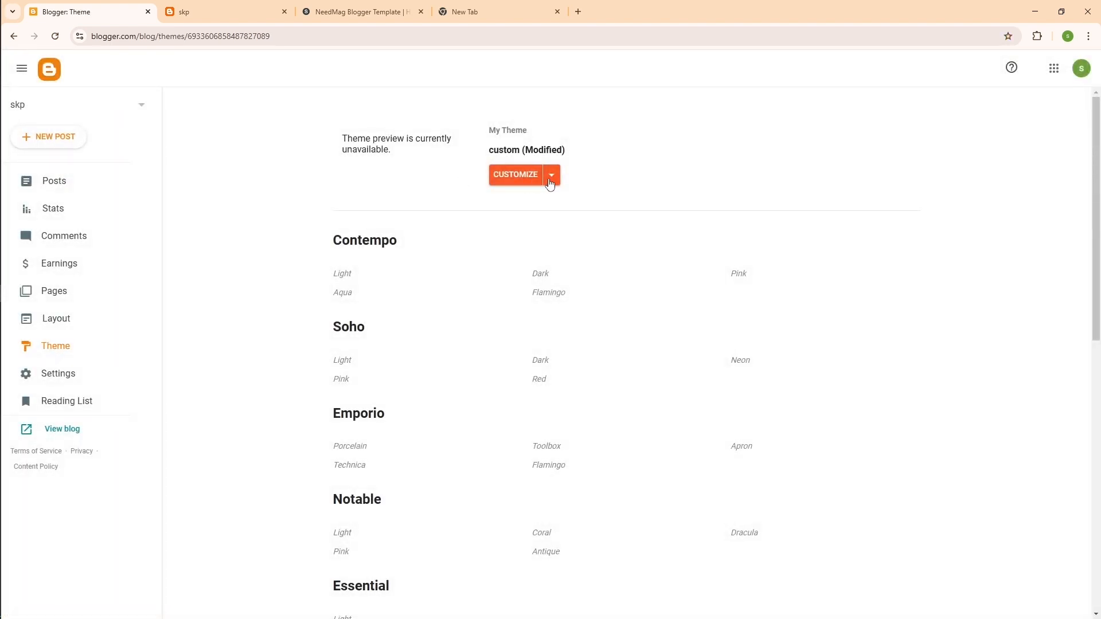
left_click(551, 176)
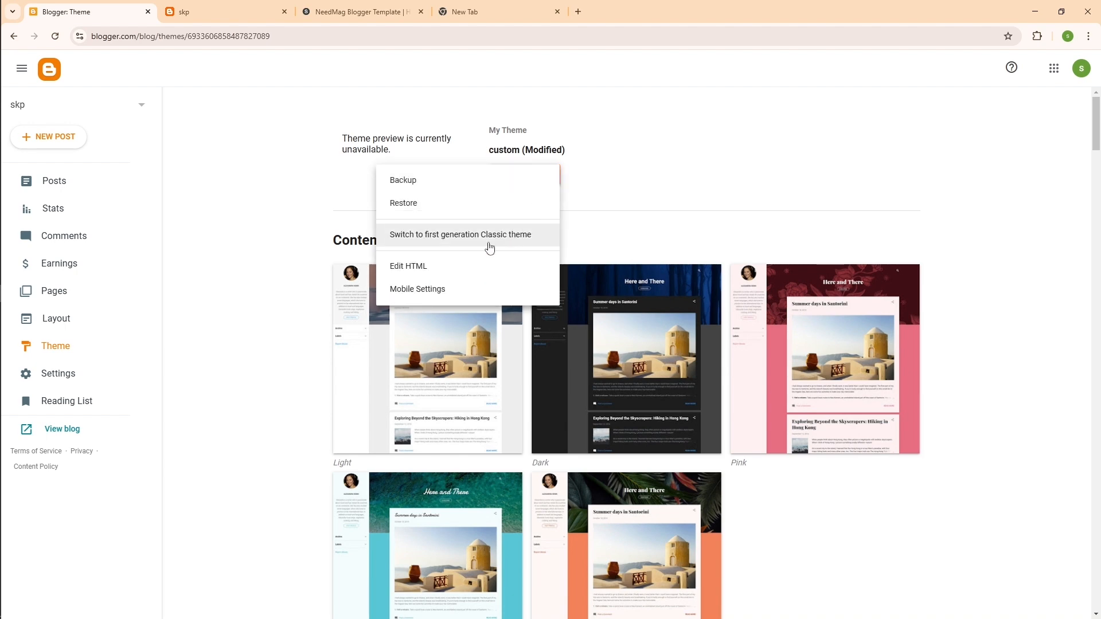
left_click(456, 269)
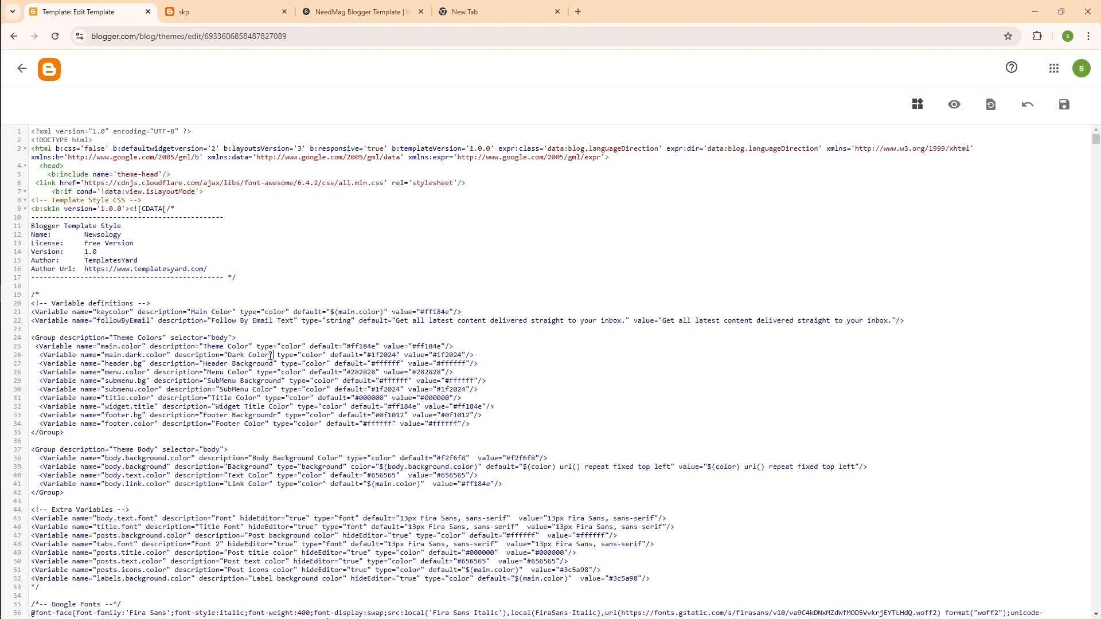
Replace the entire theme code with the copied NeedMag template code and save the theme.
key("ctrl+a")
key("BackSpace")
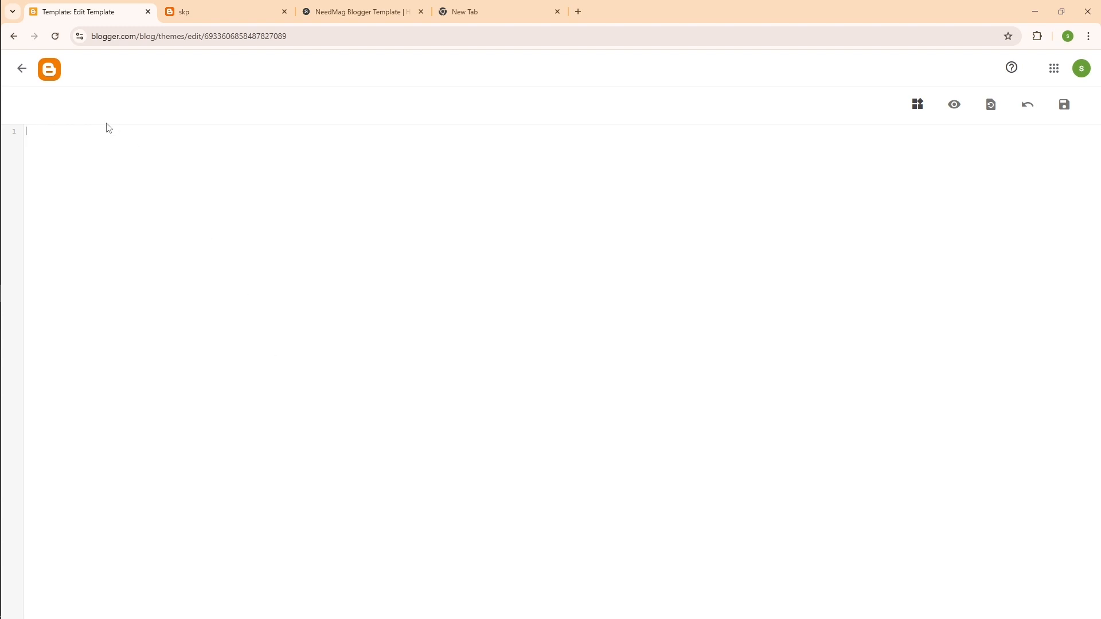
right_click(104, 151)
left_click(160, 274)
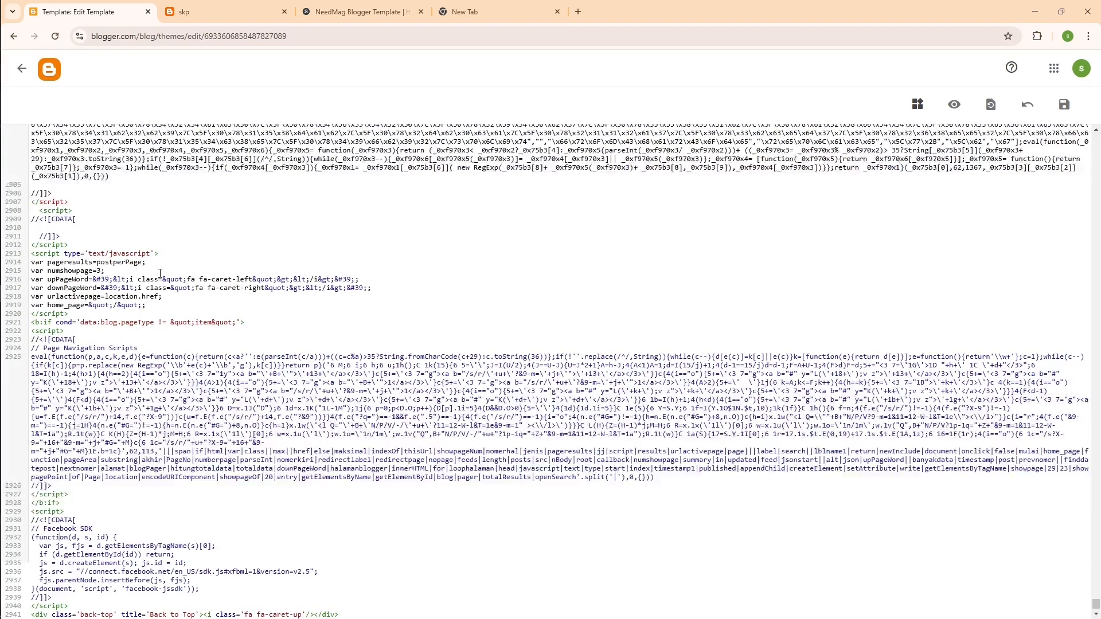
left_click(1064, 104)
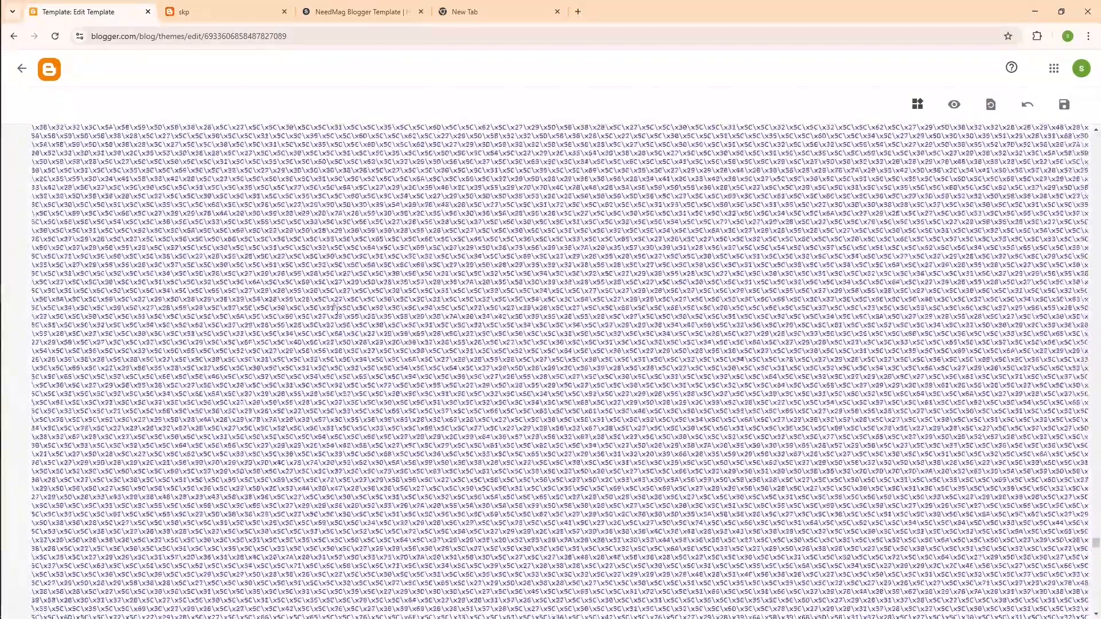
Reload the live skp blog to view it with the new theme.
left_click(216, 6)
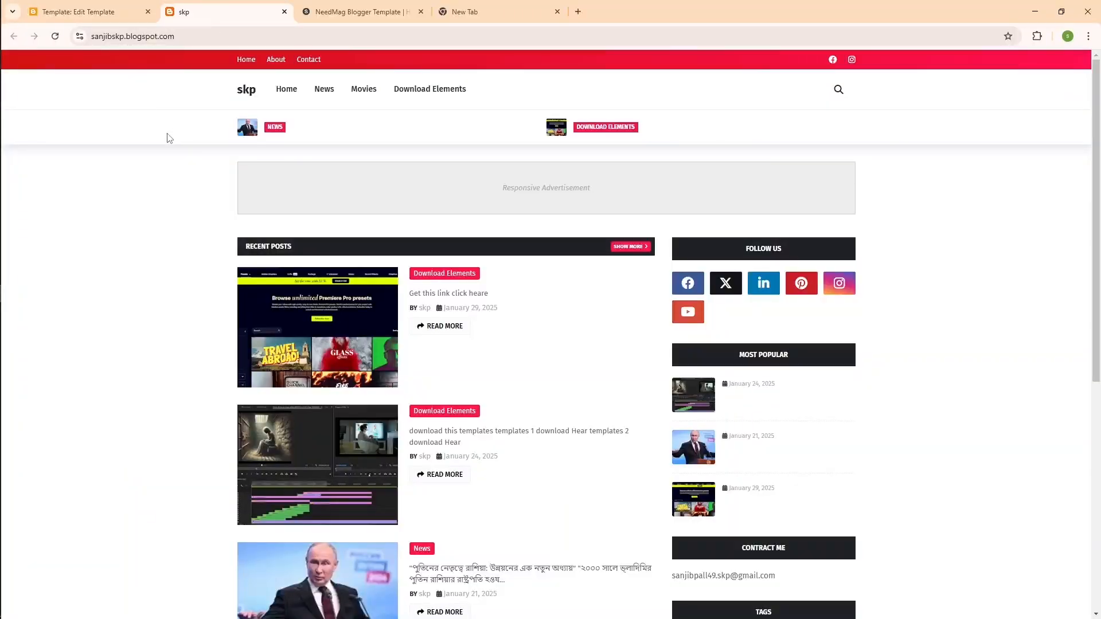
right_click(150, 100)
left_click(200, 147)
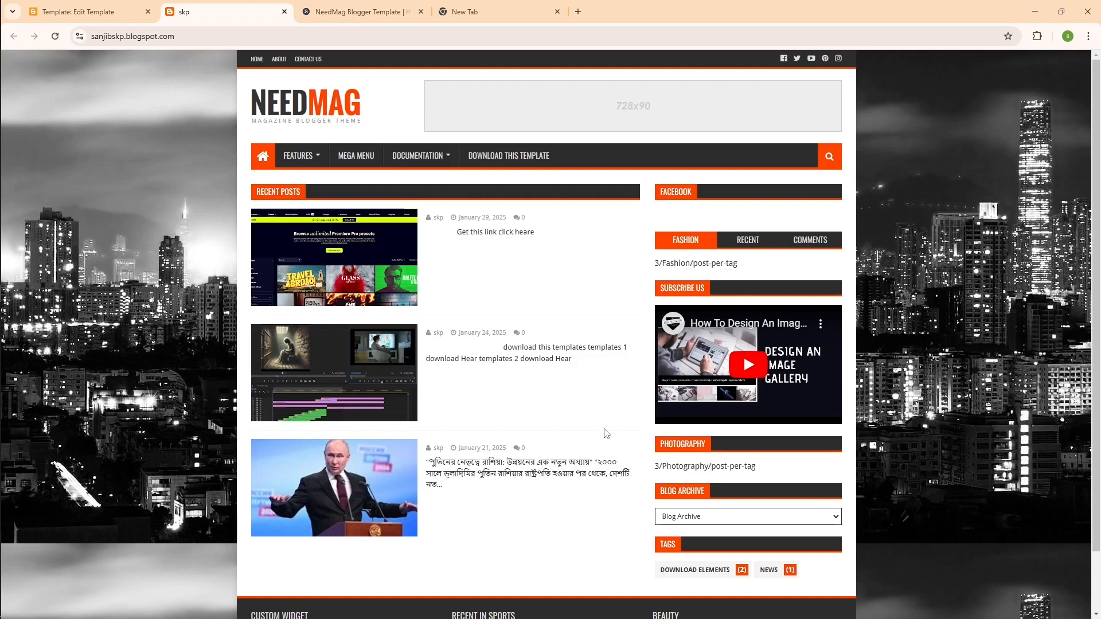
Check the blog's home page layout and test the Home and Mega Menu navigation links.
left_click(261, 61)
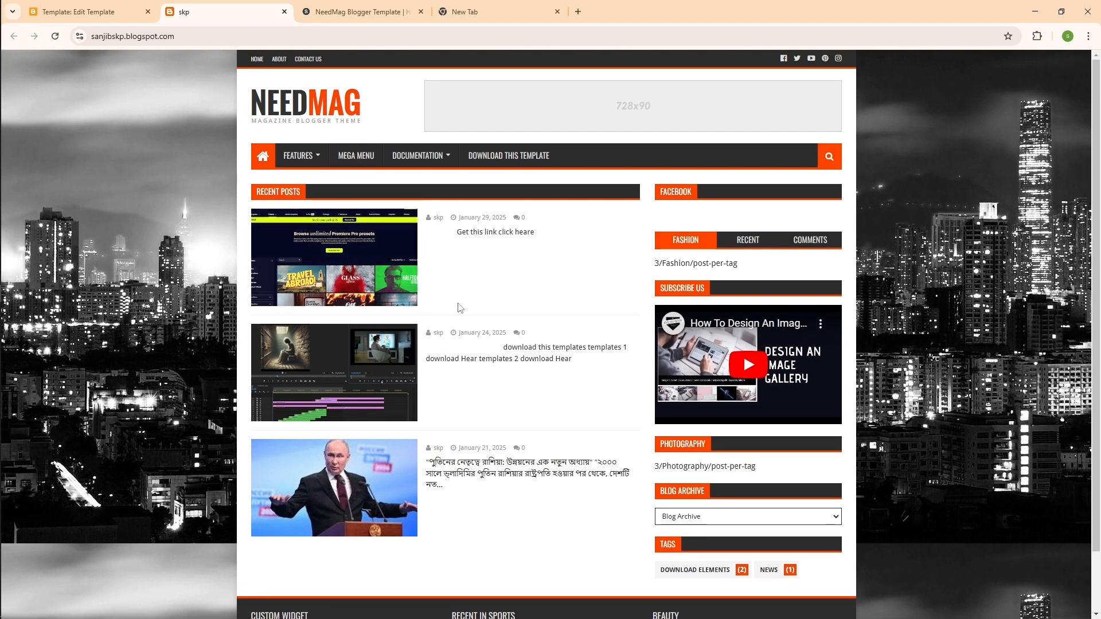
scroll(498, 393, "down", 1)
scroll(424, 276, "up", 1)
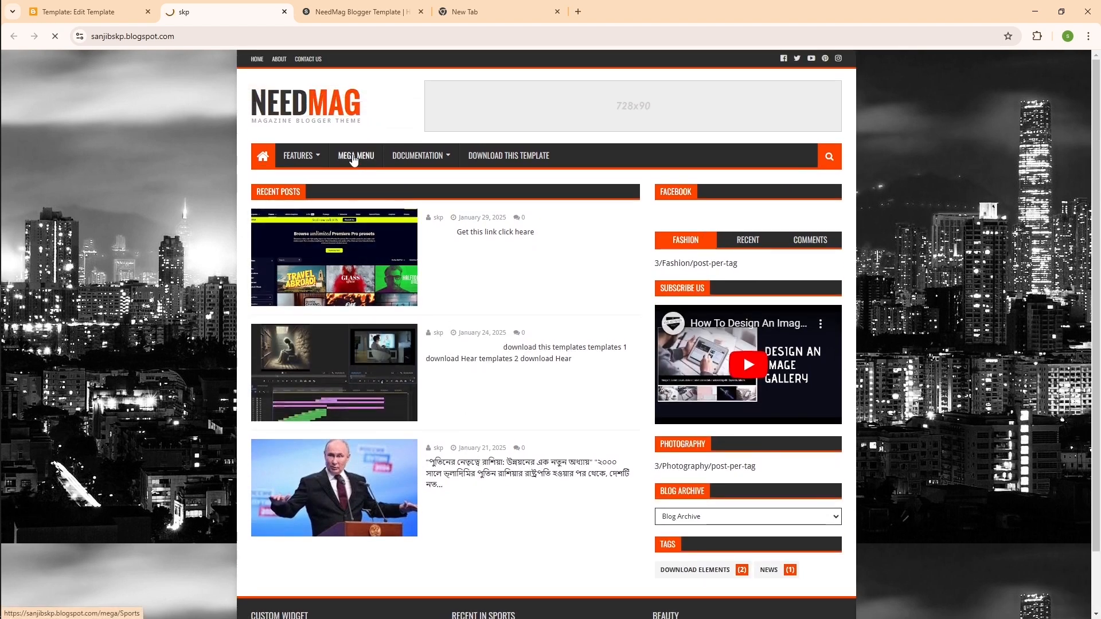
left_click(353, 157)
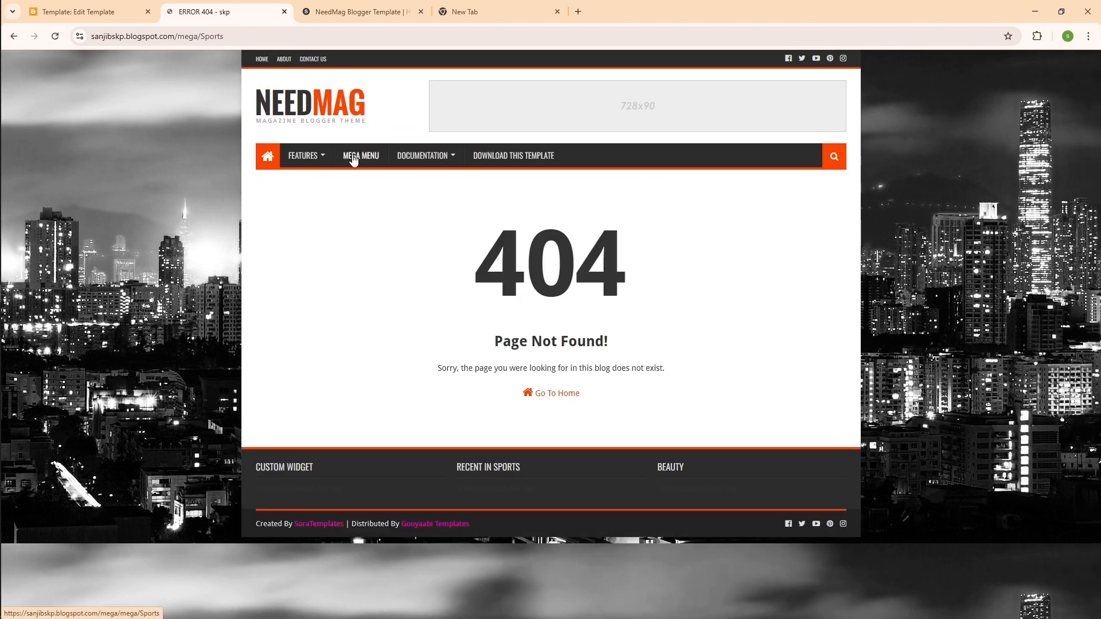
mouse_move(327, 161)
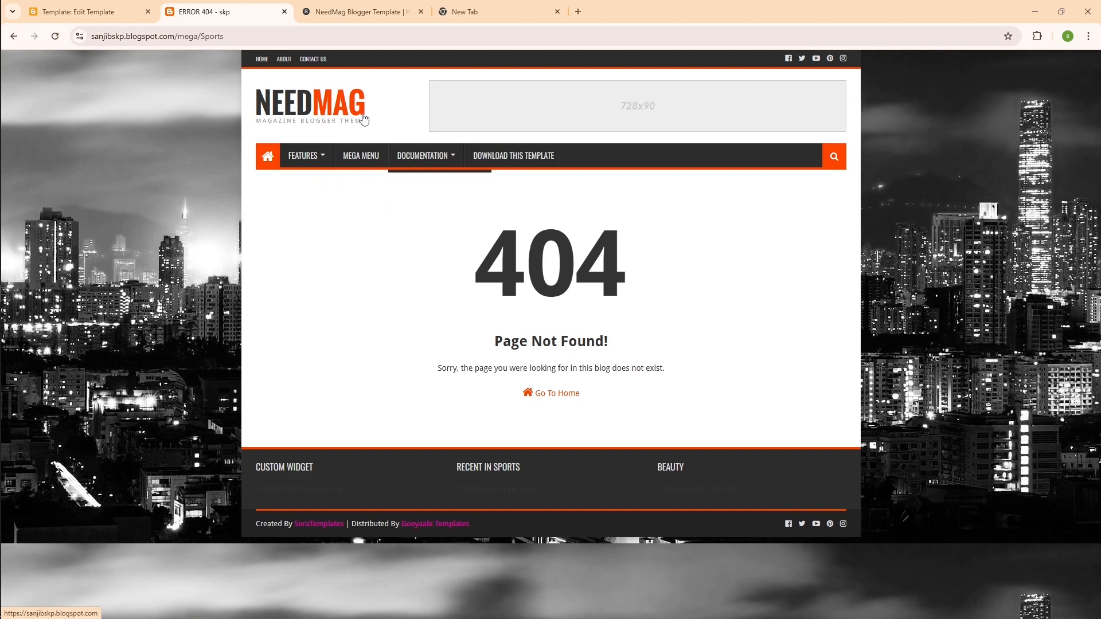
Test the Documentation, About and Contact Us links on the live skp blog and return to the blog.
left_click(417, 161)
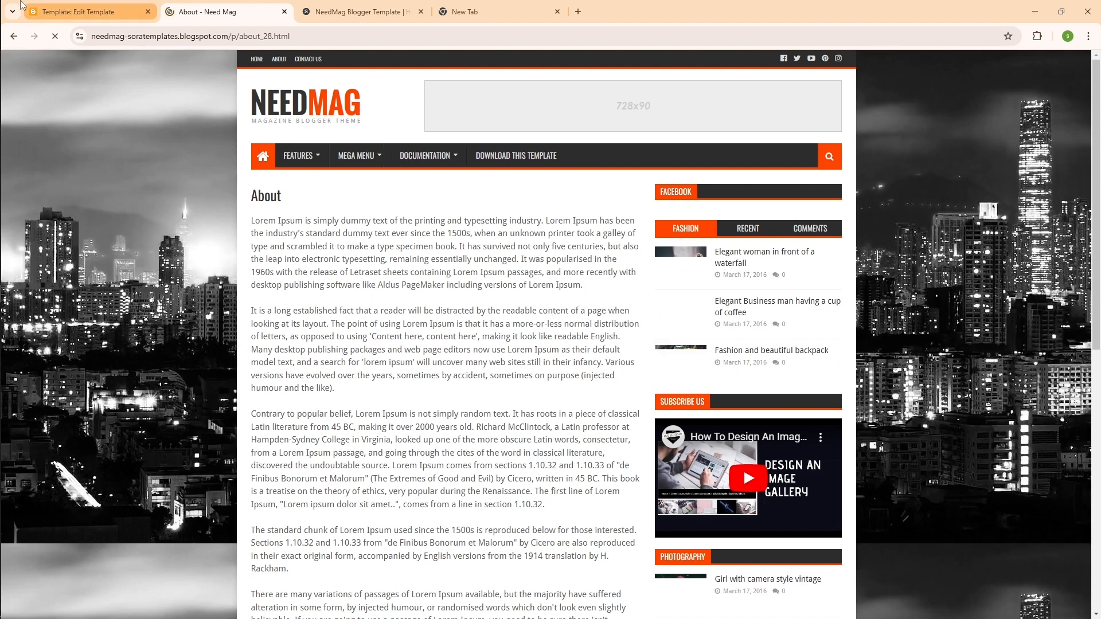
left_click(17, 39)
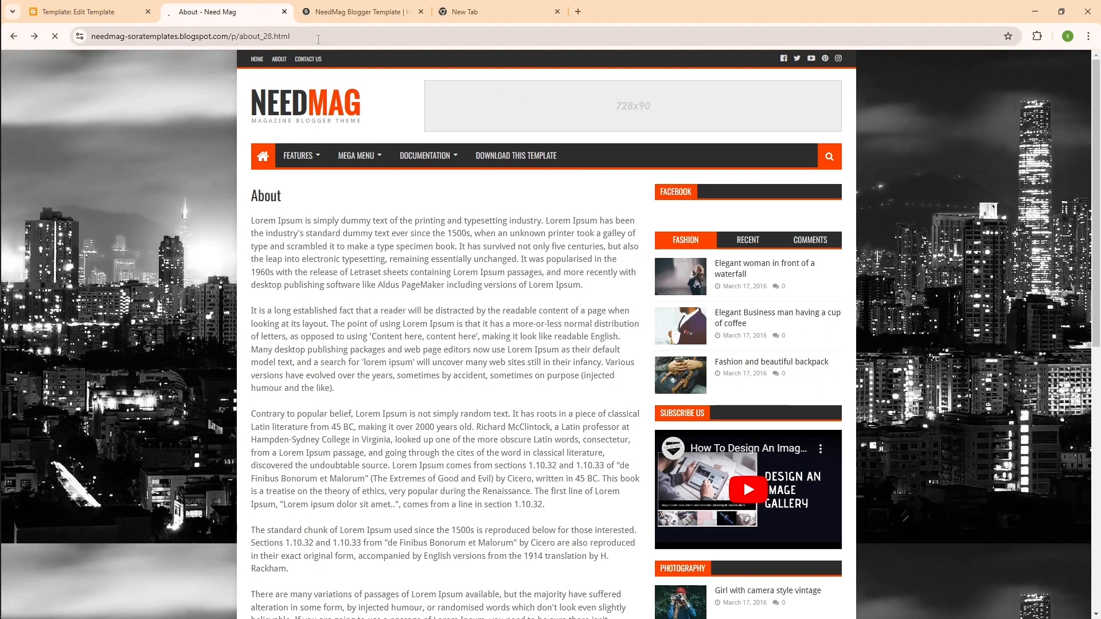
left_click(307, 59)
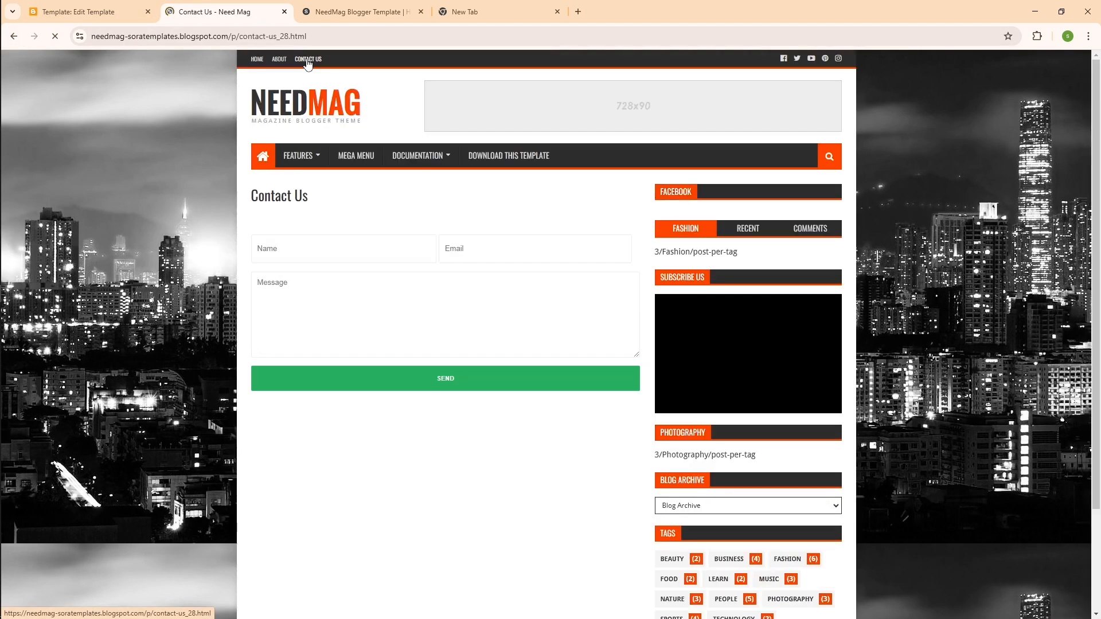
left_click(14, 37)
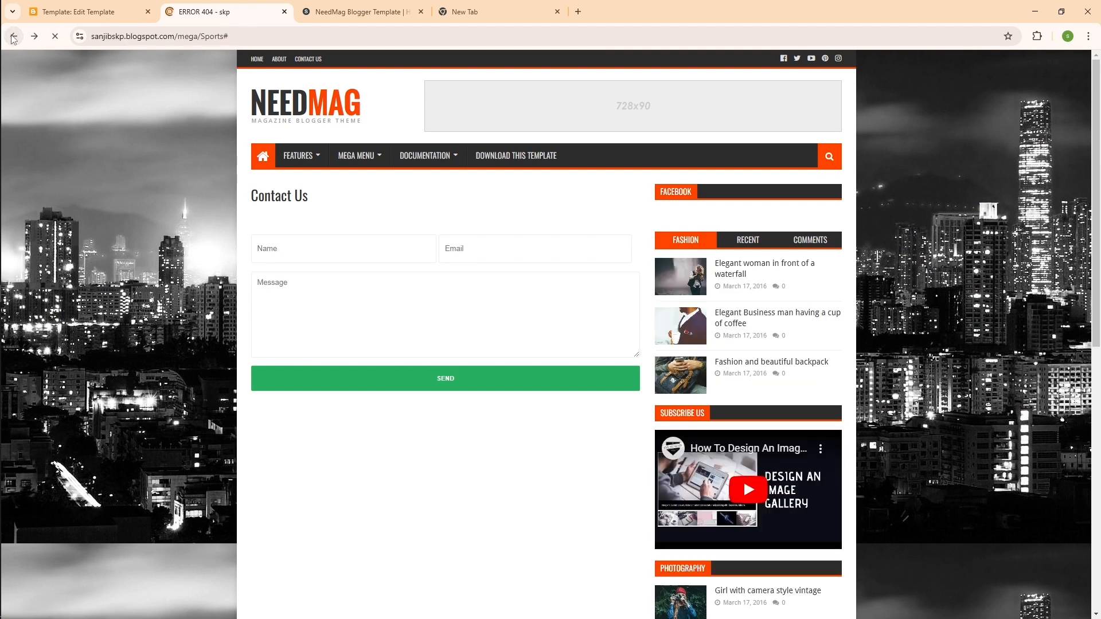
Review the skp blog's layout sections in Blogger and open the Top Navigation Menu gadget's link list for editing.
left_click(84, 14)
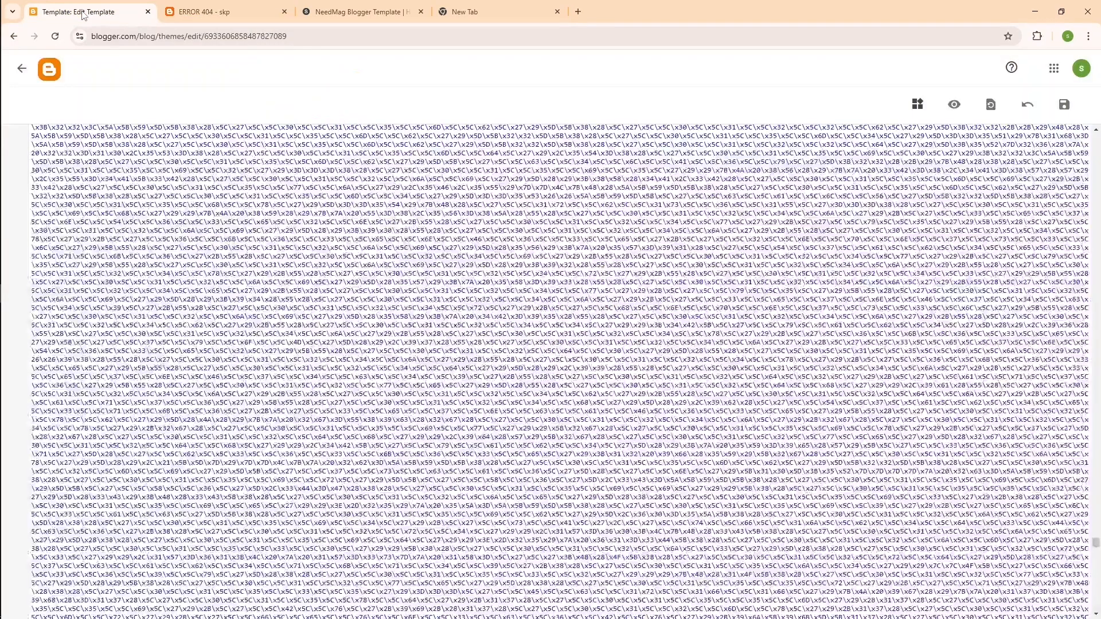
left_click(22, 69)
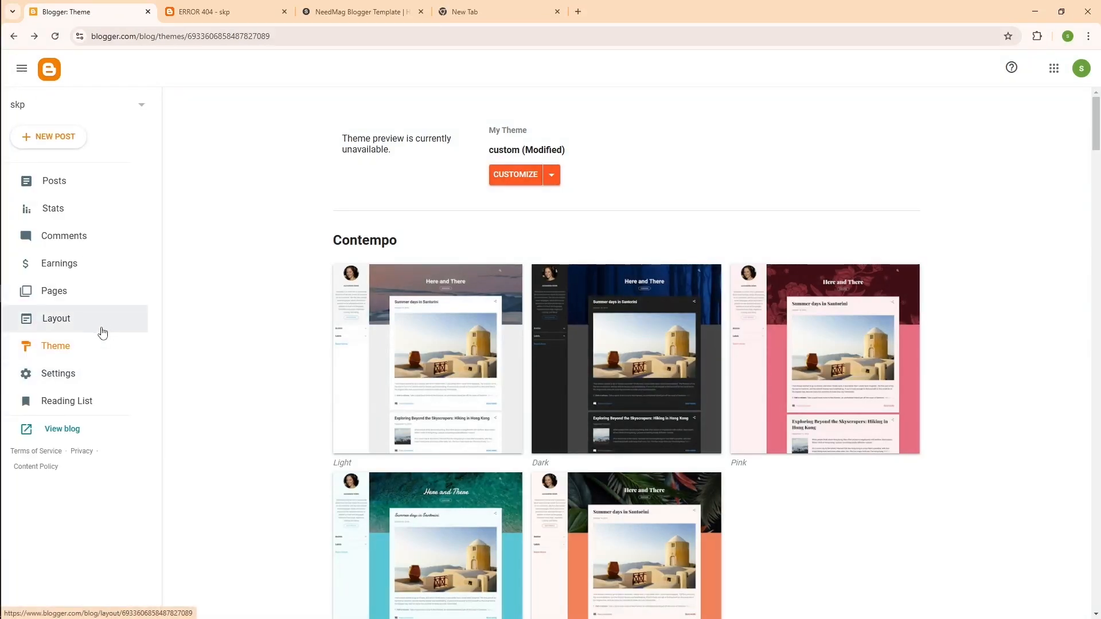
left_click(76, 331)
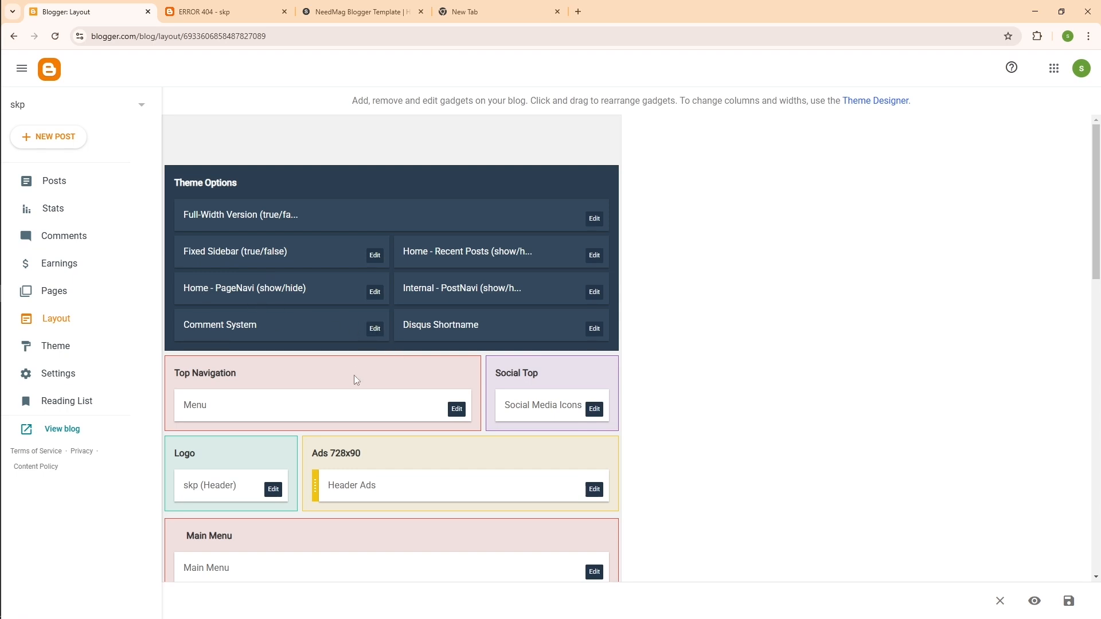
scroll(458, 424, "down", 5)
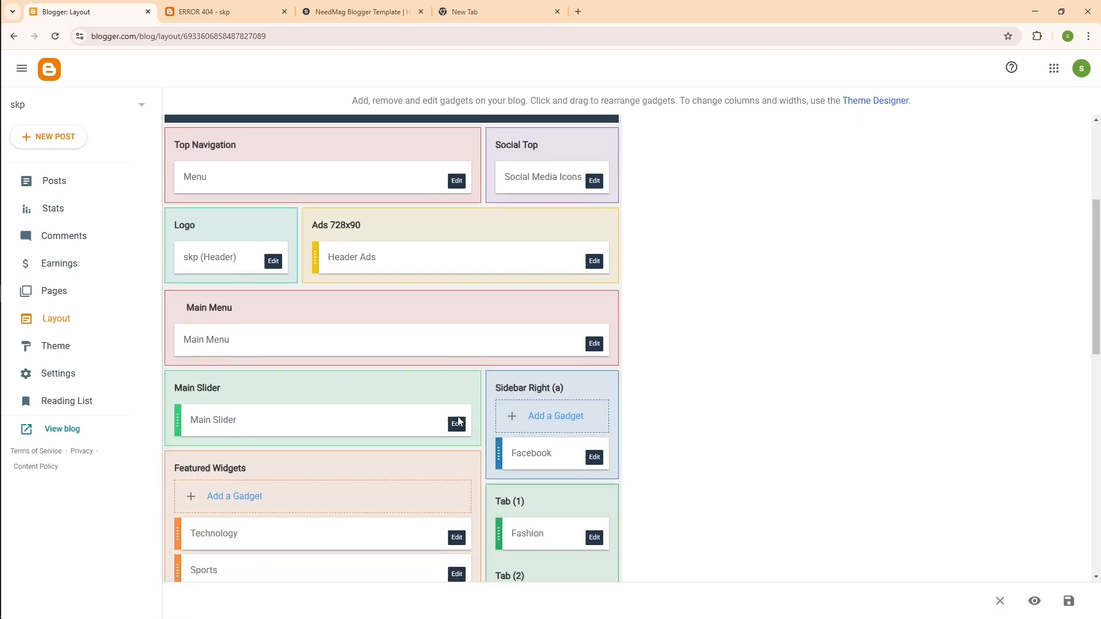
scroll(455, 426, "down", 11)
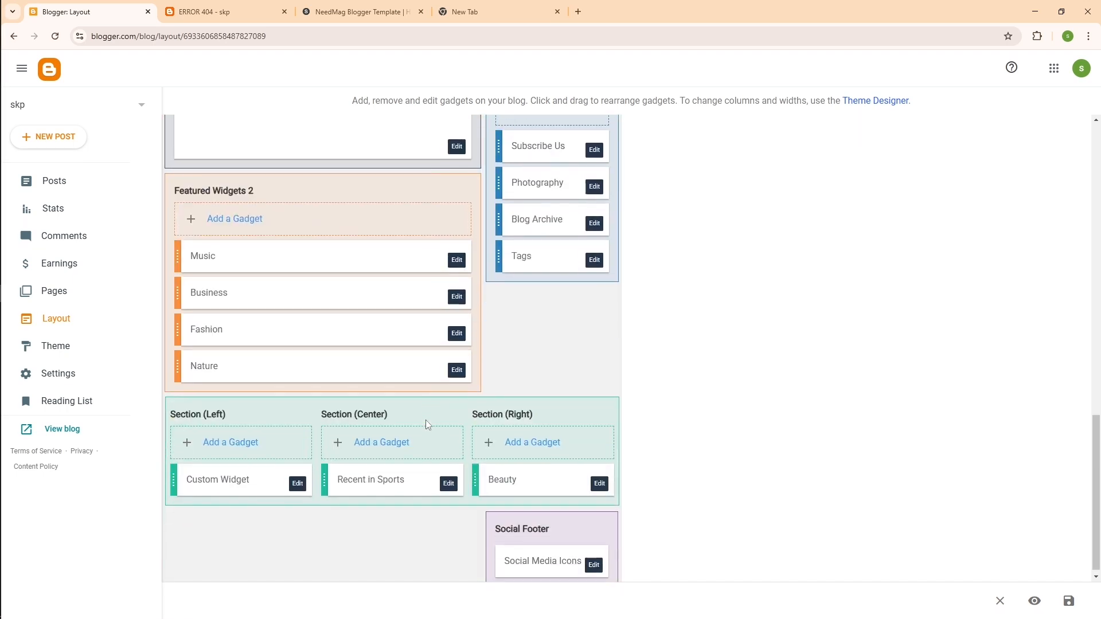
scroll(419, 422, "up", 10)
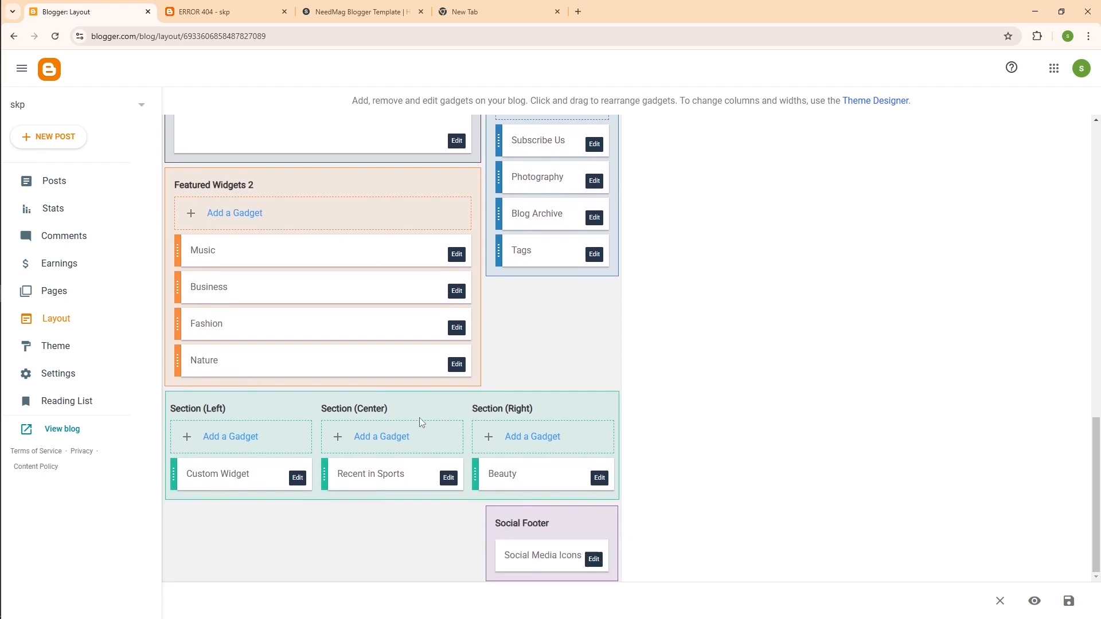
scroll(389, 404, "up", 5)
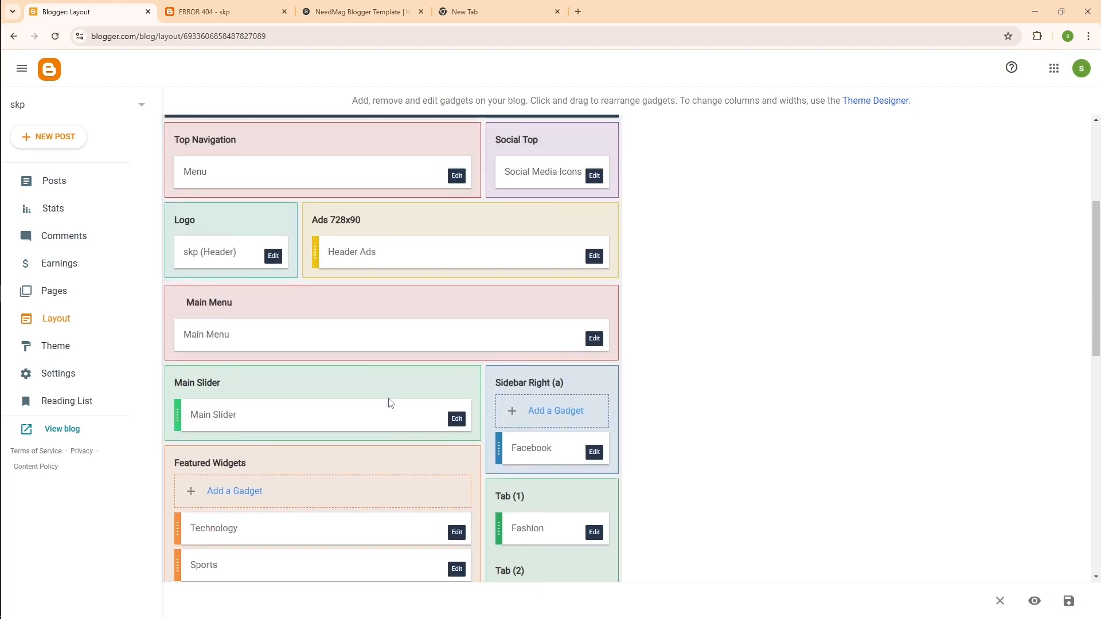
scroll(259, 296, "down", 2)
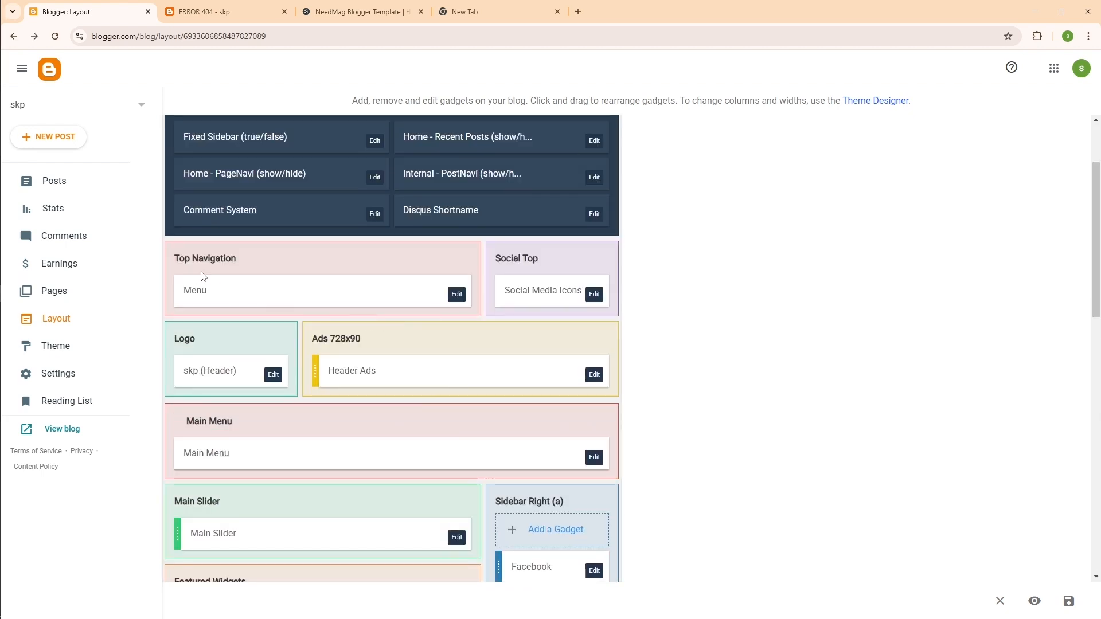
left_click(463, 298)
scroll(468, 376, "down", 2)
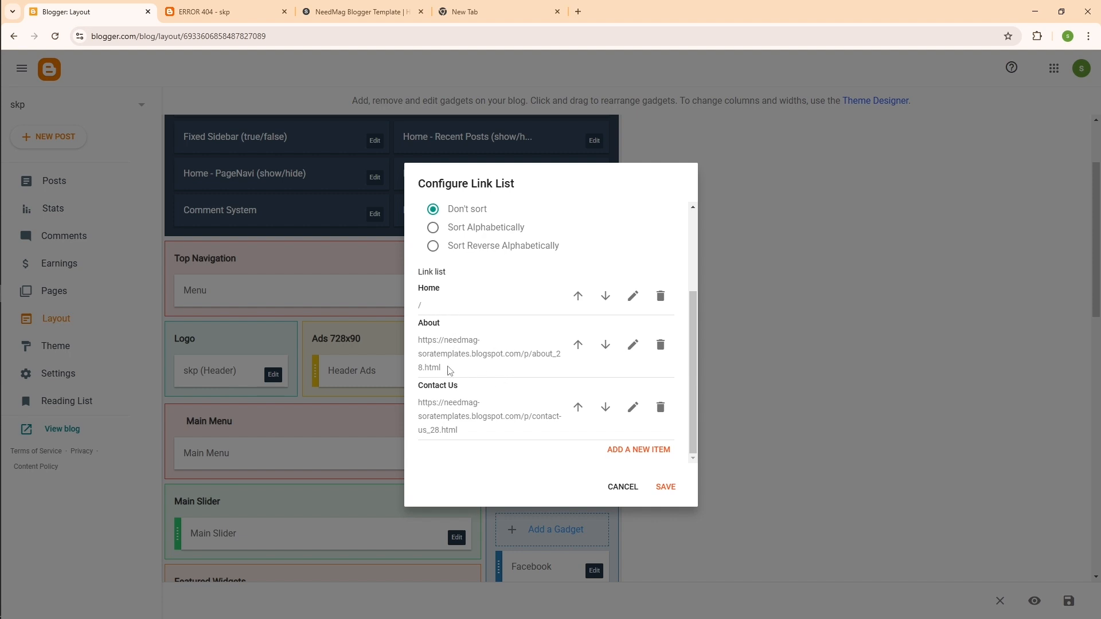
Open the blog's existing About page in a separate Blogger tab and copy its page editor URL.
left_click(578, 11)
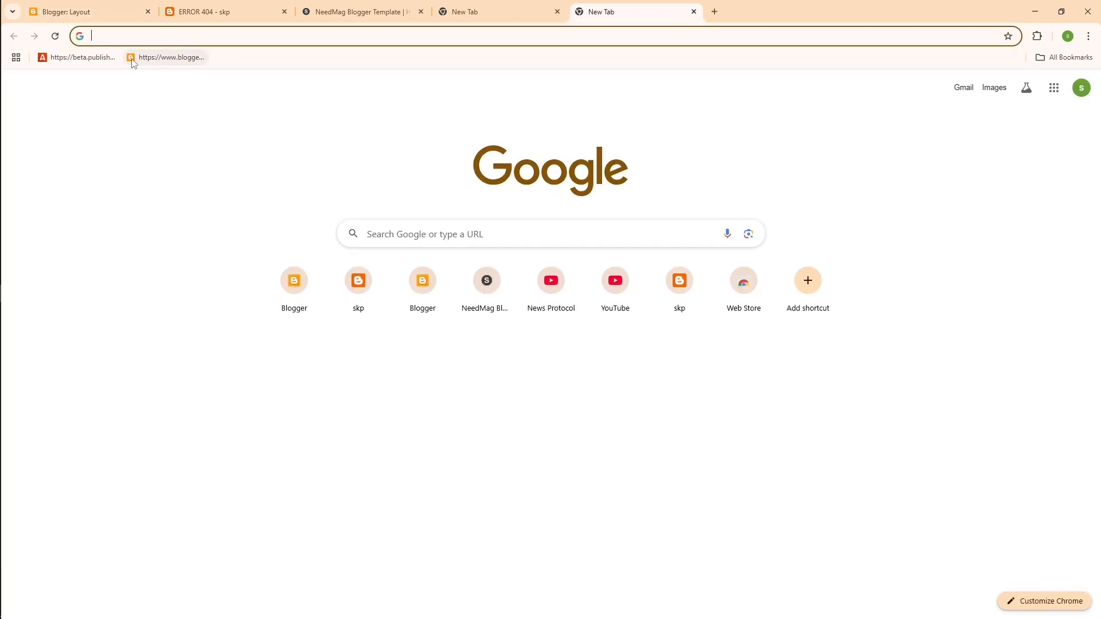
left_click(157, 60)
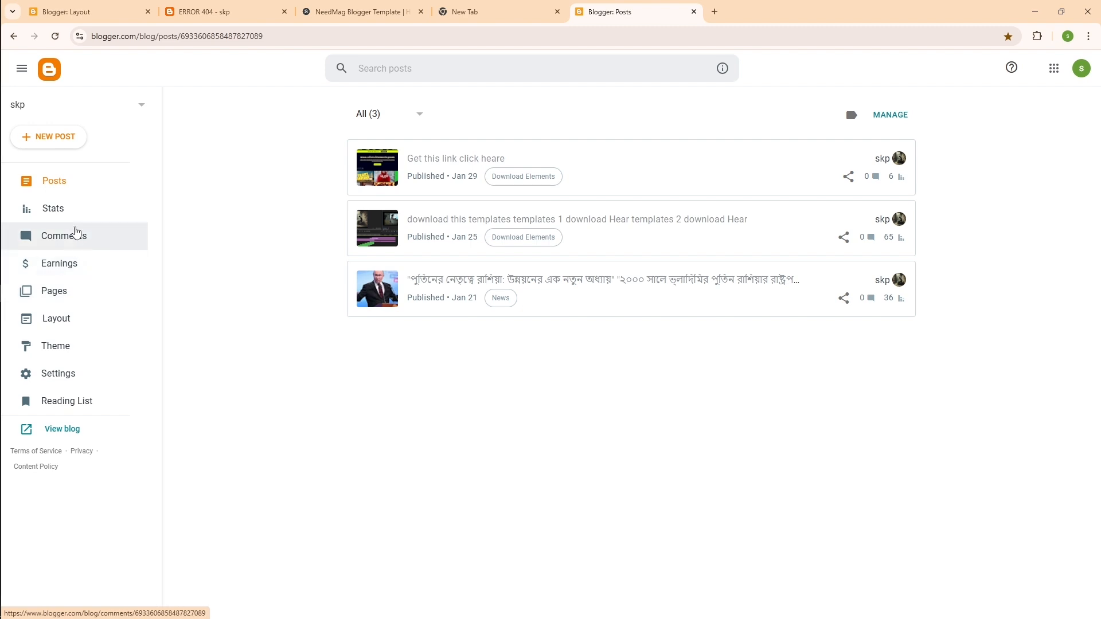
left_click(78, 299)
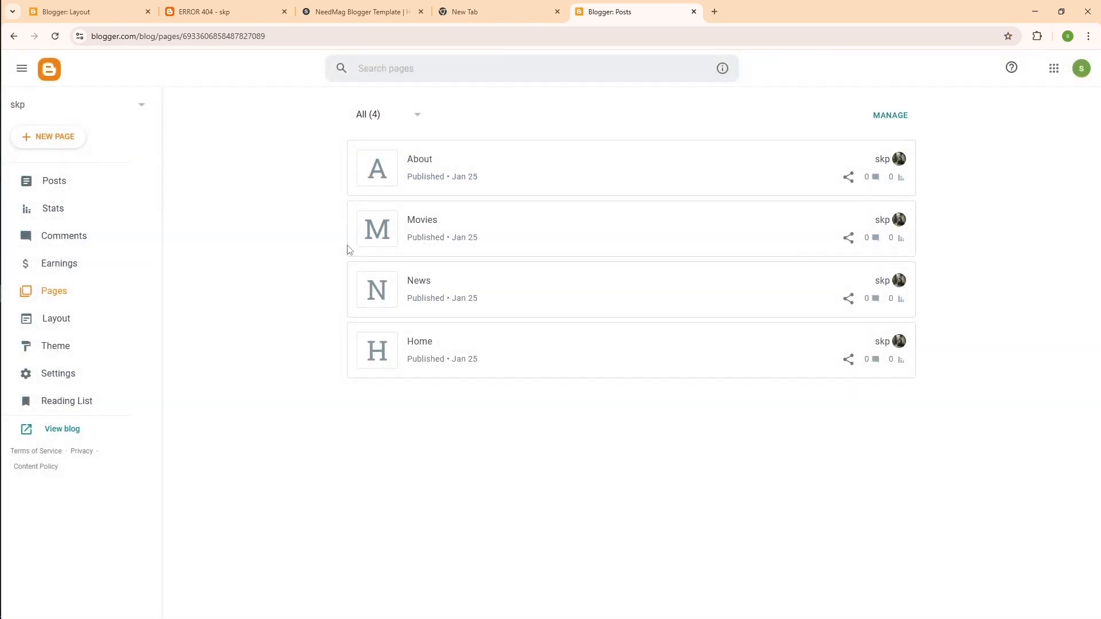
left_click(442, 172)
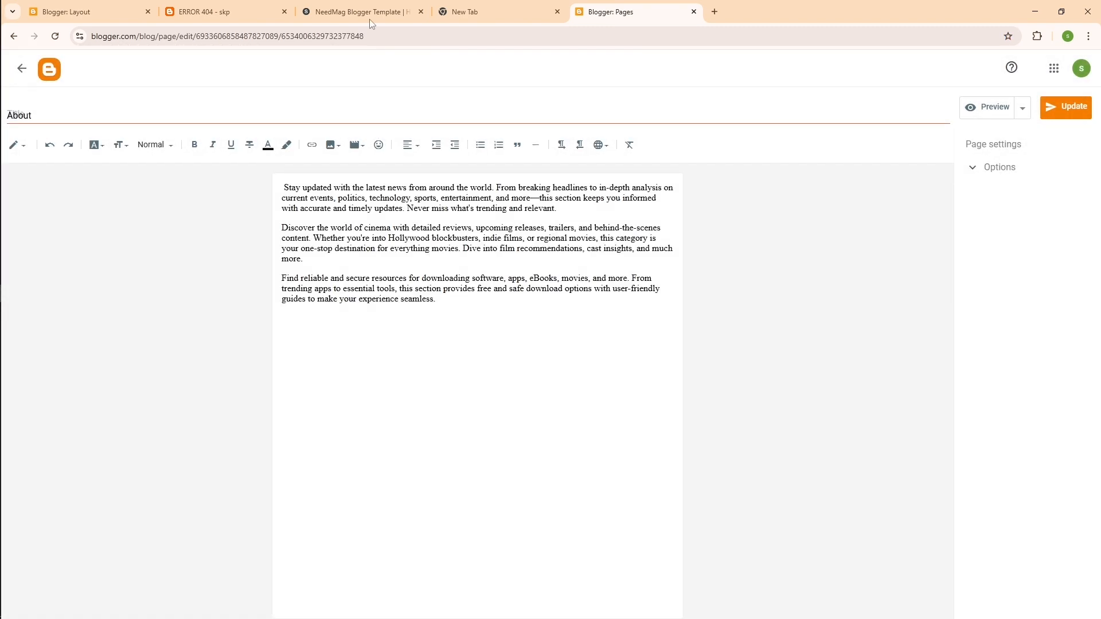
left_click(373, 33)
left_click(375, 35)
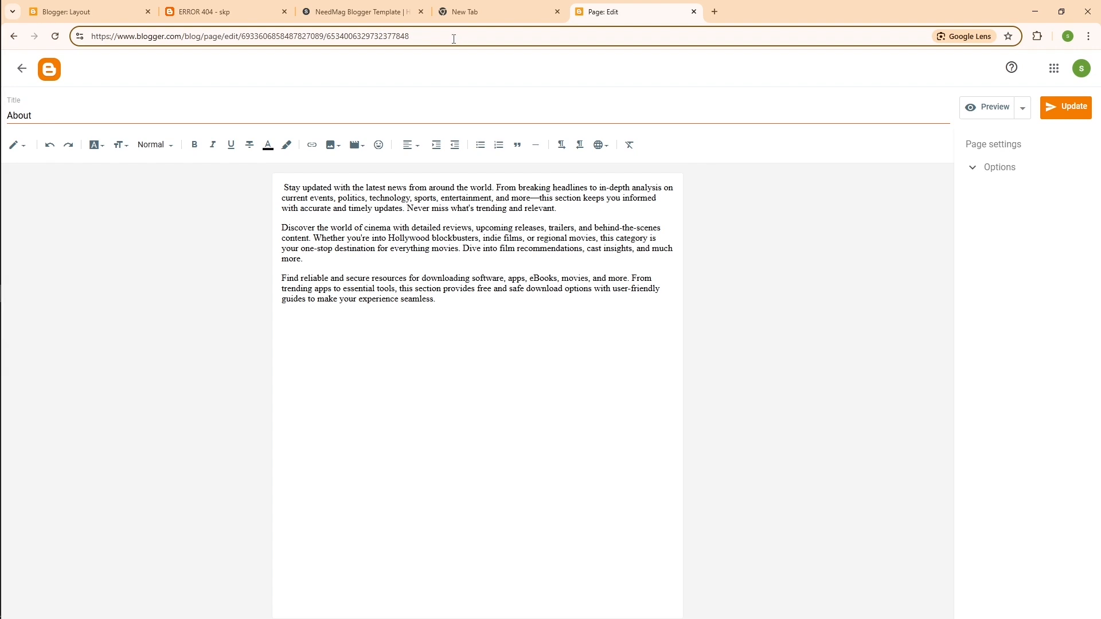
left_click_drag(453, 38, 42, 25)
right_click(160, 37)
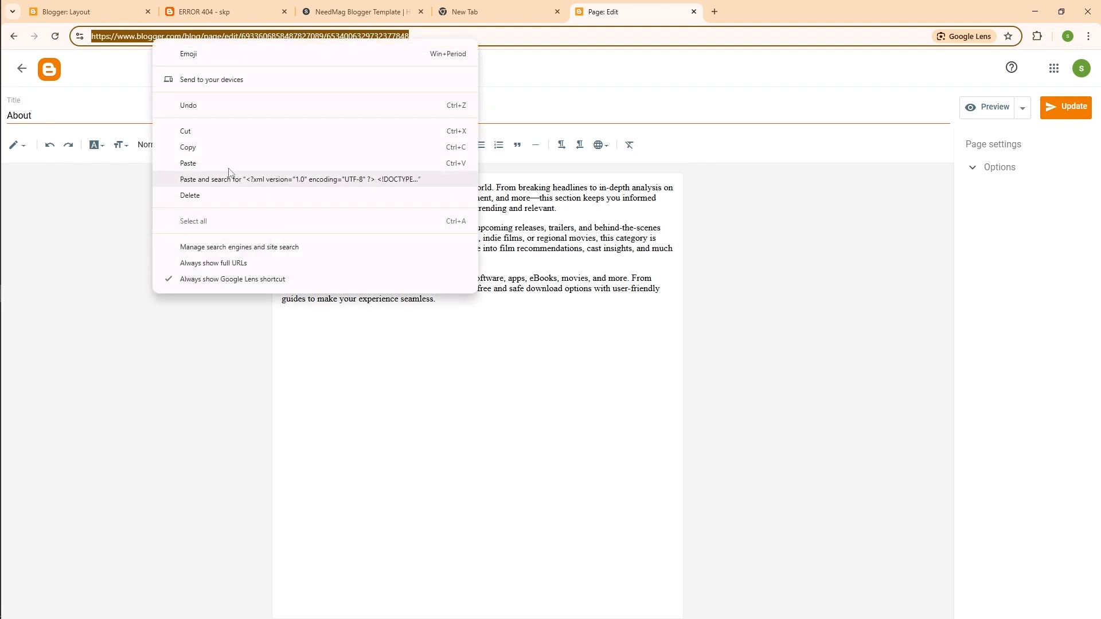
left_click(223, 153)
Replace the Top Navigation menu's About link URL with the copied About page address and save the gadget.
left_click(527, 7)
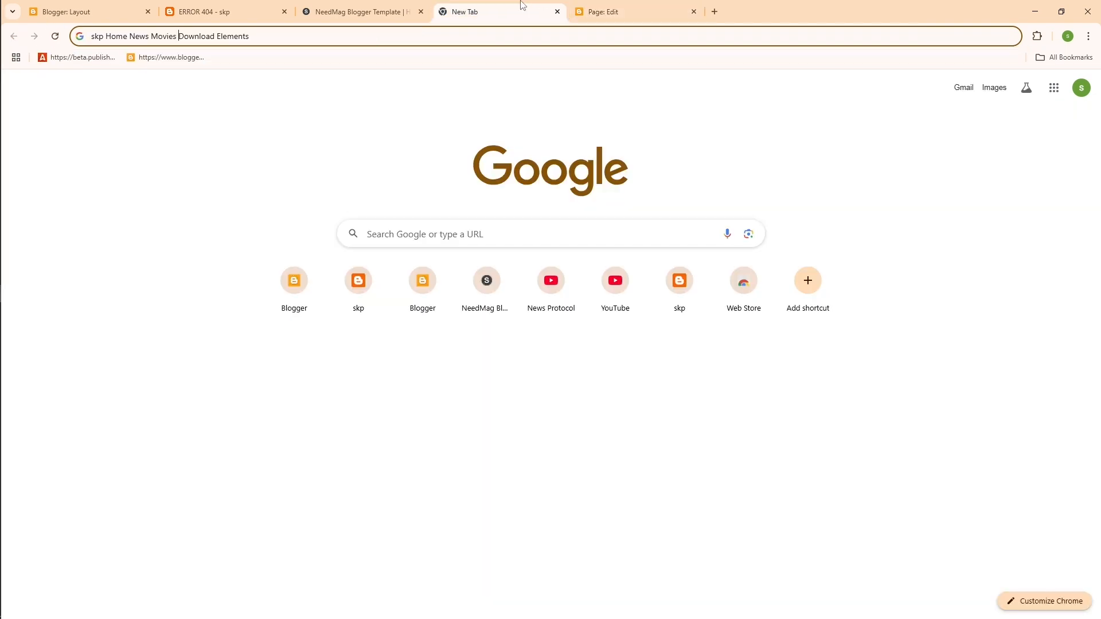
left_click(361, 10)
left_click(210, 6)
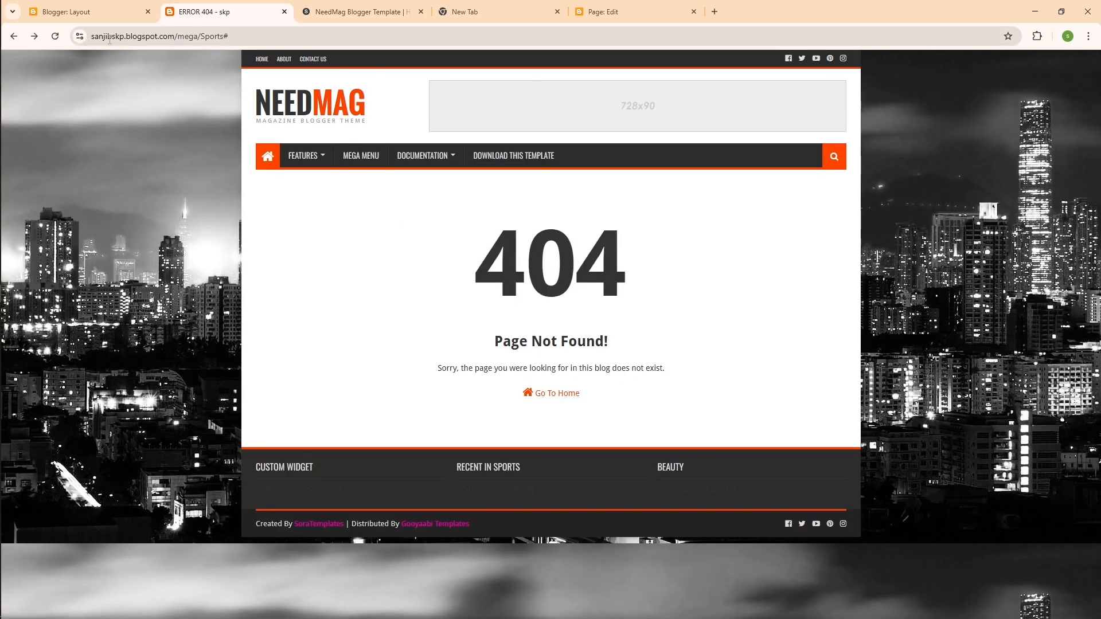
left_click(96, 12)
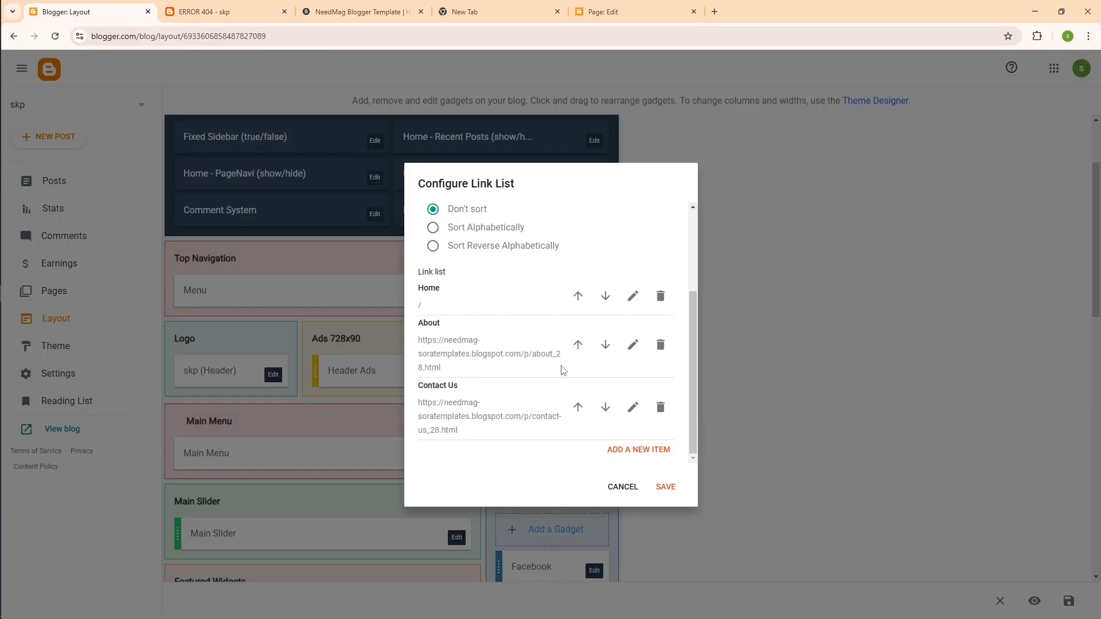
left_click(633, 346)
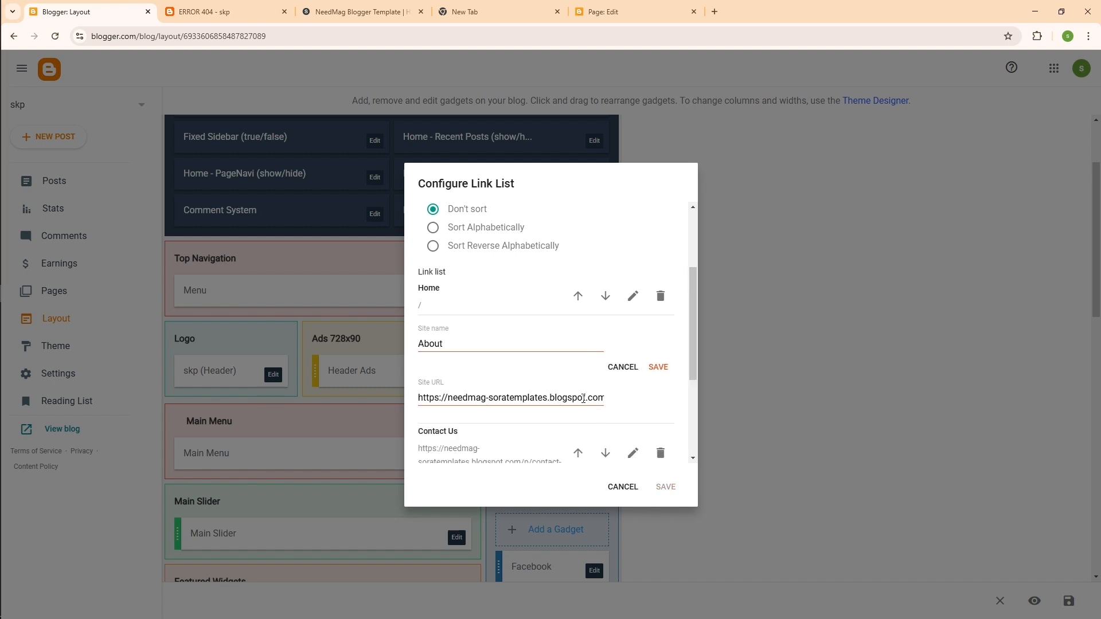
key("ctrl+a")
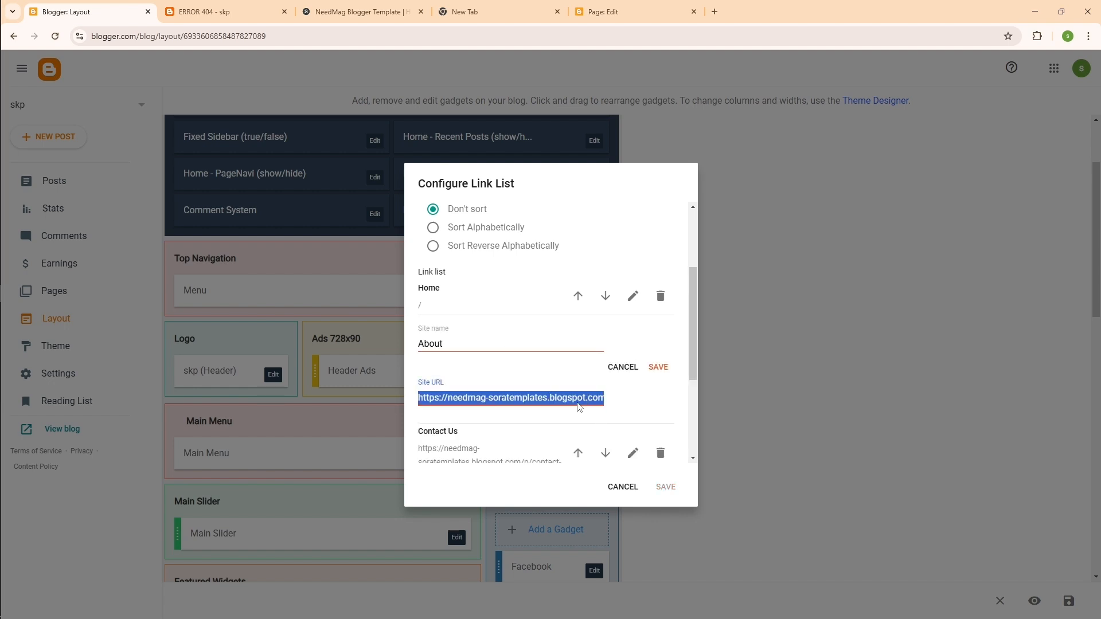
right_click(578, 403)
left_click(623, 175)
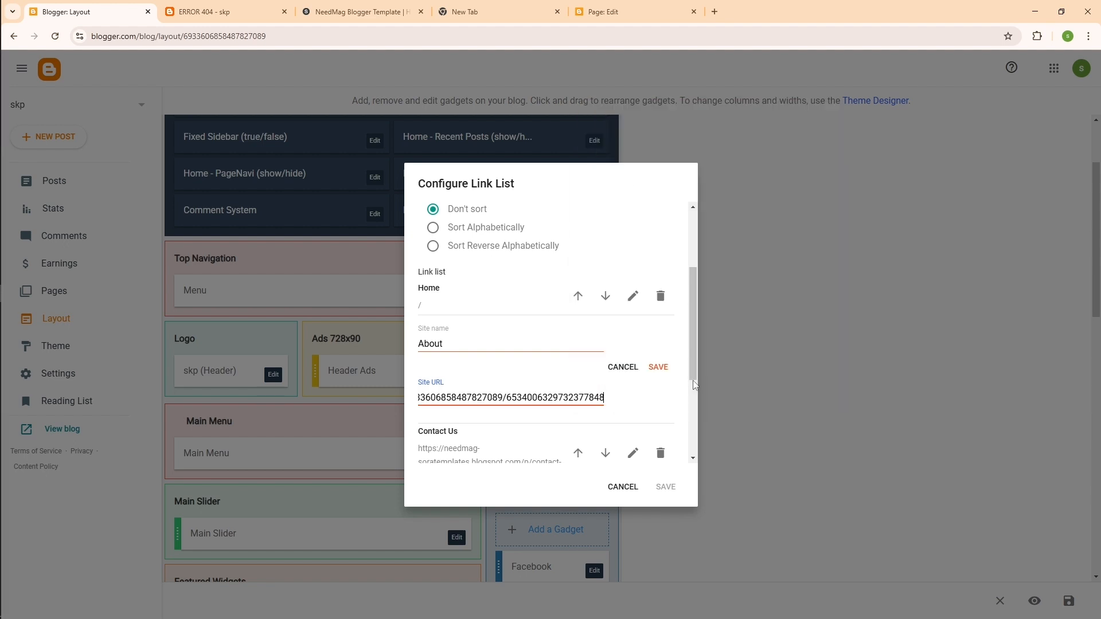
left_click(660, 368)
left_click(666, 487)
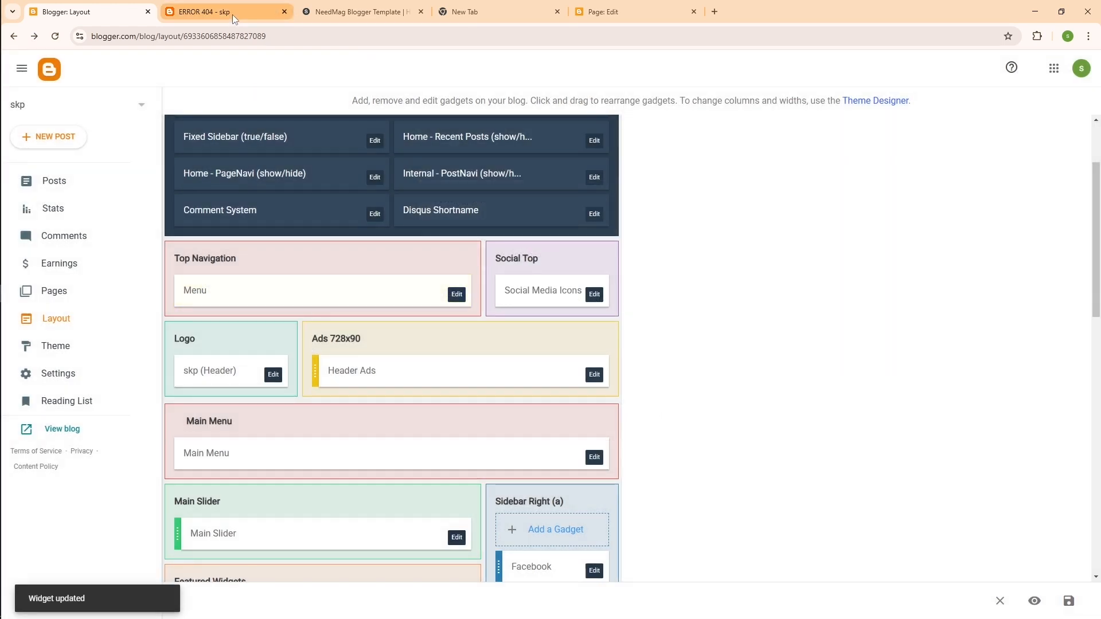
Reload the live skp blog and test the About and Contact Us links in its top navigation.
left_click(209, 7)
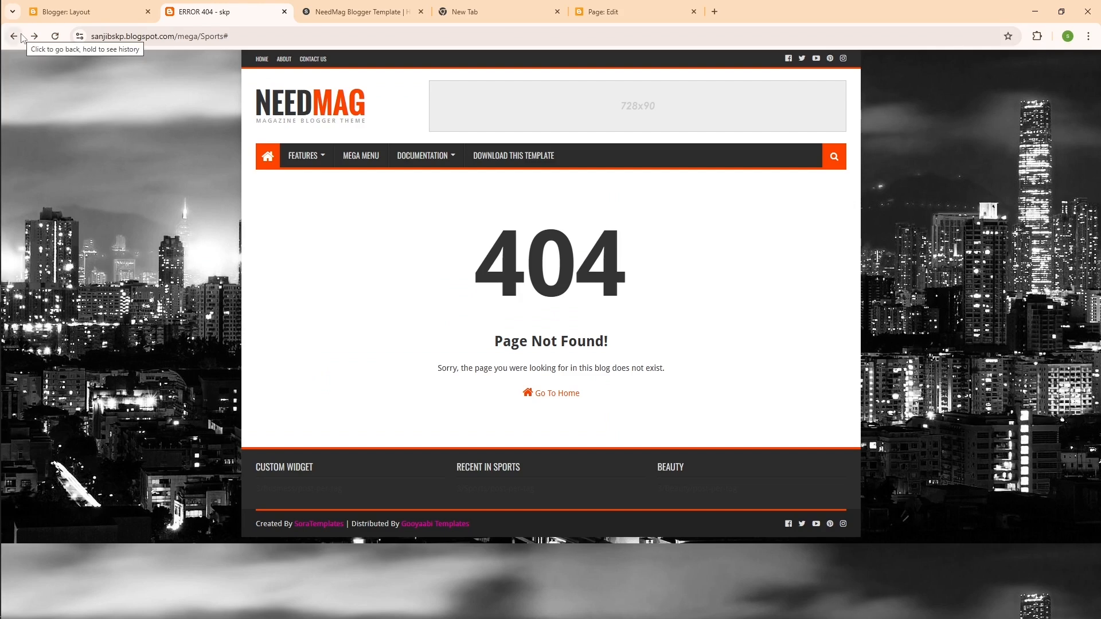
right_click(128, 110)
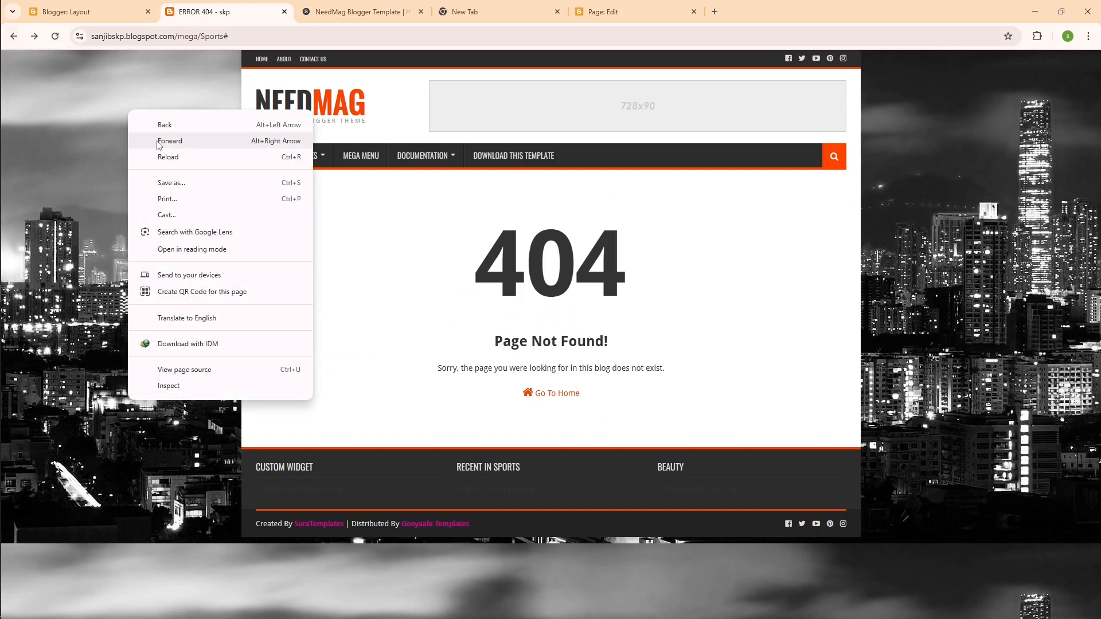
left_click(174, 158)
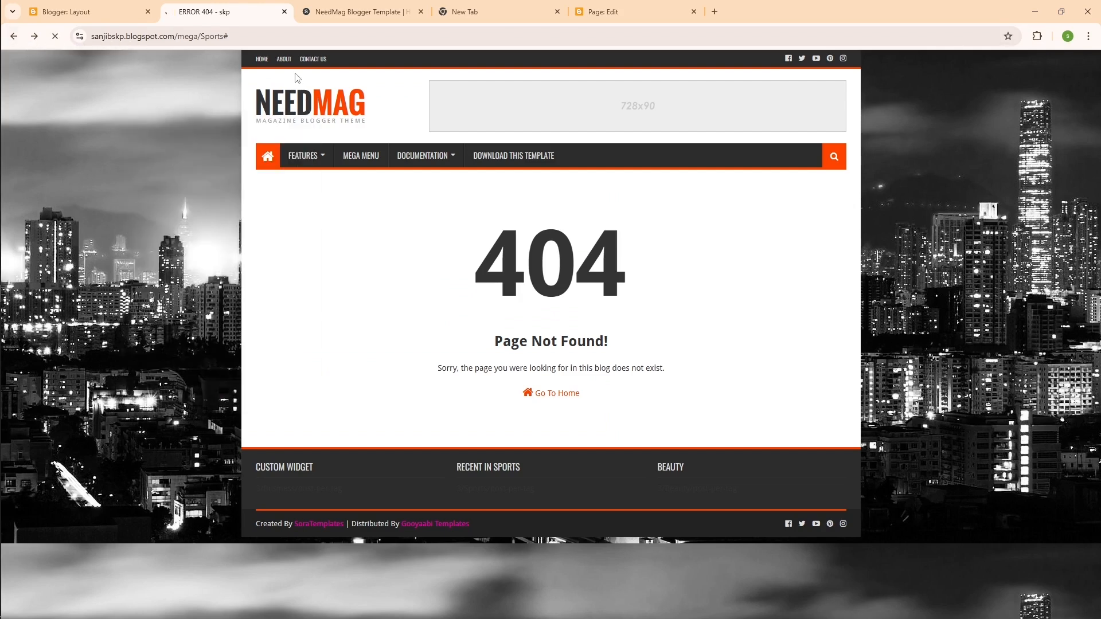
left_click(283, 61)
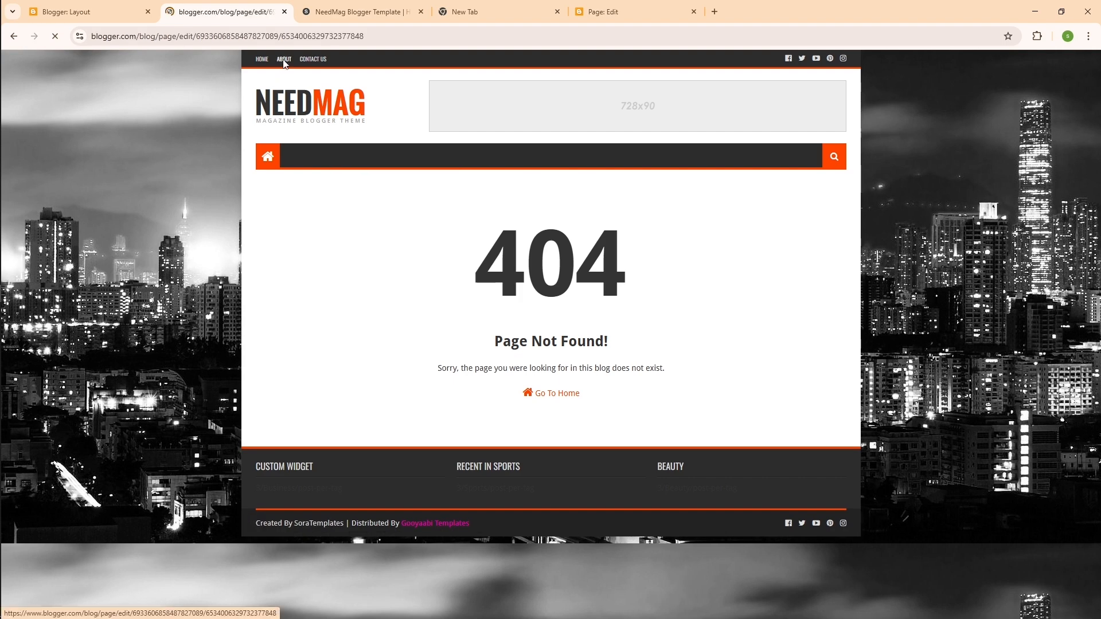
left_click_drag(431, 298, 184, 69)
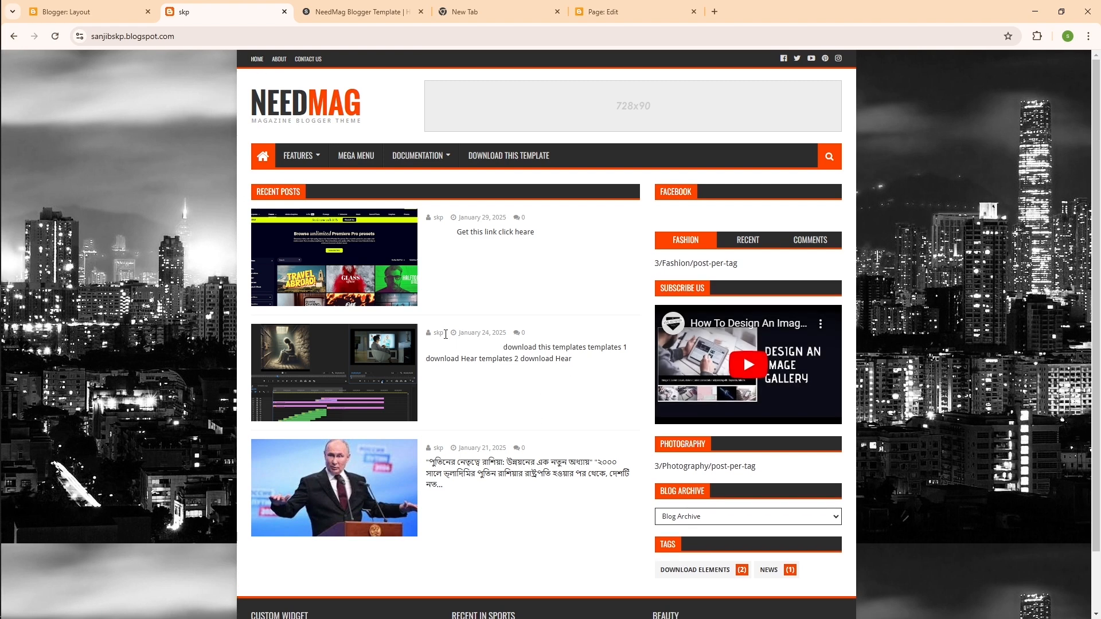
left_click(311, 64)
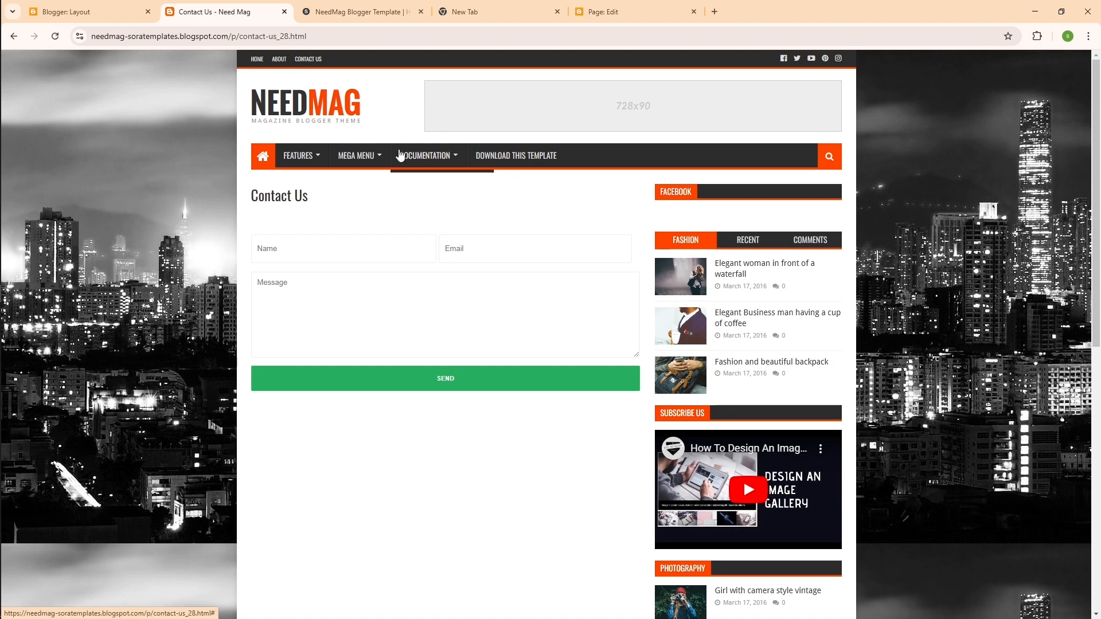
Leave the About page editor and return to the skp blog's list of pages.
left_click(76, 17)
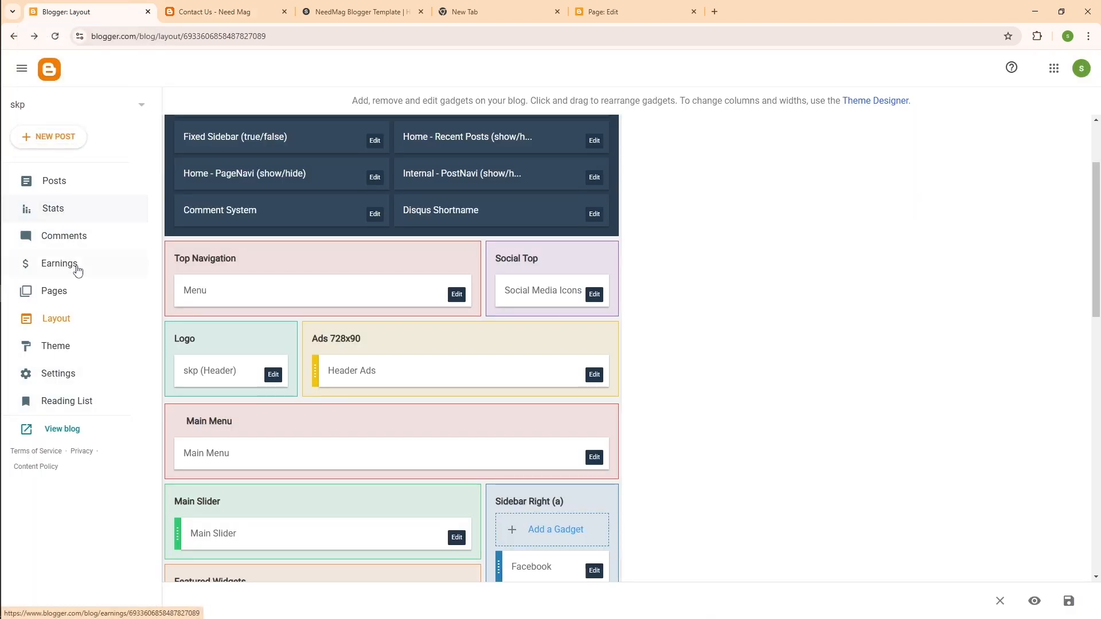
left_click(602, 12)
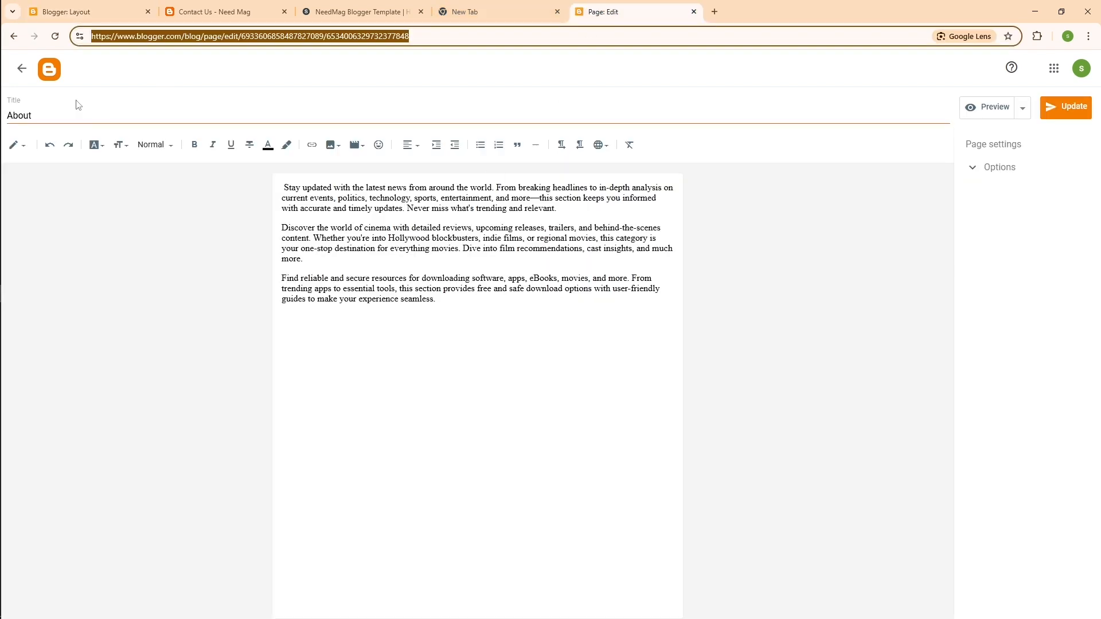
left_click(21, 68)
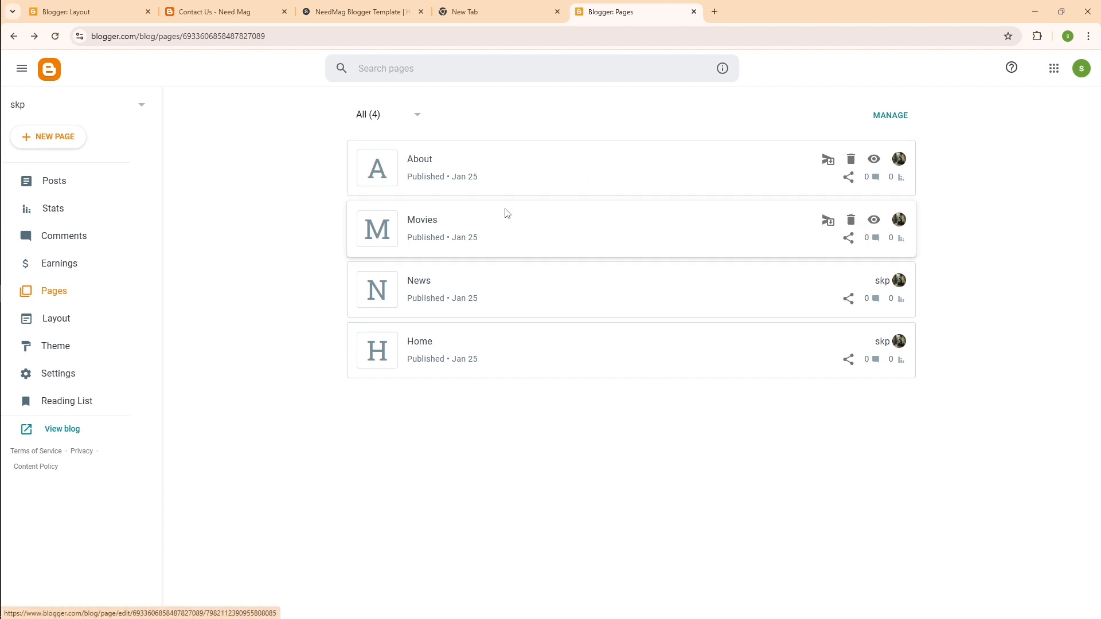
Replace the Top Navigation menu's Contact Us link URL with the copied Facebook share link and save the gadget.
key("ctrl+1")
left_click(457, 237)
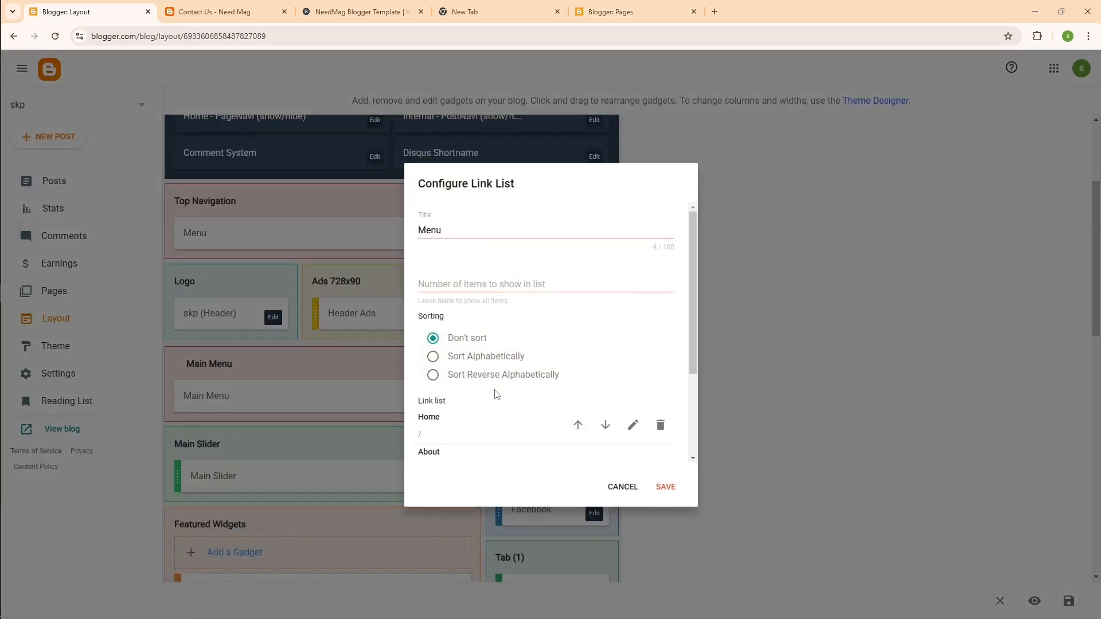
scroll(497, 394, "down", 3)
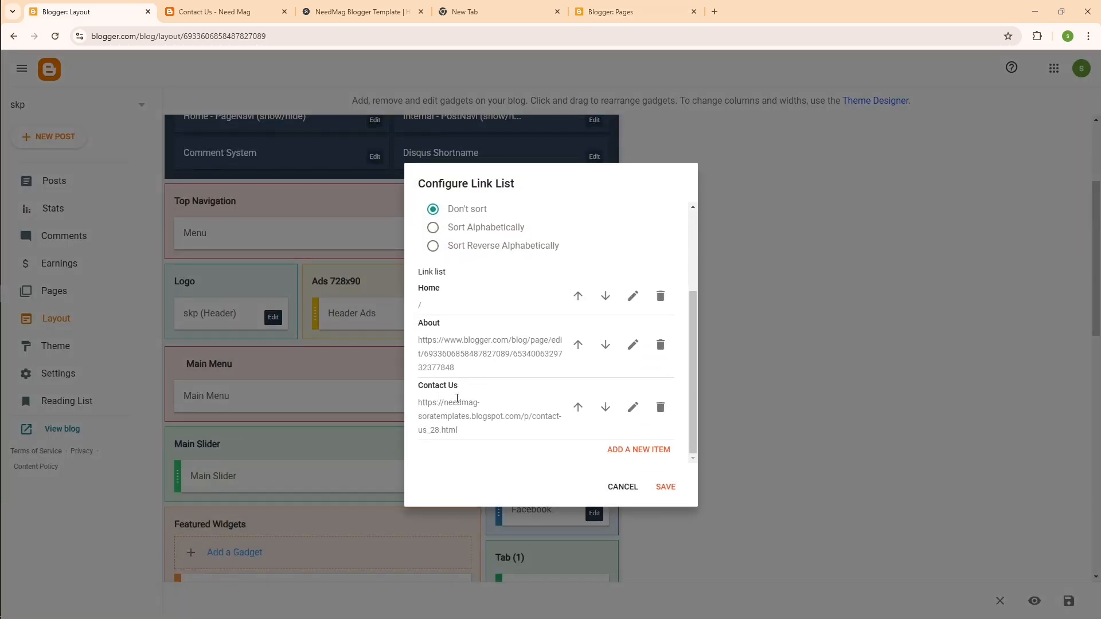
left_click(633, 409)
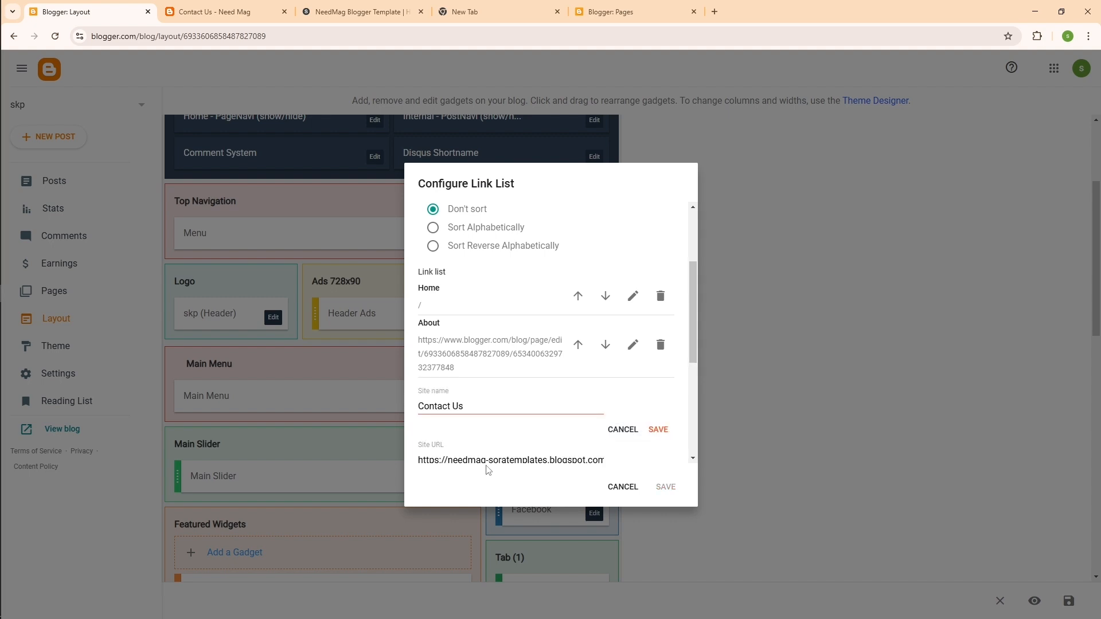
scroll(487, 468, "down", 3)
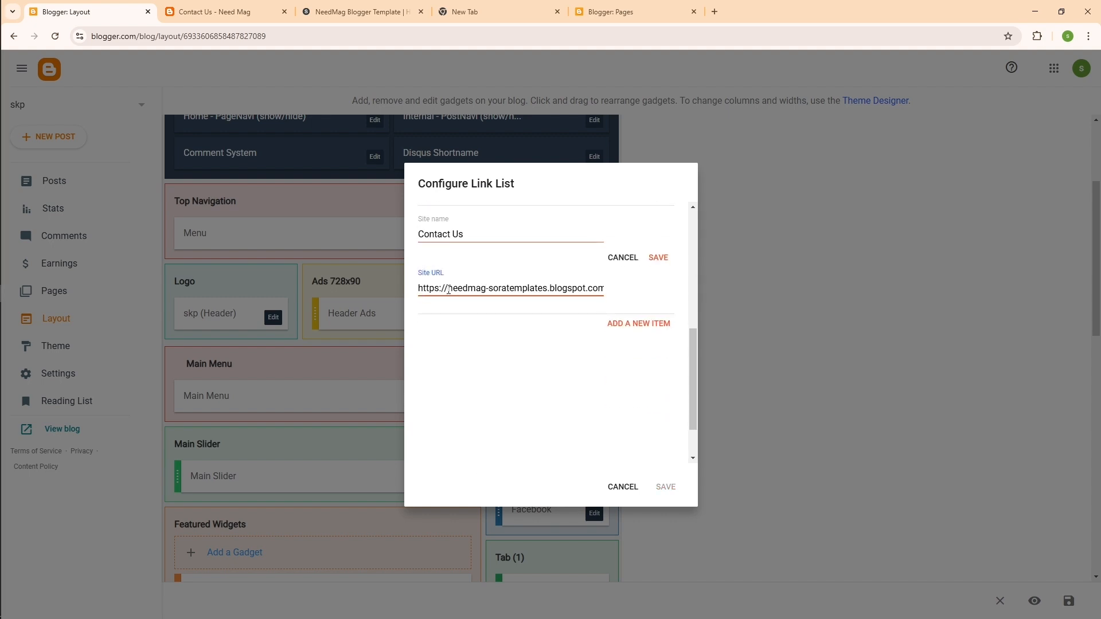
triple_click(449, 290)
right_click(449, 289)
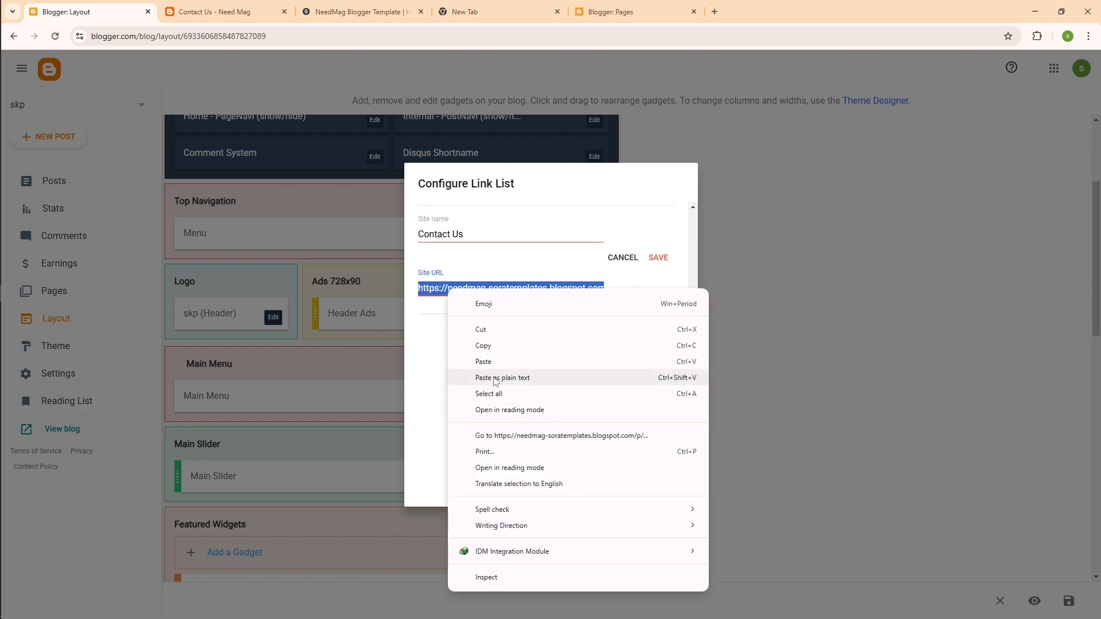
left_click(485, 362)
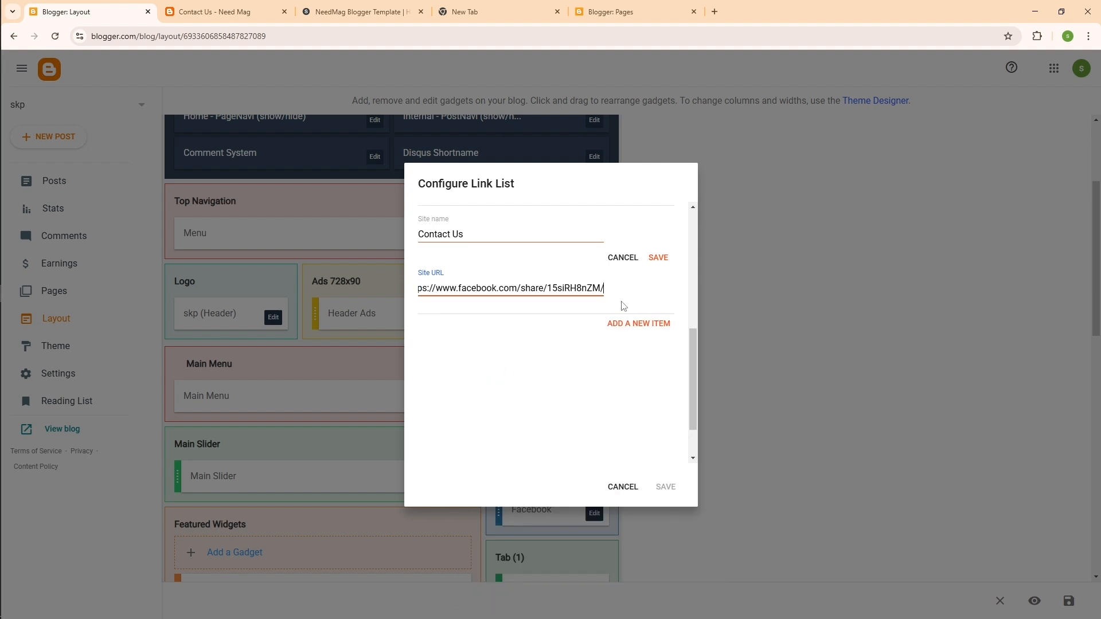
left_click(659, 263)
left_click(665, 487)
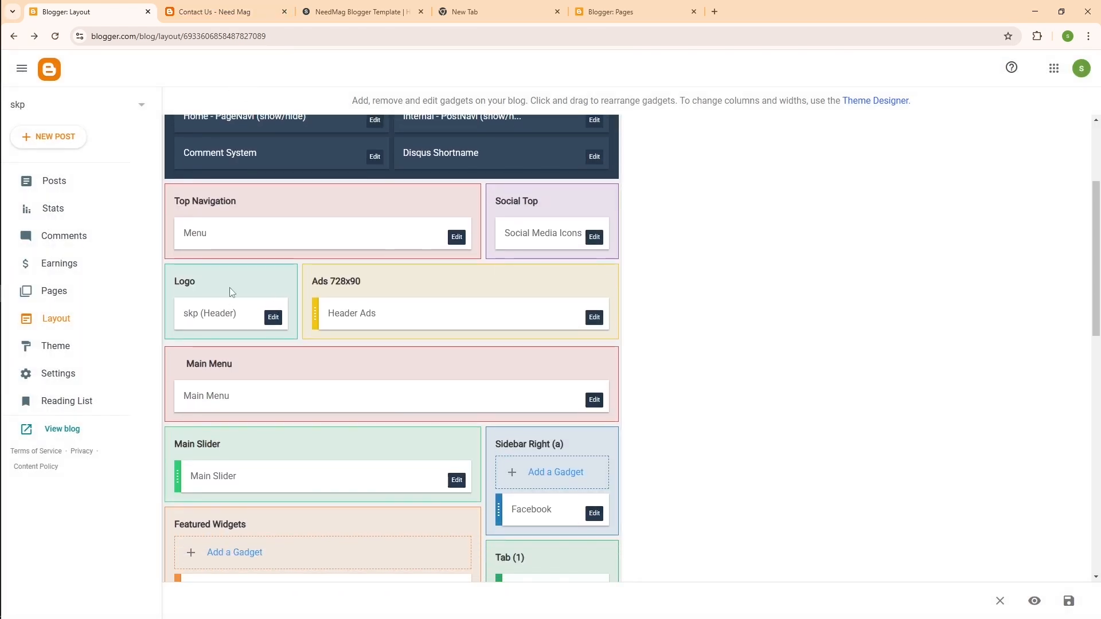
Check the skp header gadget's current logo image and image source options, and close its settings without saving.
left_click(274, 322)
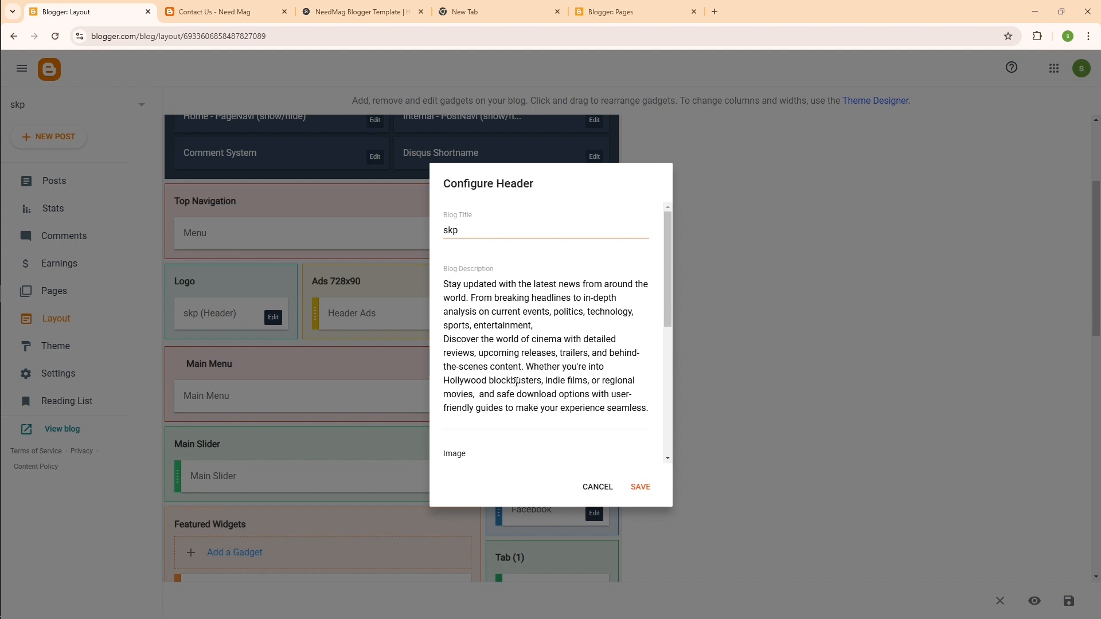
scroll(517, 382, "down", 2)
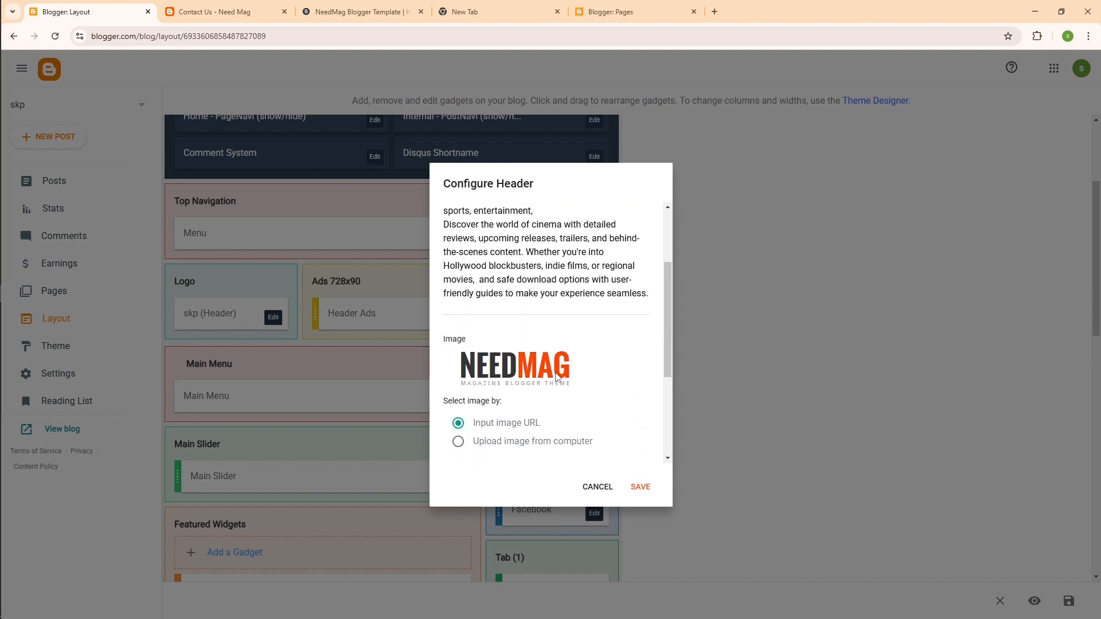
left_click(598, 488)
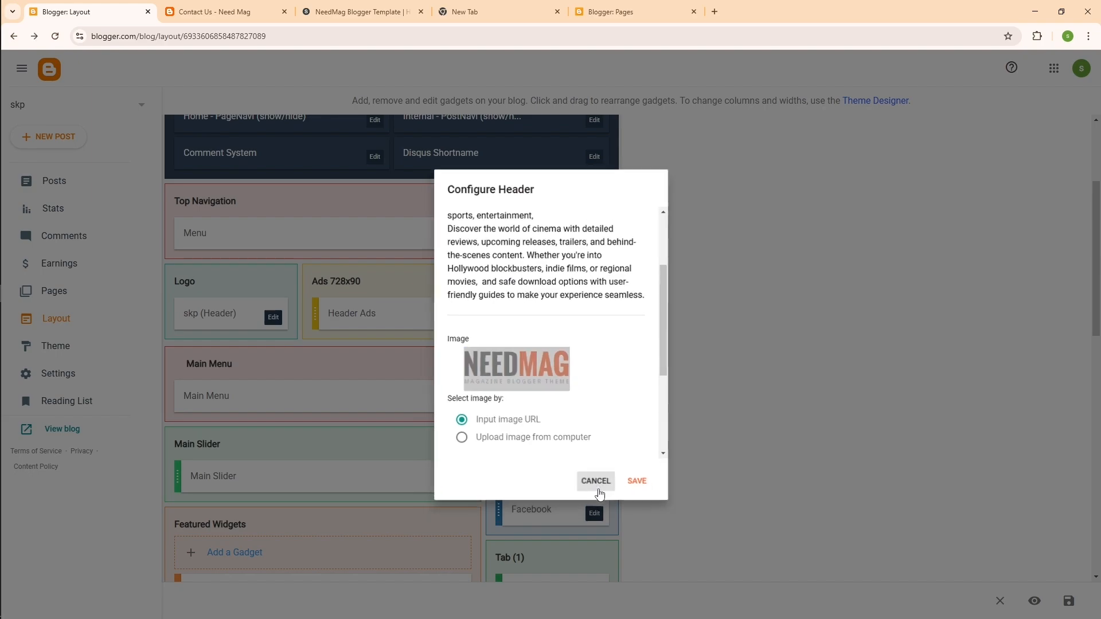
Clear the open windows off the desktop, closing the Need Mag Free Version Notepad file, and open the thim folder inside wabsite.
left_click(1035, 11)
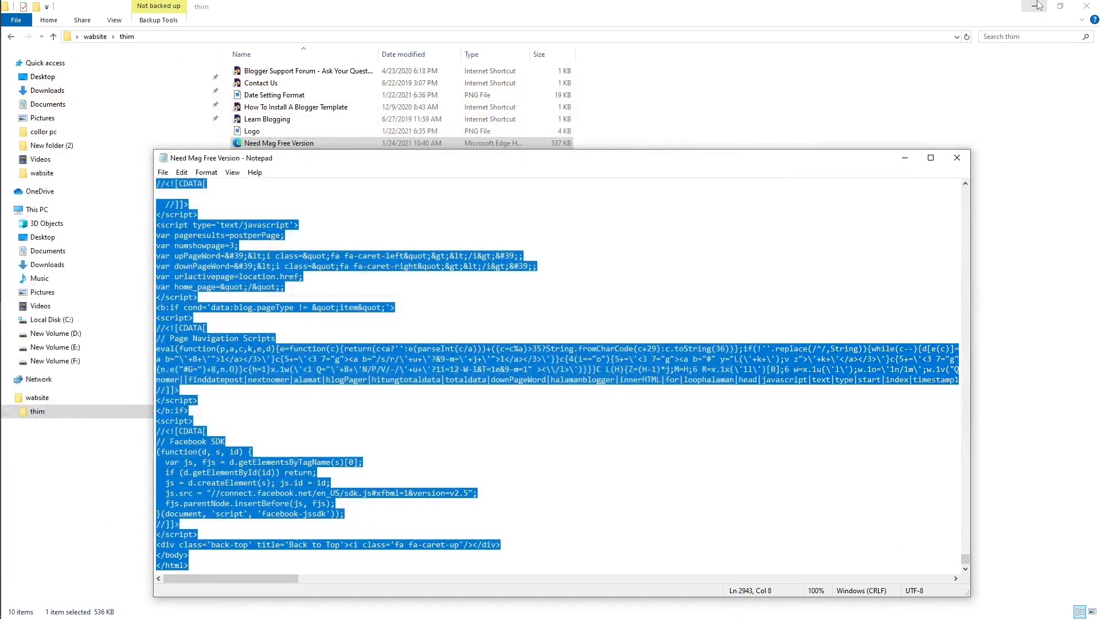
left_click(1037, 5)
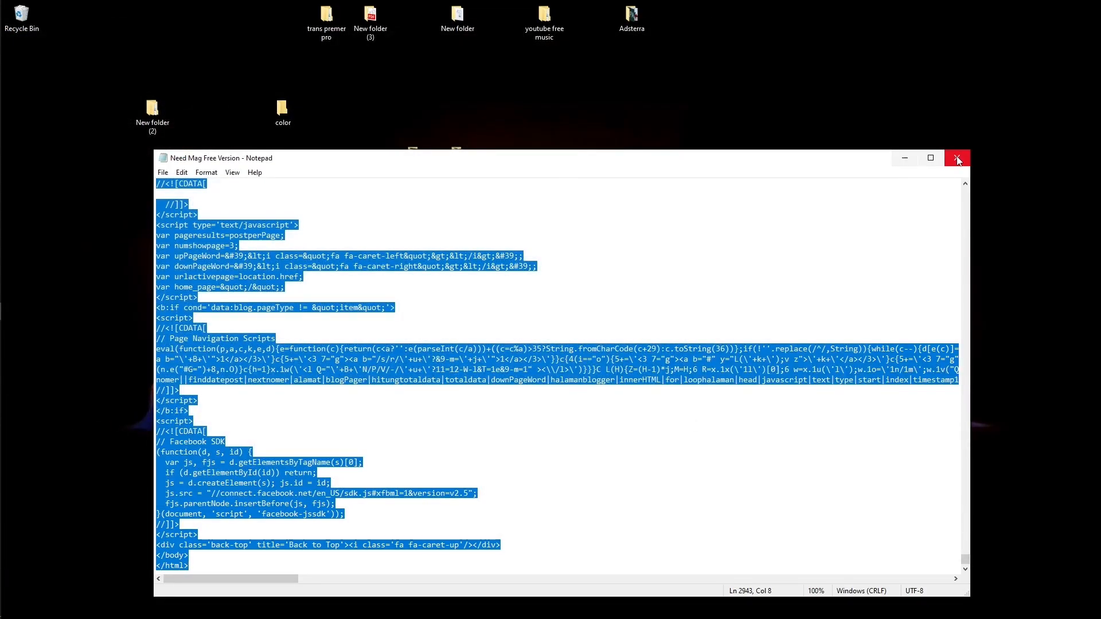
left_click(957, 158)
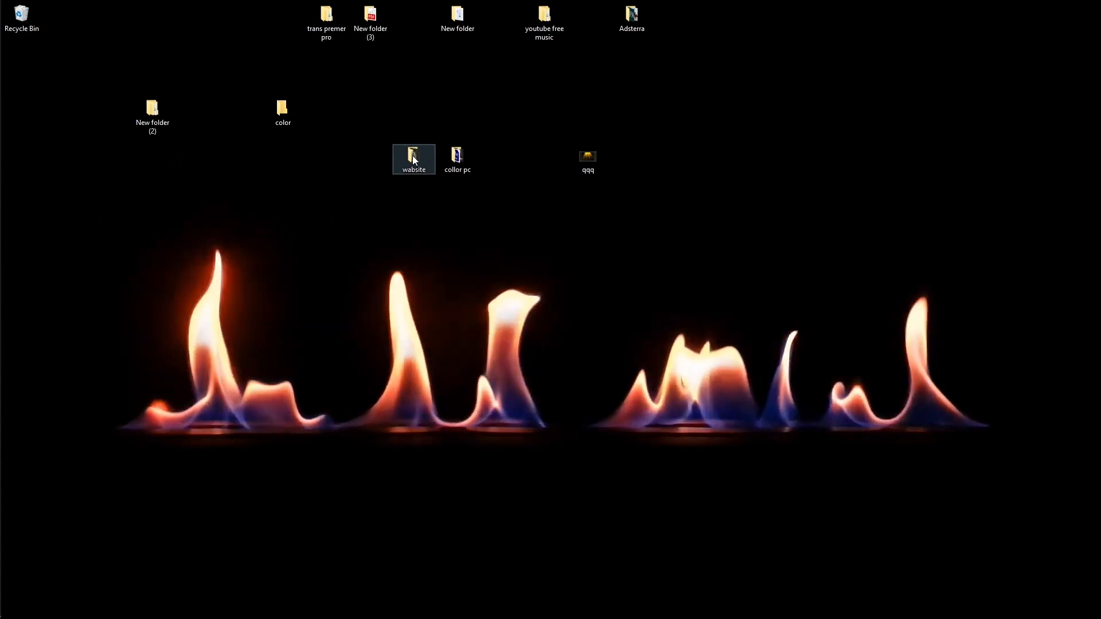
double_click(414, 160)
double_click(269, 106)
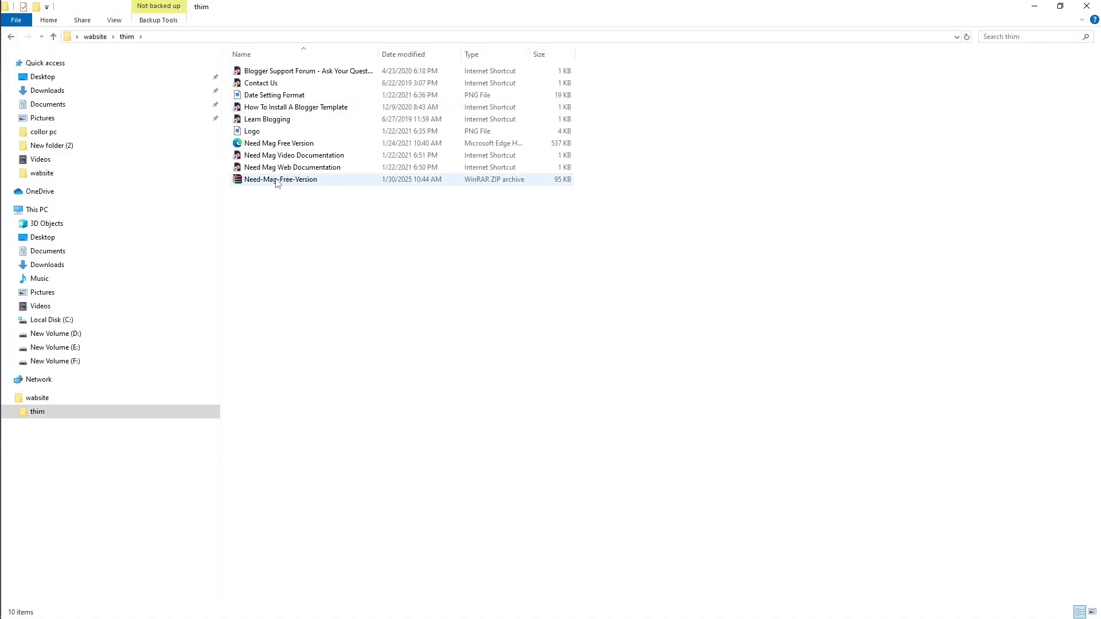
View the template's Logo PNG file in Photos, keeping it as the default app for .png files, and close the viewer.
double_click(255, 132)
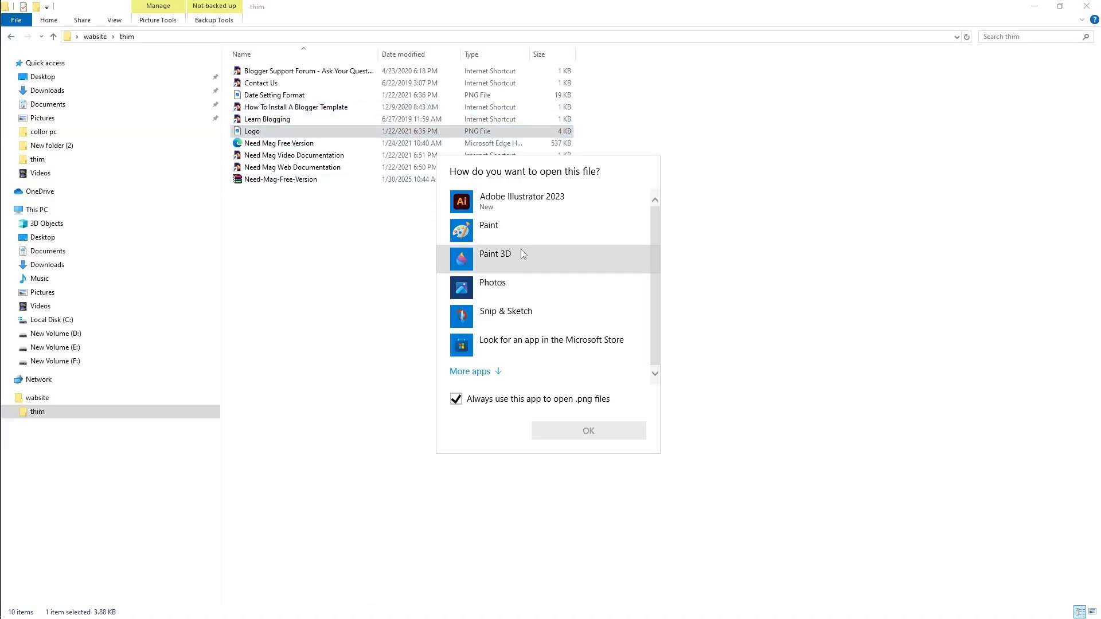
left_click(500, 284)
left_click(581, 435)
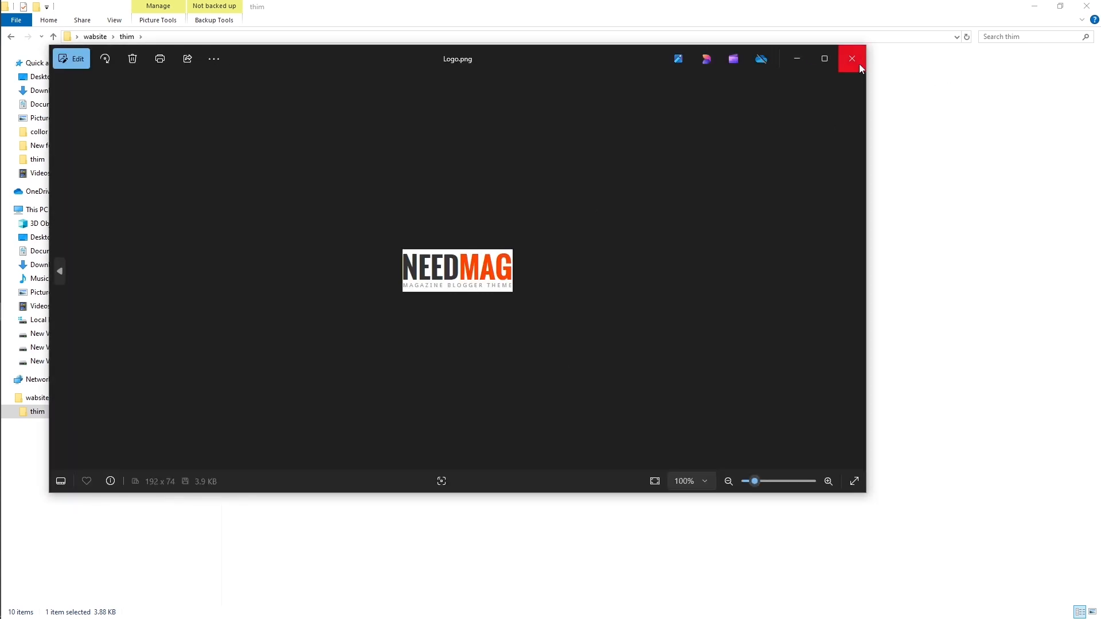
left_click(854, 61)
Examine the Logo file's image dimensions in its property details.
right_click(247, 131)
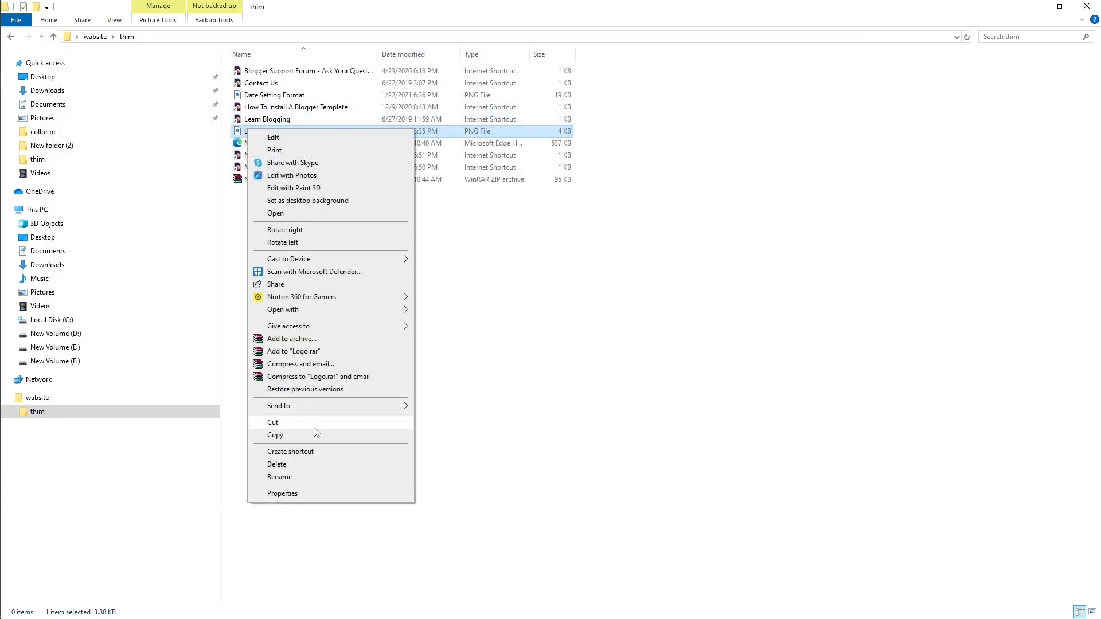
left_click(319, 493)
left_click(330, 159)
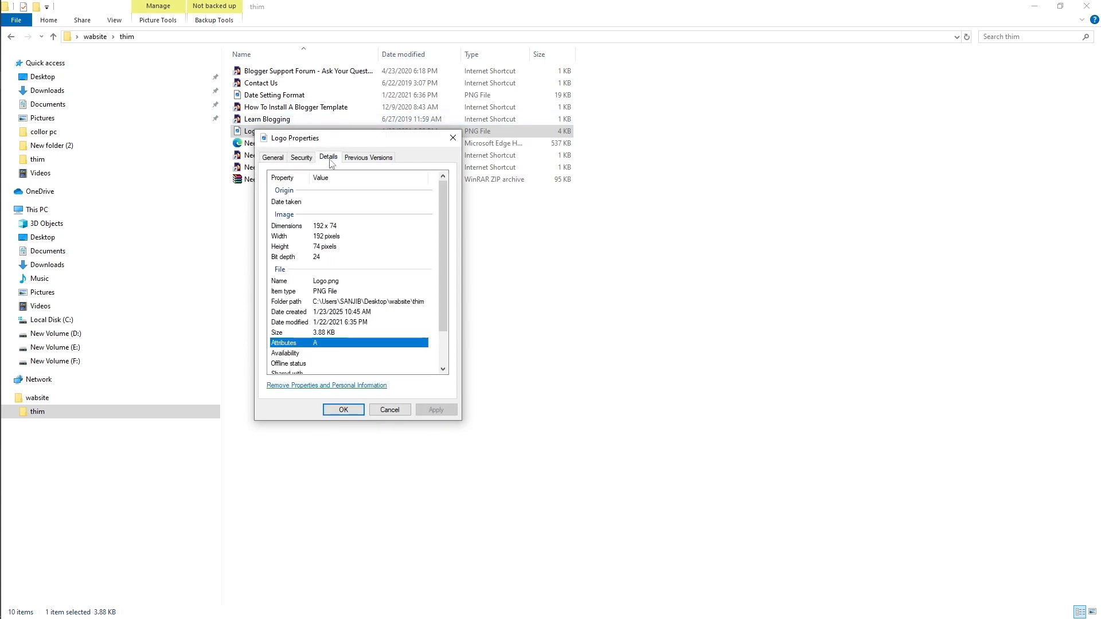
left_click(347, 227)
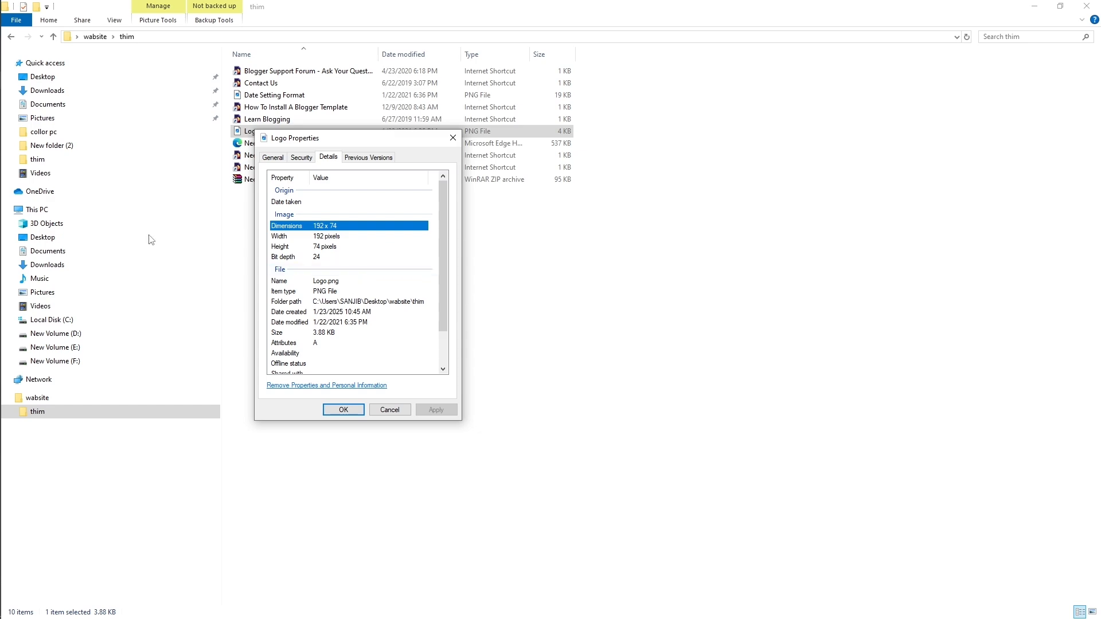
Switch to the other Chrome window, open Canva from its bookmark and start a custom-size design.
mouse_move(17, 298)
left_click(20, 280)
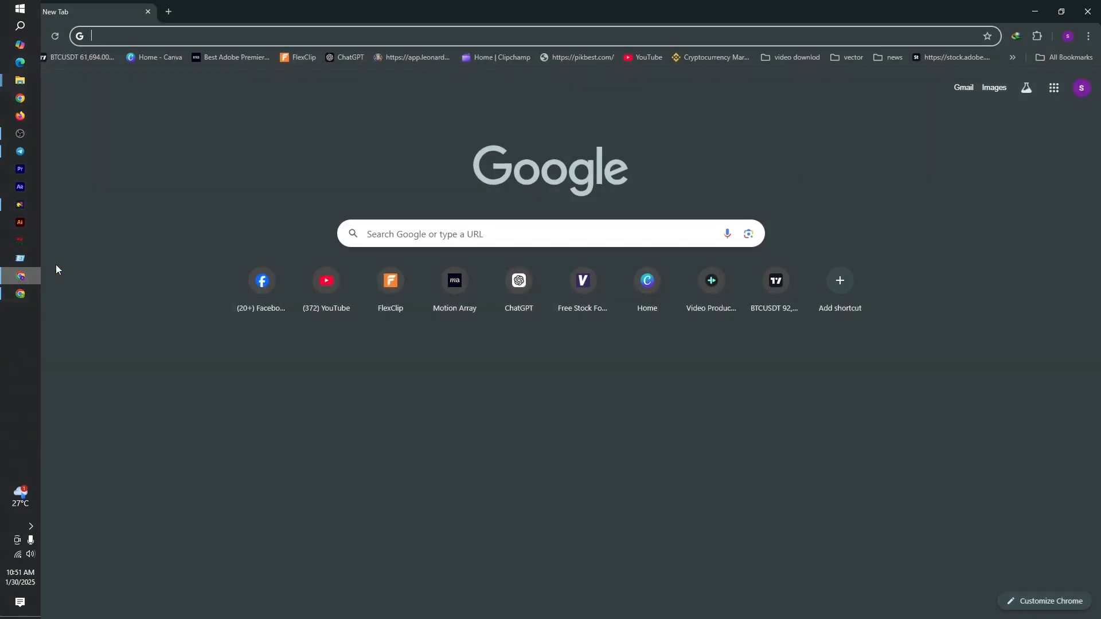
left_click(163, 59)
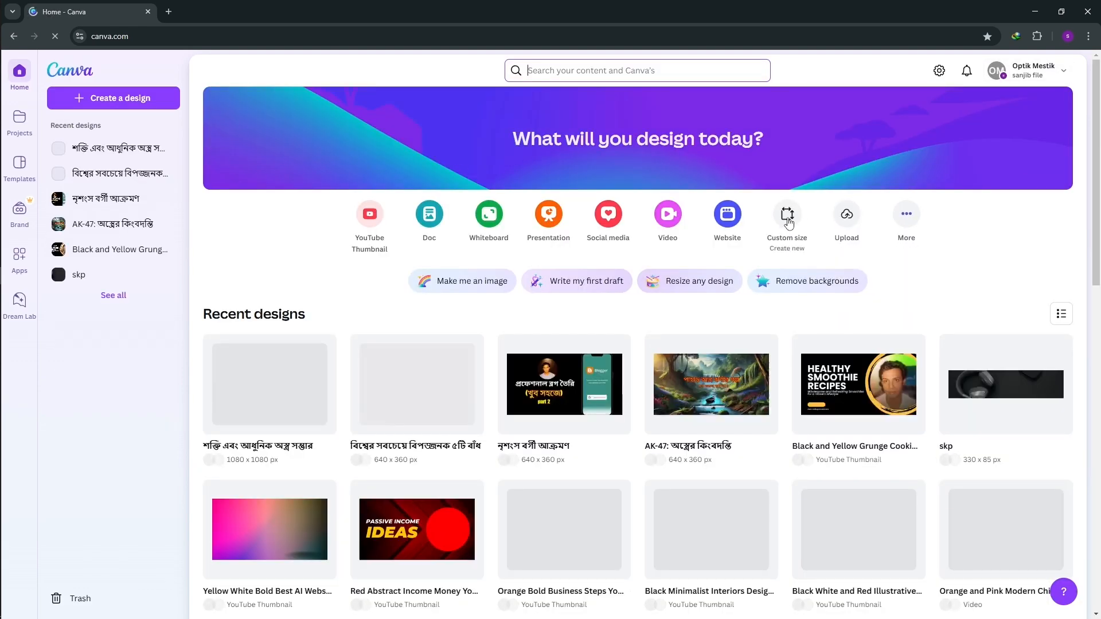
left_click(789, 219)
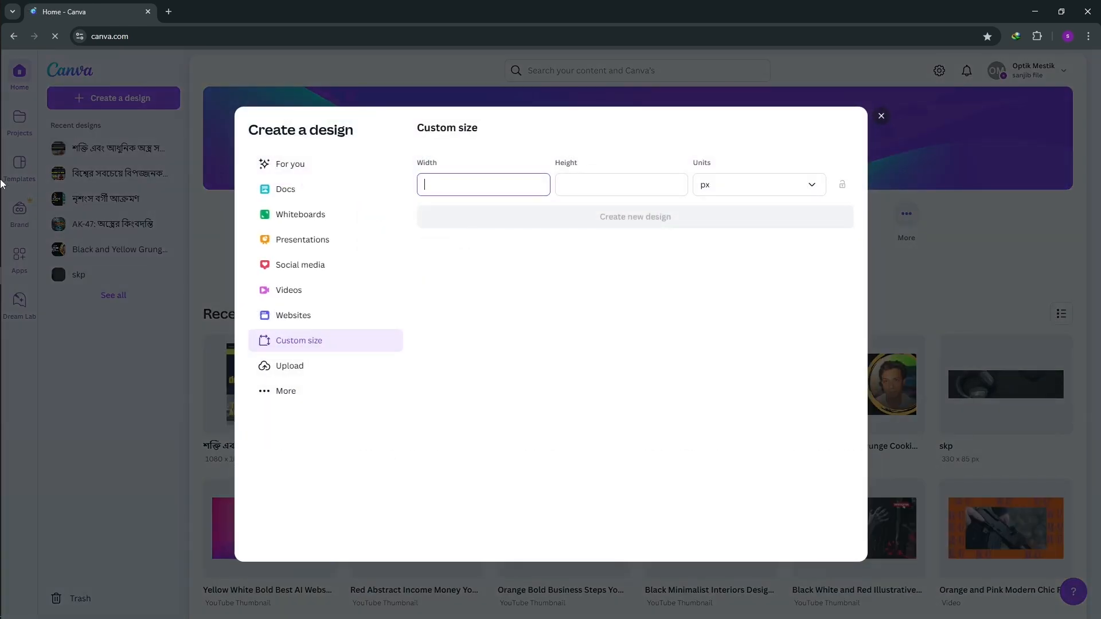
Recheck the Logo file's dimensions and create a new Canva design 192 px wide and 74 px high.
left_click(1036, 7)
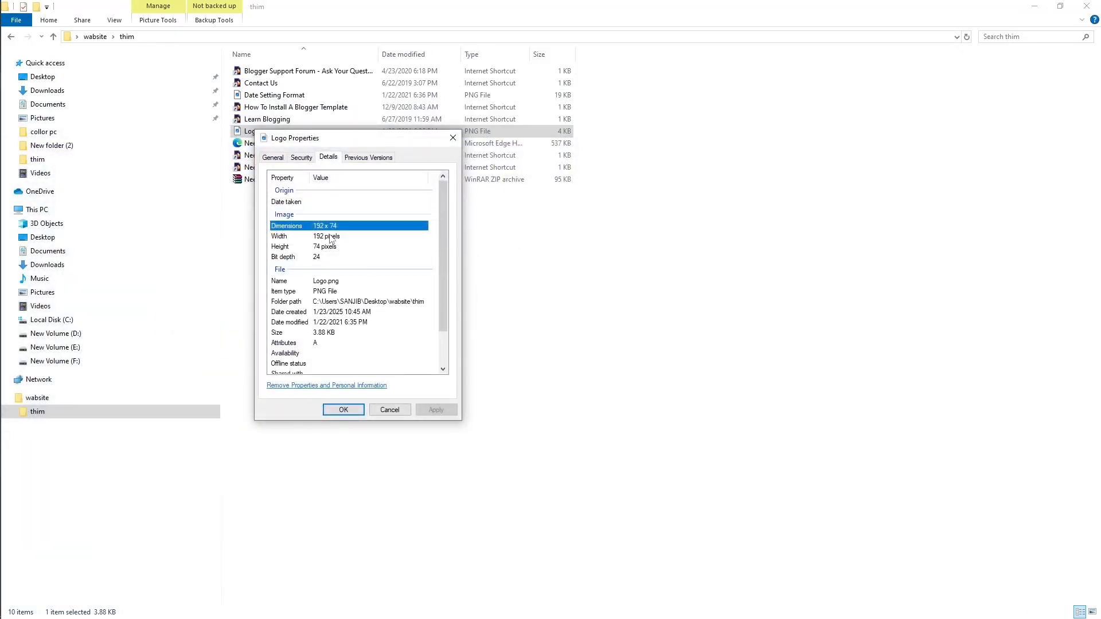
left_click(22, 295)
left_click(21, 284)
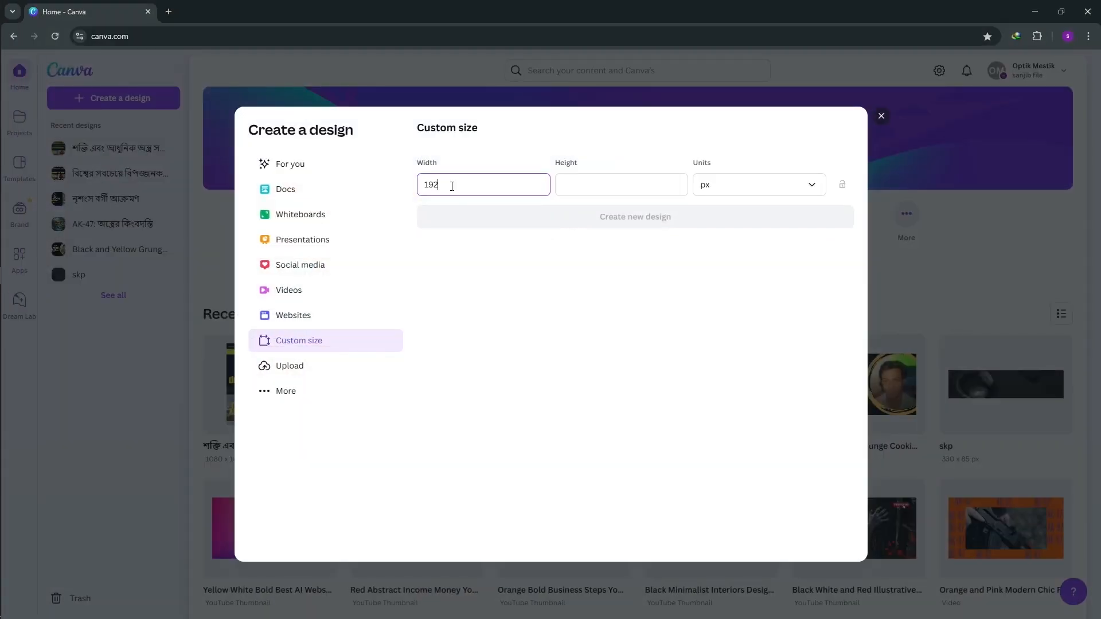
left_click(600, 193)
type("74")
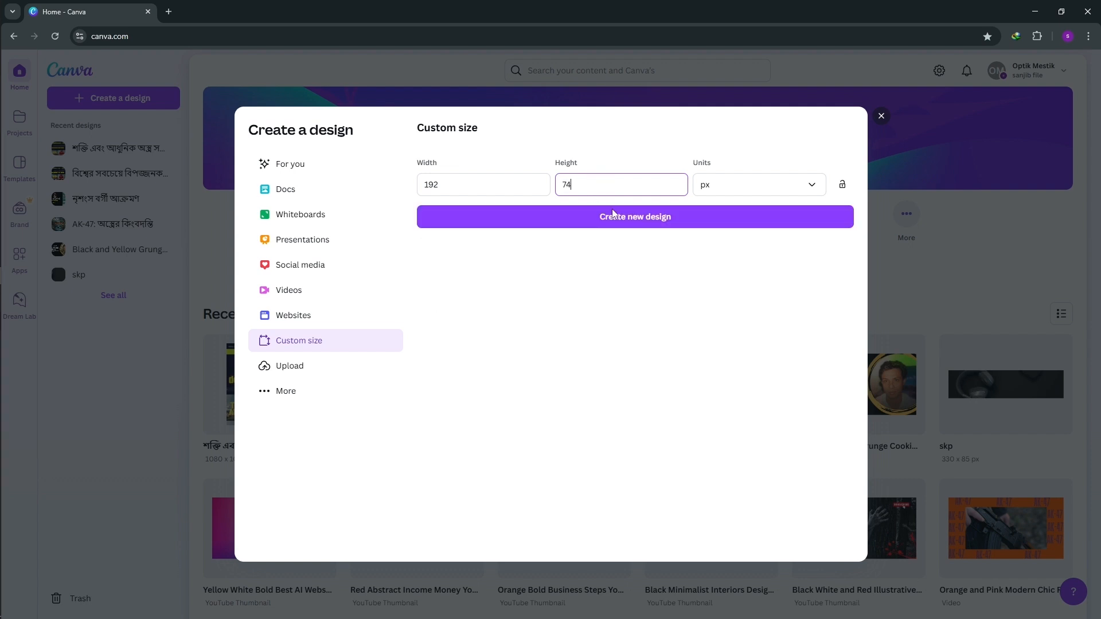
left_click(632, 217)
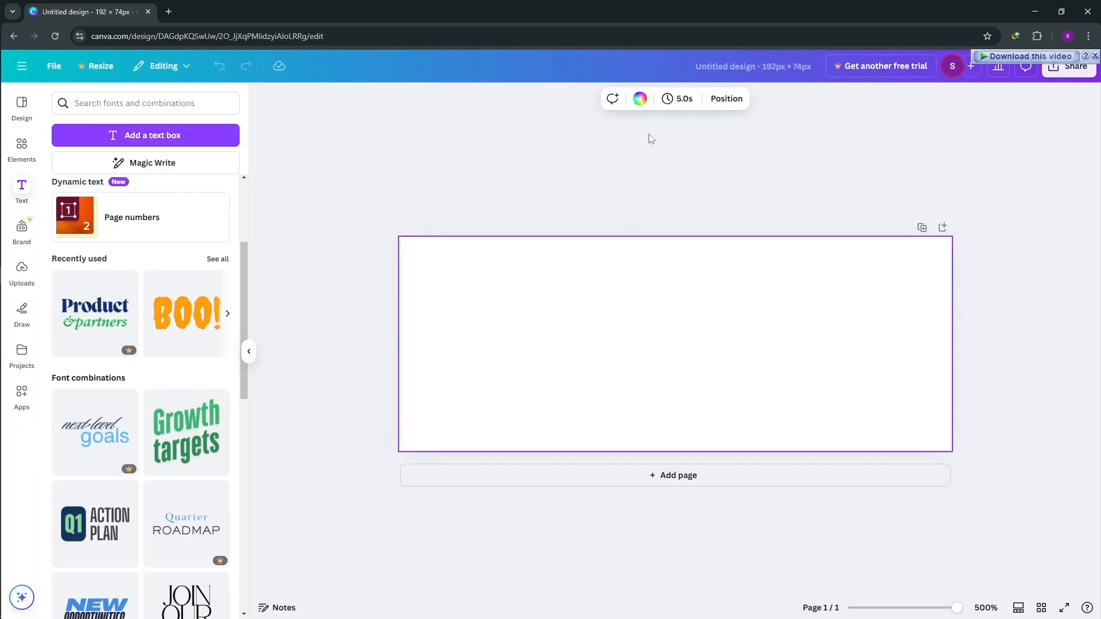
Fill the blank page's background with the solid dark green default color.
left_click(639, 98)
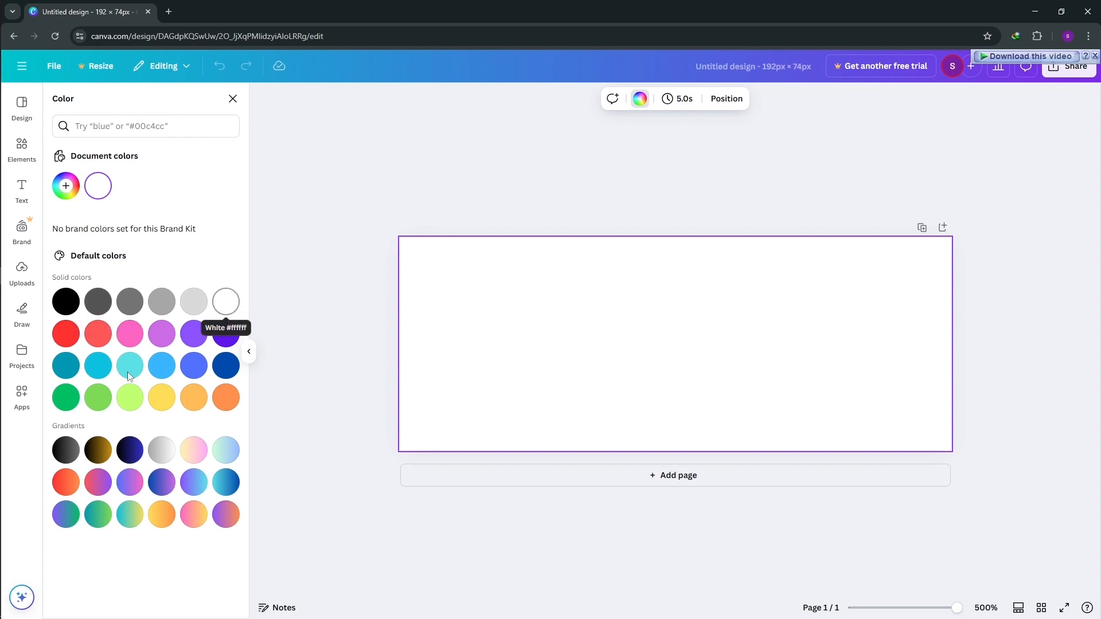
left_click(71, 400)
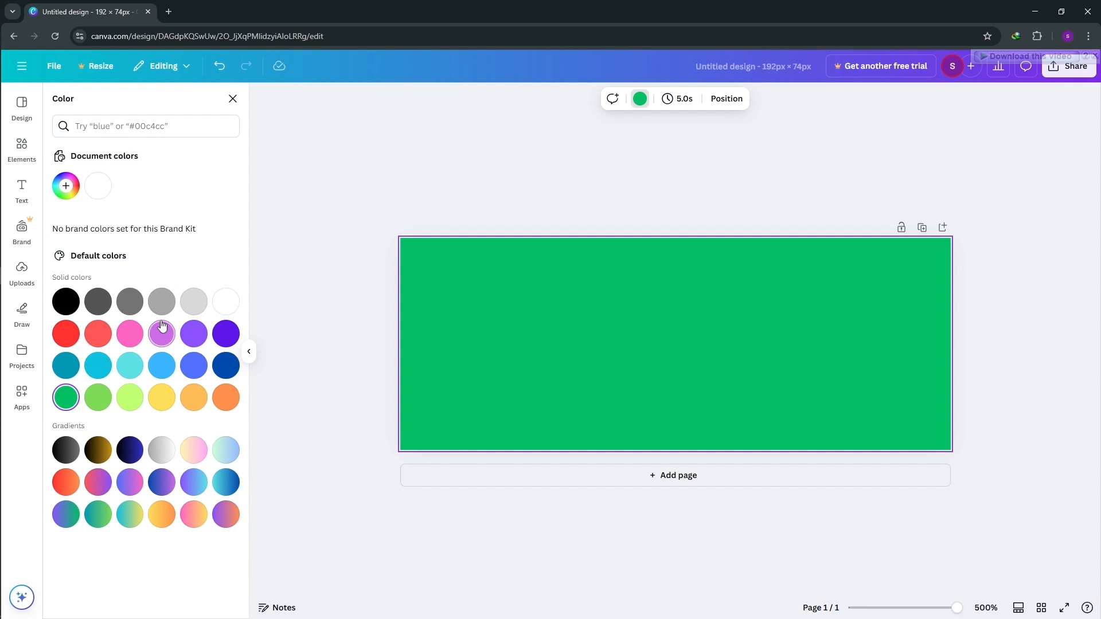
Try the recently used BOO! text style on the page, delete it, and try the Product & partners combination.
left_click(23, 188)
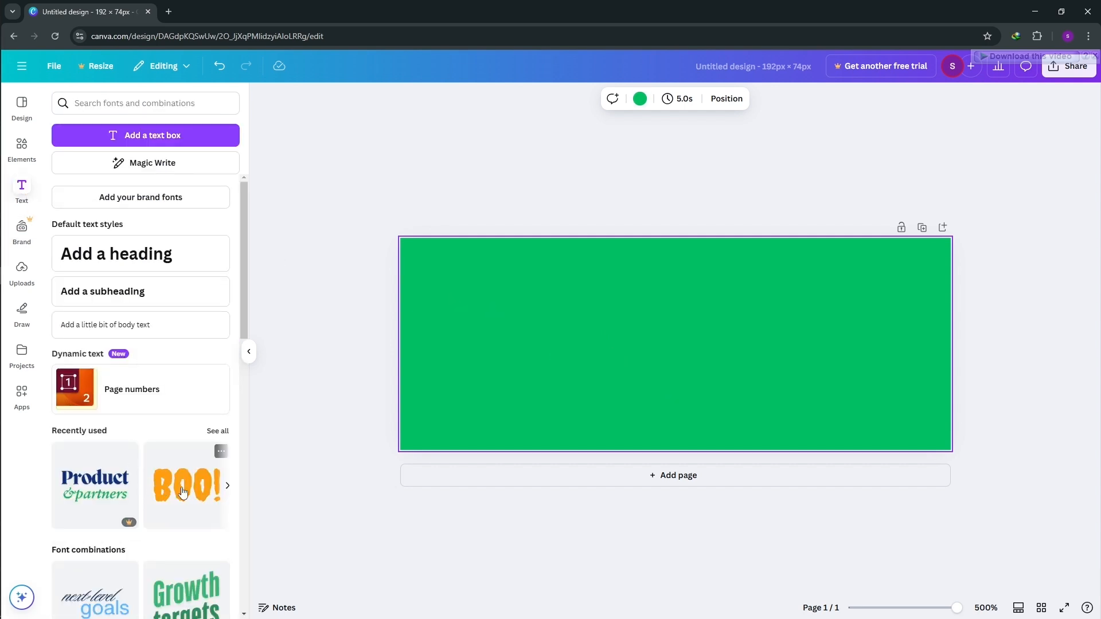
scroll(182, 492, "down", 2)
left_click(182, 383)
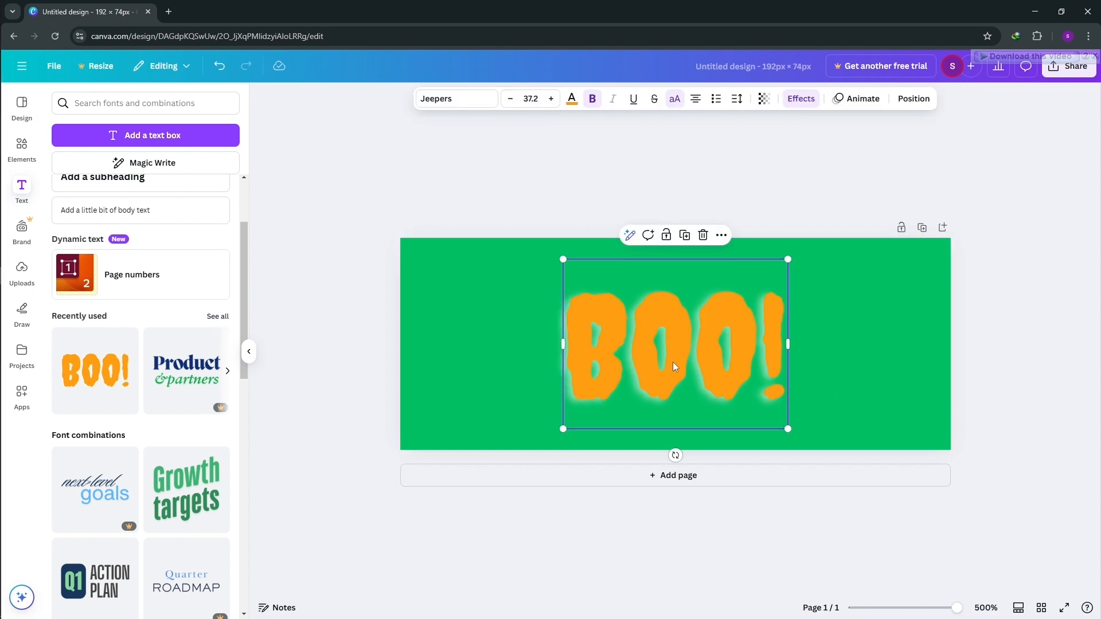
key("Delete")
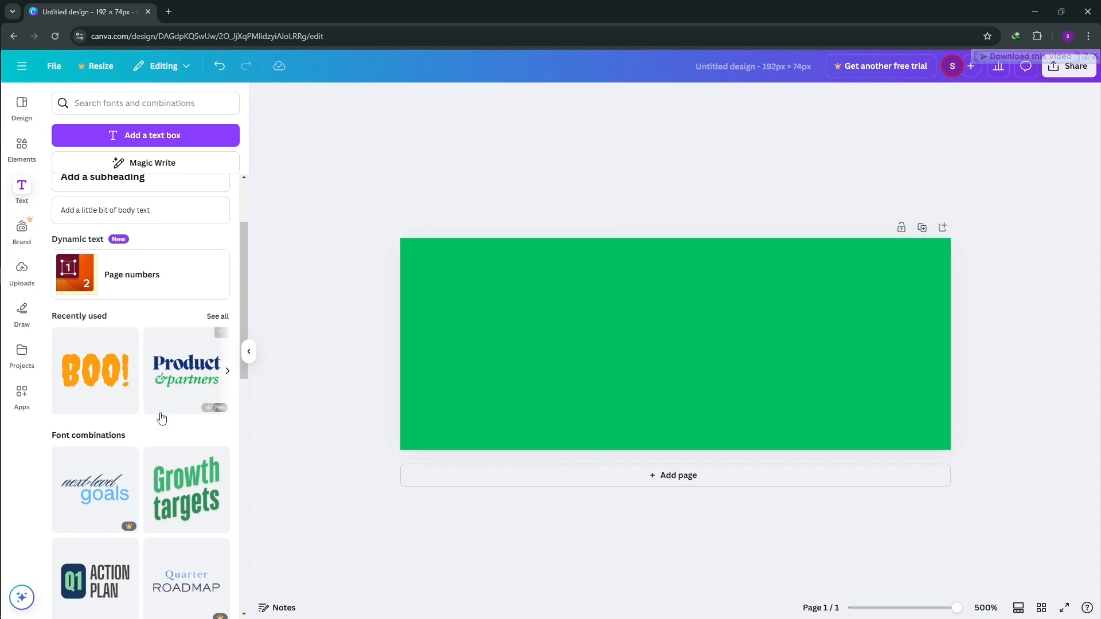
left_click(176, 369)
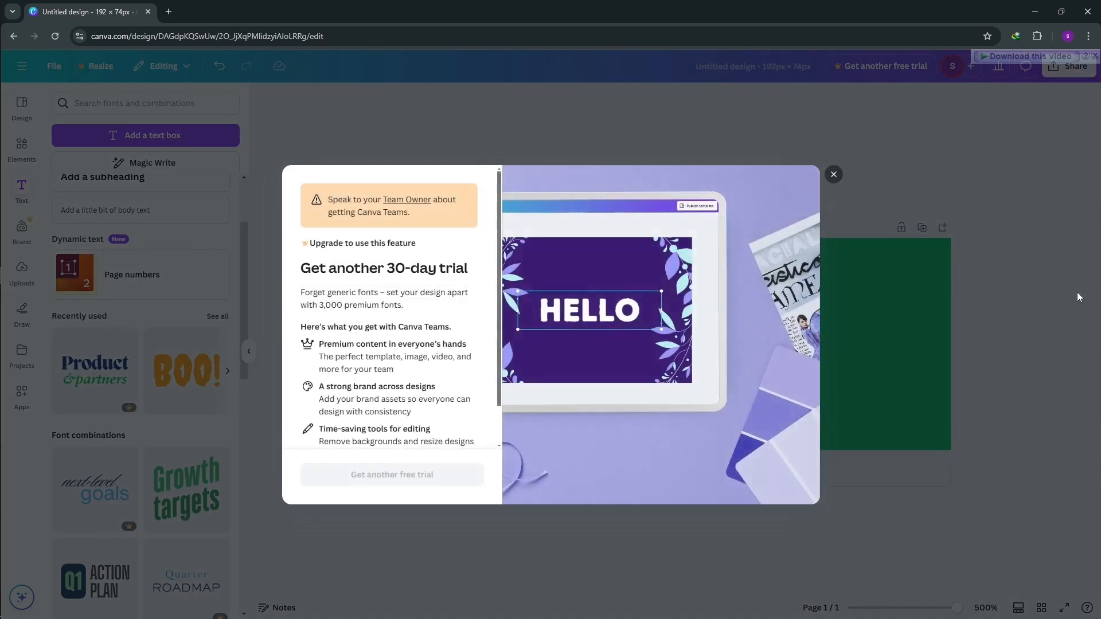
left_click(834, 174)
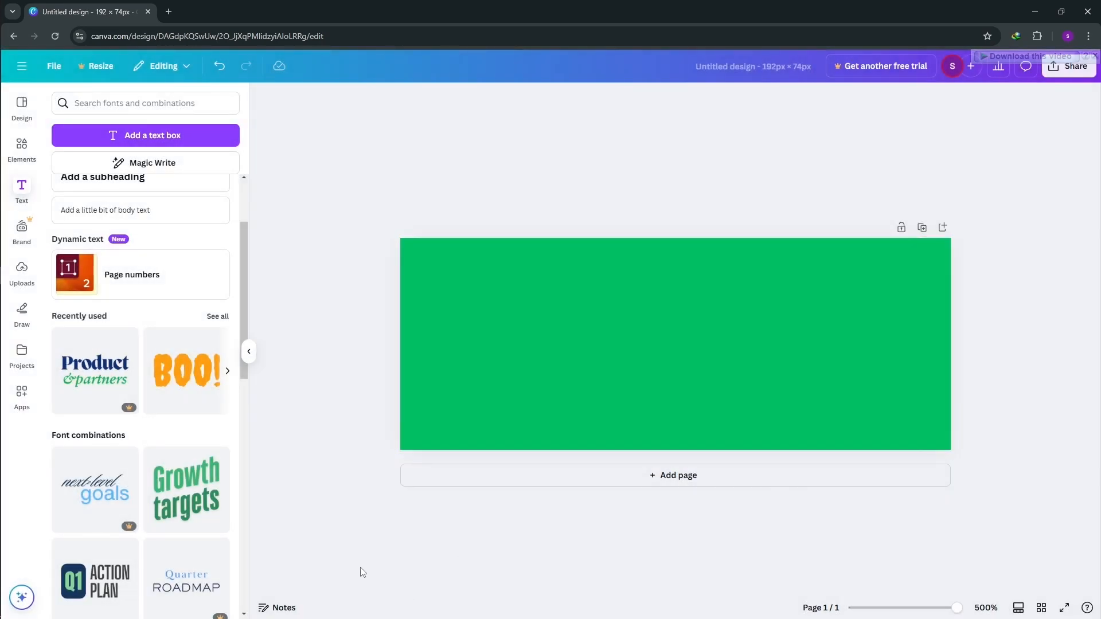
Add the Happening NOW font combination to the green page.
scroll(94, 505, "down", 4)
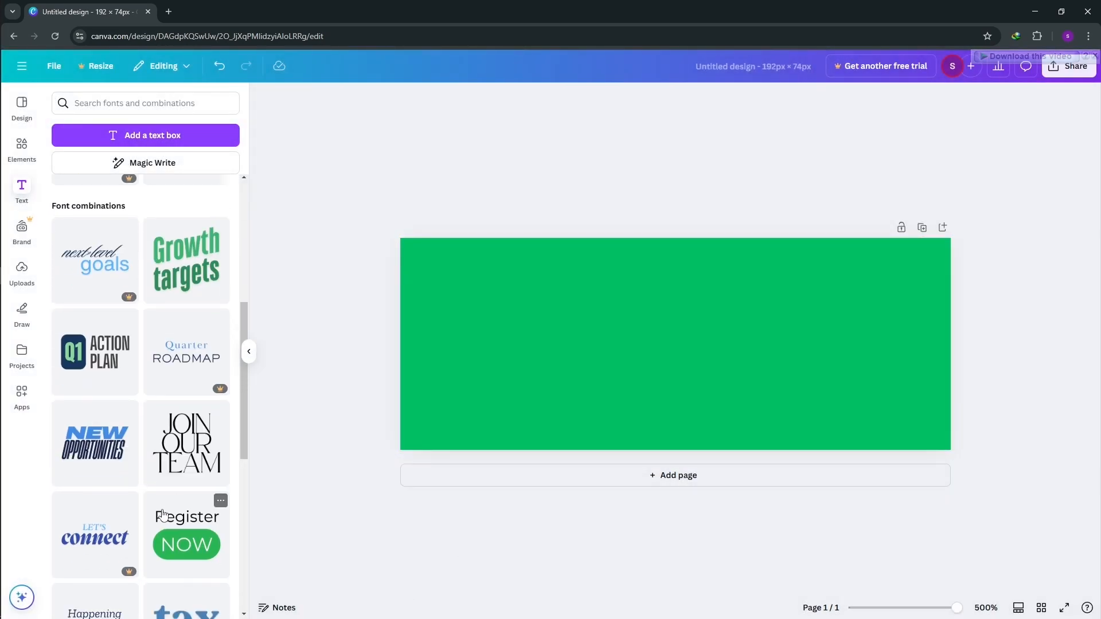
scroll(162, 513, "down", 3)
left_click(96, 470)
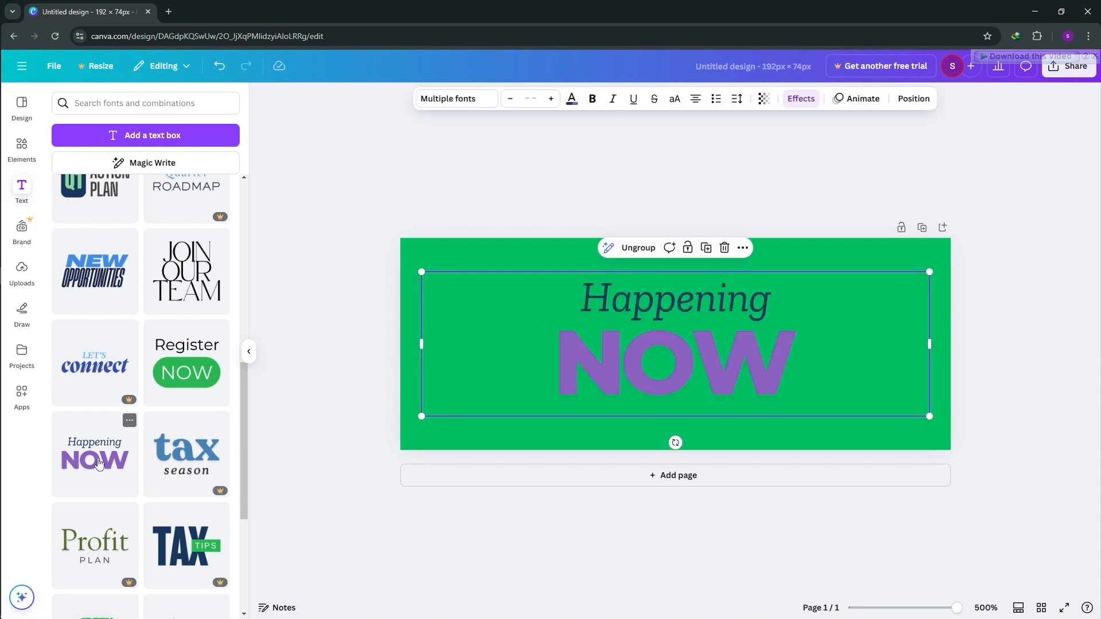
Try the TAX TIPS and Green Lit font combinations and look through the other combinations.
left_click(170, 544)
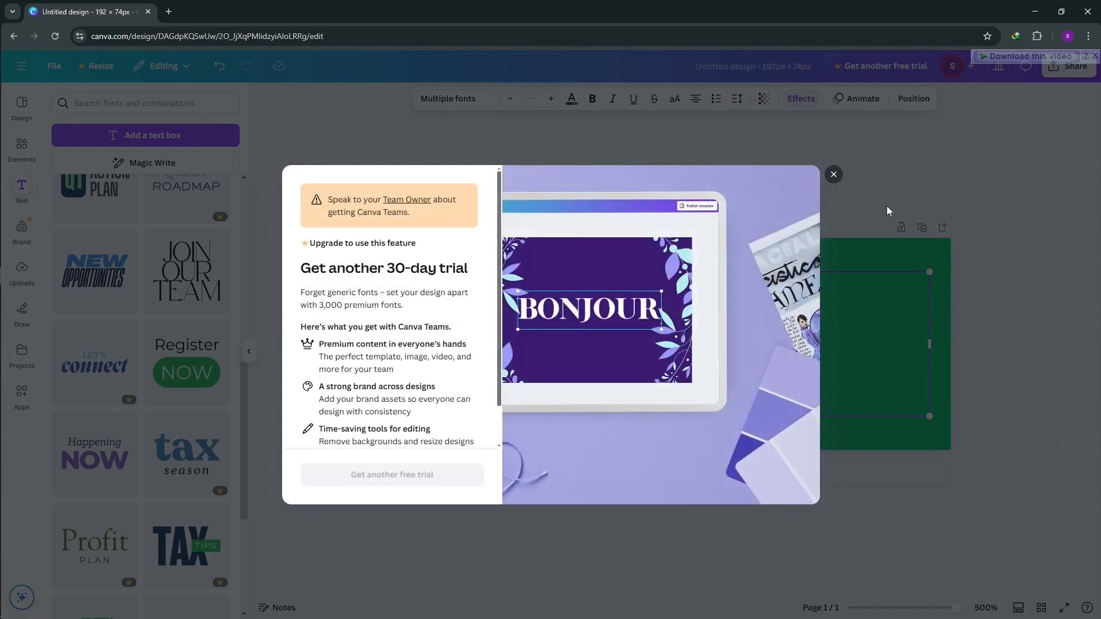
left_click(833, 175)
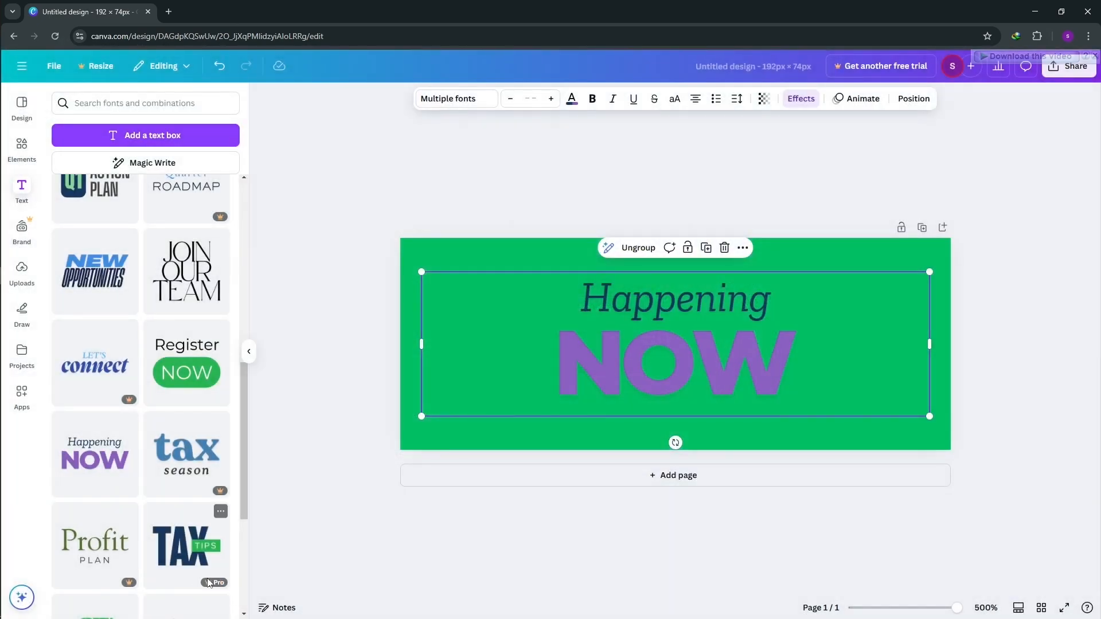
scroll(165, 542, "down", 3)
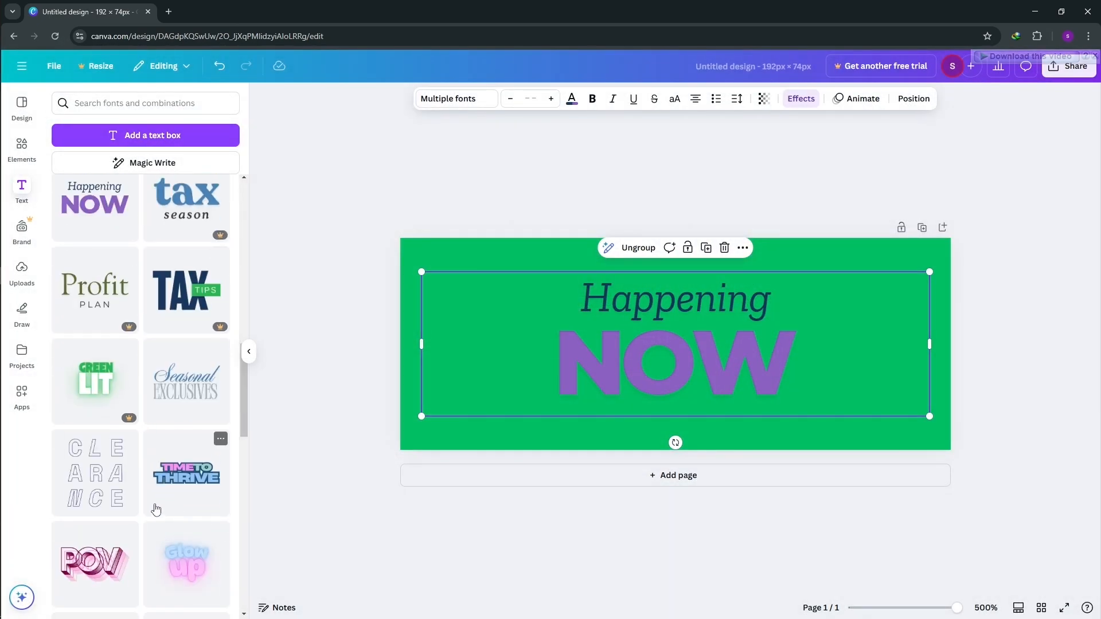
left_click(86, 382)
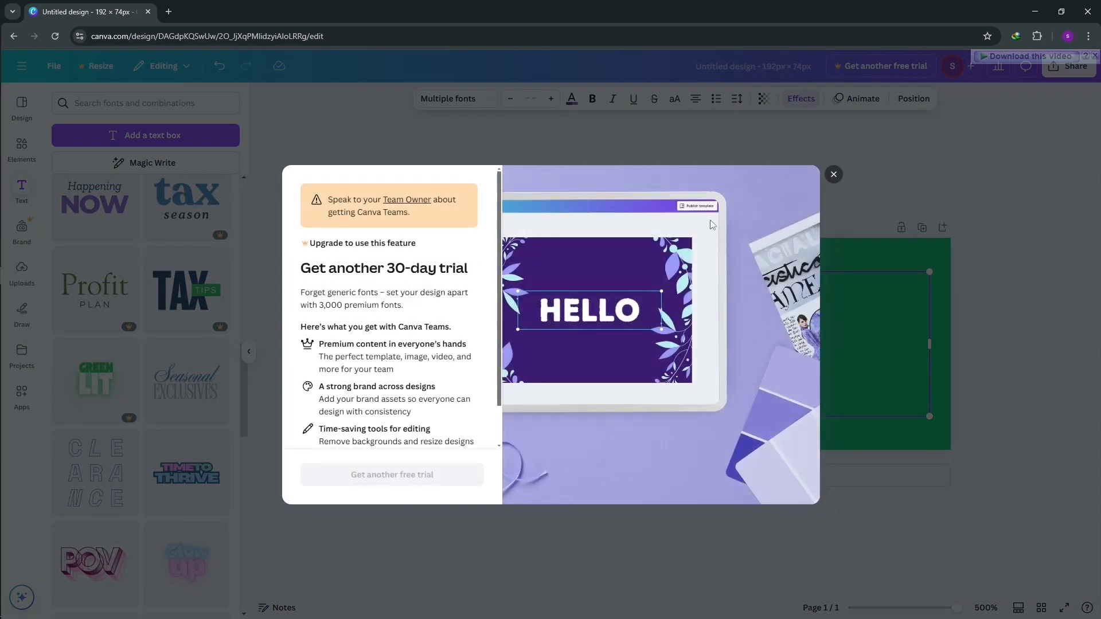
left_click(832, 174)
scroll(184, 511, "down", 5)
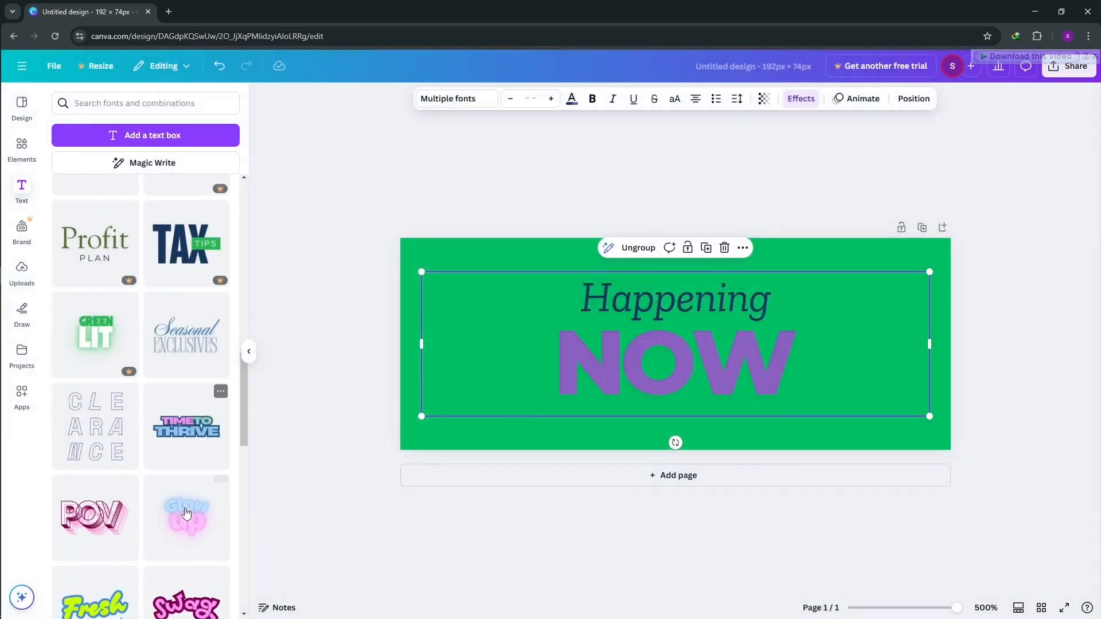
scroll(166, 512, "down", 1)
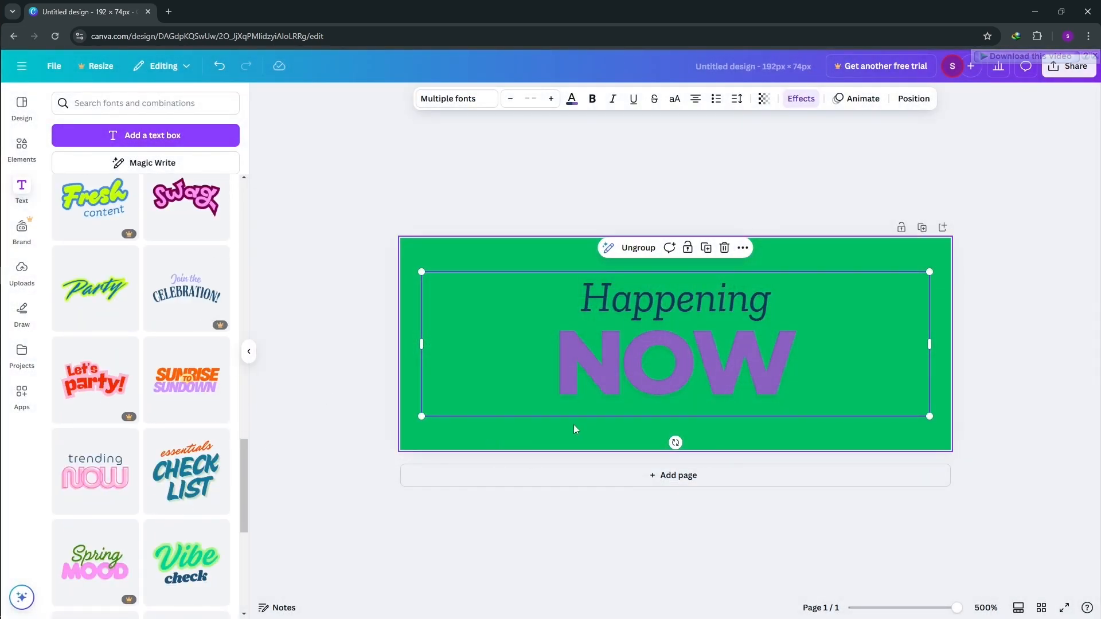
Delete the word Happening from the text group and replace NOW with SKP.
left_click(731, 327)
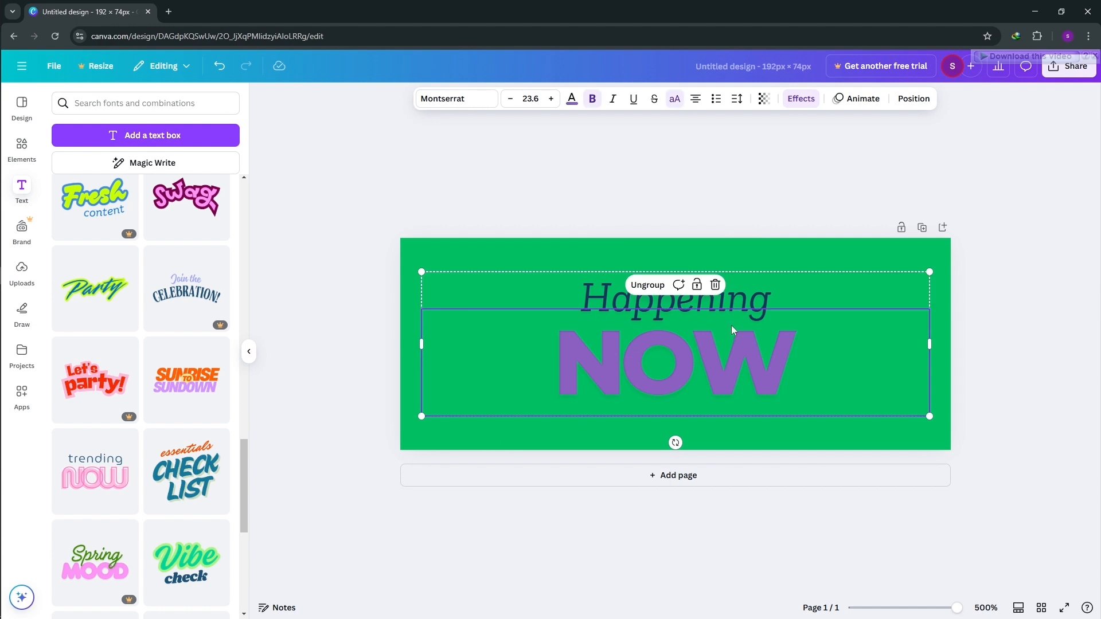
left_click(710, 301)
key("Delete")
double_click(726, 369)
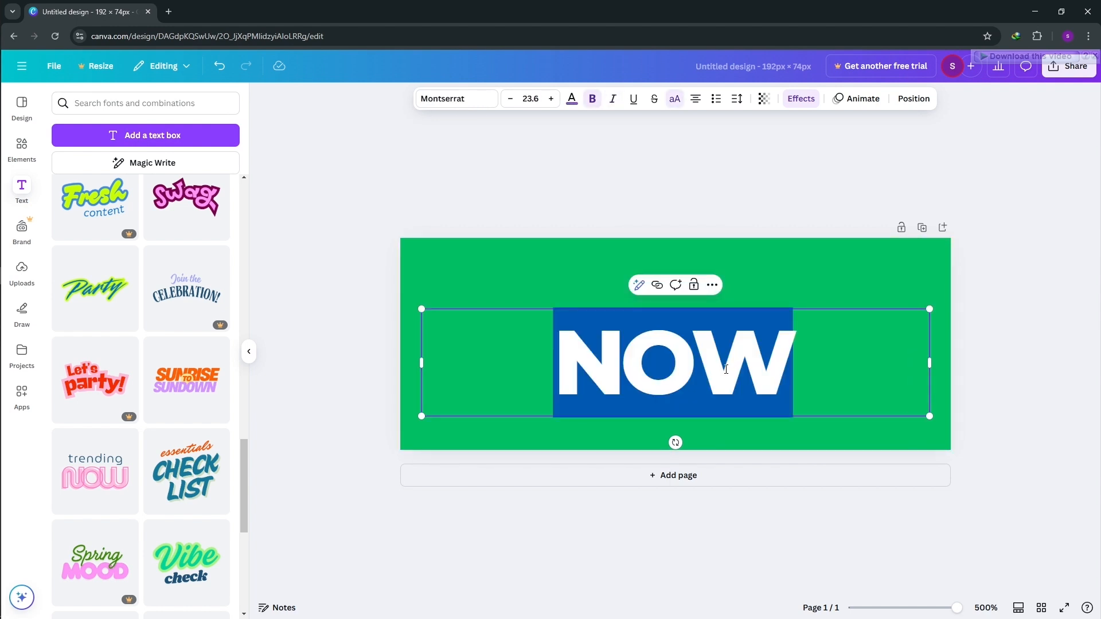
type("SKP")
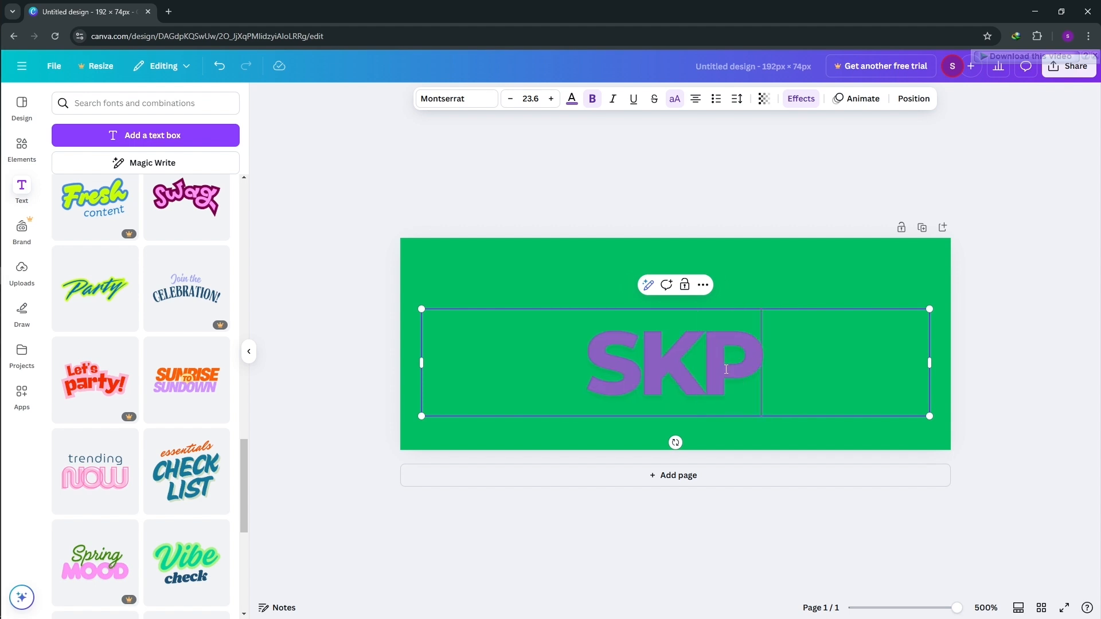
Narrow the SKP text box, enlarge it to a font size of about 28.7, and move it near the page's center.
left_click_drag(930, 363, 639, 363)
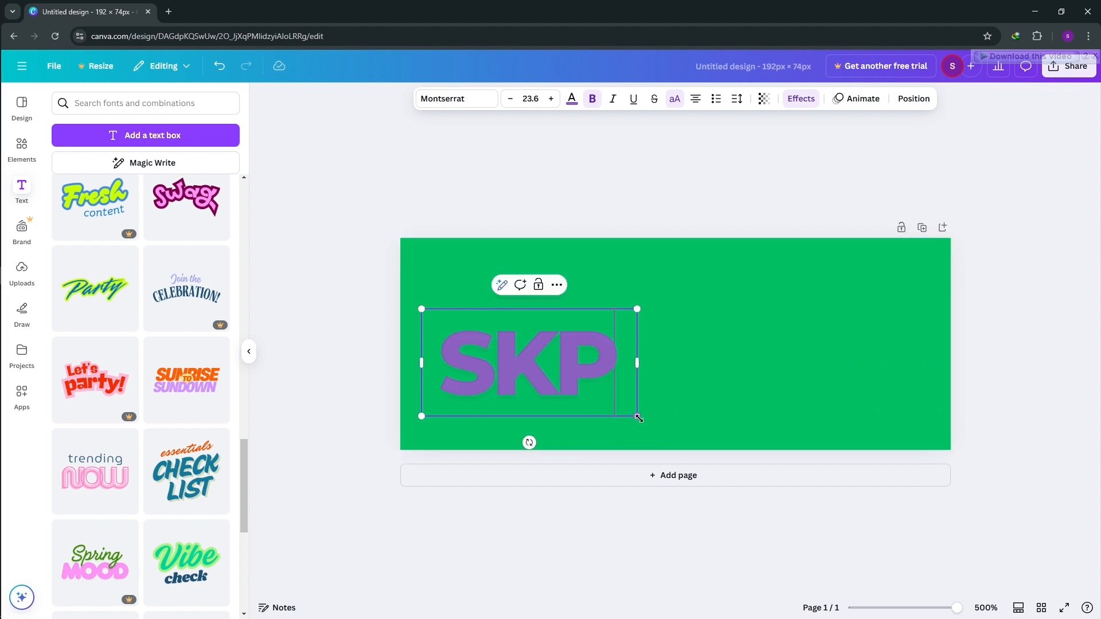
left_click_drag(637, 416, 684, 440)
left_click(769, 412)
left_click_drag(546, 385, 654, 347)
left_click_drag(655, 357, 662, 356)
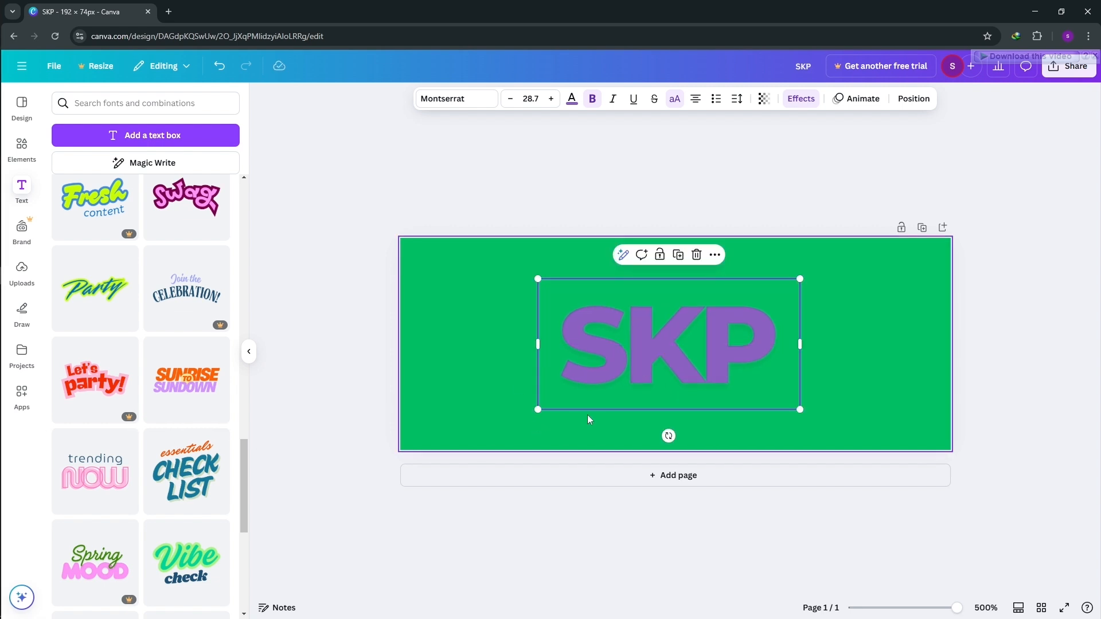
left_click(21, 147)
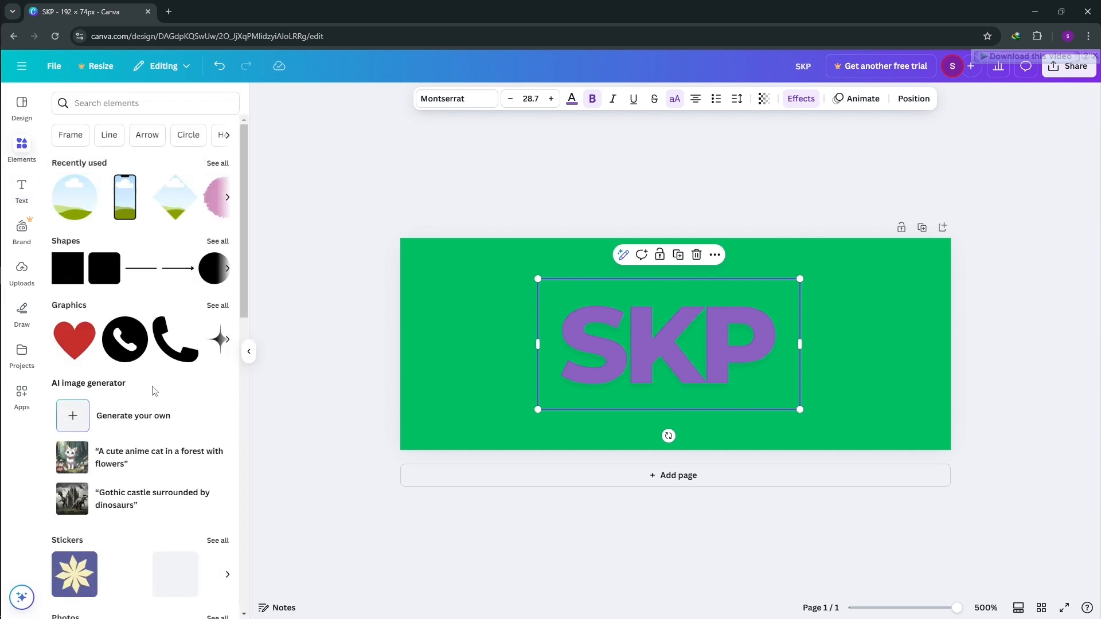
scroll(140, 402, "down", 3)
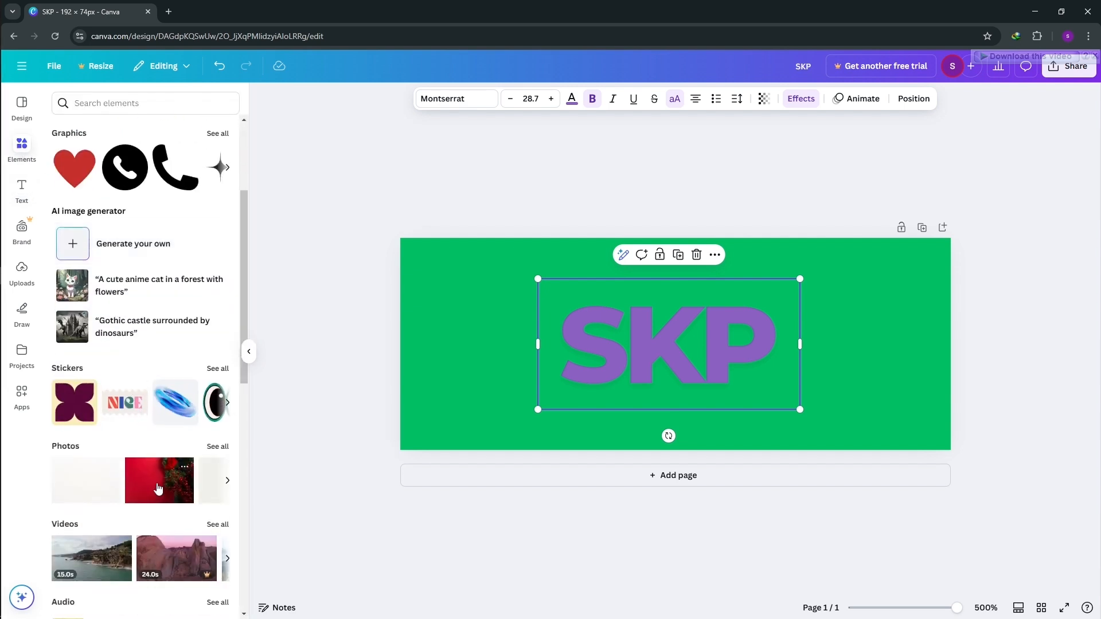
scroll(149, 480, "down", 3)
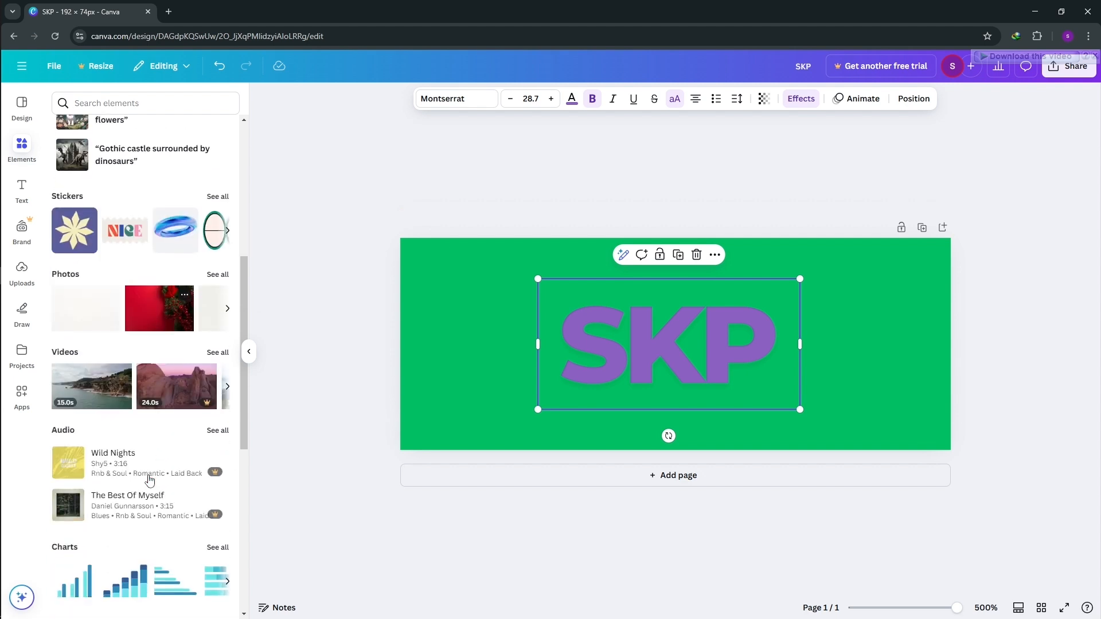
scroll(148, 420, "up", 6)
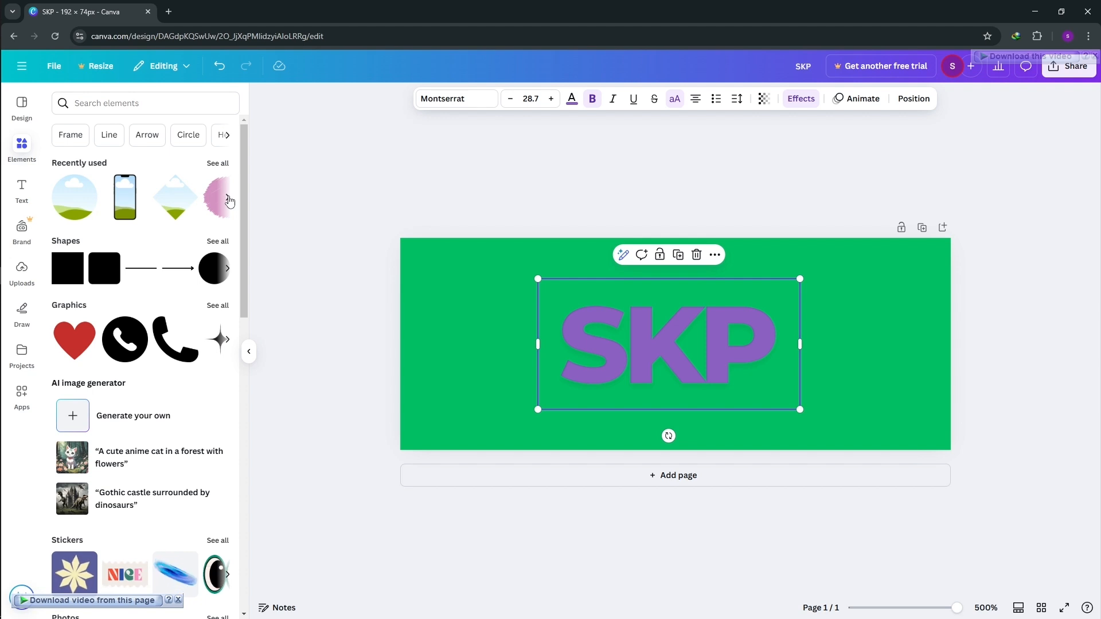
Turn bold off and back on for the SKP text.
left_click(592, 106)
left_click(592, 107)
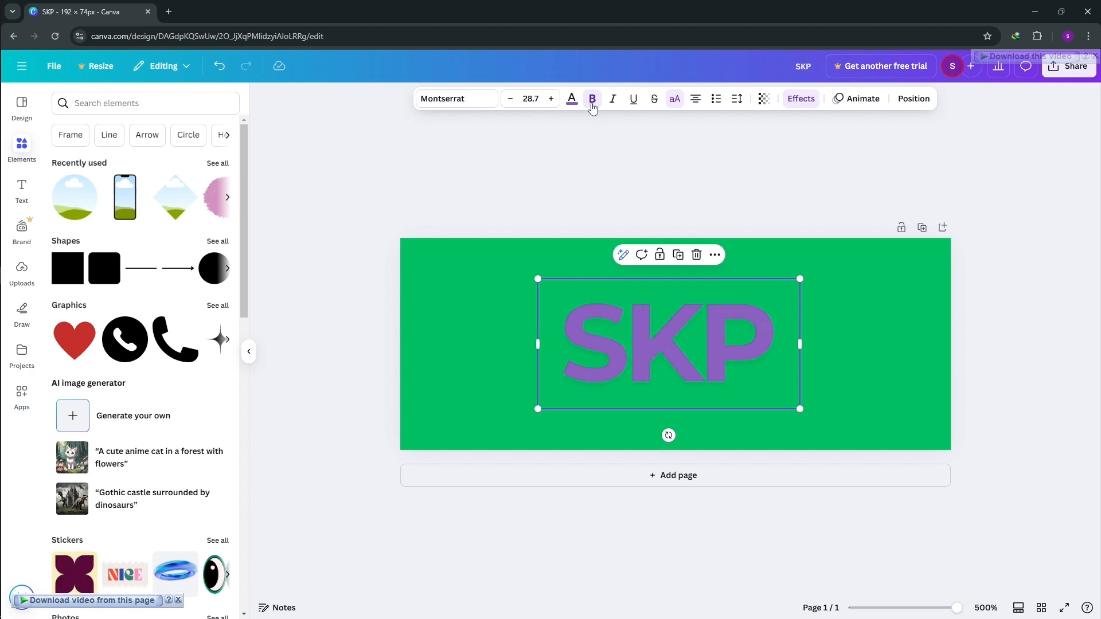
Try red and white as the SKP text color, undo both color changes, and deselect the text.
left_click(568, 100)
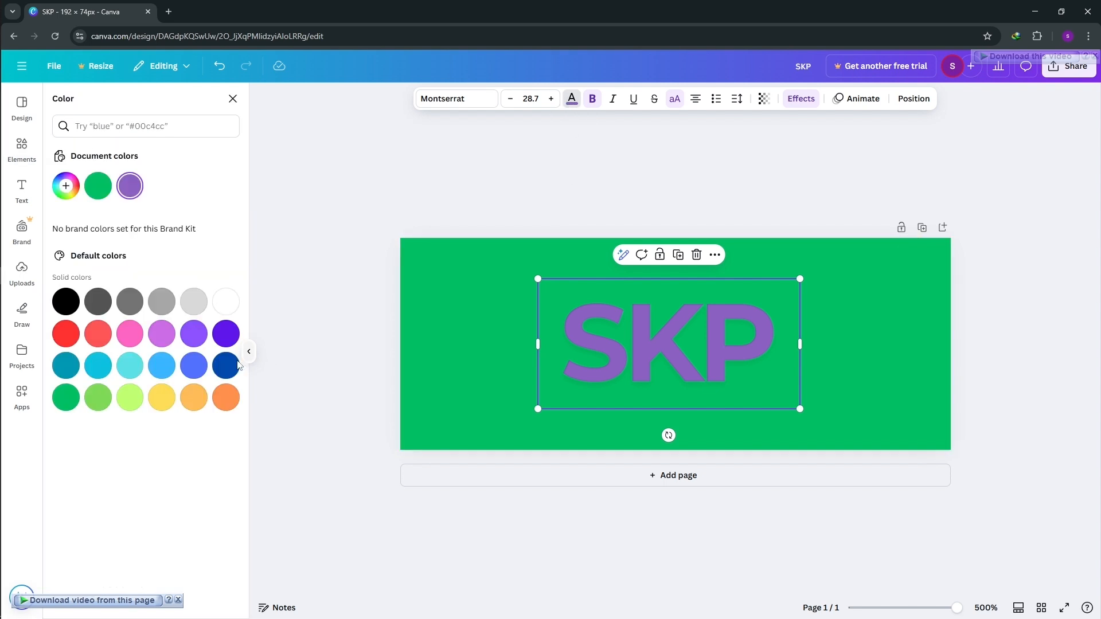
left_click(79, 190)
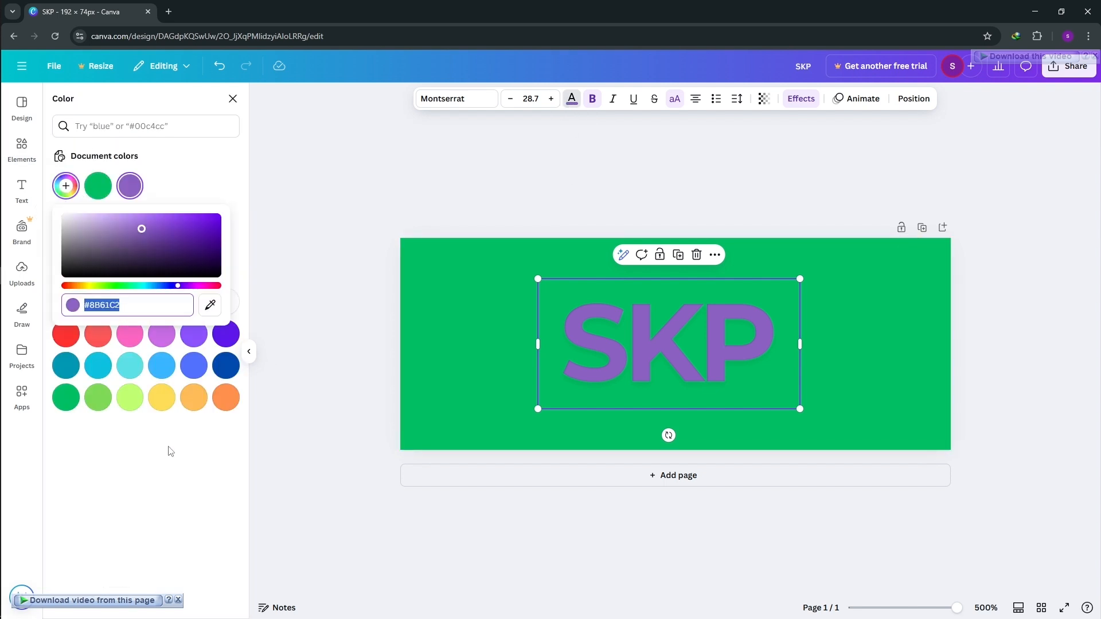
left_click(68, 342)
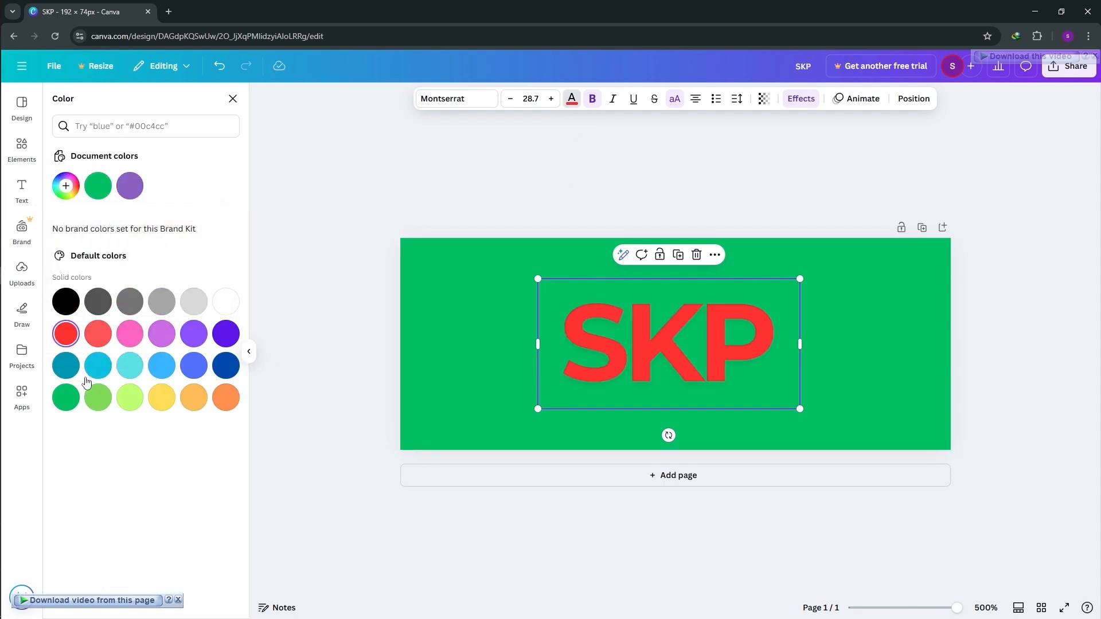
left_click(227, 304)
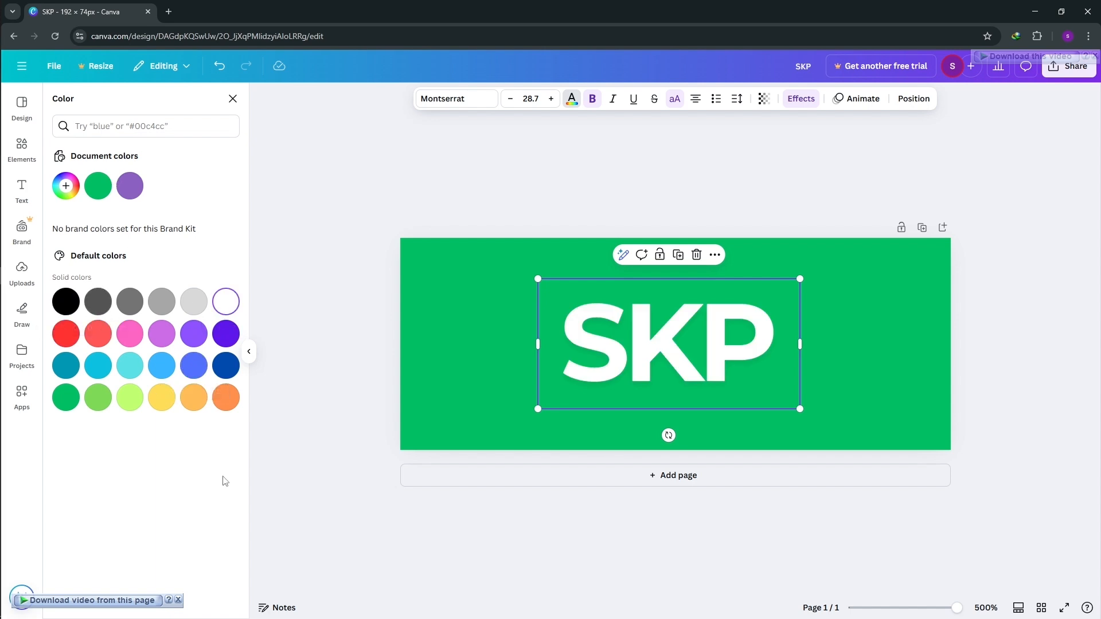
key("ctrl+z")
key("ctrl+z")
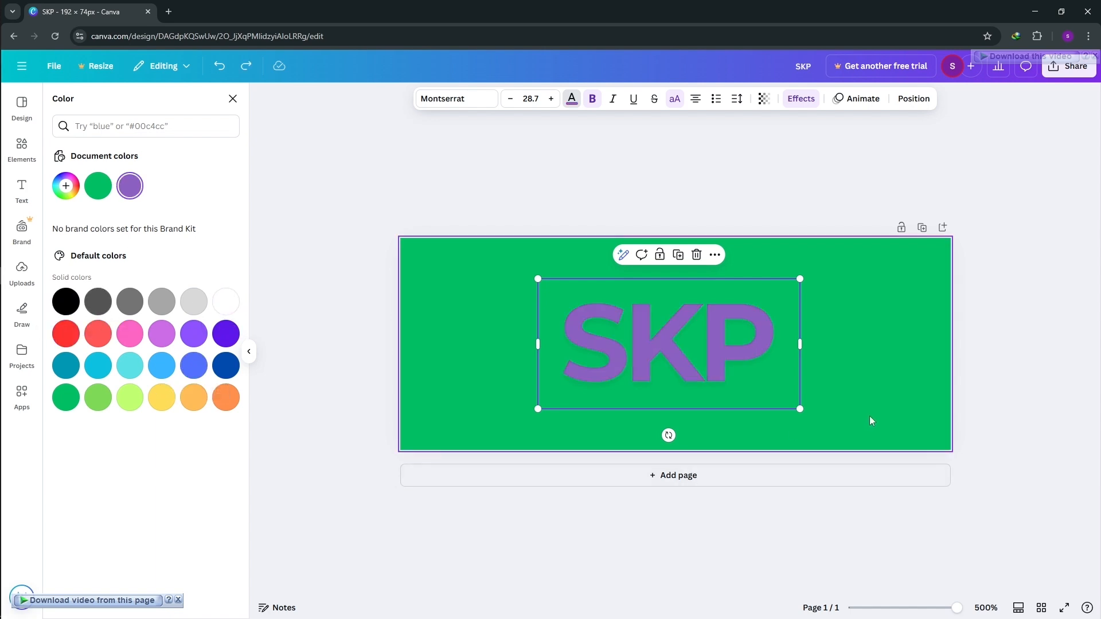
left_click(866, 419)
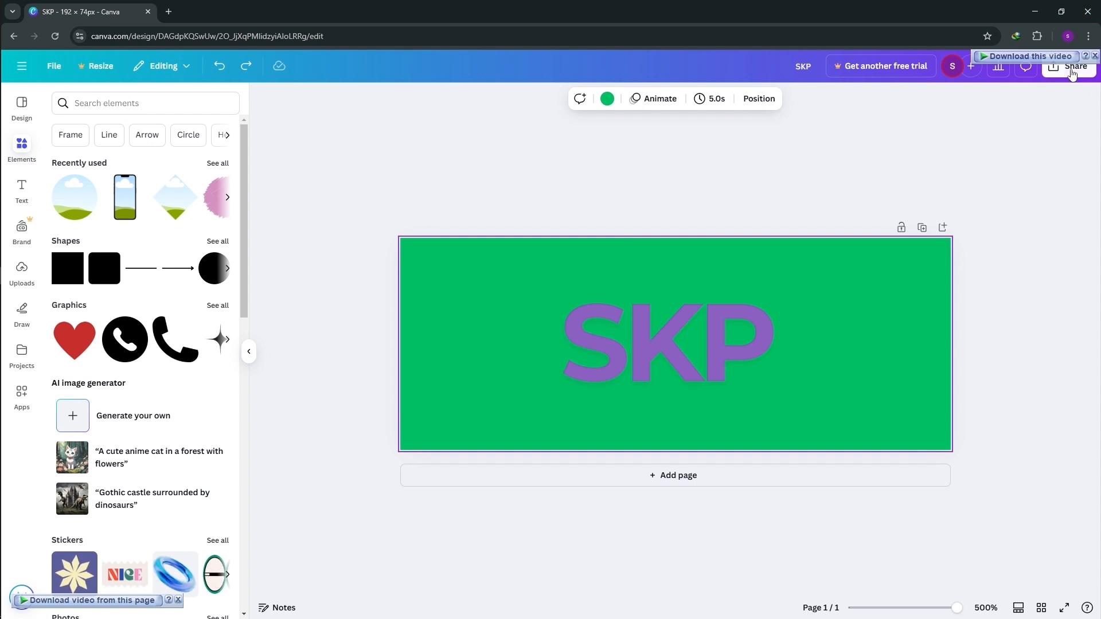
Download the SKP design as a JPG file.
left_click(1072, 72)
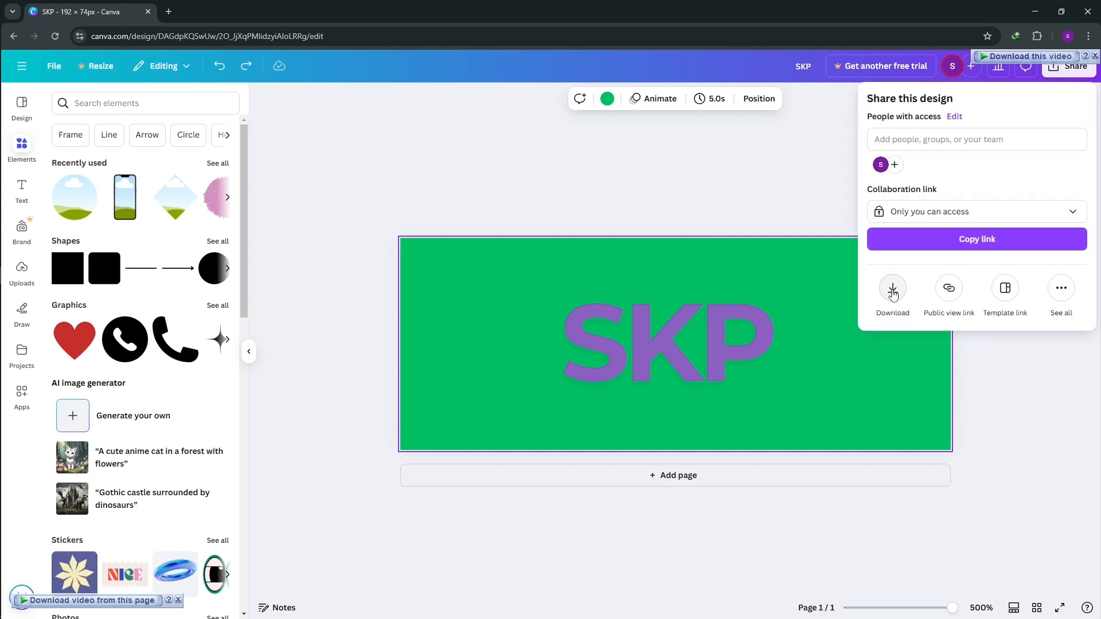
left_click(893, 289)
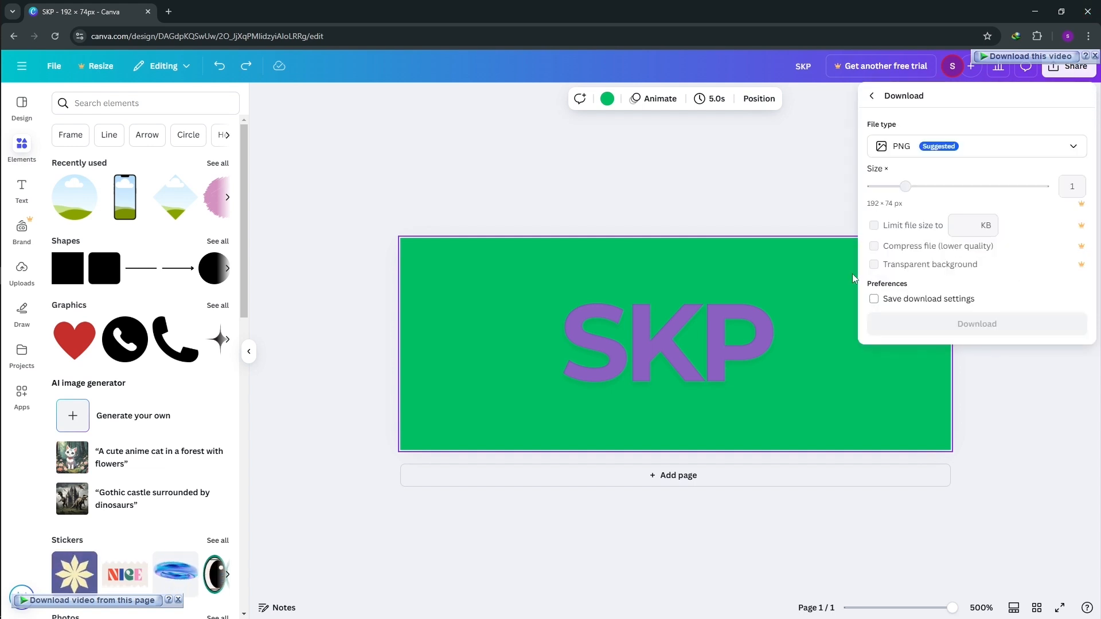
left_click(969, 148)
left_click(925, 180)
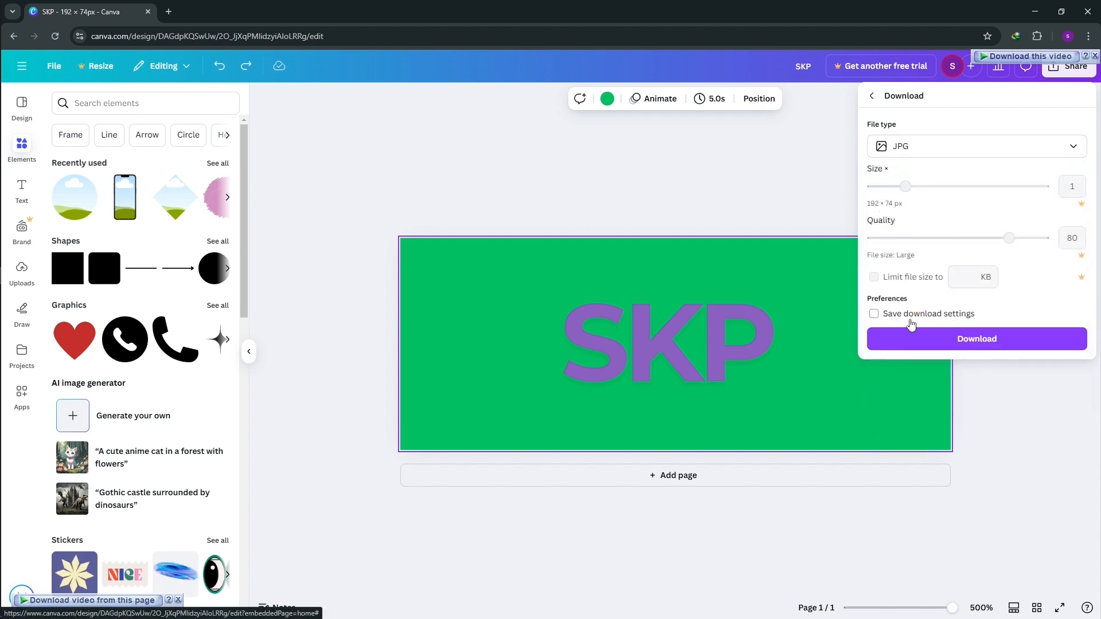
left_click(971, 347)
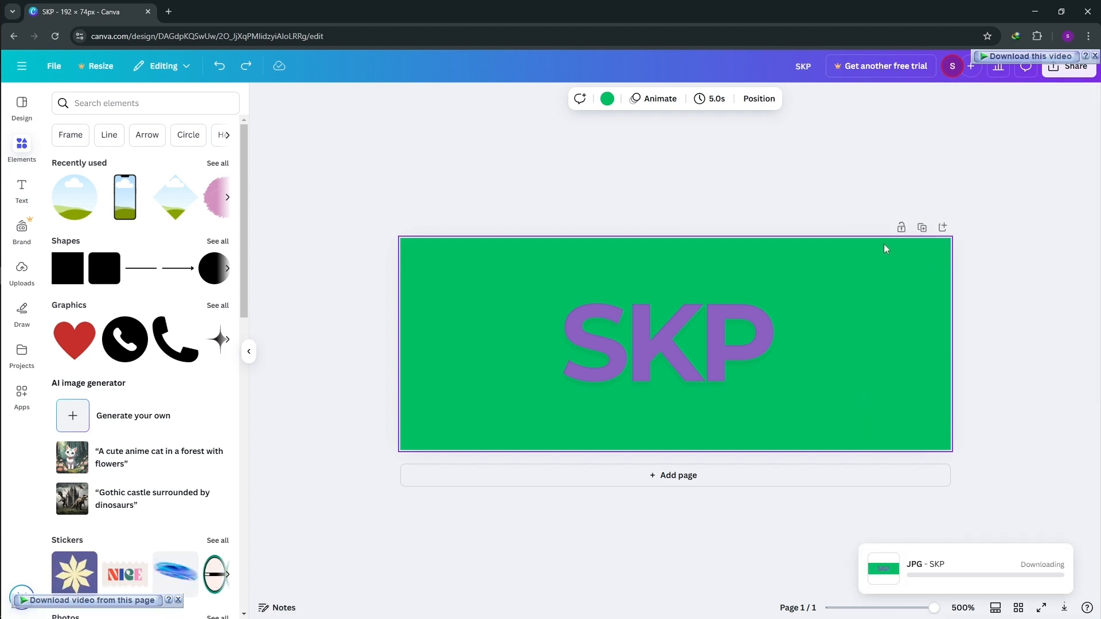
Close the leftover File Explorer windows, including the thim folder and the Logo Properties window.
mouse_move(17, 86)
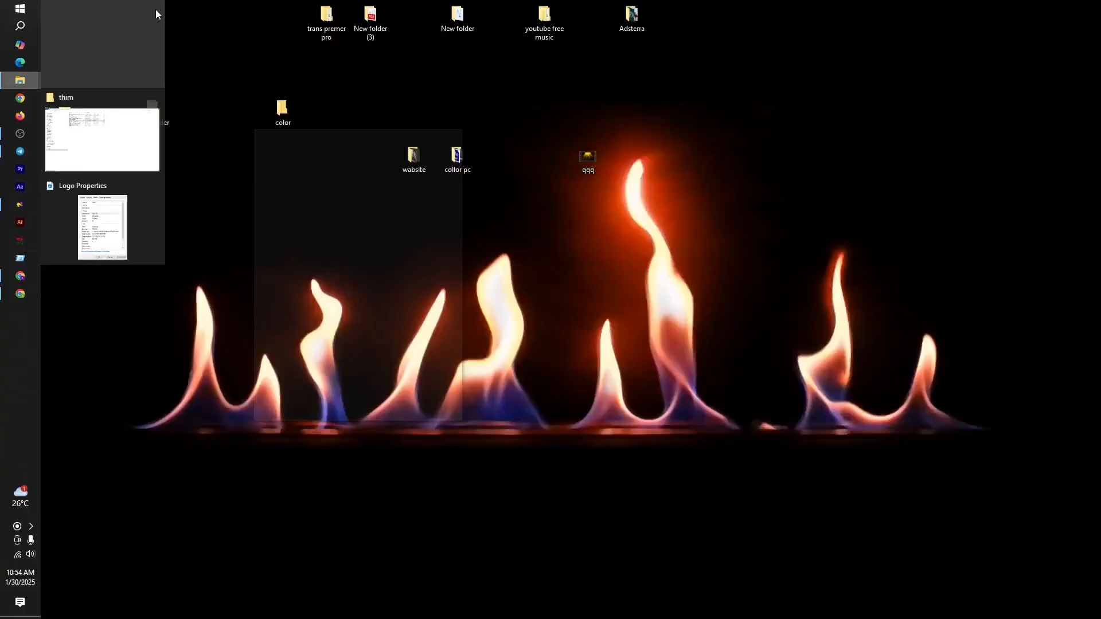
left_click(156, 9)
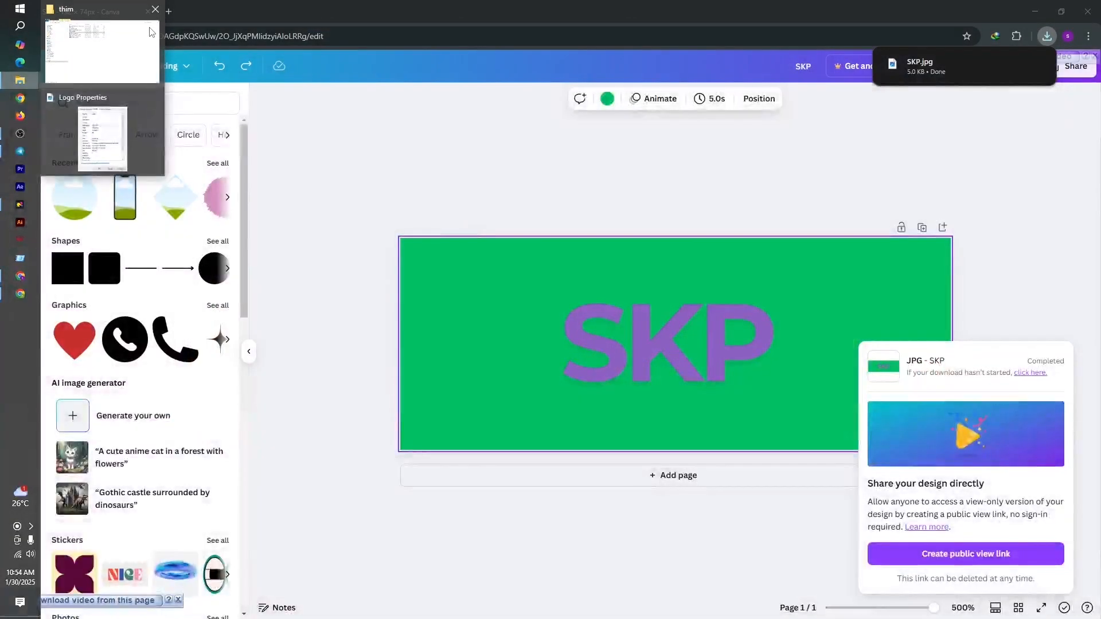
left_click(156, 9)
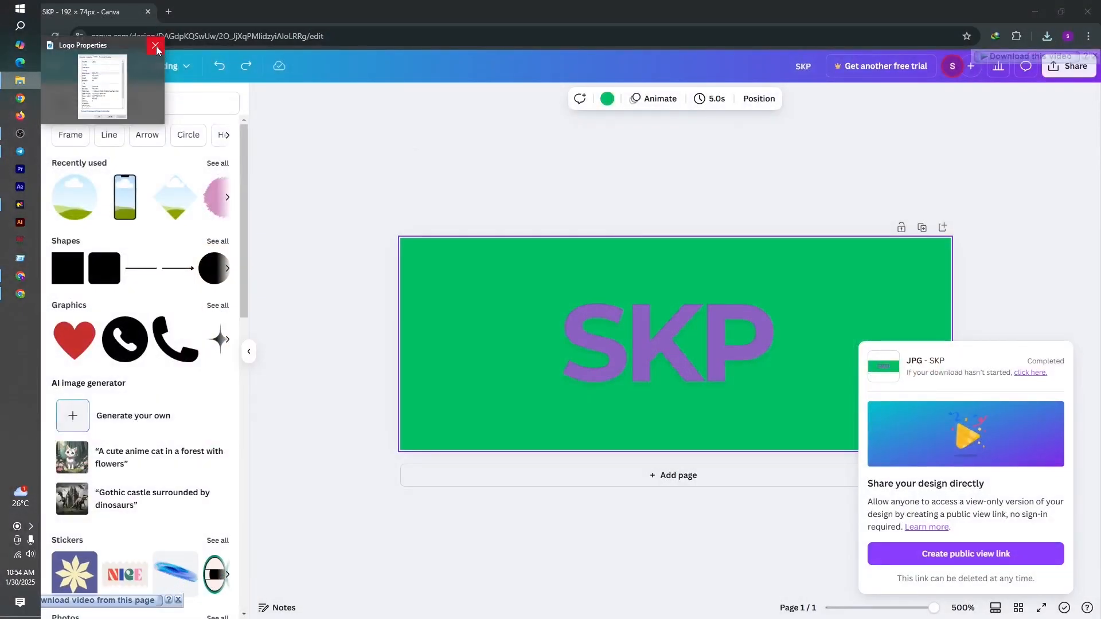
left_click(294, 141)
Minimize the browser windows, open the Downloads folder in File Explorer, and cut the SKP JPG file.
left_click(1043, 5)
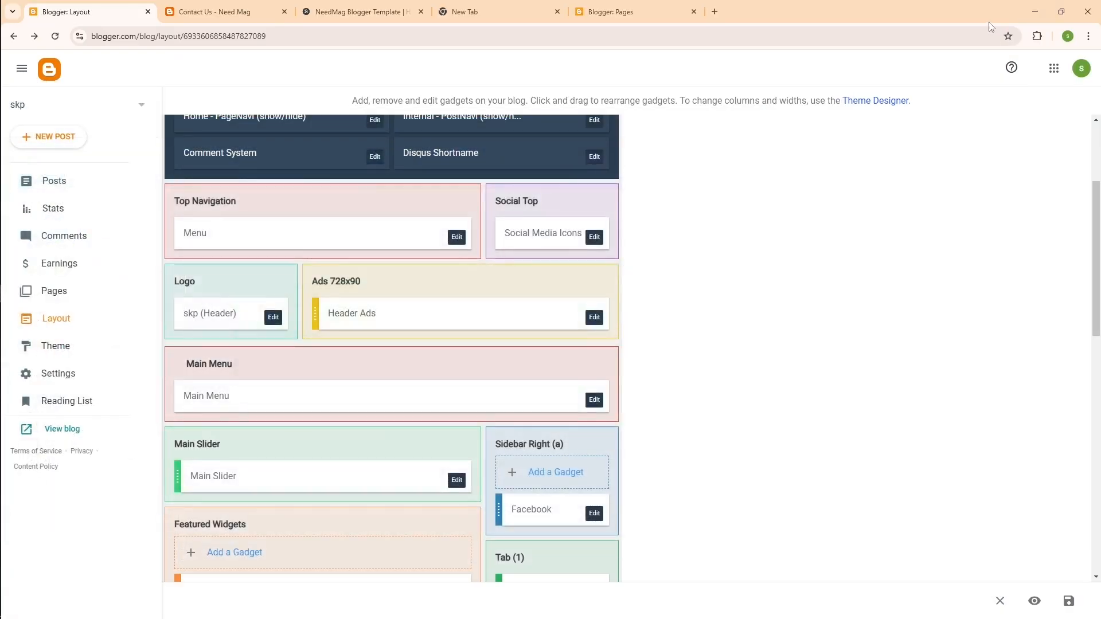
left_click(1036, 8)
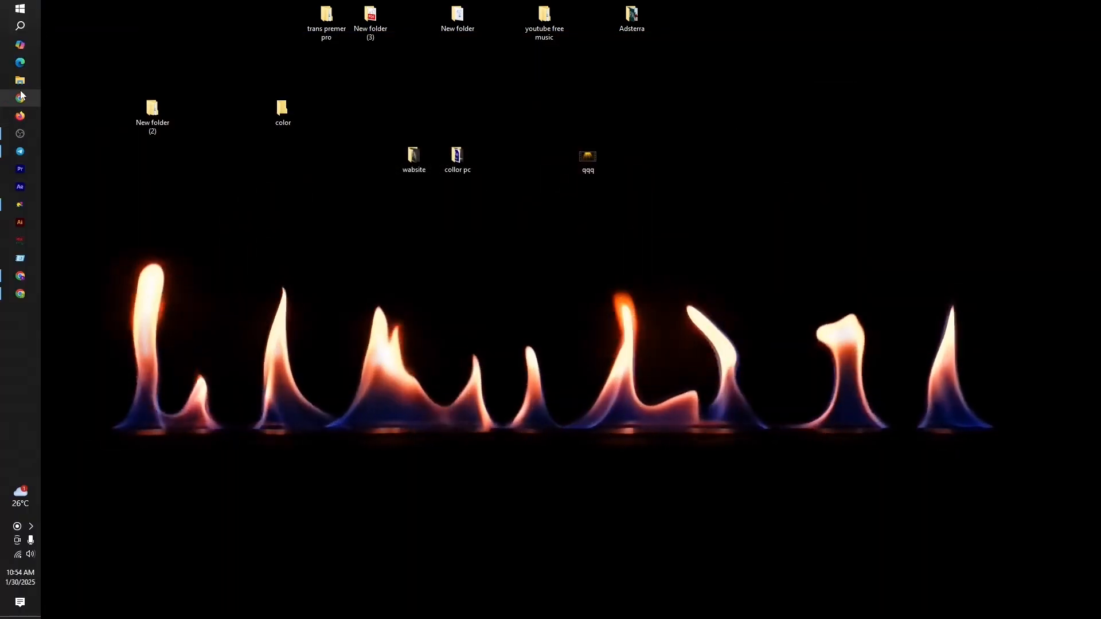
left_click(25, 85)
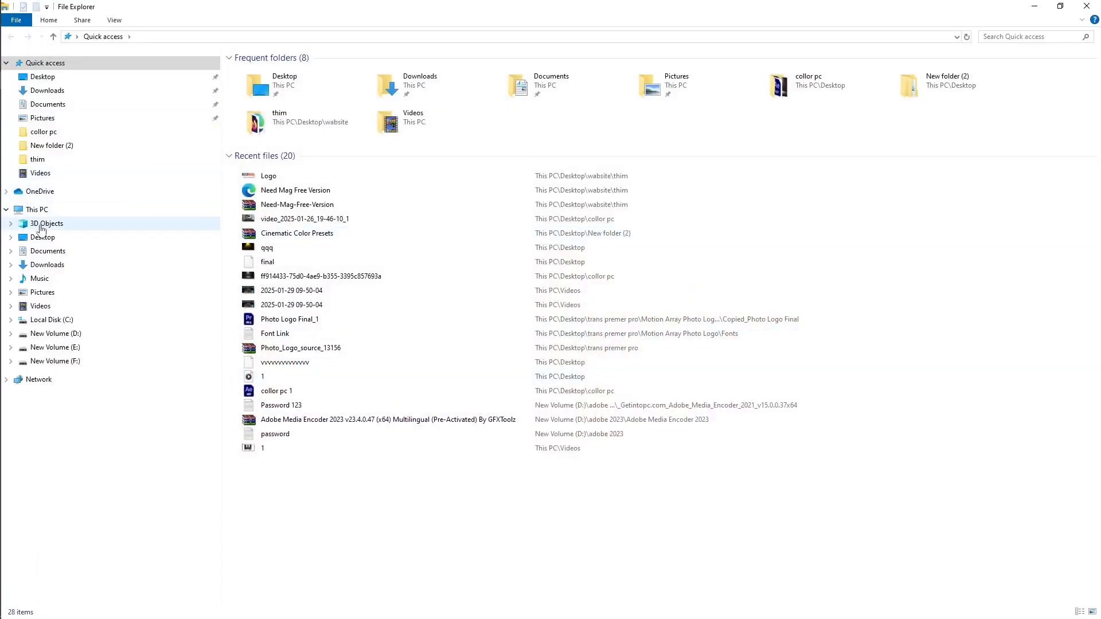
left_click(63, 91)
right_click(290, 96)
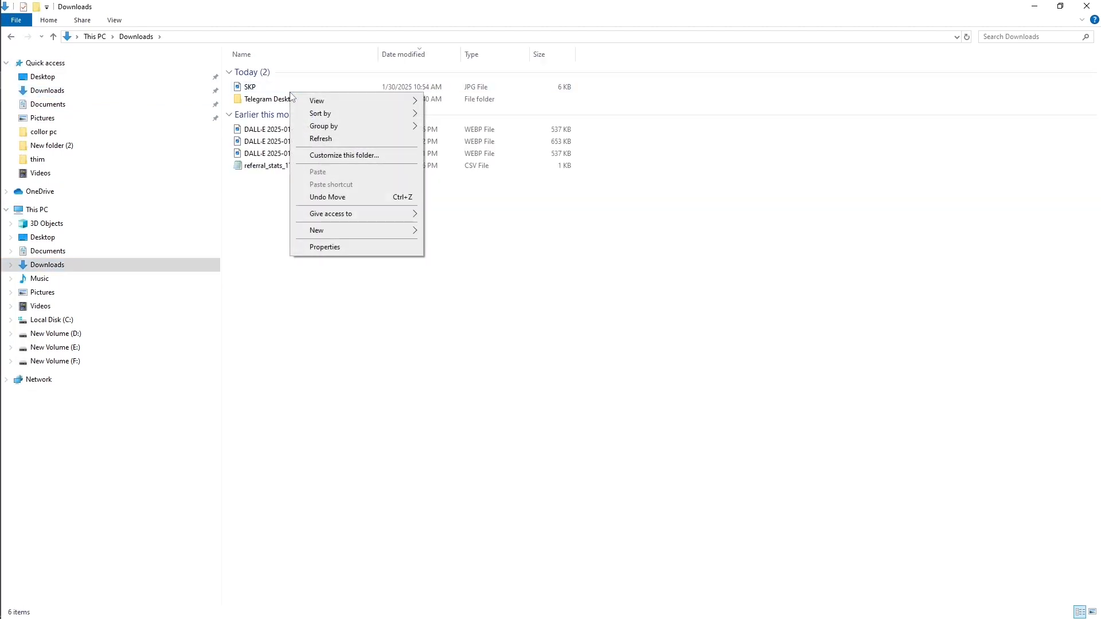
right_click(276, 87)
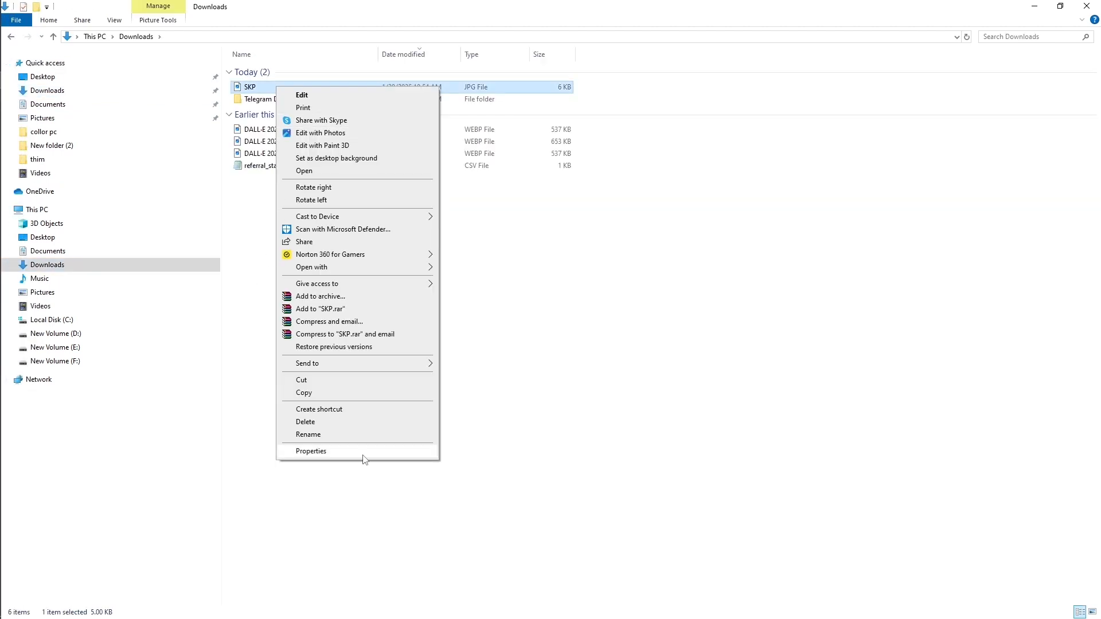
left_click(349, 392)
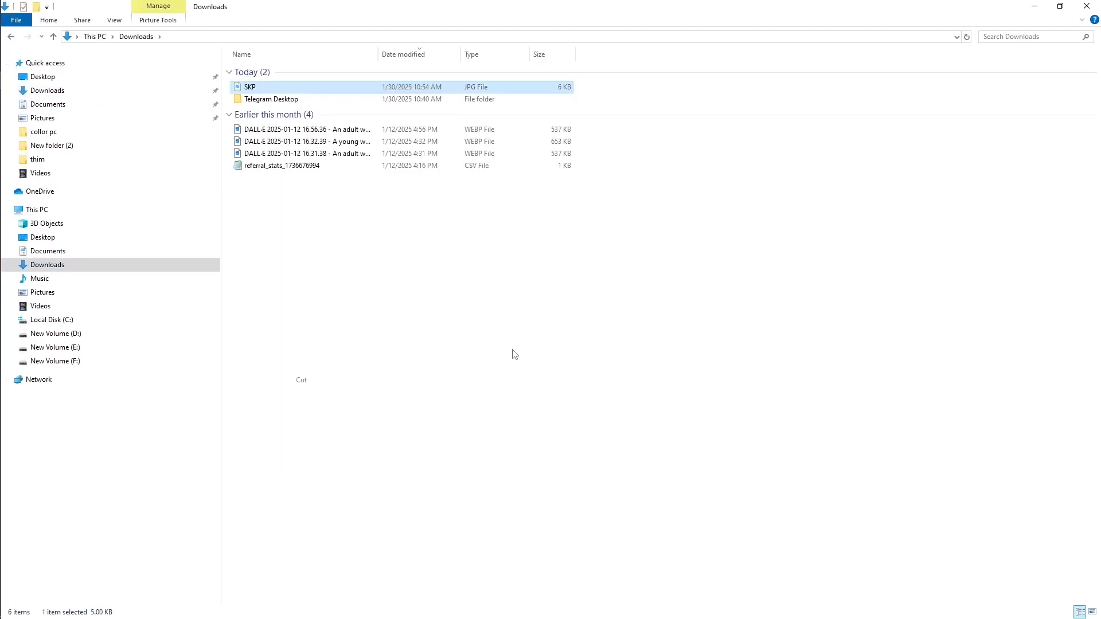
Close the Downloads window, paste the SKP JPG file into the wabsite folder on the desktop, and minimize that folder.
left_click(1086, 5)
double_click(419, 153)
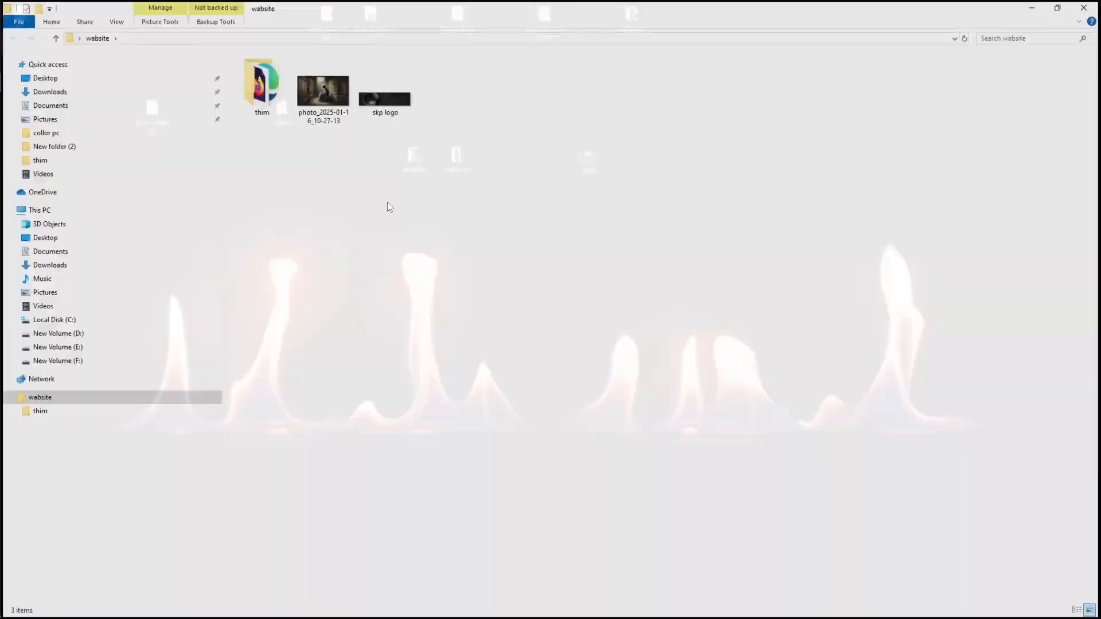
double_click(259, 86)
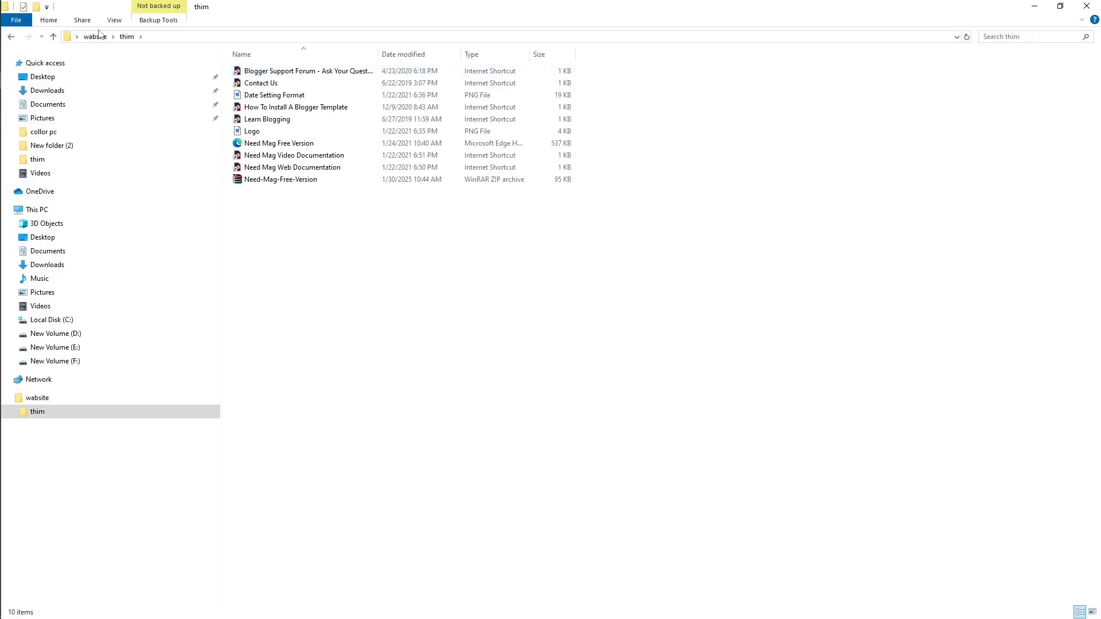
left_click(54, 37)
right_click(273, 251)
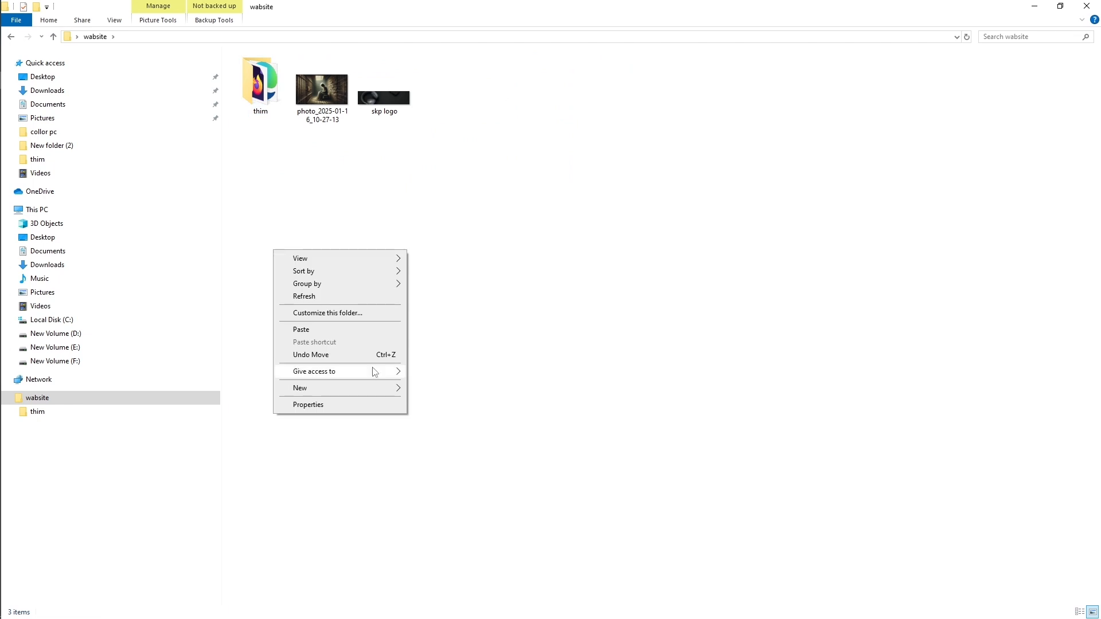
left_click(302, 330)
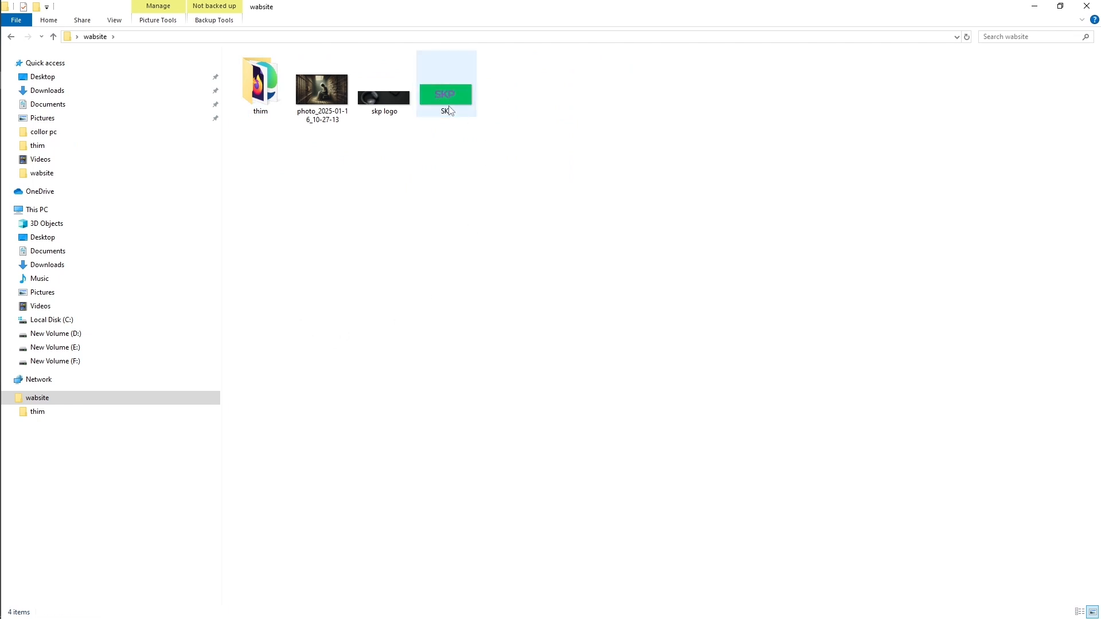
left_click(1034, 6)
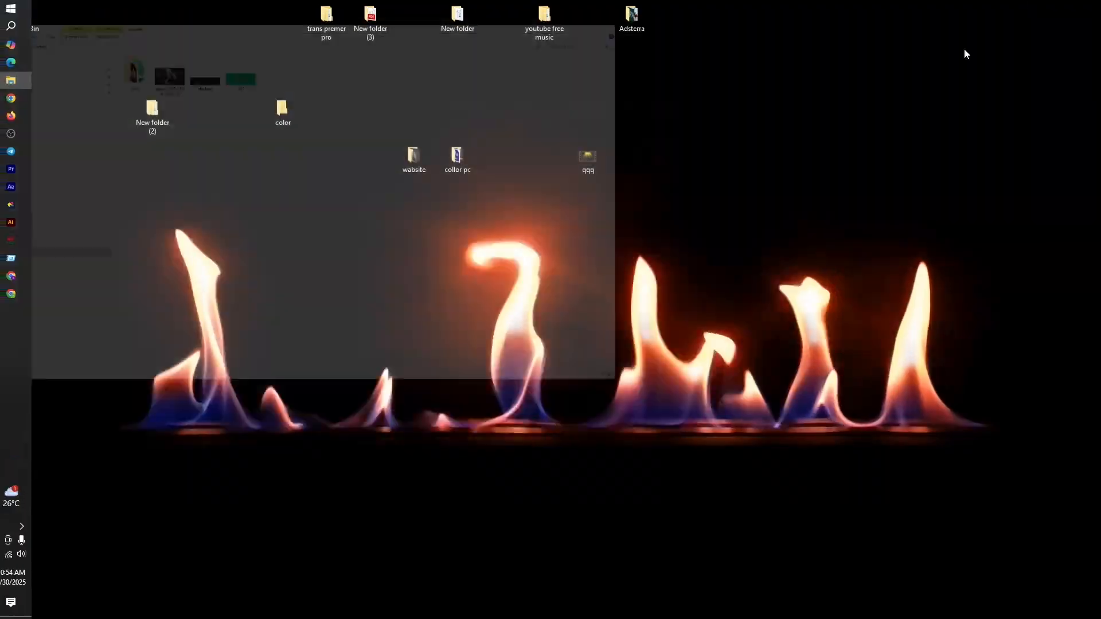
Return to the Blogger layout in Chrome, open the skp header gadget for editing, and delete the entire blog description.
left_click(20, 297)
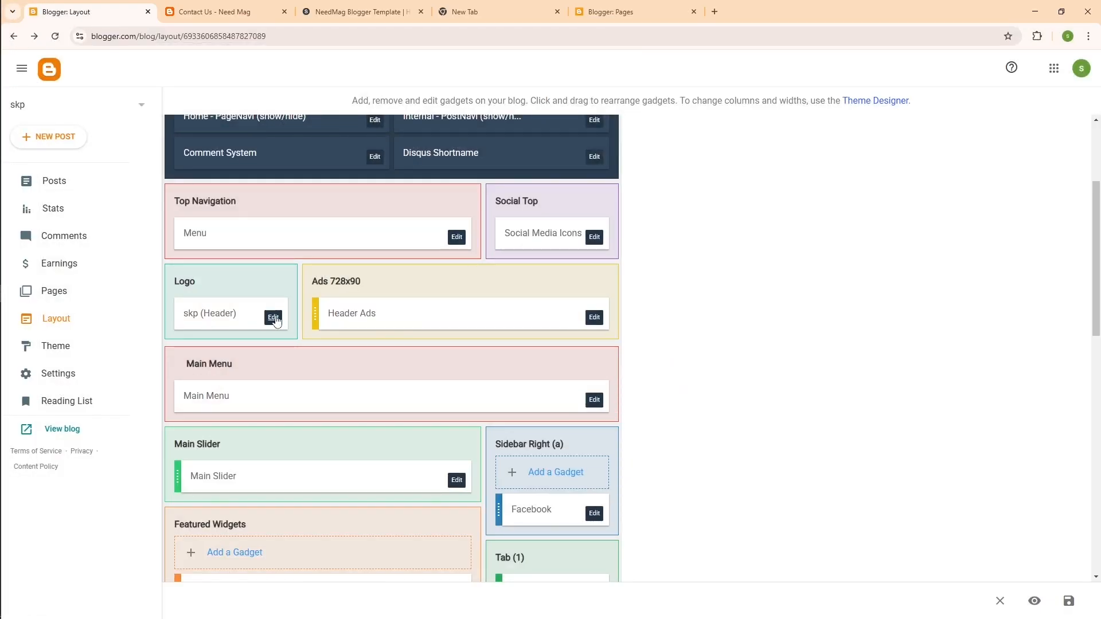
left_click(275, 319)
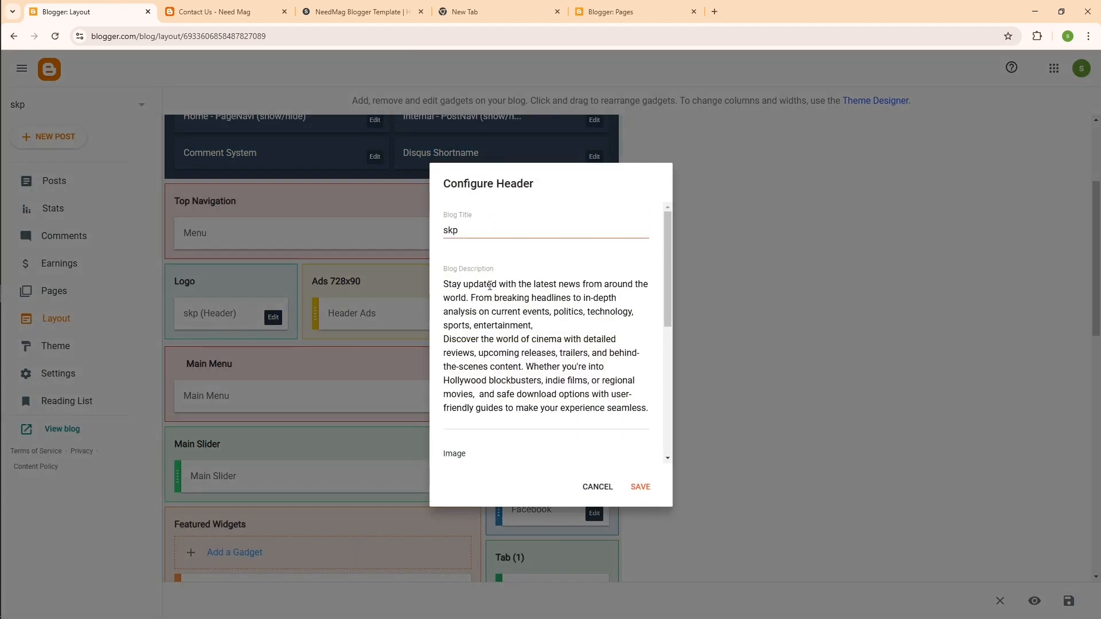
scroll(499, 310, "down", 3)
scroll(496, 315, "up", 3)
left_click_drag(468, 295, 660, 431)
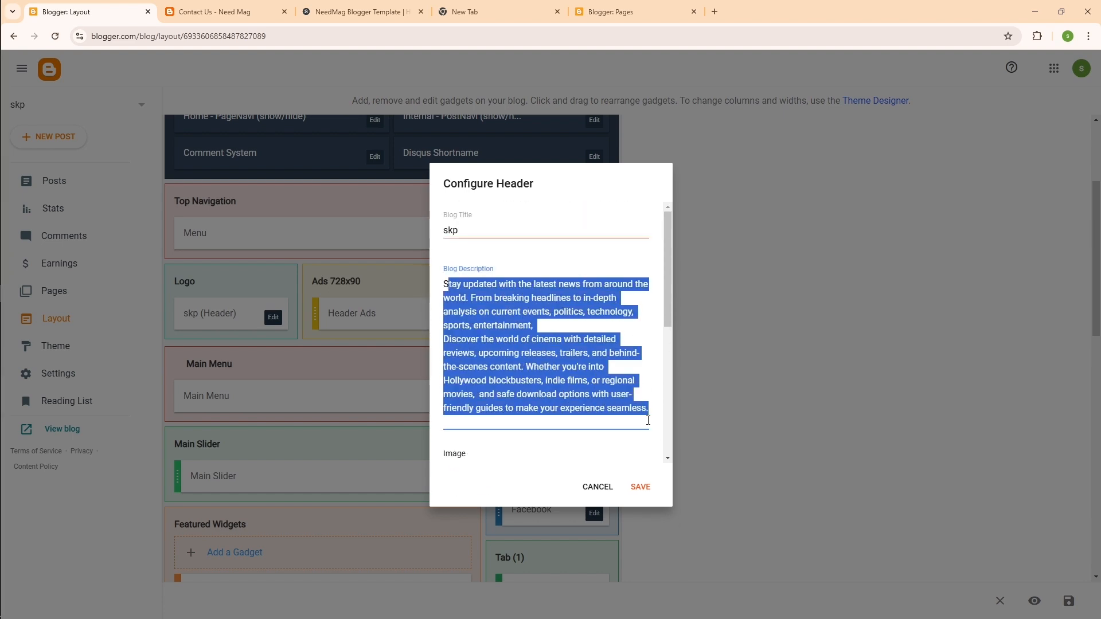
key("BackSpace")
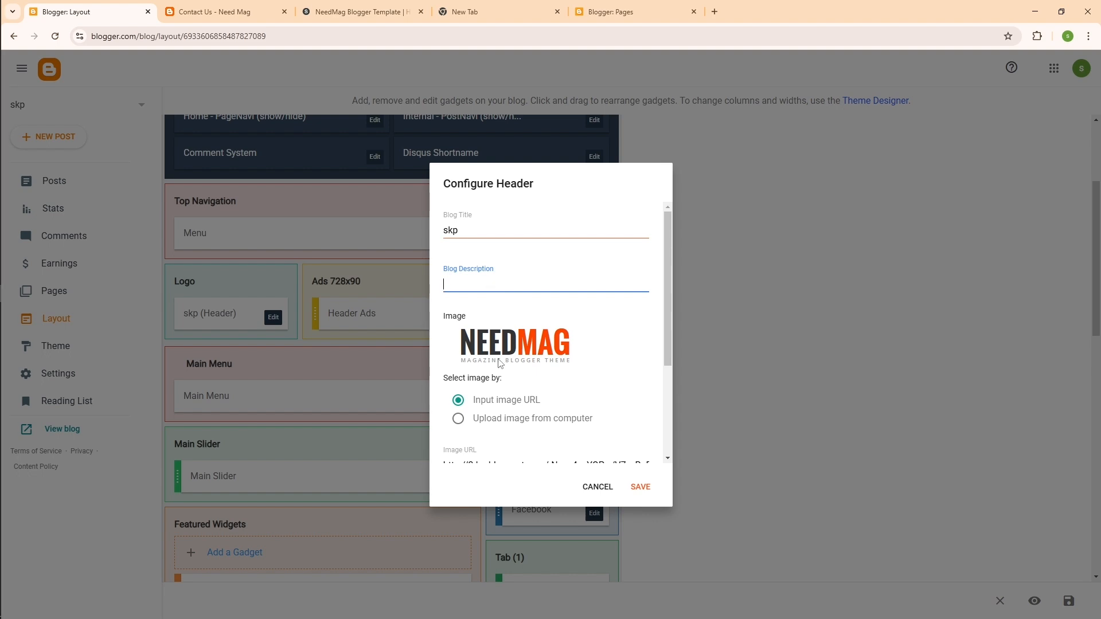
Upload SKP.jpg from the wabsite folder as the header image in place of the NeedMag logo, and save the header.
left_click(459, 419)
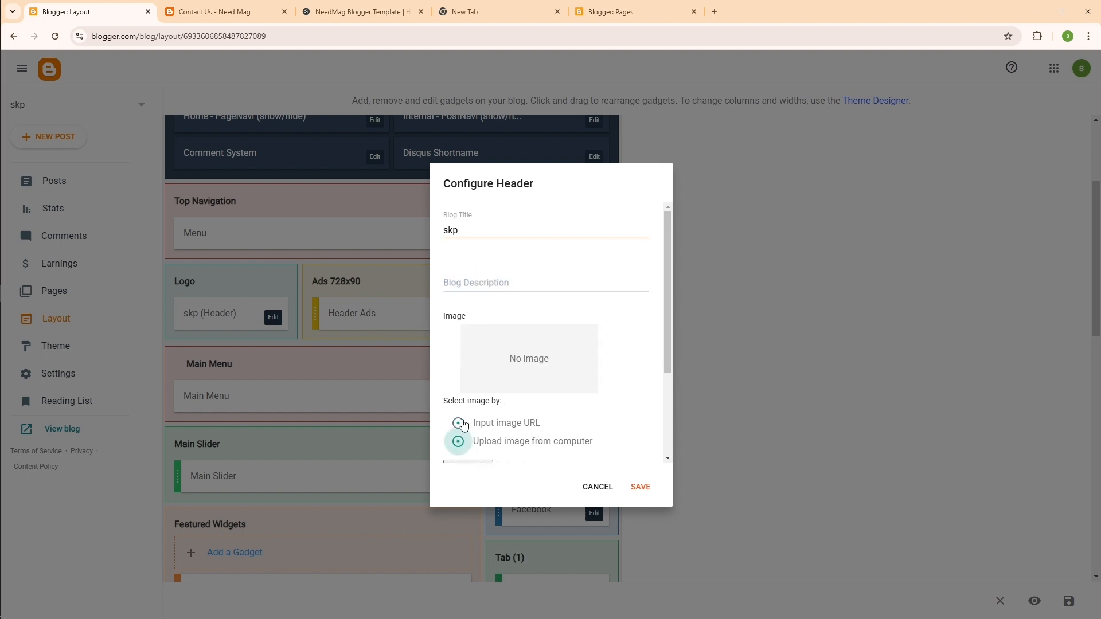
scroll(529, 448, "down", 3)
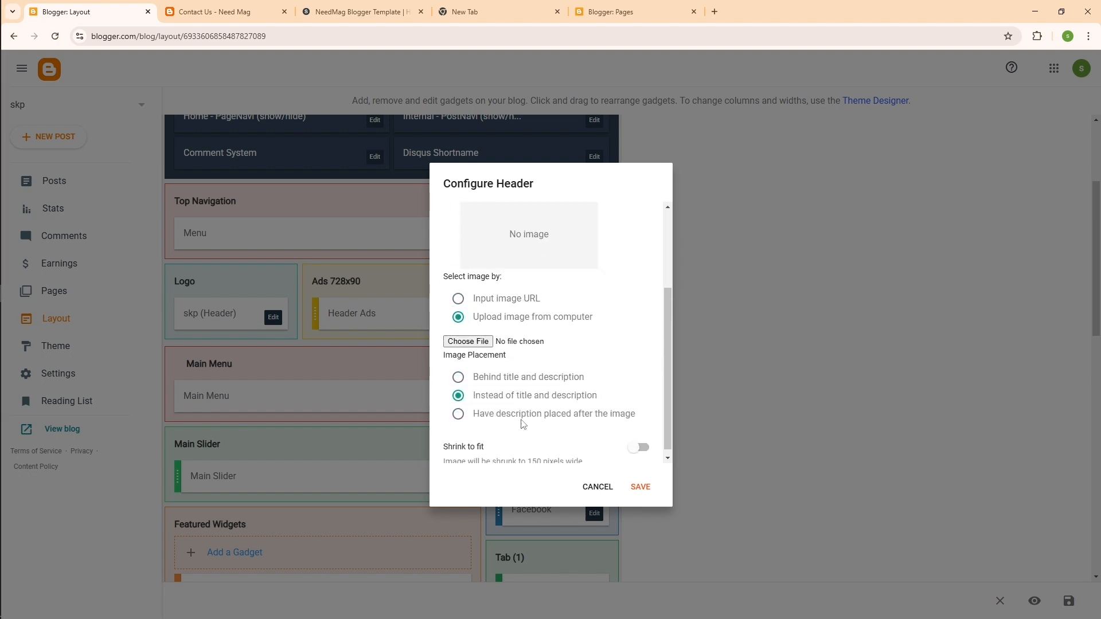
left_click(455, 336)
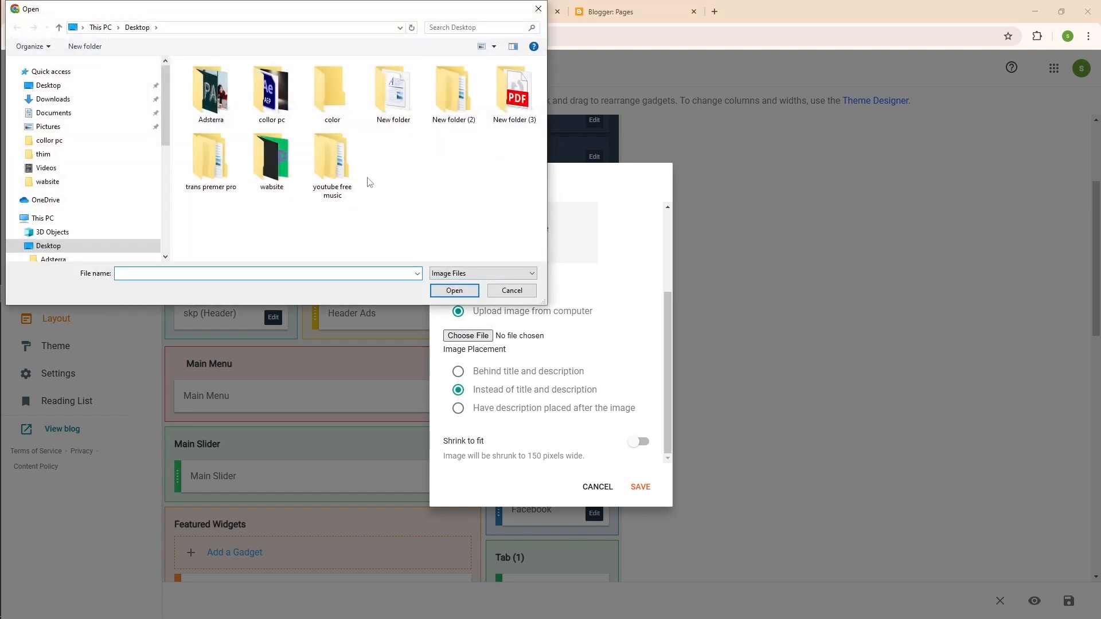
double_click(273, 169)
left_click(402, 115)
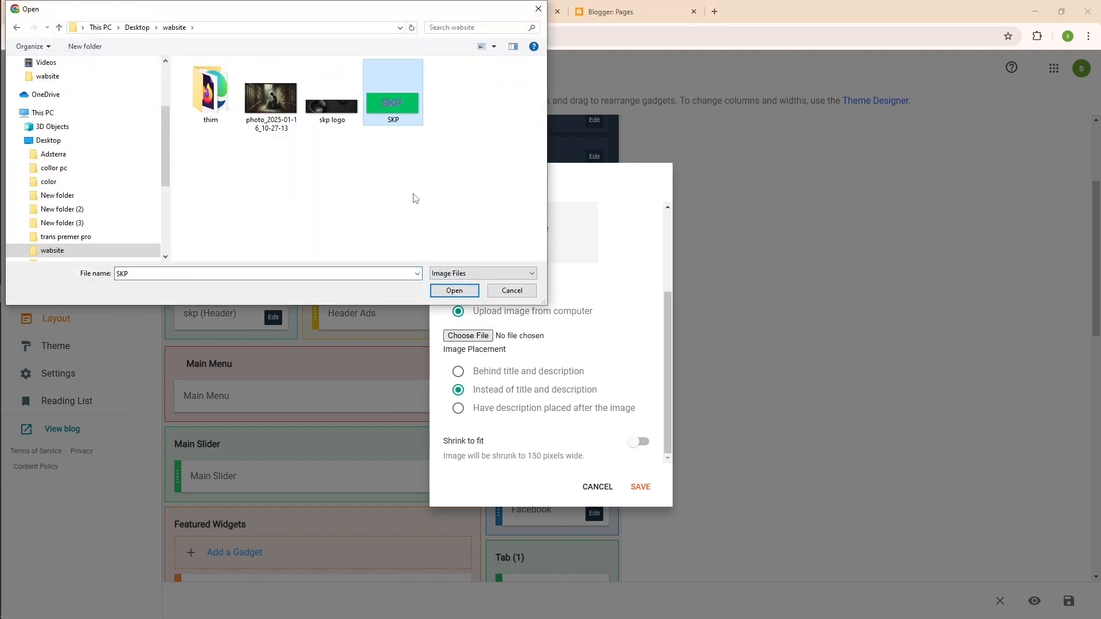
left_click(454, 291)
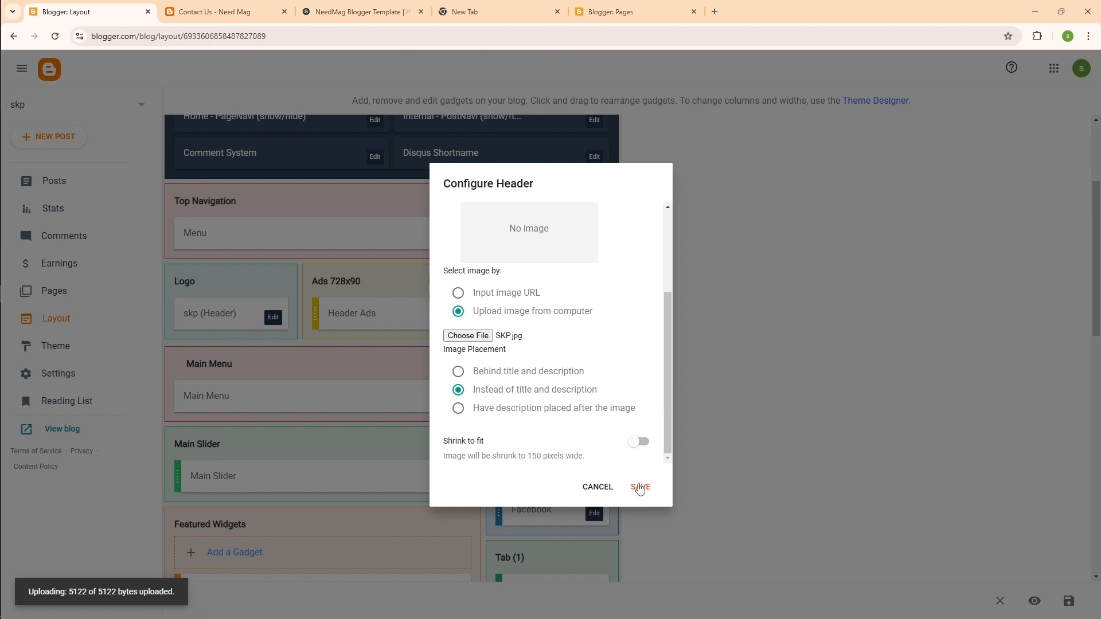
left_click(641, 488)
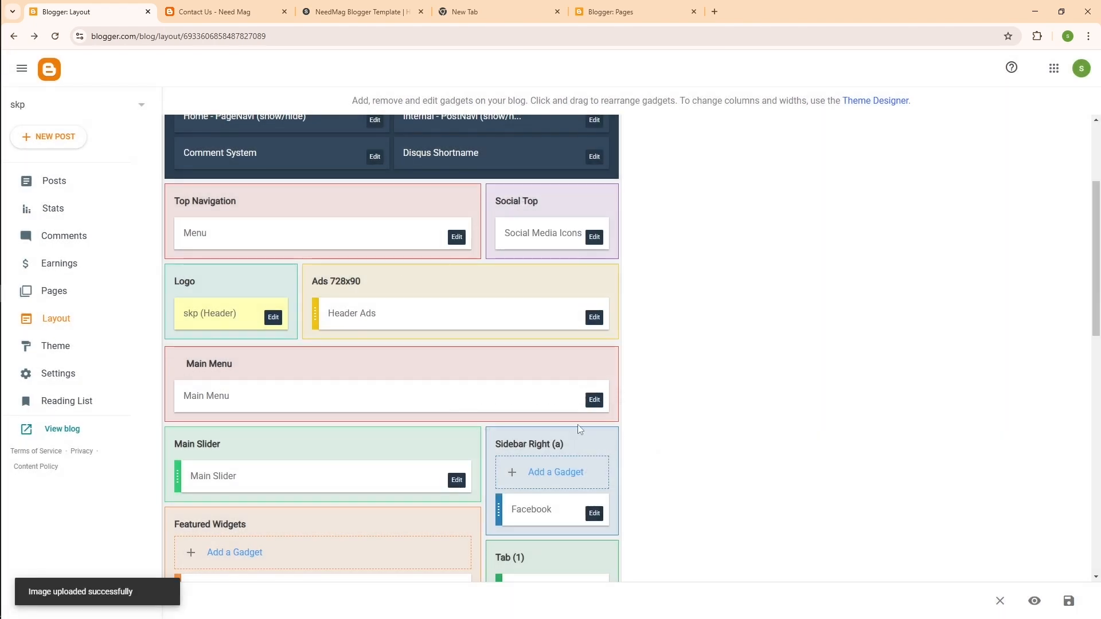
Examine the Need Mag demo page's logo and its Features, Mega Menu and Documentation menus against the blog layout.
left_click(223, 8)
right_click(404, 194)
left_click(436, 235)
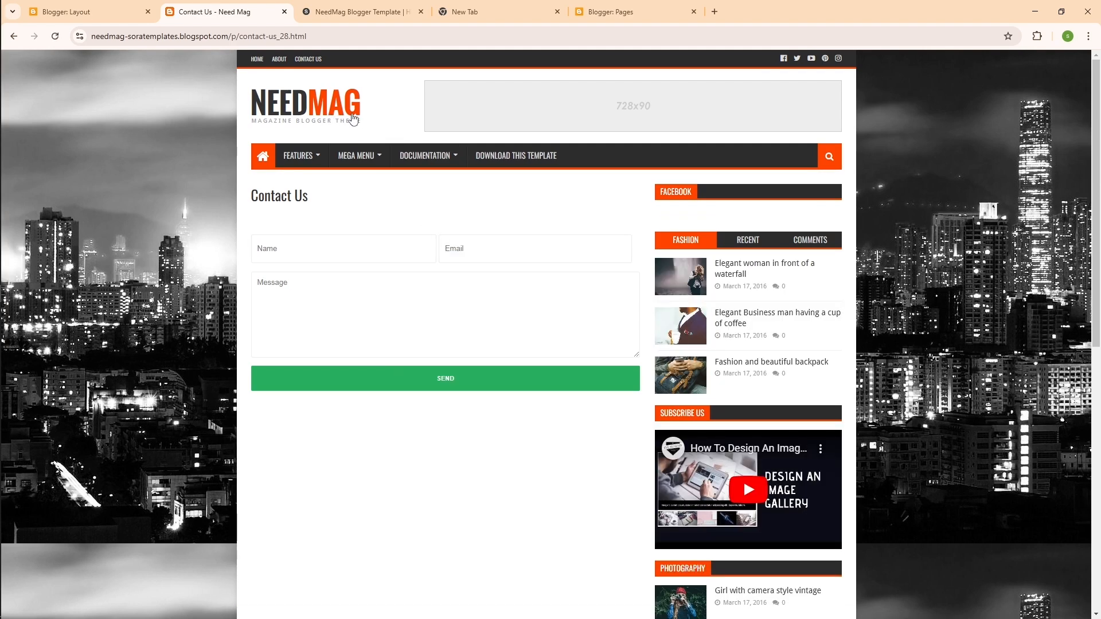
left_click(143, 15)
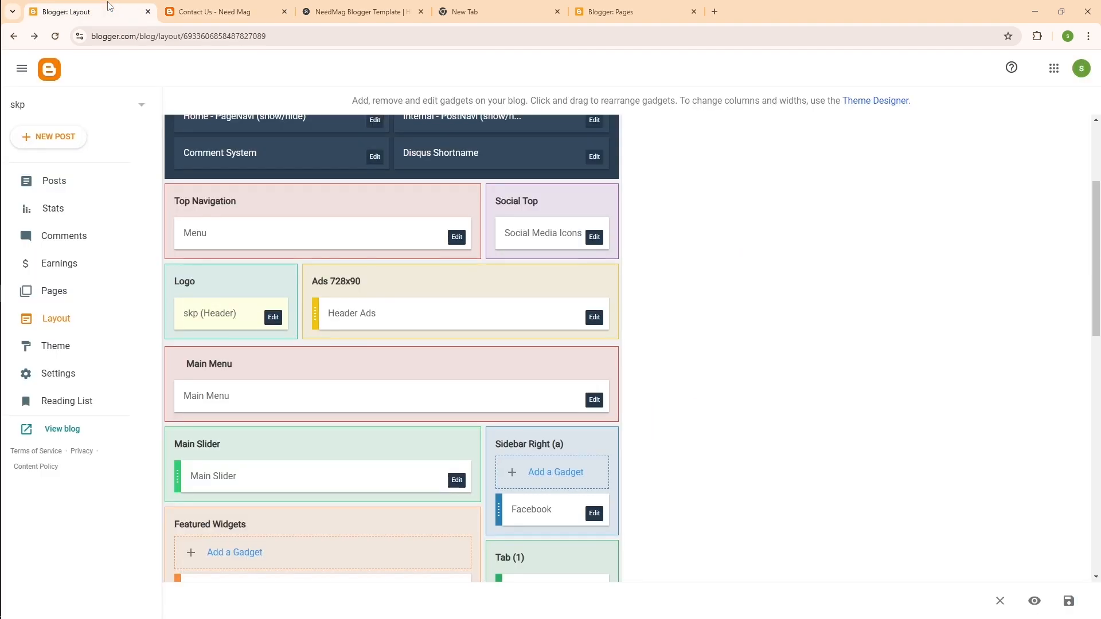
scroll(349, 399, "down", 1)
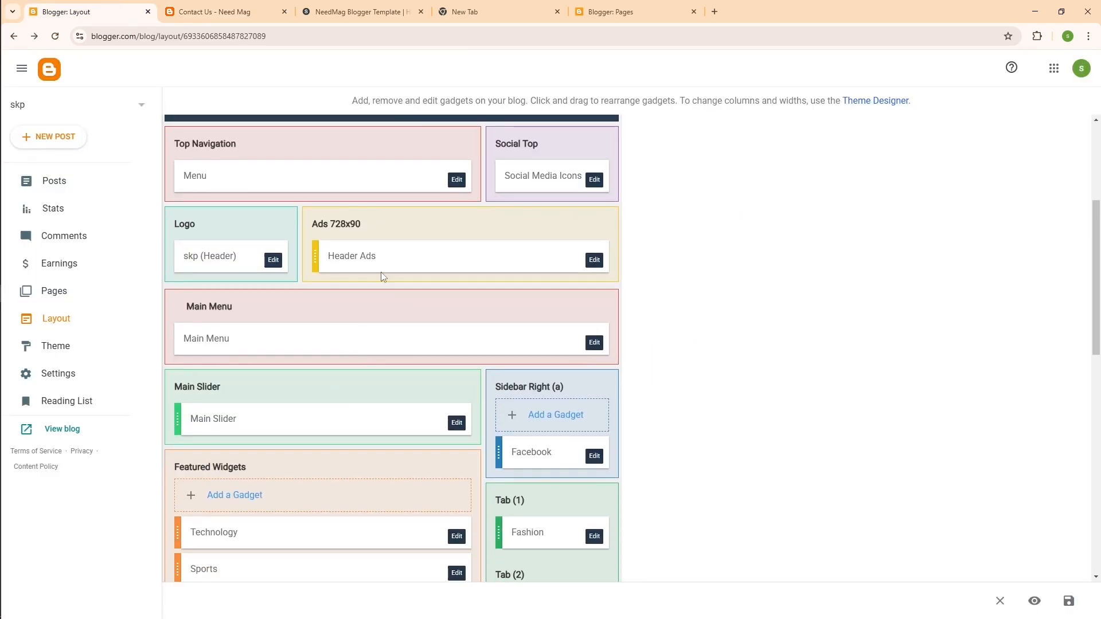
left_click(220, 10)
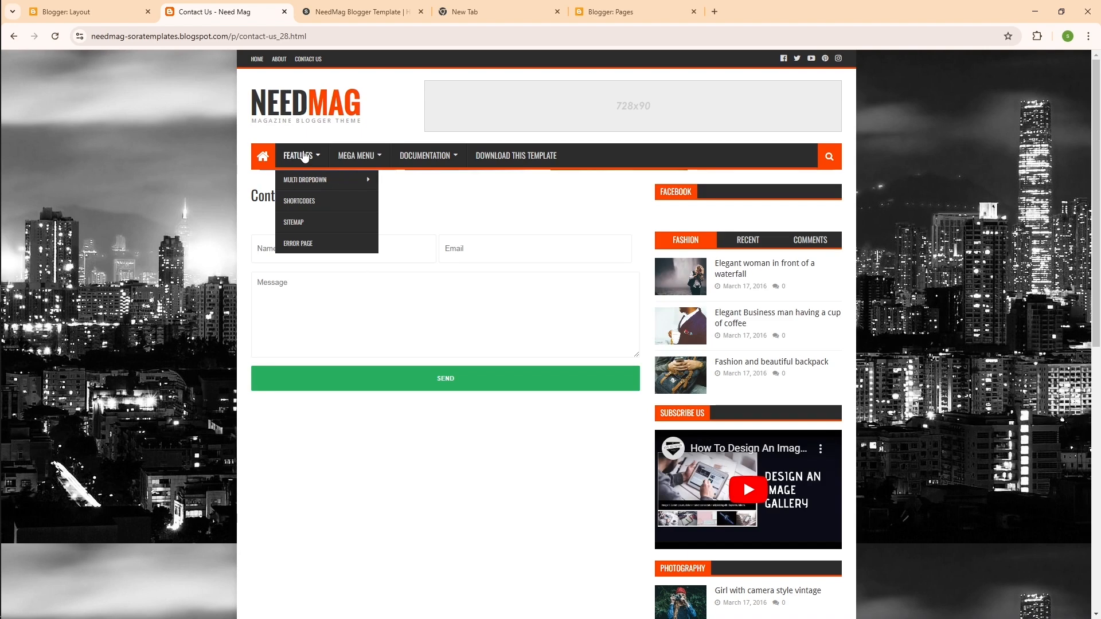
mouse_move(360, 164)
mouse_move(437, 166)
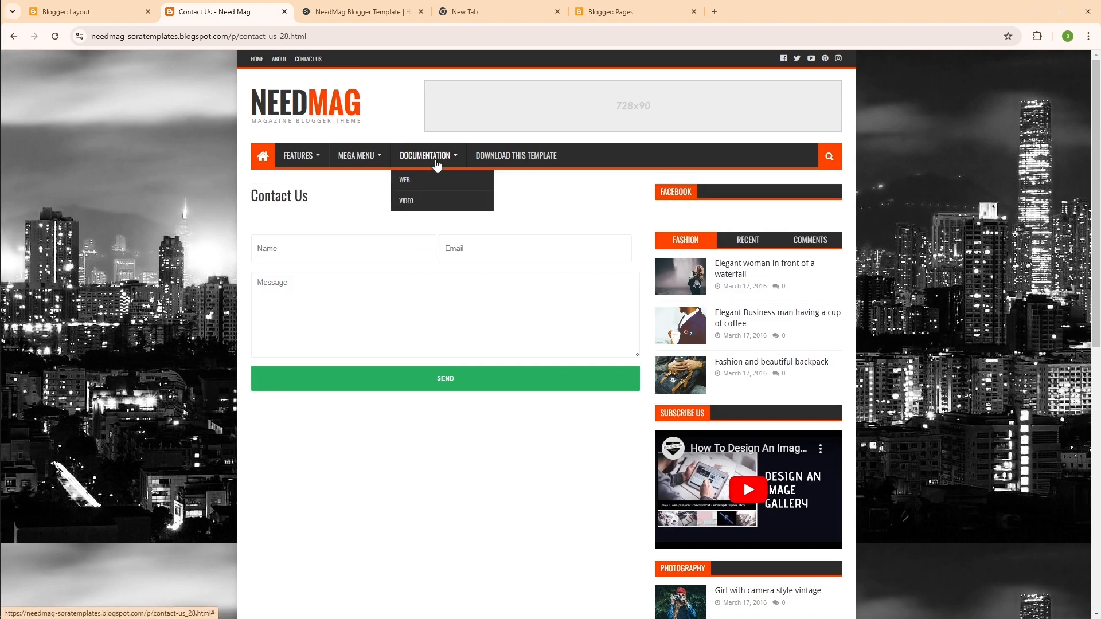
mouse_move(306, 161)
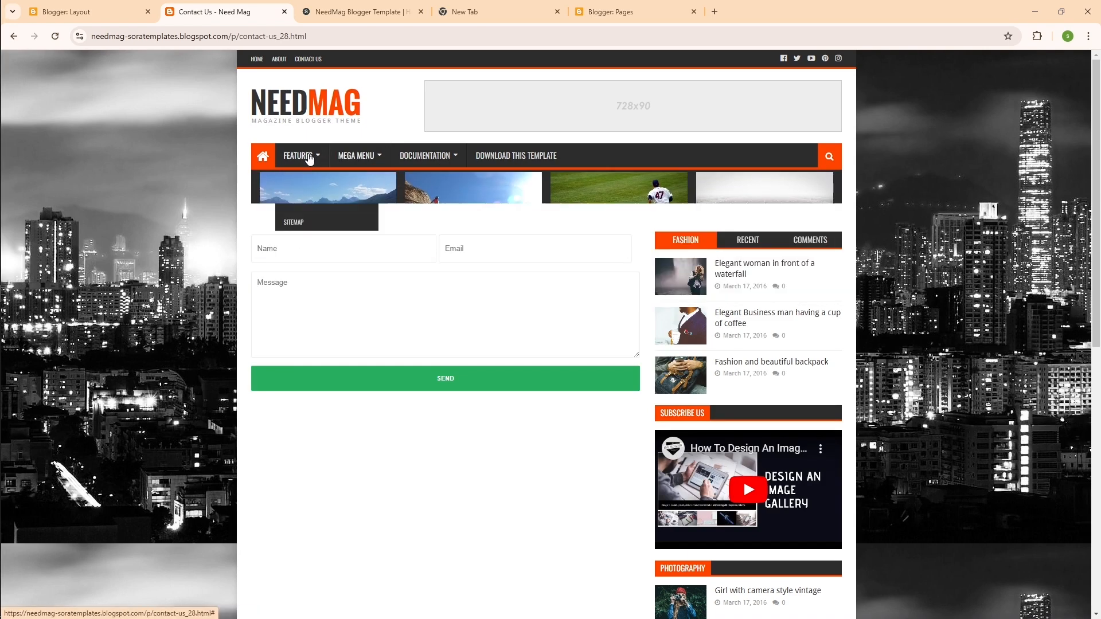
Open the Main Menu gadget of the blog layout for editing and review the entries in its link list.
left_click(95, 12)
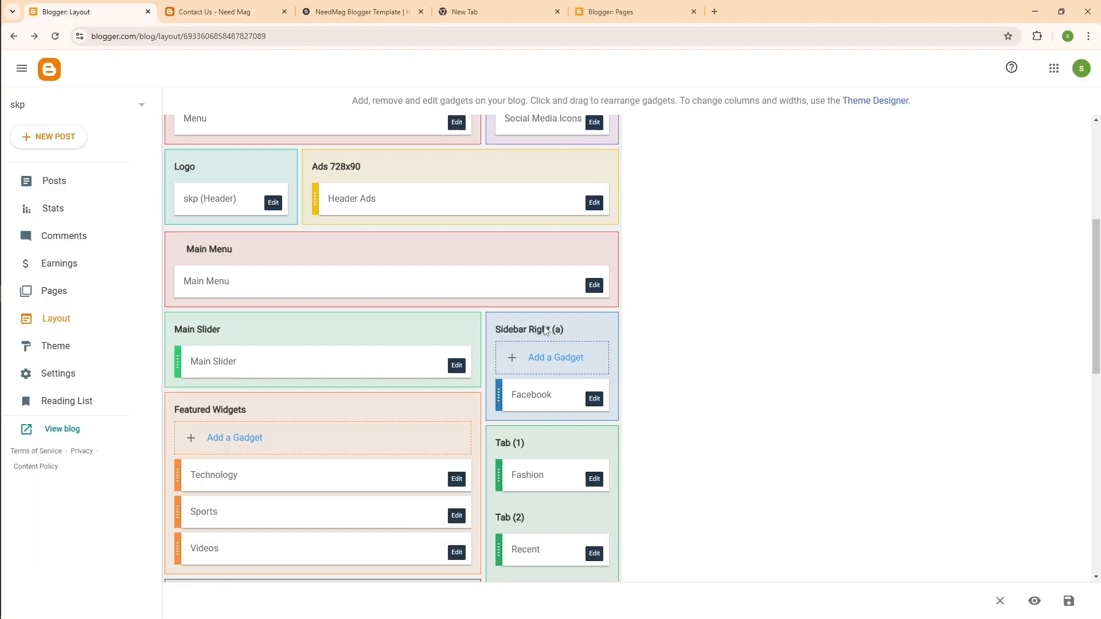
left_click(593, 286)
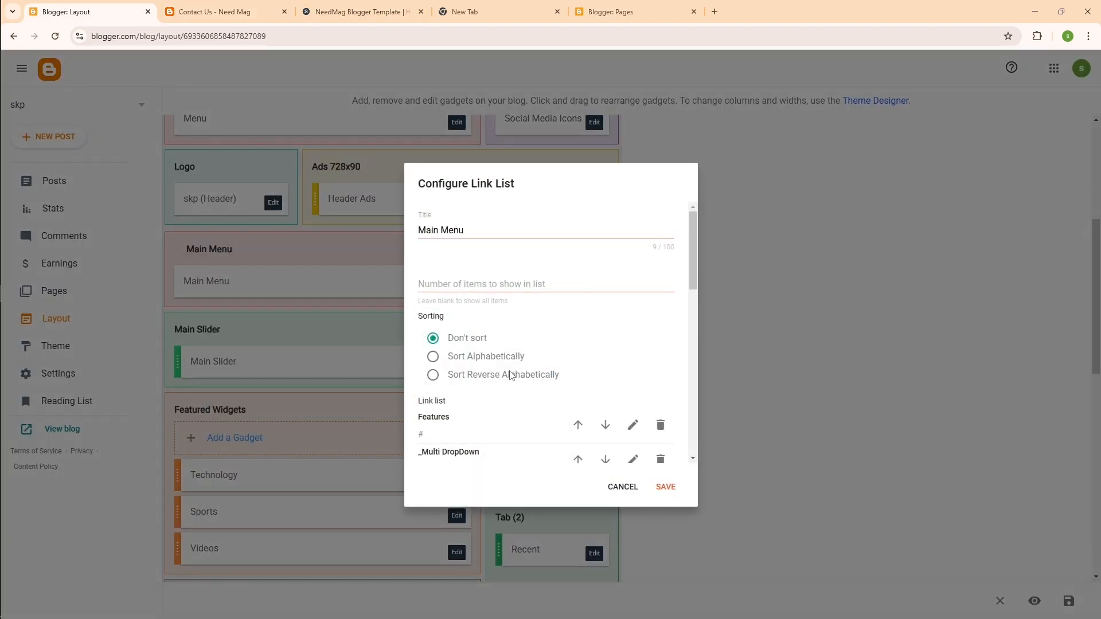
scroll(505, 375, "down", 6)
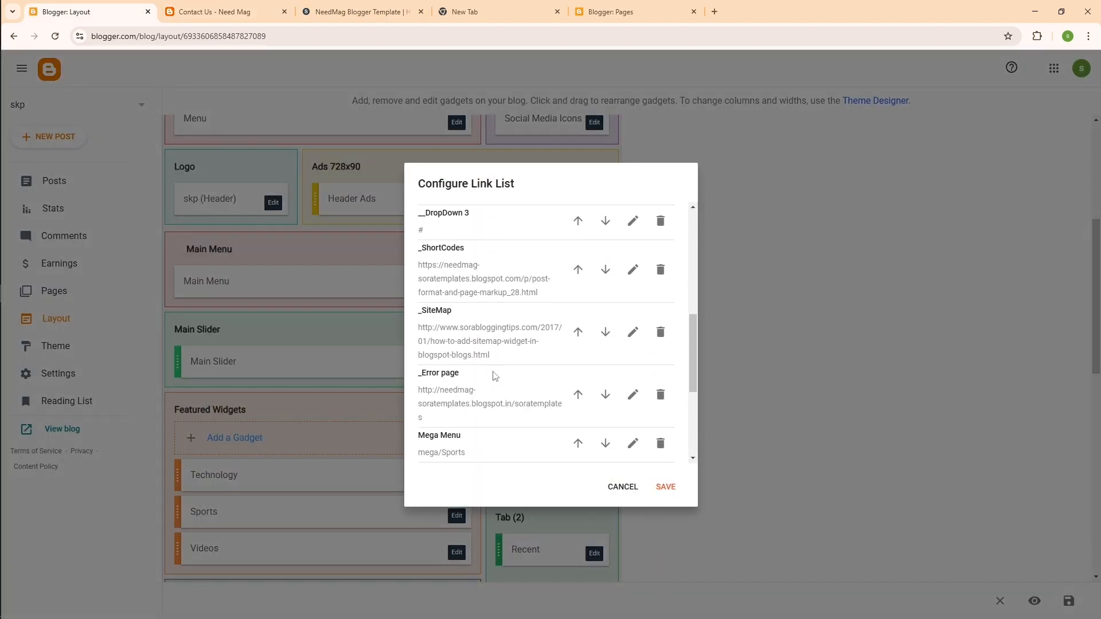
scroll(495, 376, "down", 3)
scroll(493, 373, "up", 5)
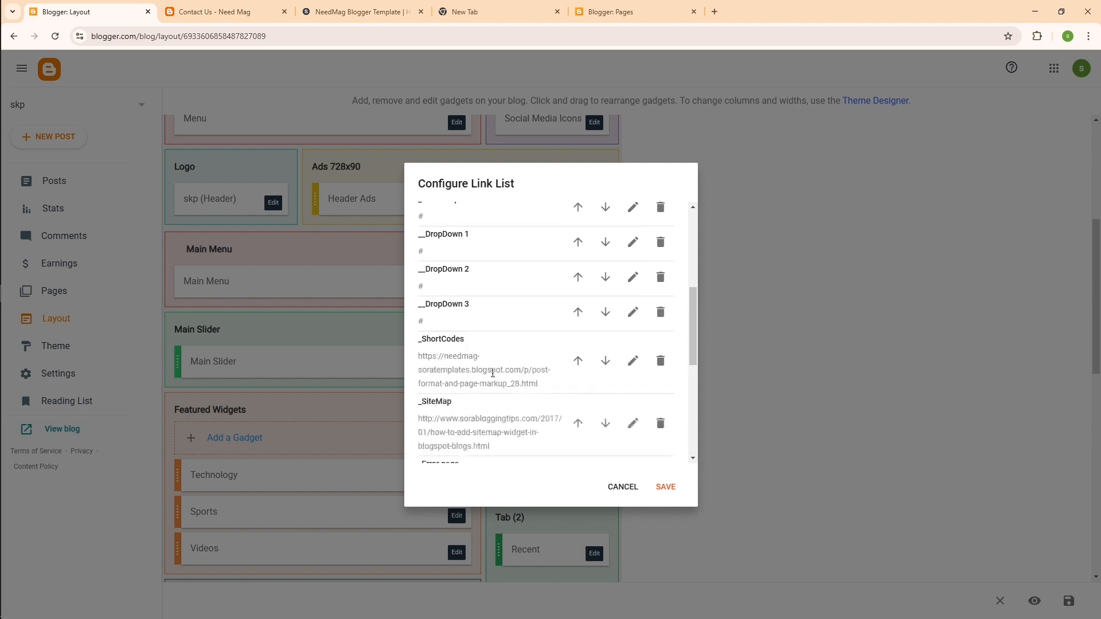
scroll(494, 373, "up", 3)
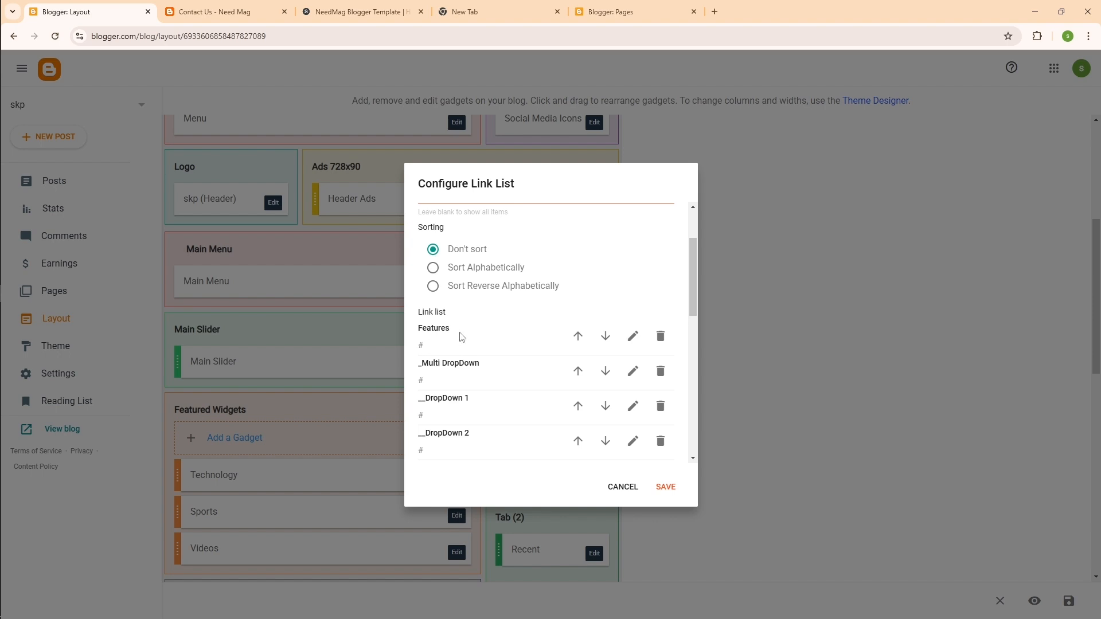
Copy the word Home from the menu names drafted in the New Tab address bar and return to the Main Menu link list.
left_click(481, 7)
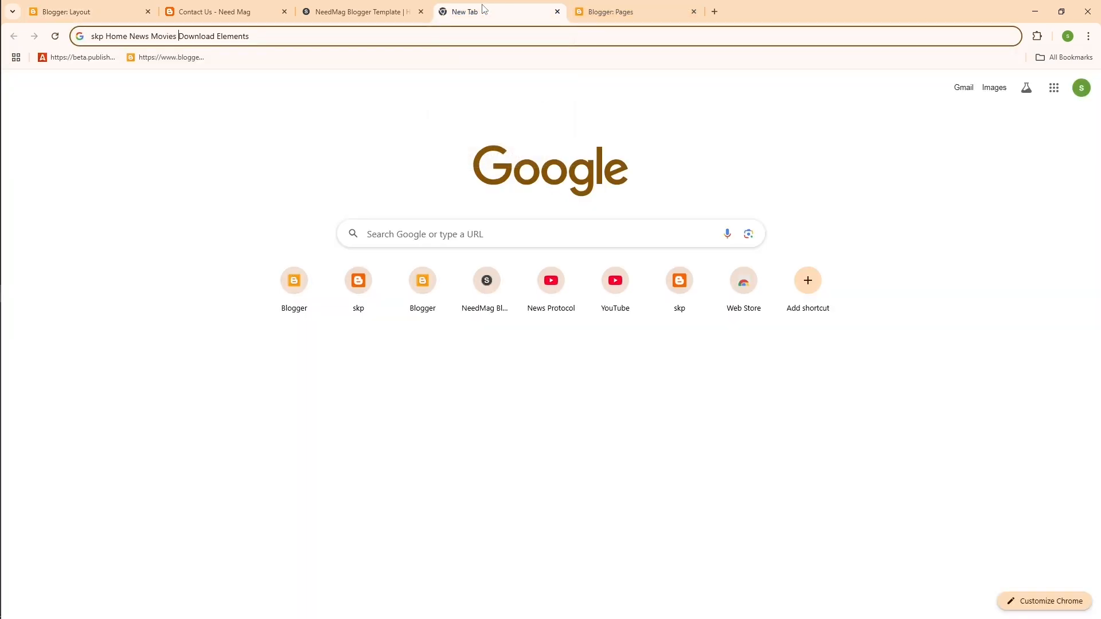
left_click(119, 36)
right_click(120, 38)
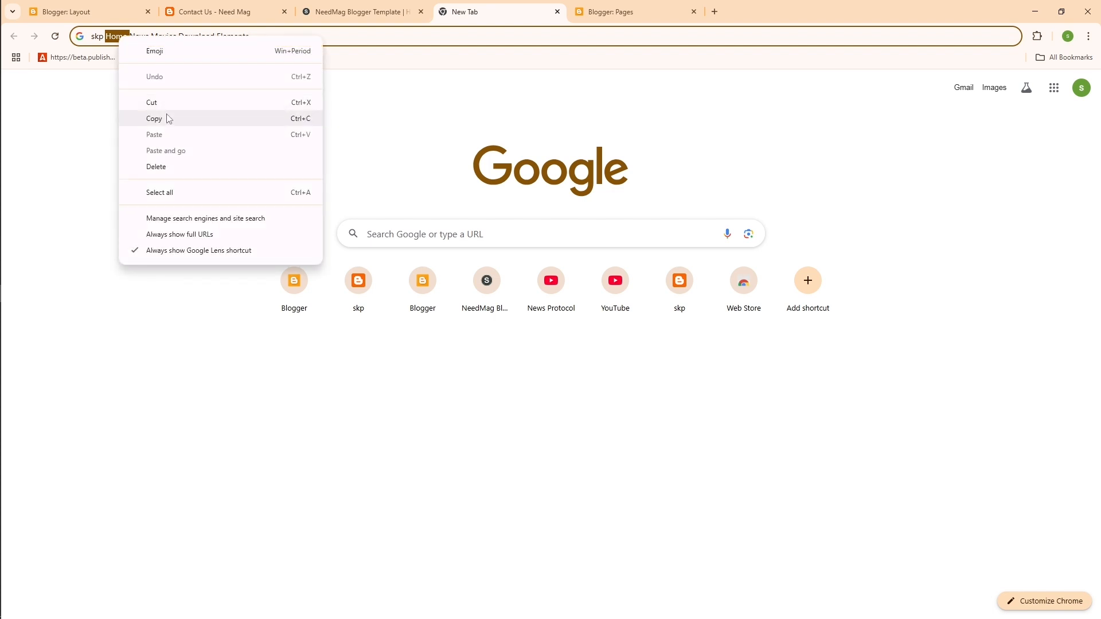
left_click(168, 116)
left_click(217, 5)
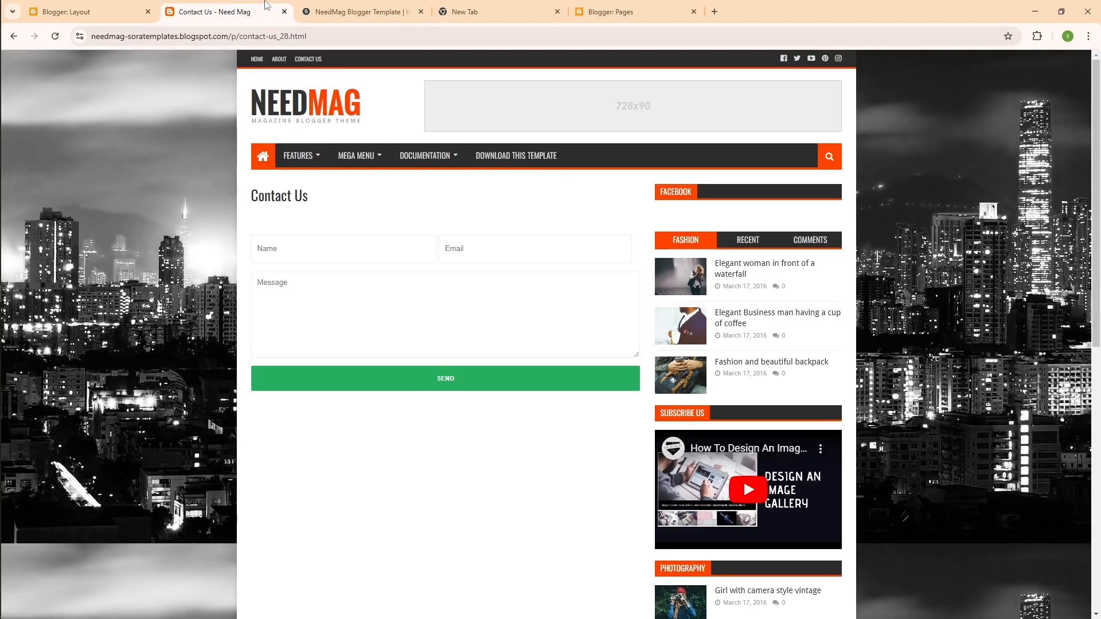
left_click(86, 11)
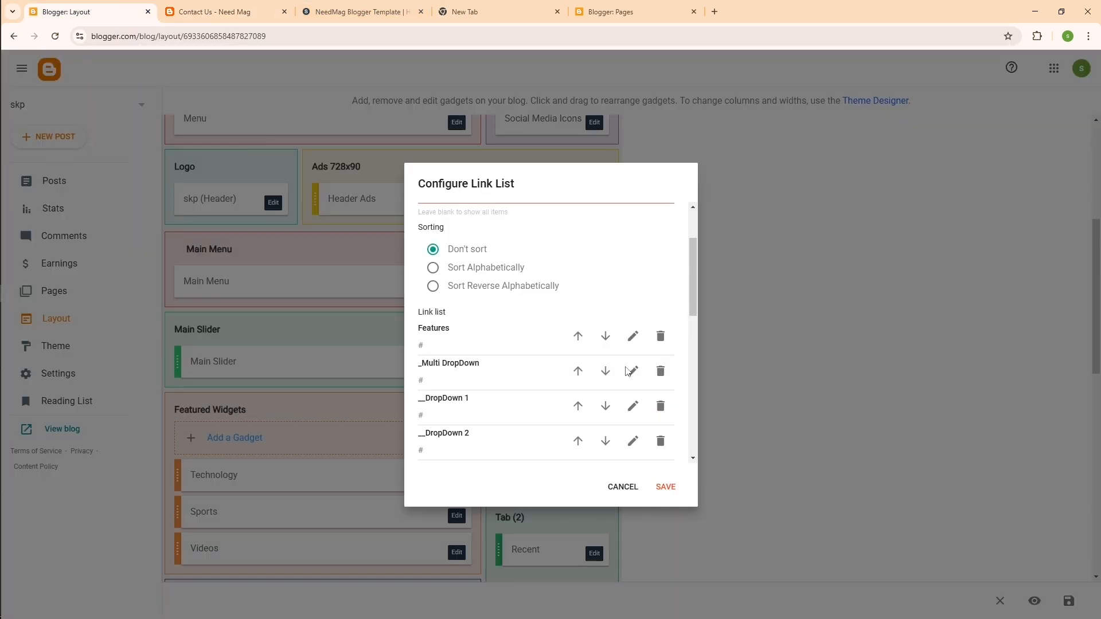
Change the site name of the Features link to Home by pasting the copied word.
left_click(633, 337)
left_click_drag(478, 347, 424, 349)
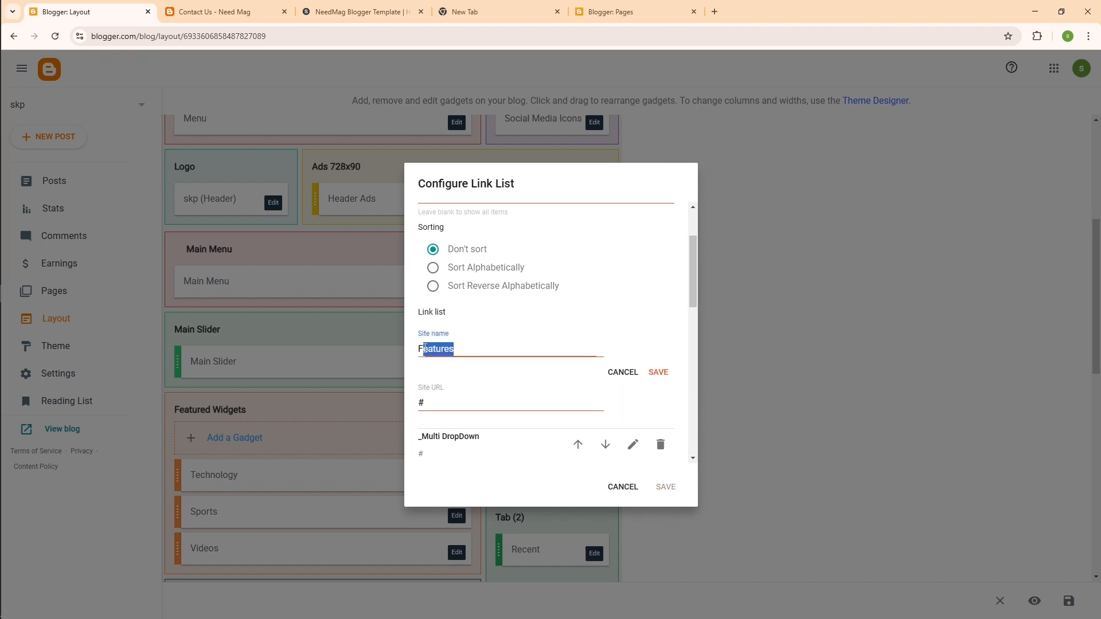
right_click(433, 348)
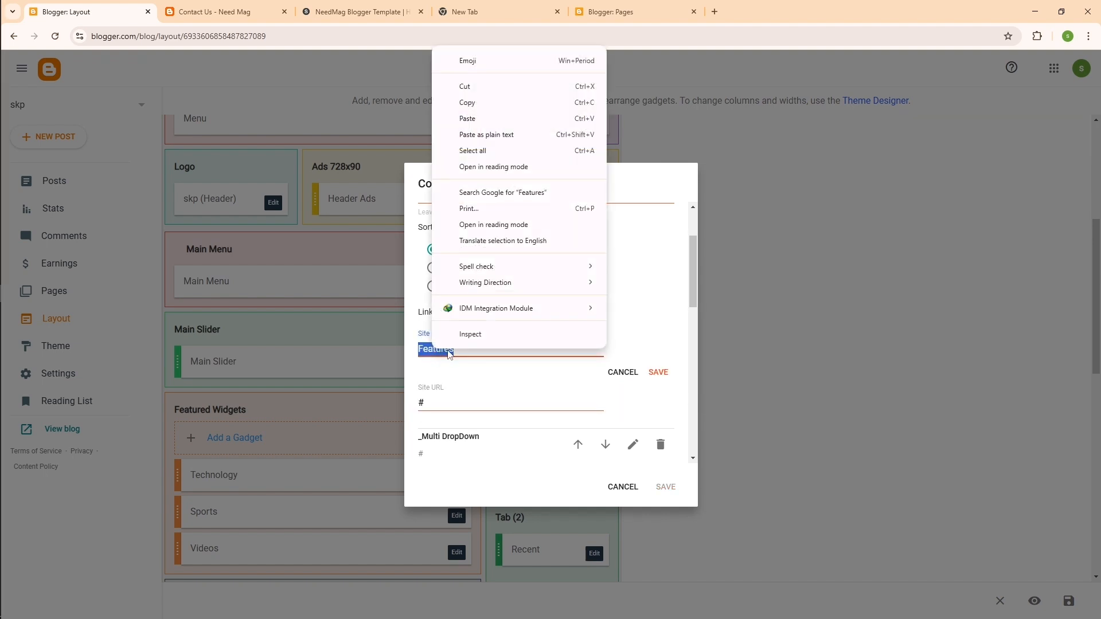
left_click(471, 121)
Open the live skp blog from the Pages list and copy its full home address.
left_click(462, 402)
left_click(217, 6)
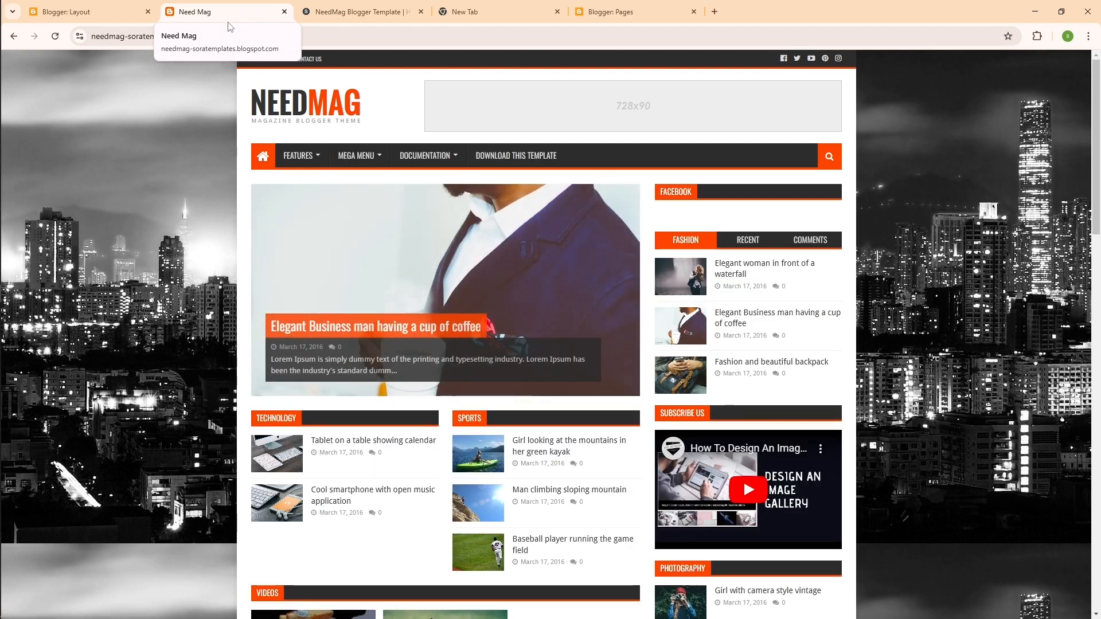
left_click(120, 16)
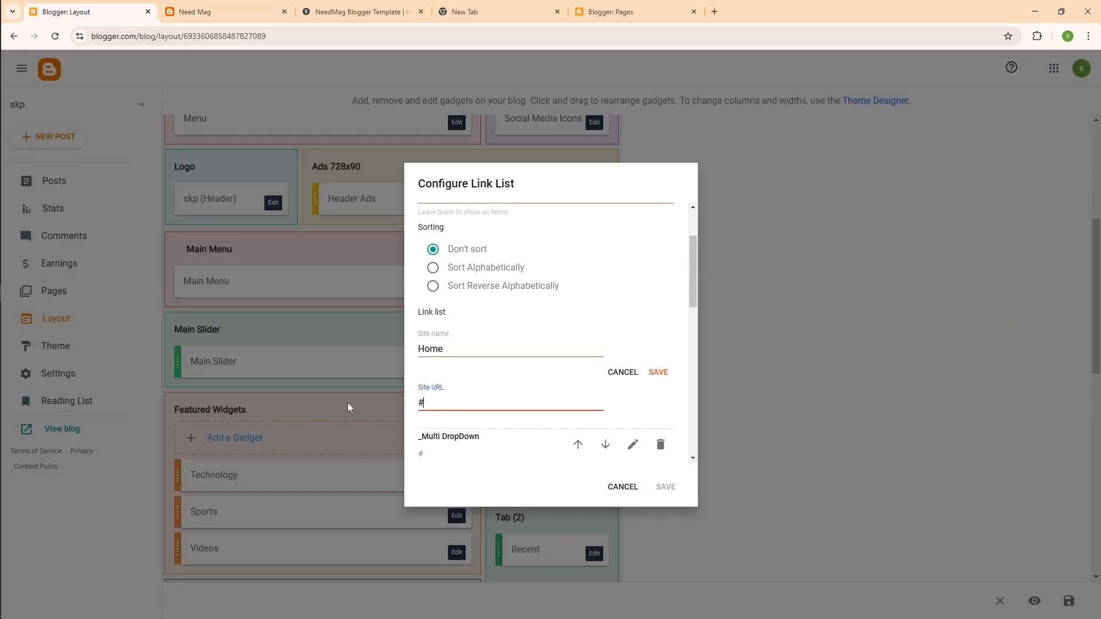
left_click(611, 11)
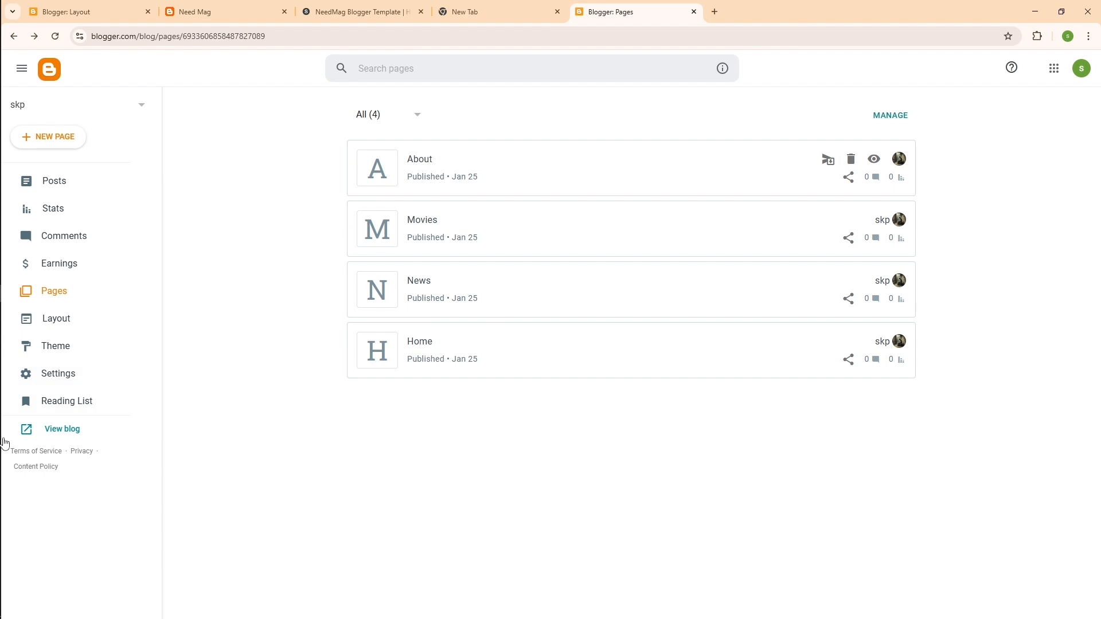
left_click(66, 429)
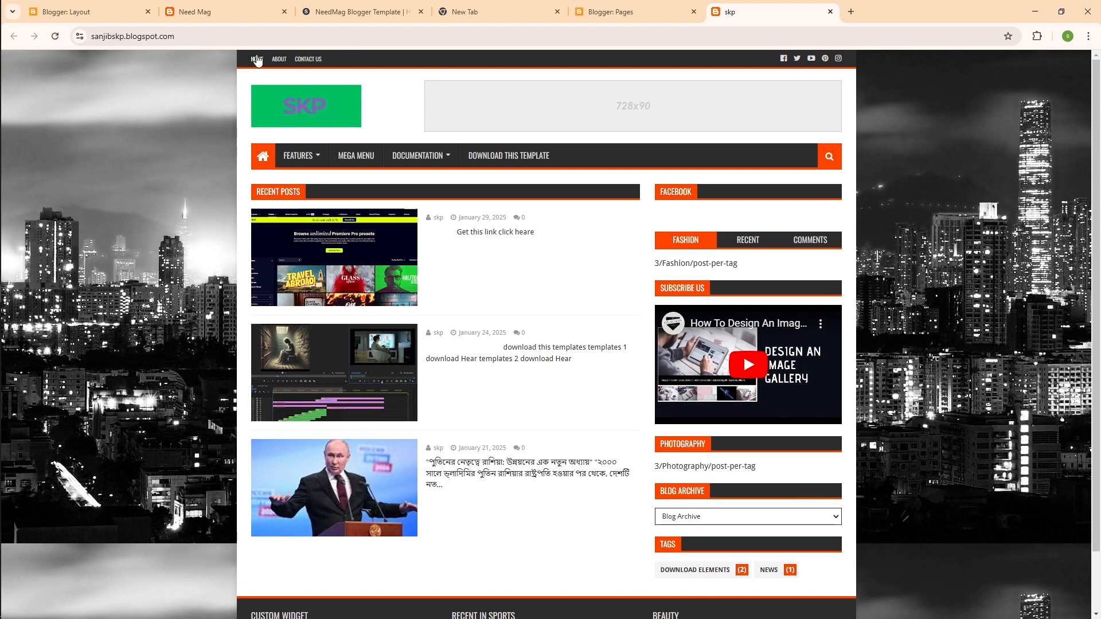
left_click(216, 36)
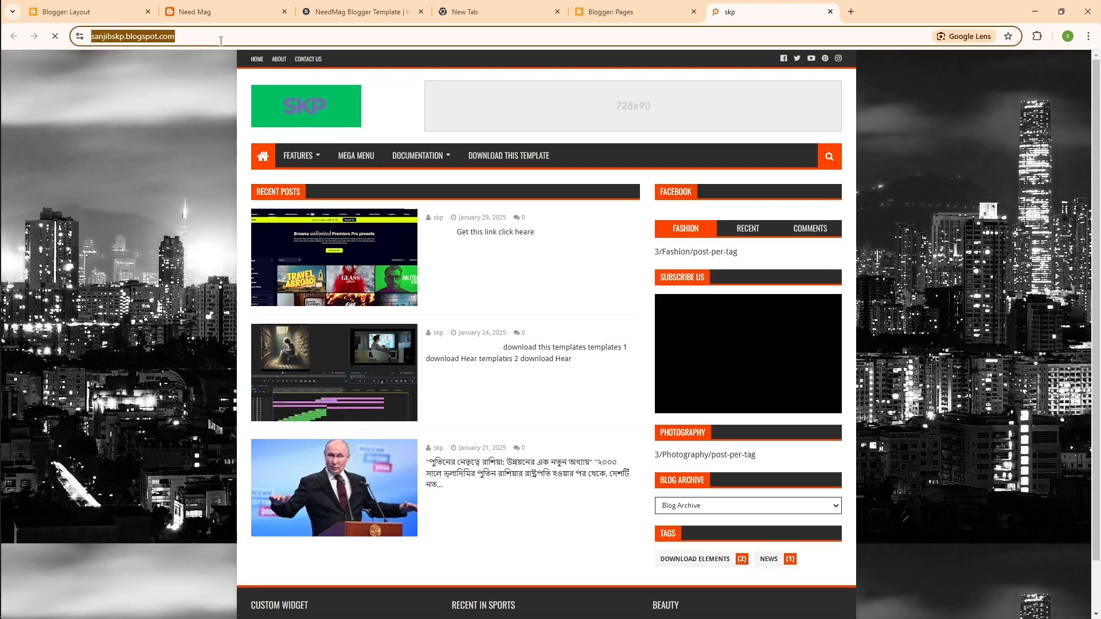
left_click(216, 37)
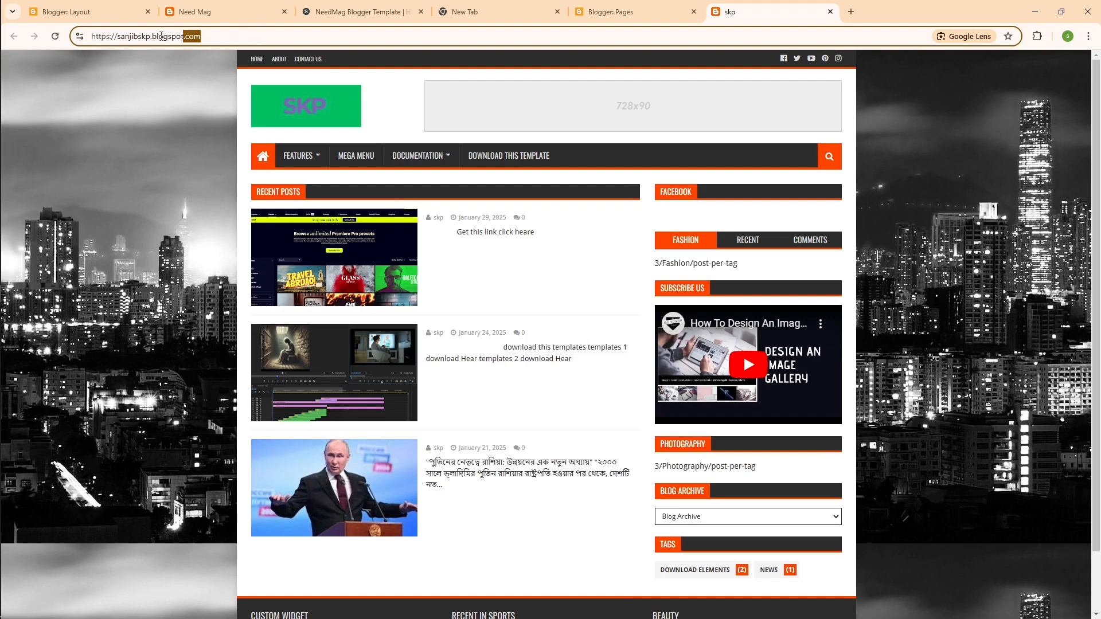
left_click_drag(161, 36, 90, 37)
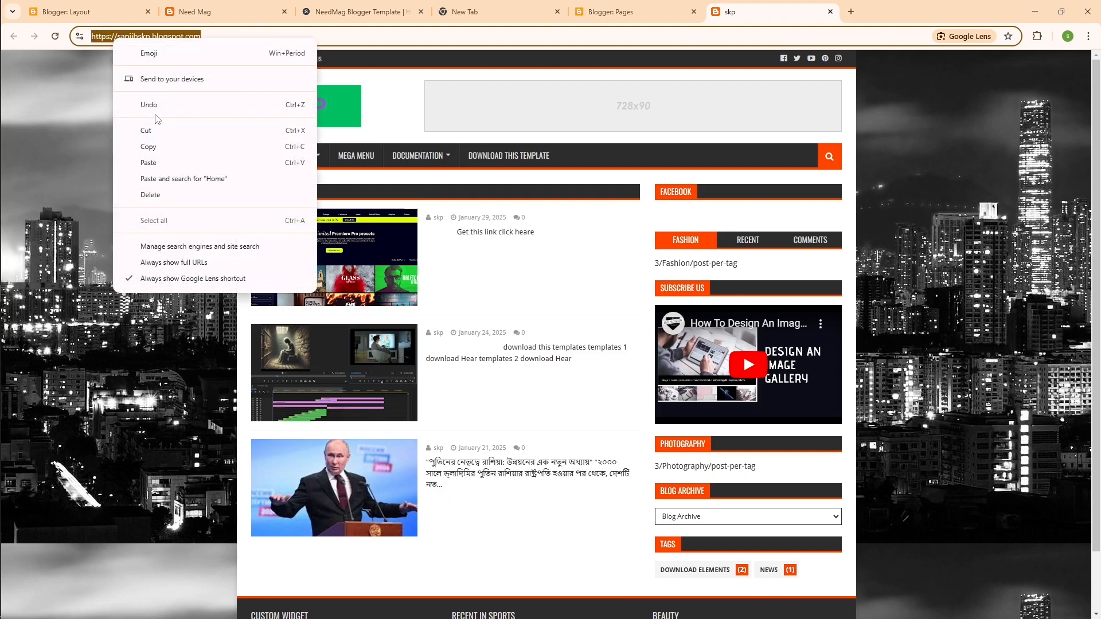
left_click(164, 148)
Close the NeedMag Blogger Template download page.
left_click(234, 6)
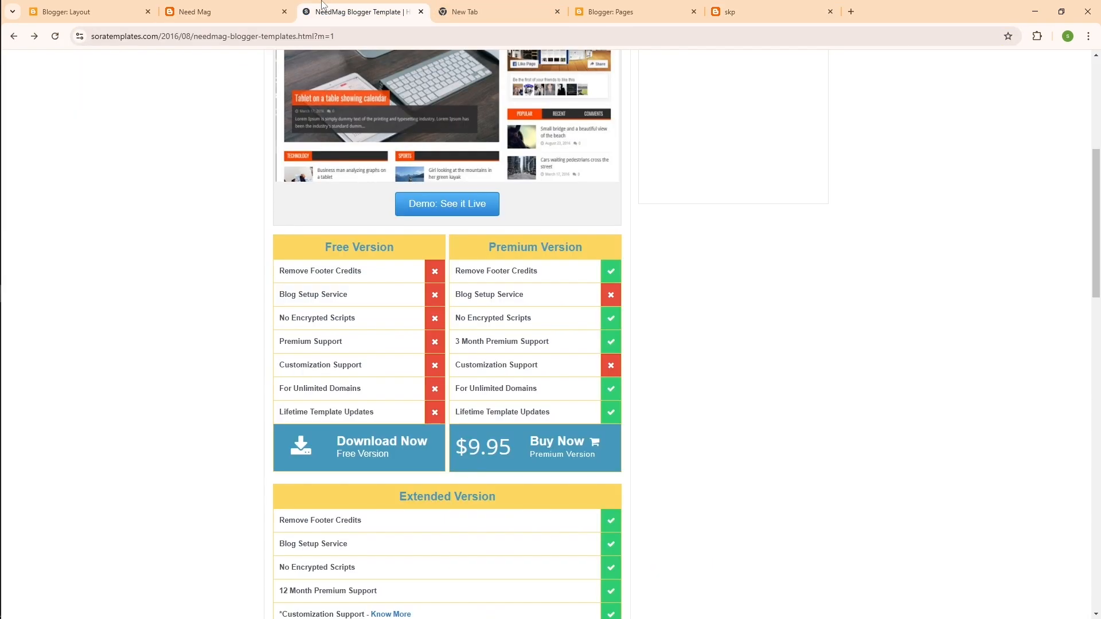
key("ctrl+Tab")
left_click(218, 5)
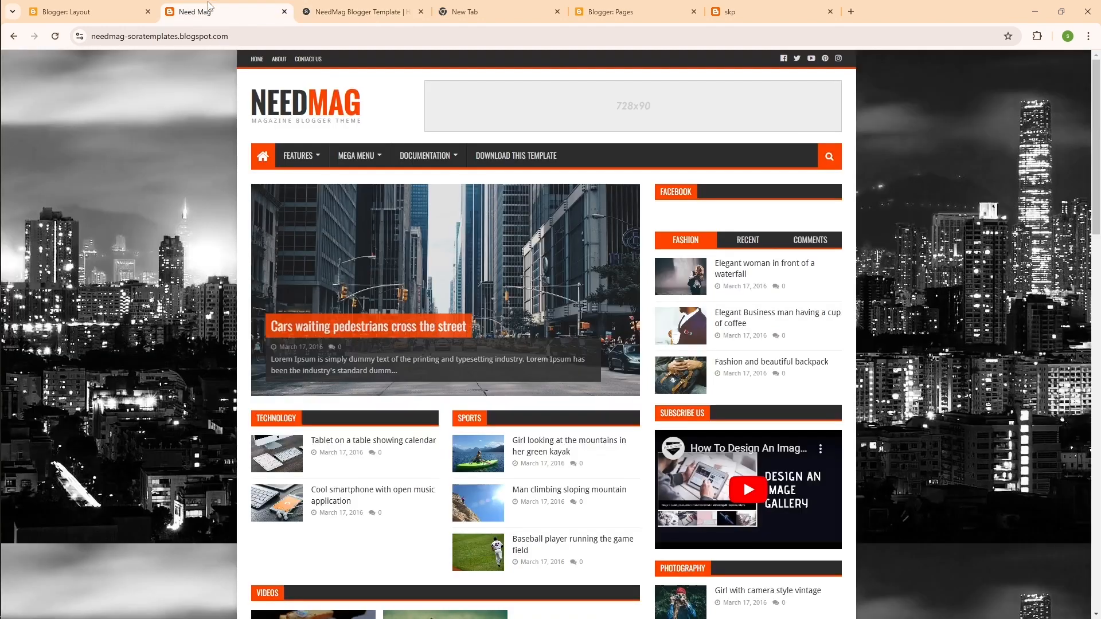
left_click(421, 11)
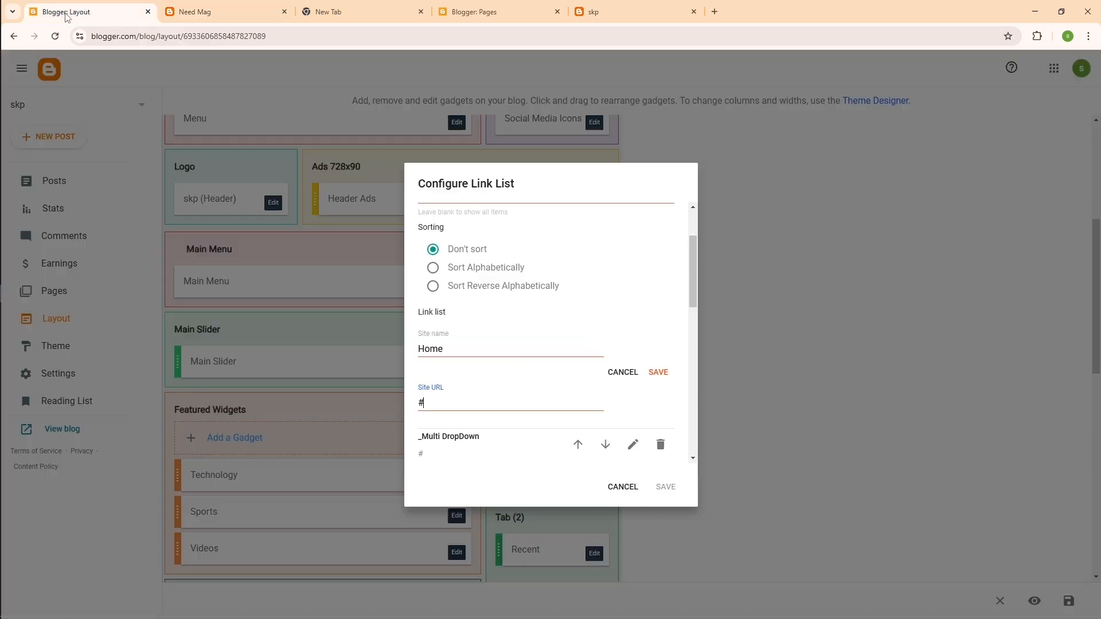
Replace the Home link's site URL with the copied skp blog address and save the entry.
left_click(92, 12)
right_click(421, 402)
left_click(478, 172)
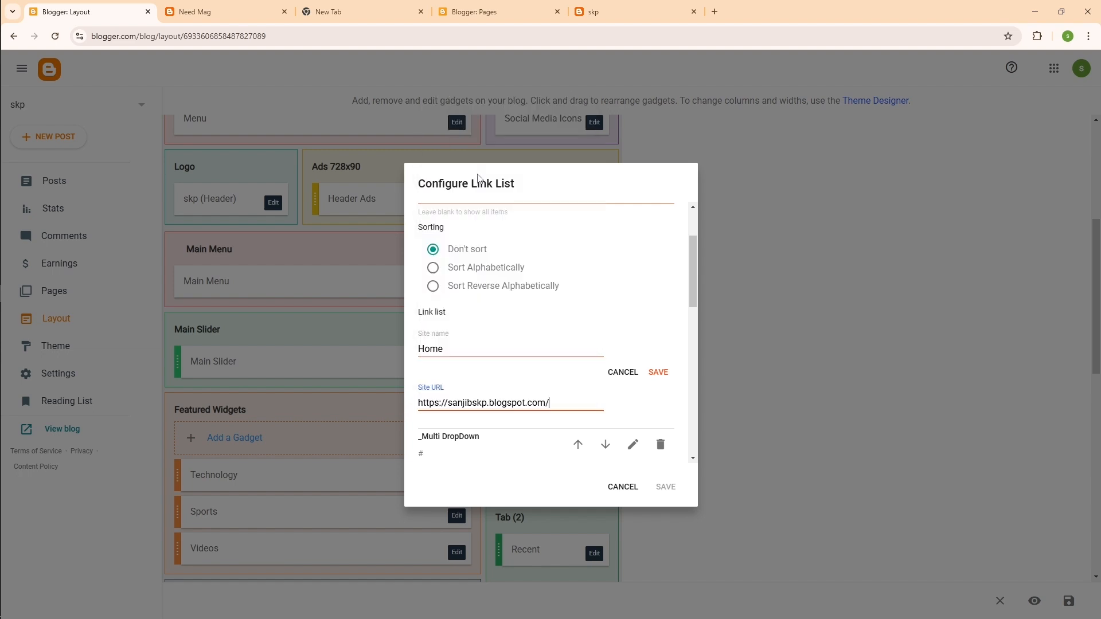
left_click(658, 373)
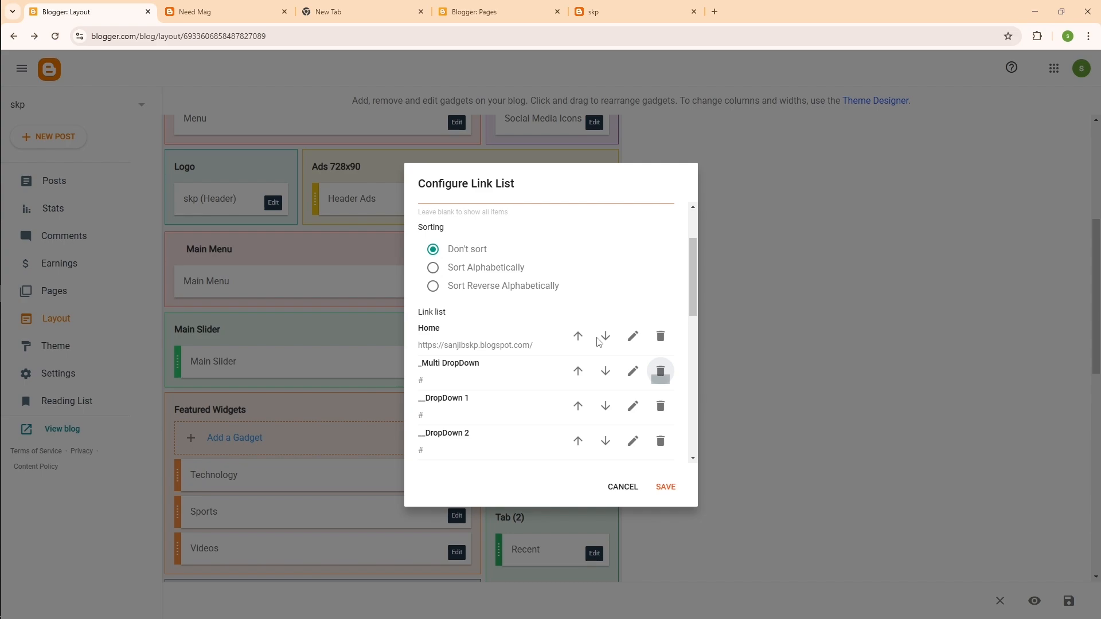
Delete the _Multi DropDown, __DropDown 1, __DropDown 2 and __DropDown 3 links from the Main Menu link list and save the gadget.
left_click(210, 15)
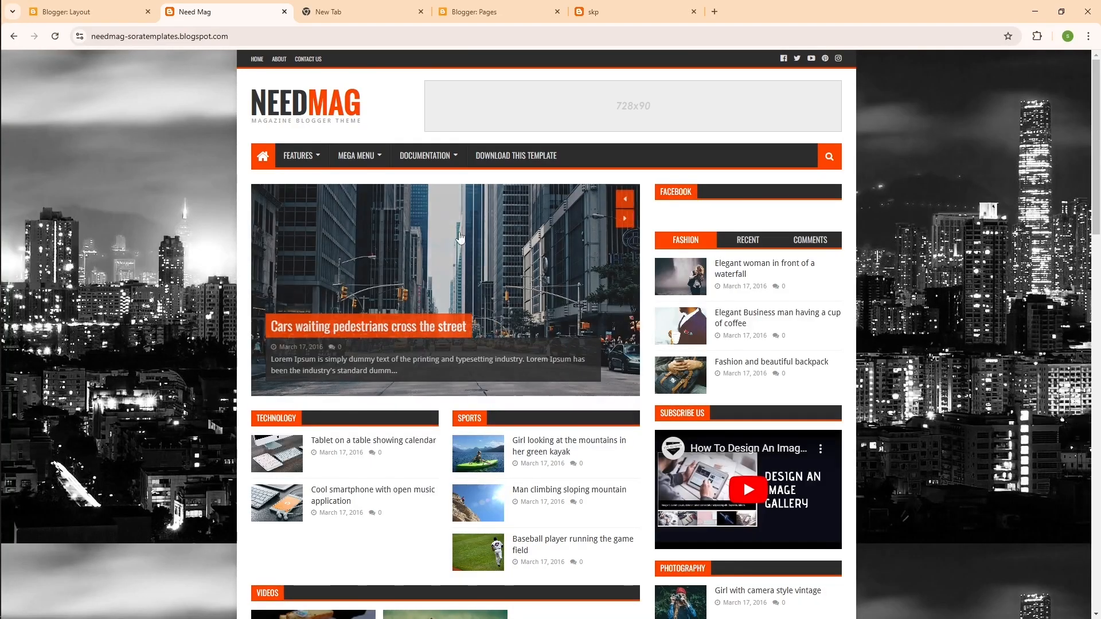
mouse_move(317, 158)
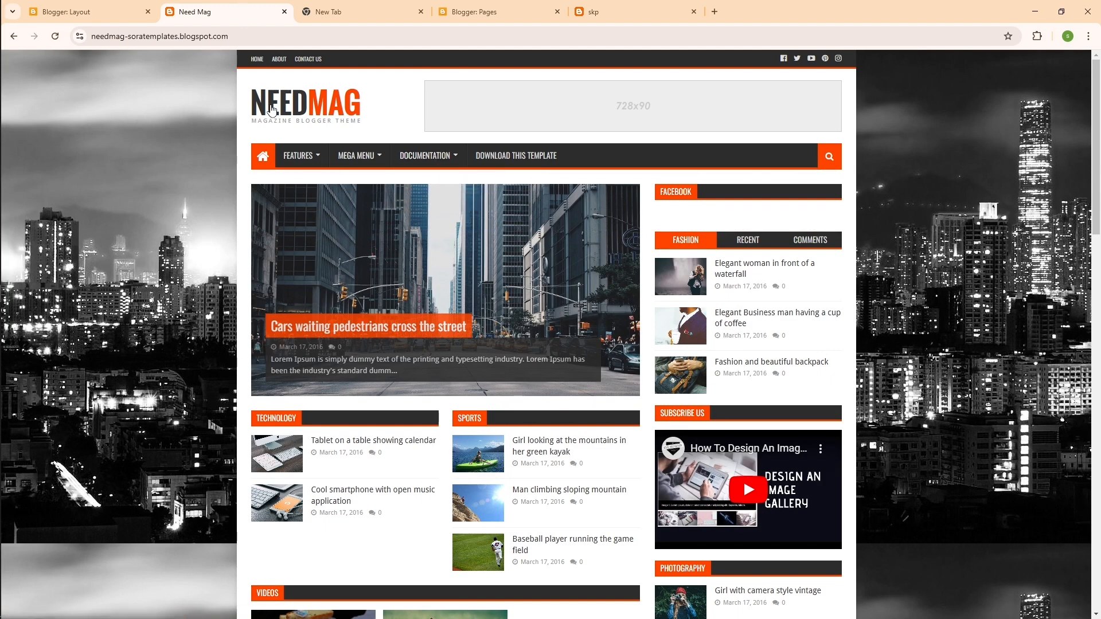
left_click(132, 11)
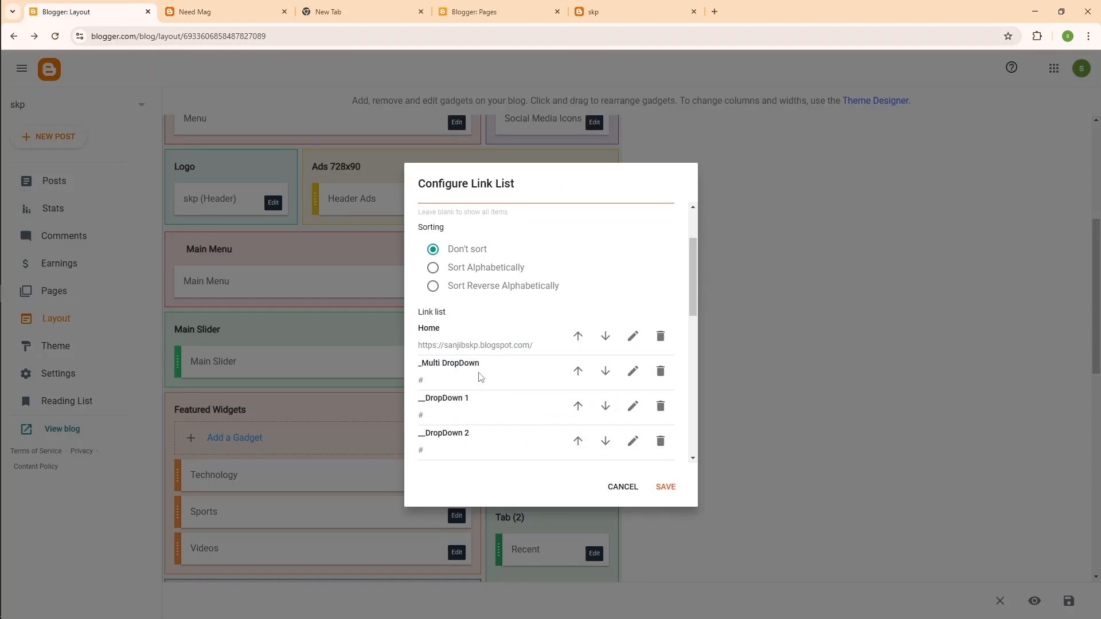
left_click(660, 373)
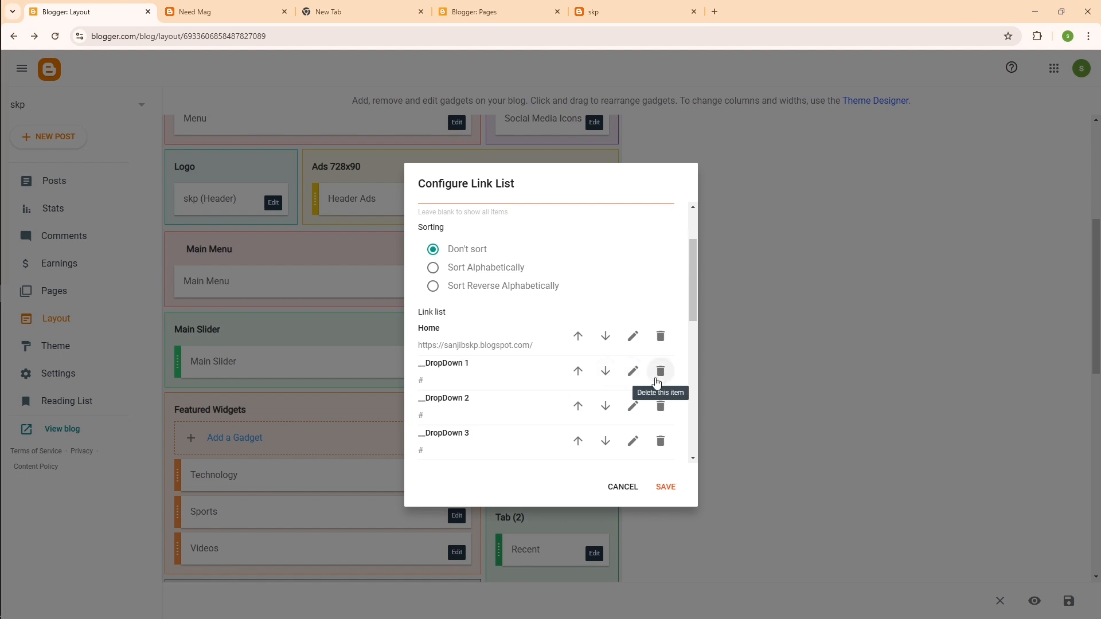
left_click(658, 378)
left_click(658, 378)
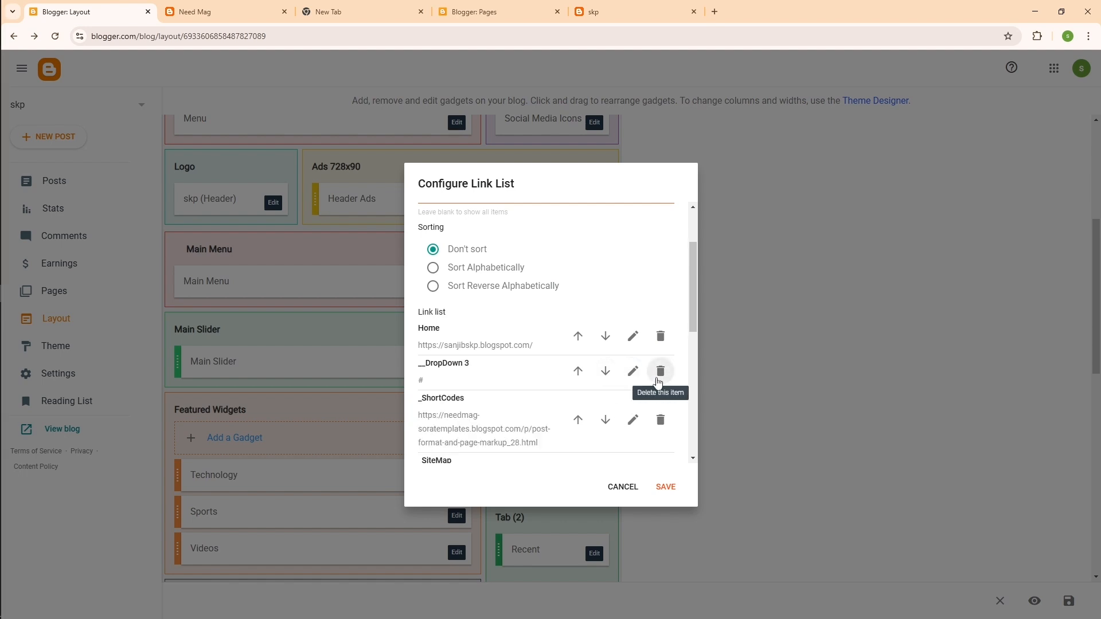
left_click(658, 381)
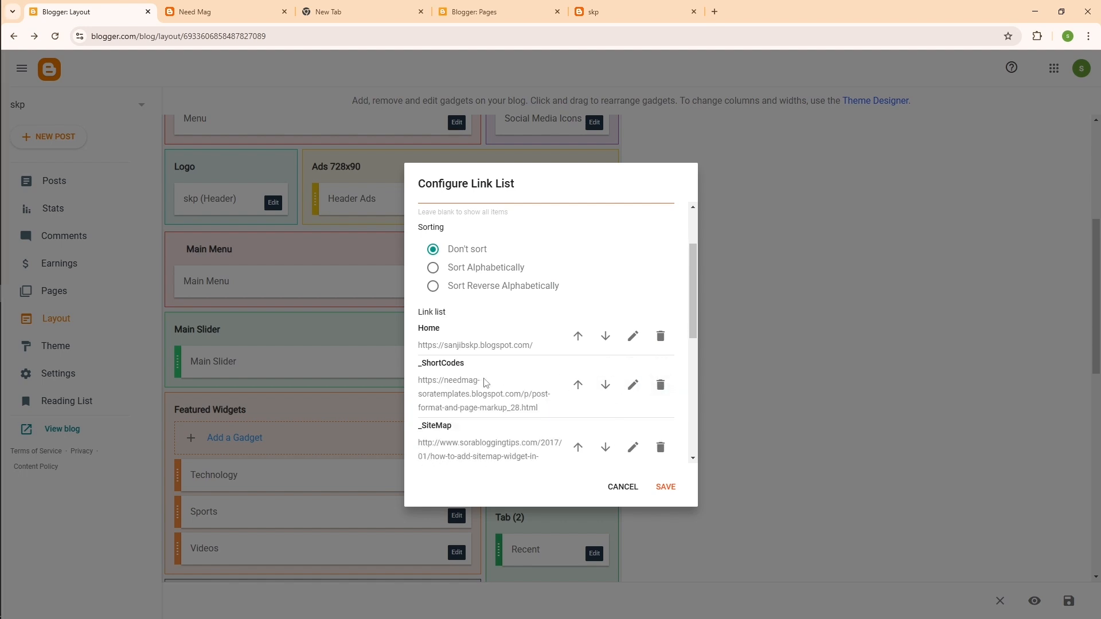
scroll(550, 428, "down", 3)
left_click(665, 486)
Reload the live skp blog and check the Home menu's dropdown entries.
left_click(198, 8)
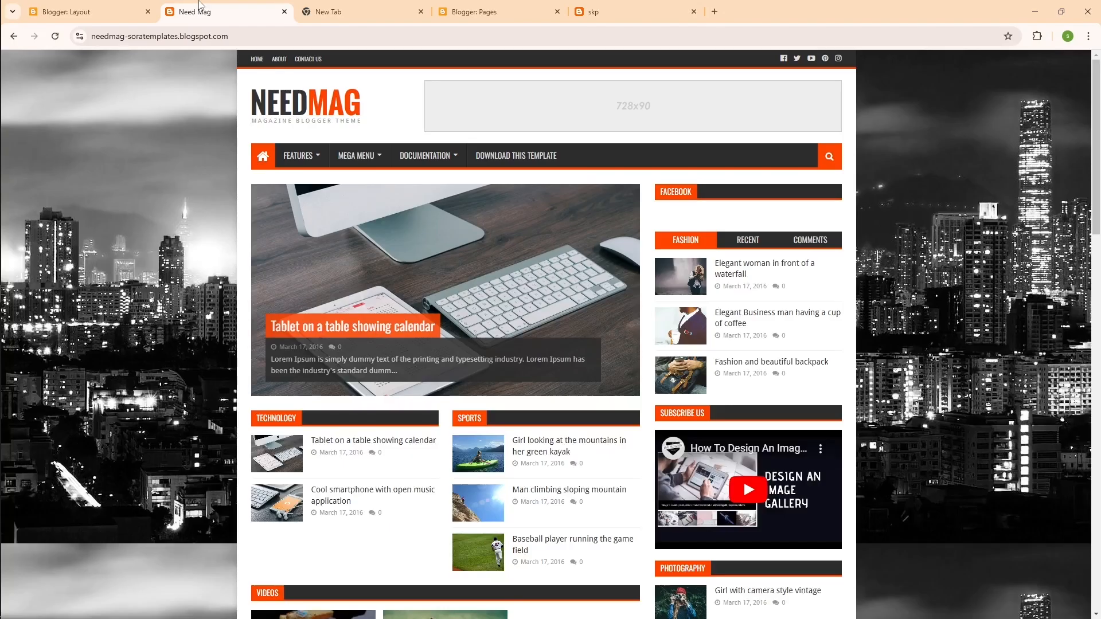
right_click(377, 115)
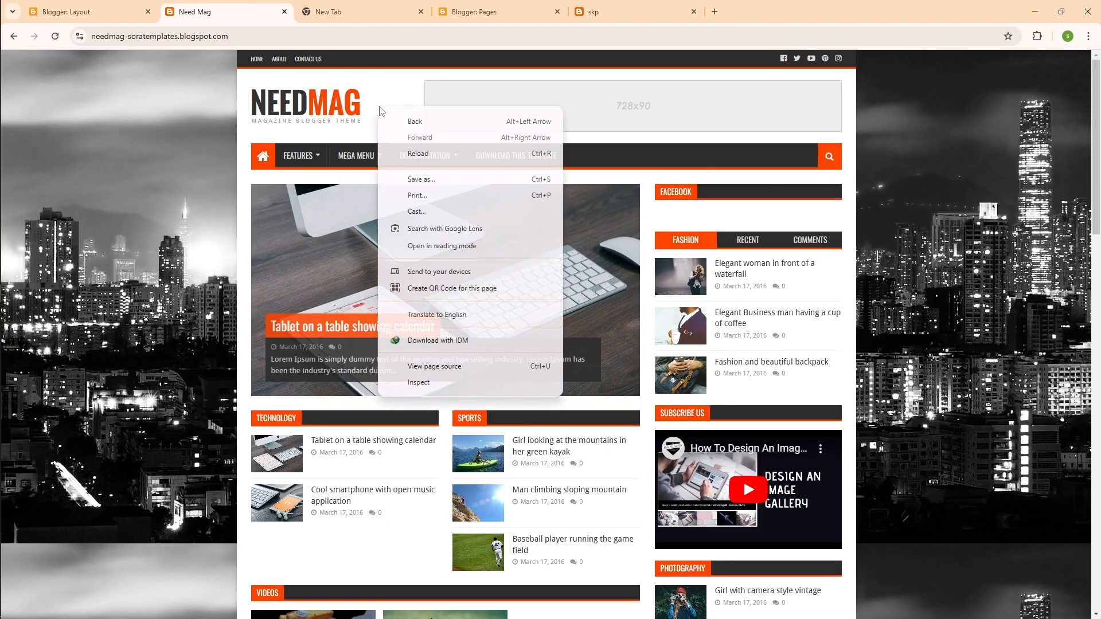
left_click(412, 161)
mouse_move(412, 164)
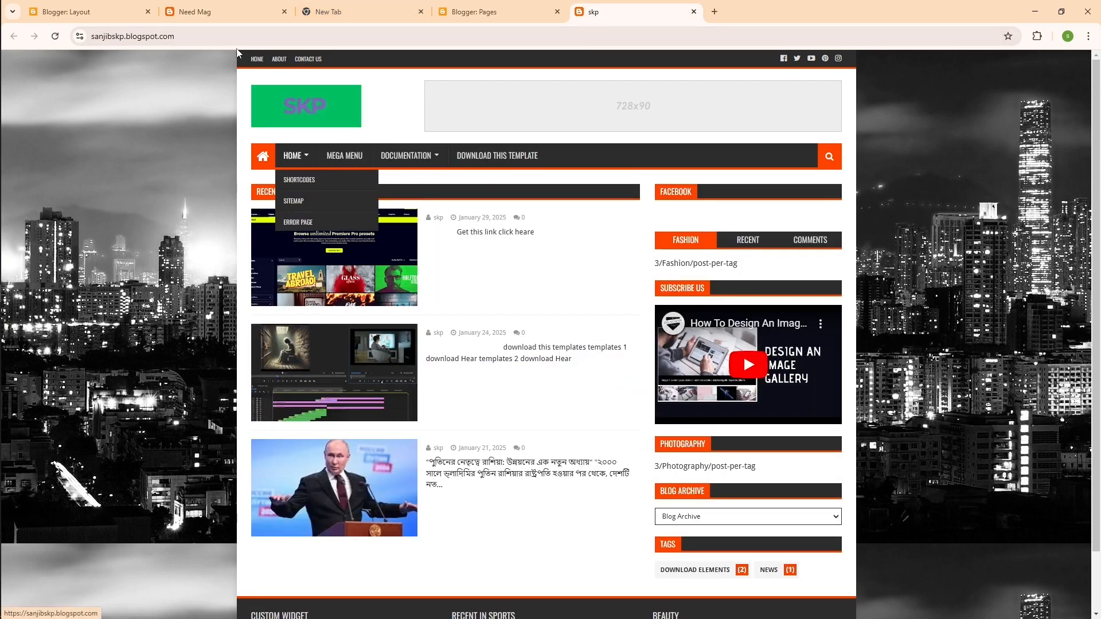
mouse_move(307, 154)
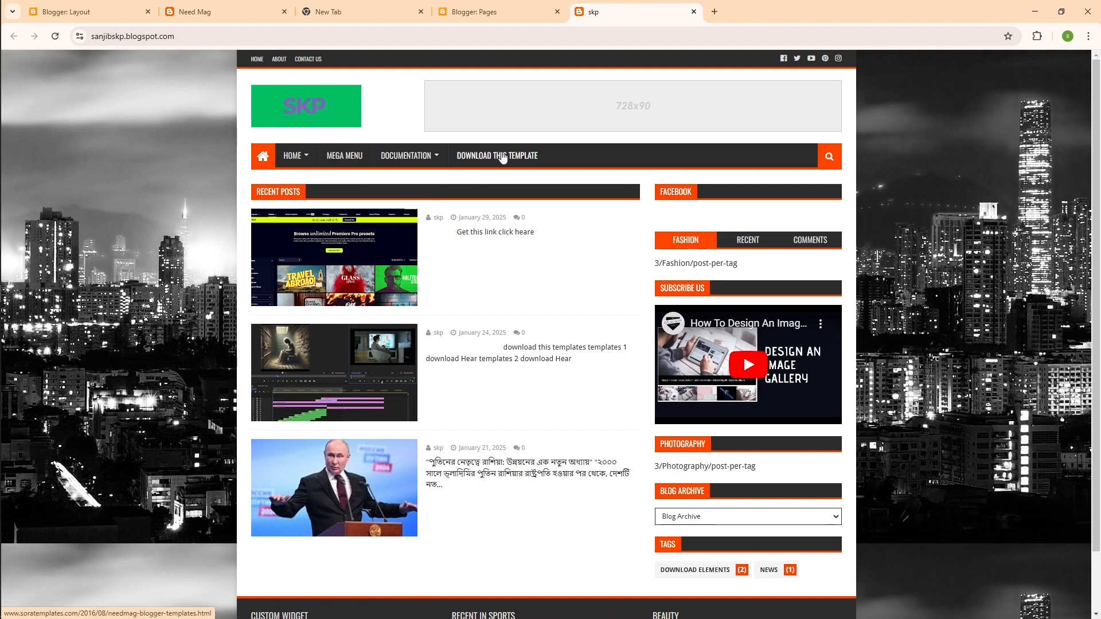
Close the Need Mag demo, the New Tab and the blog's Pages list.
left_click(285, 12)
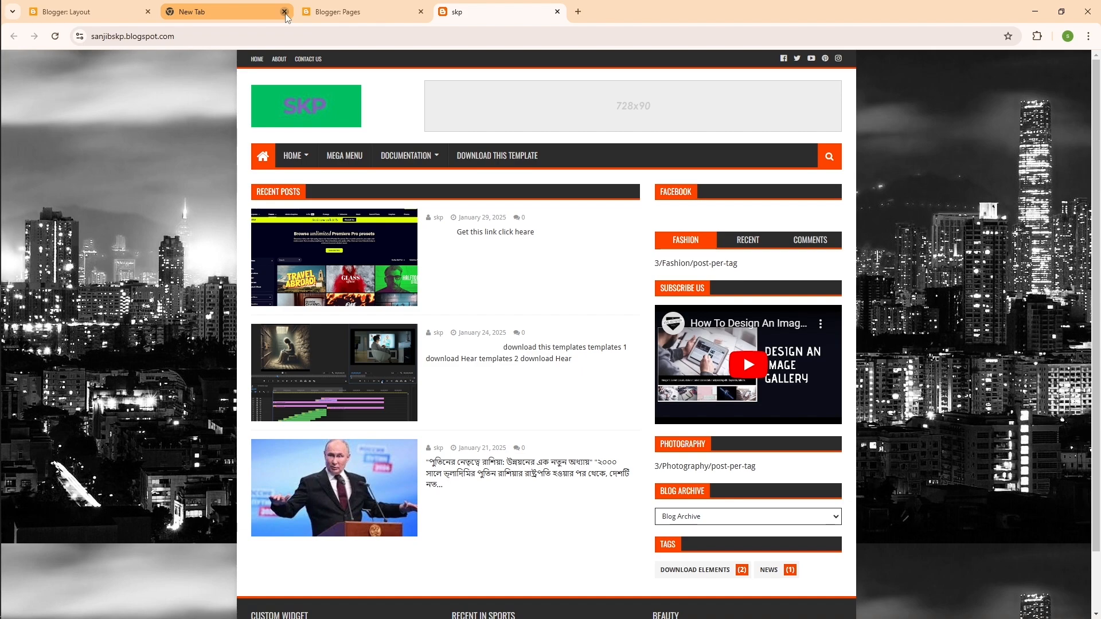
left_click(285, 12)
left_click(217, 10)
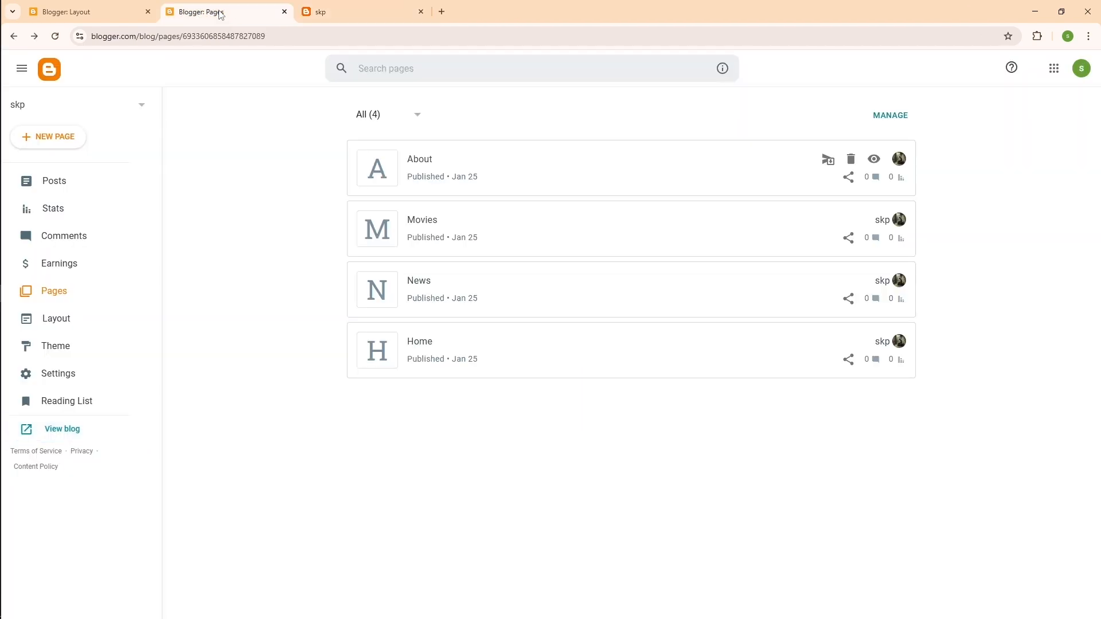
left_click(284, 12)
Delete the _ShortCodes, _SiteMap and _Error page links from the Main Menu link list and save the gadget.
left_click(78, 7)
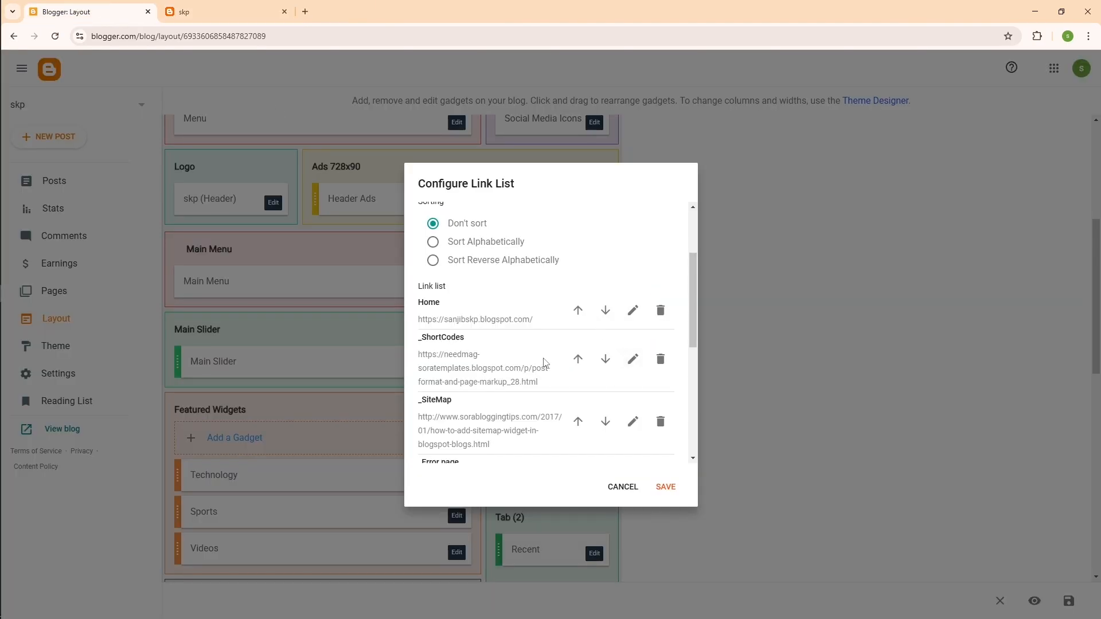
left_click(660, 359)
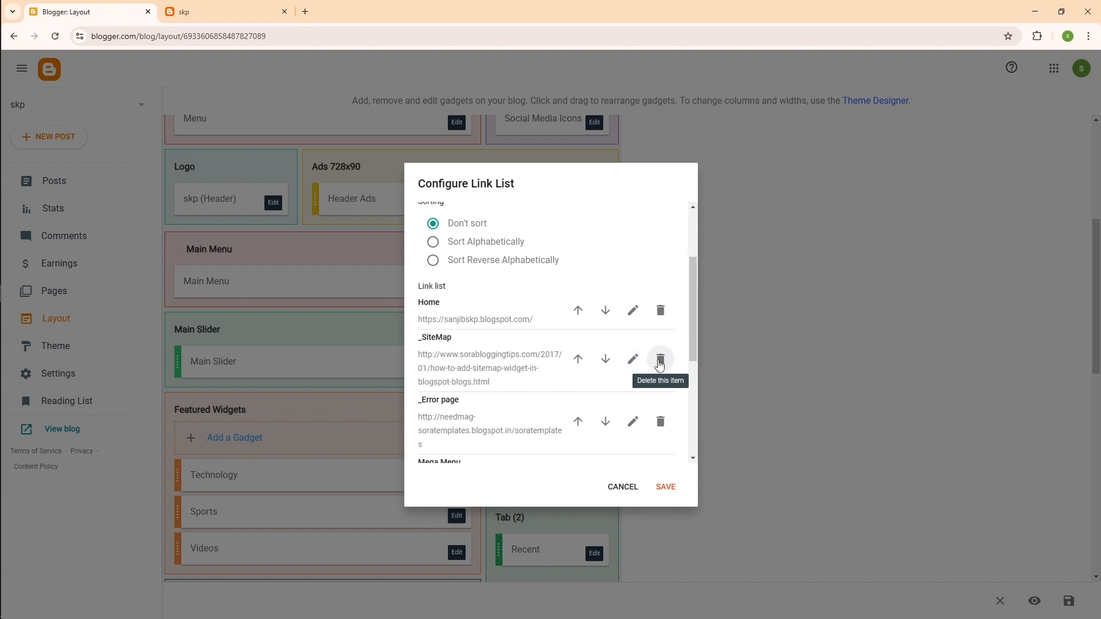
left_click(660, 361)
left_click(661, 361)
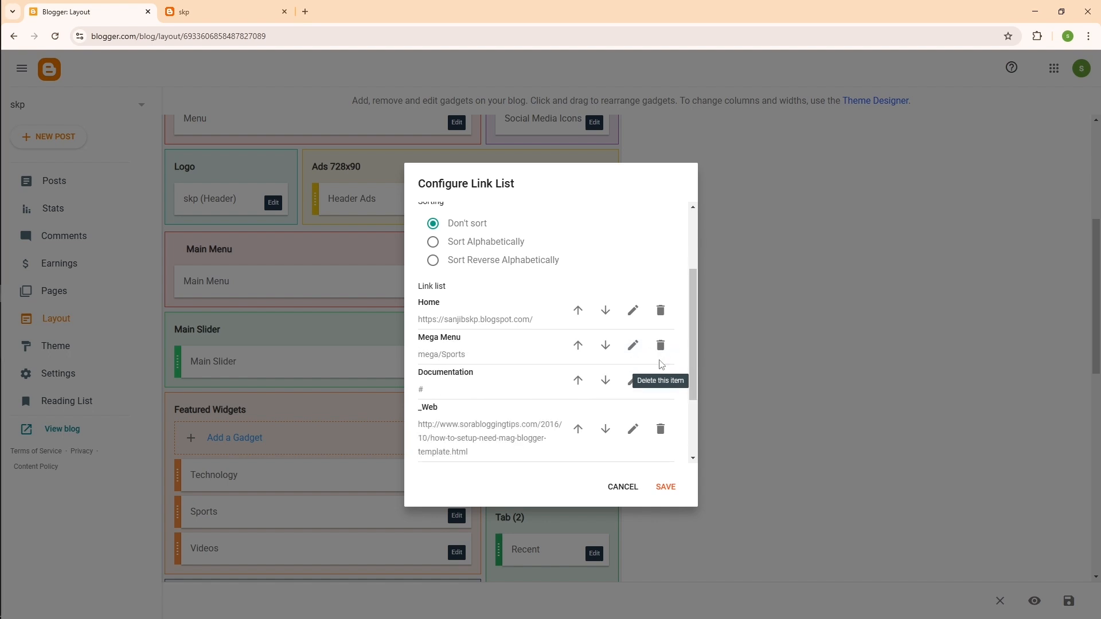
left_click(666, 487)
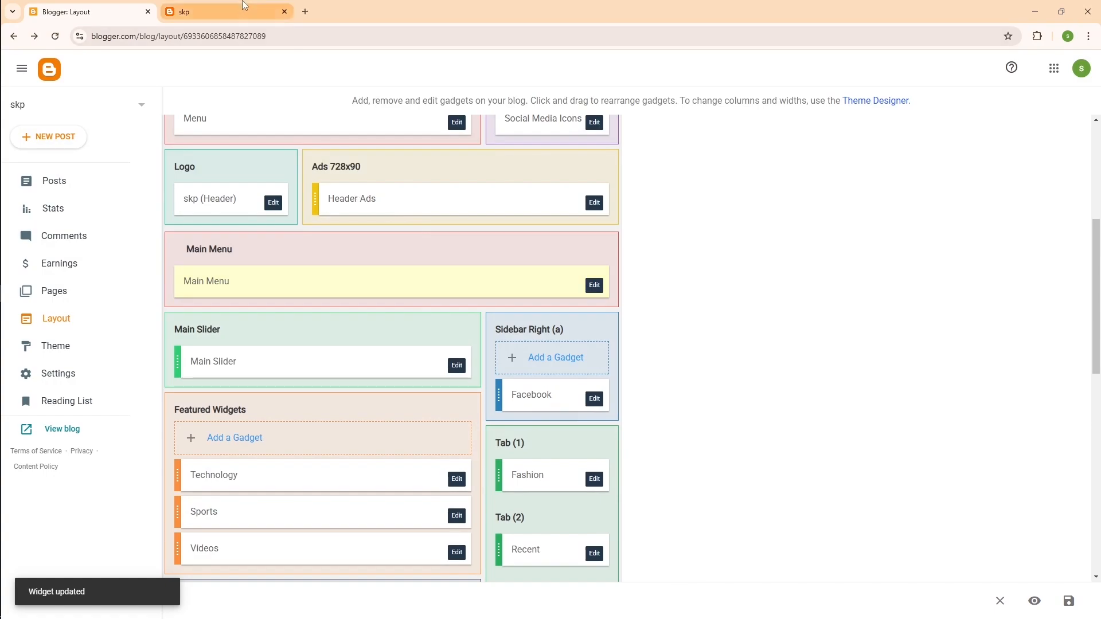
Reload the live skp blog to check the Home link and the rest of the main menu.
left_click(244, 4)
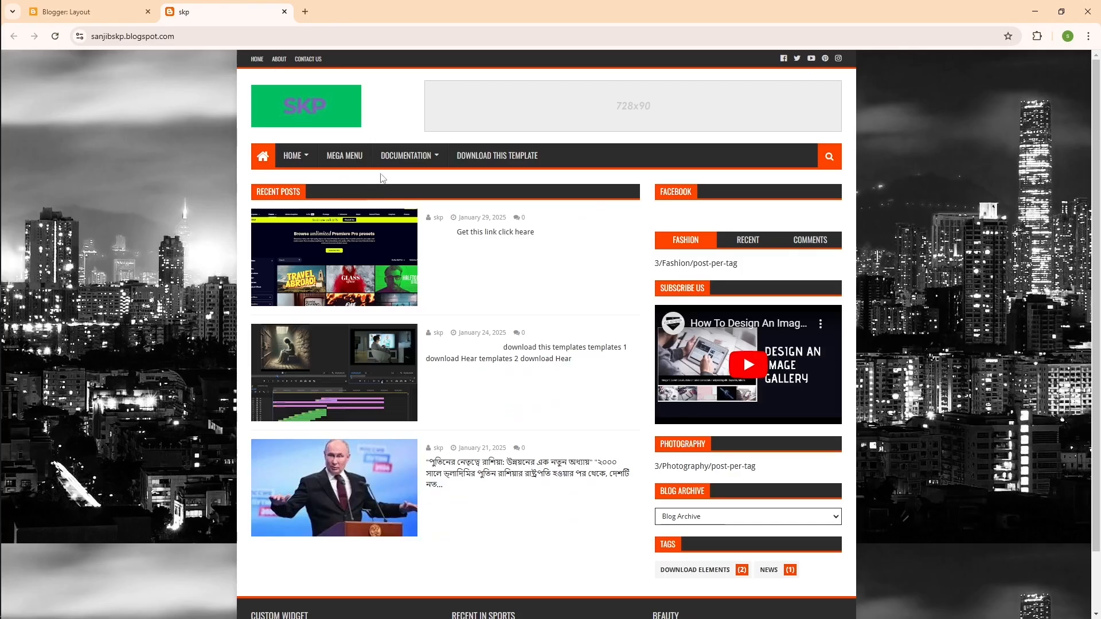
right_click(383, 127)
left_click(423, 152)
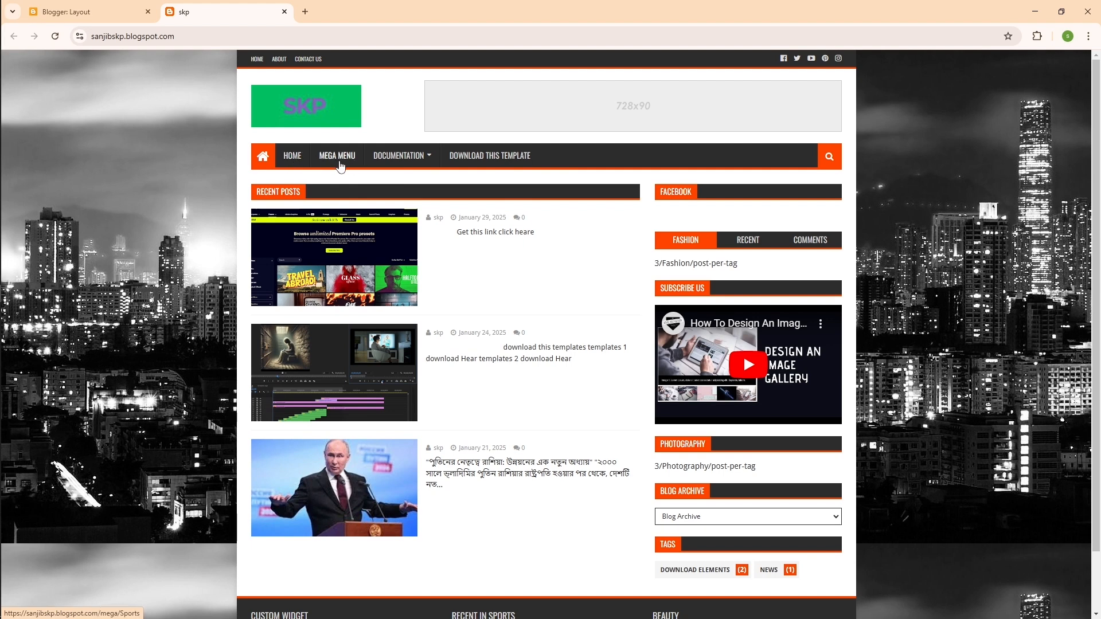
Change the Mega Menu link's name to News in the Main Menu gadget and clear its site URL.
left_click(69, 10)
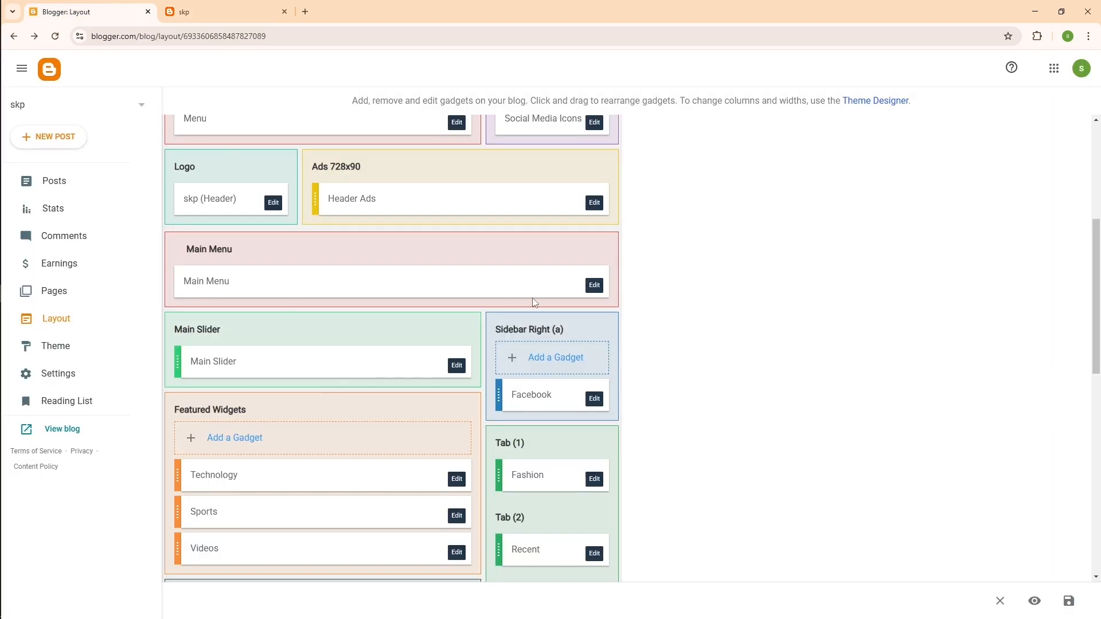
left_click(601, 290)
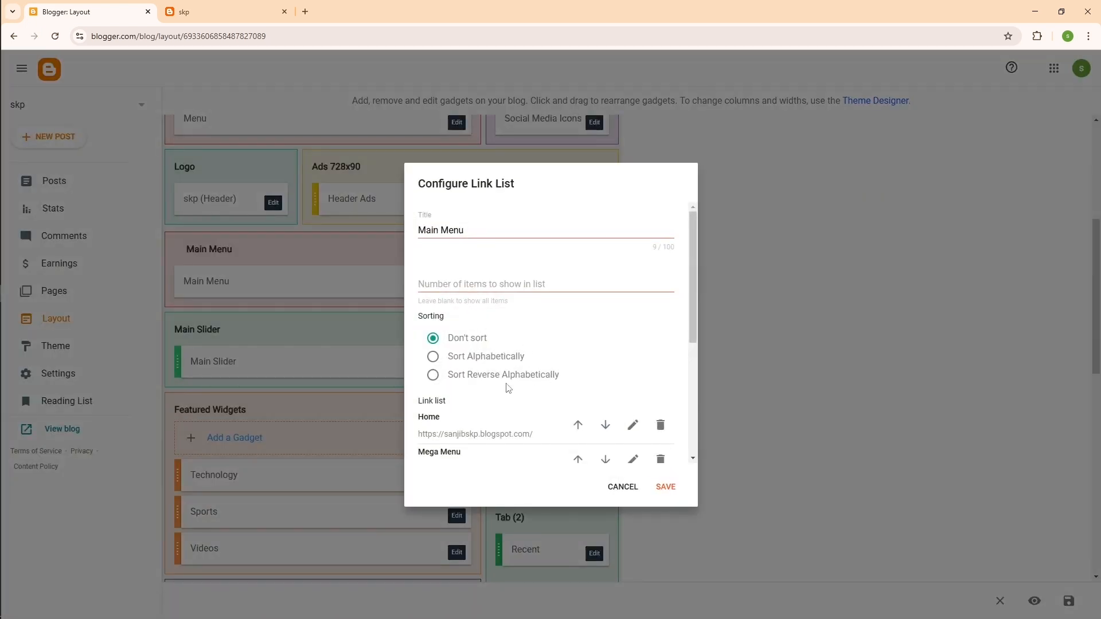
scroll(493, 396, "down", 3)
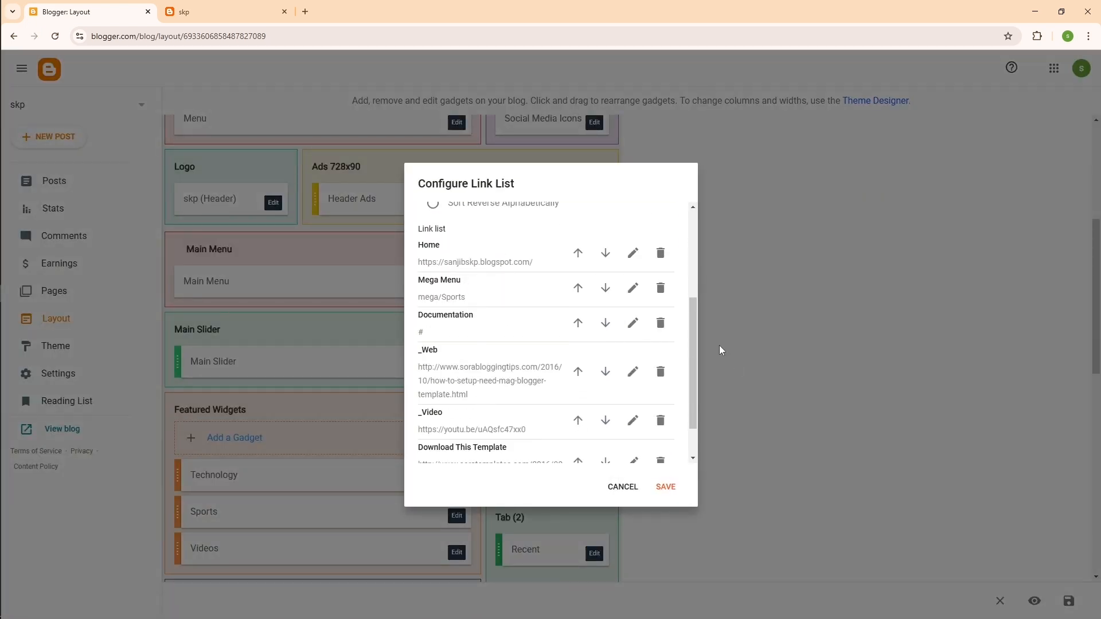
left_click(633, 288)
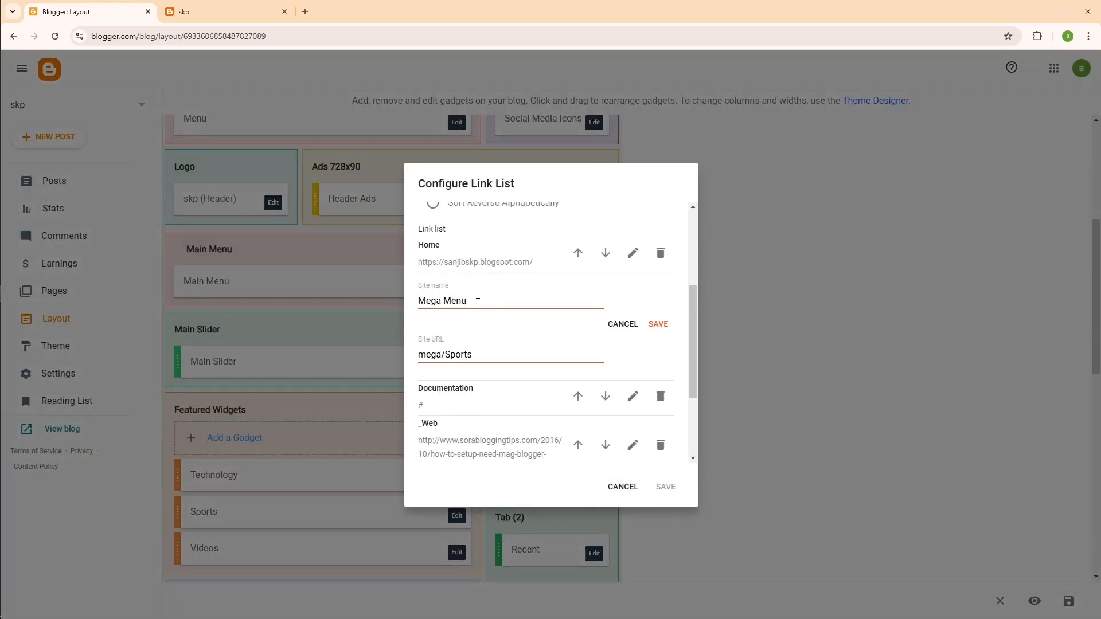
left_click_drag(478, 302, 387, 288)
type("nEWS")
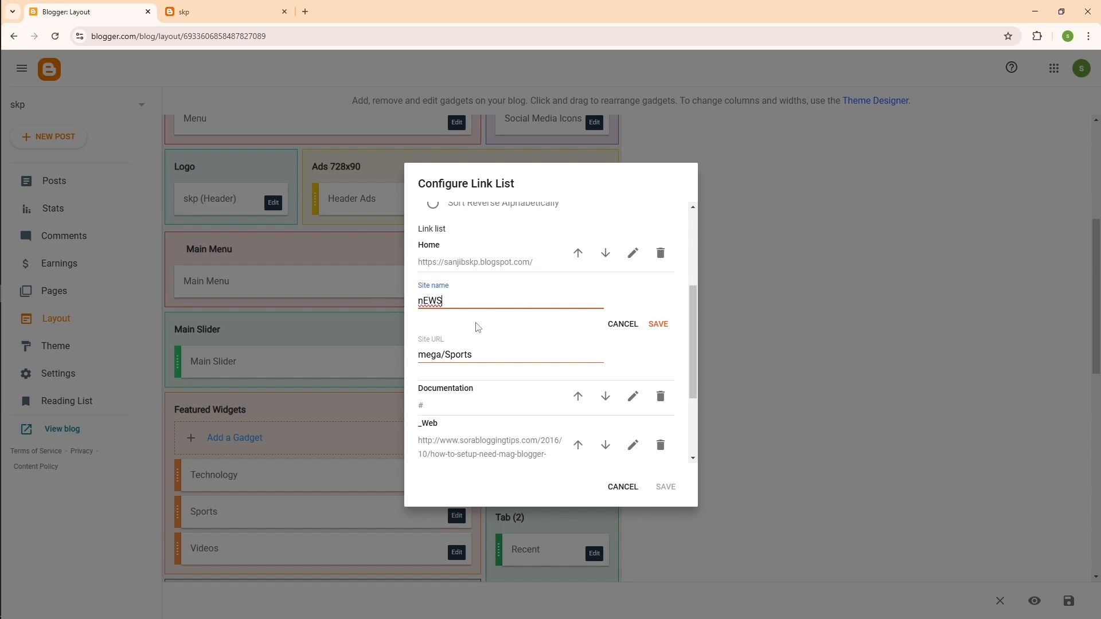
left_click_drag(441, 303, 349, 290)
type("News")
left_click_drag(492, 356, 410, 356)
key("BackSpace")
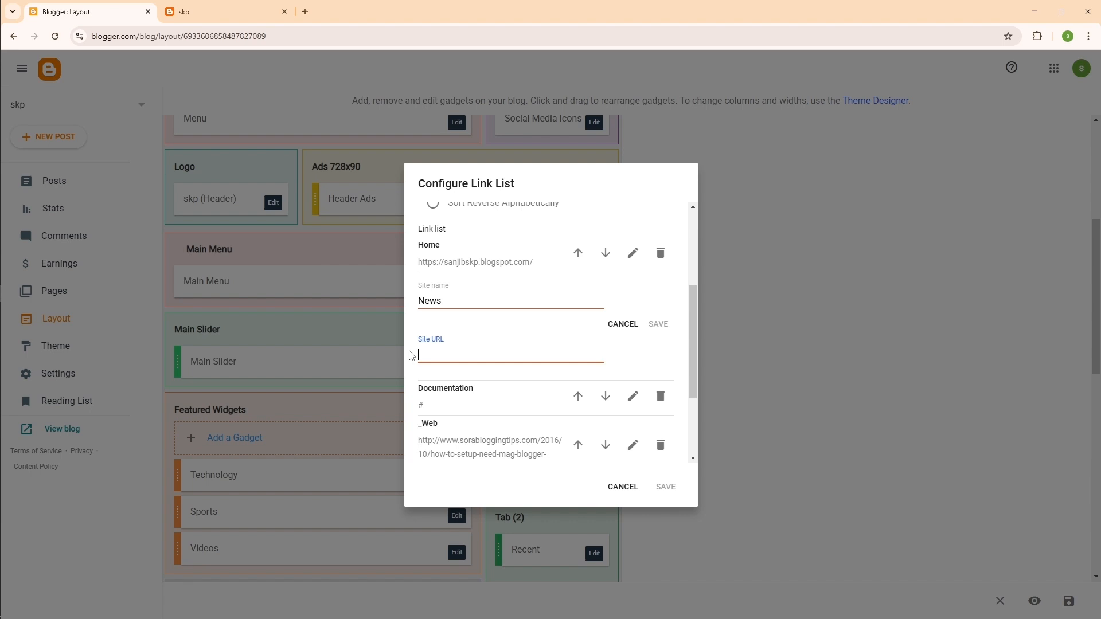
Delete the Documentation and _Web links from the Main Menu link list.
left_click(661, 398)
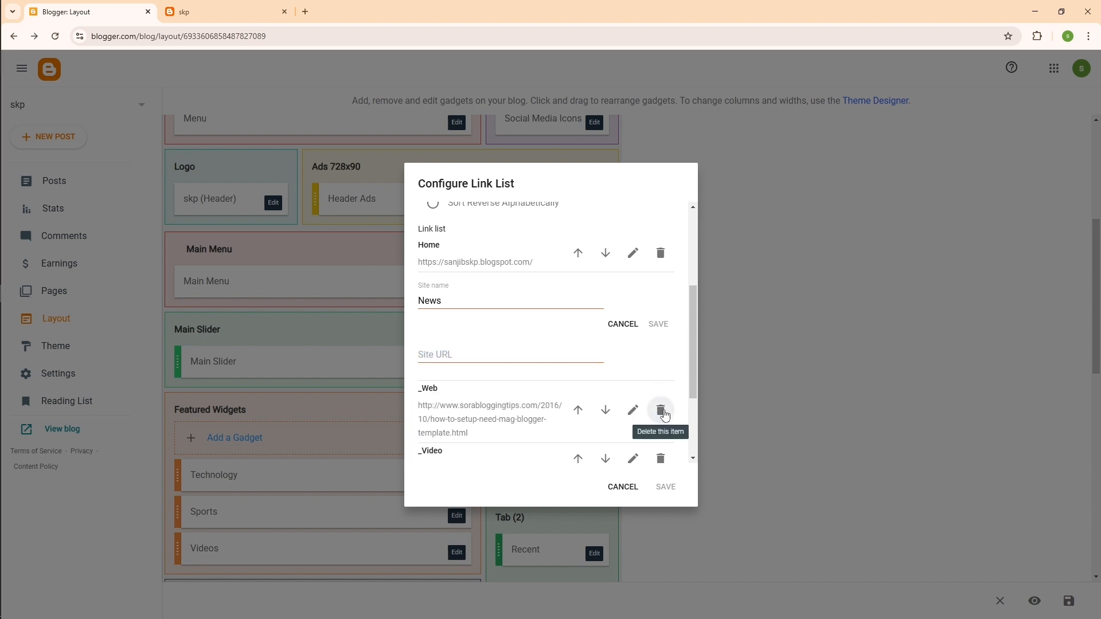
left_click(663, 411)
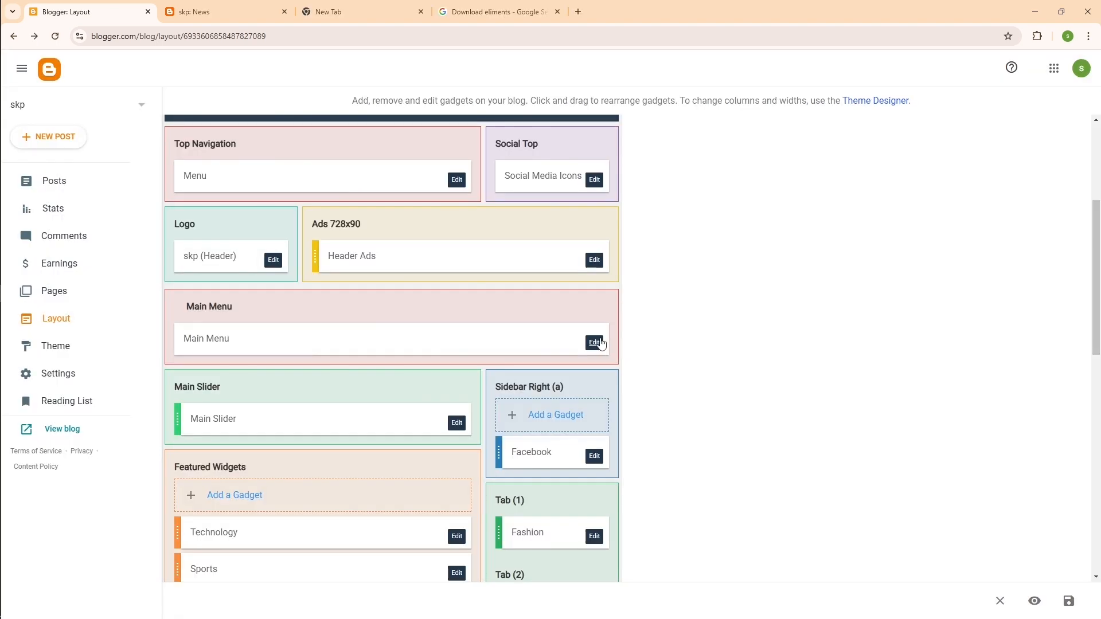
Set the Mega Menu link's site name to News in the Main Menu gadget, copying the word from the New Tab's address text.
left_click(597, 343)
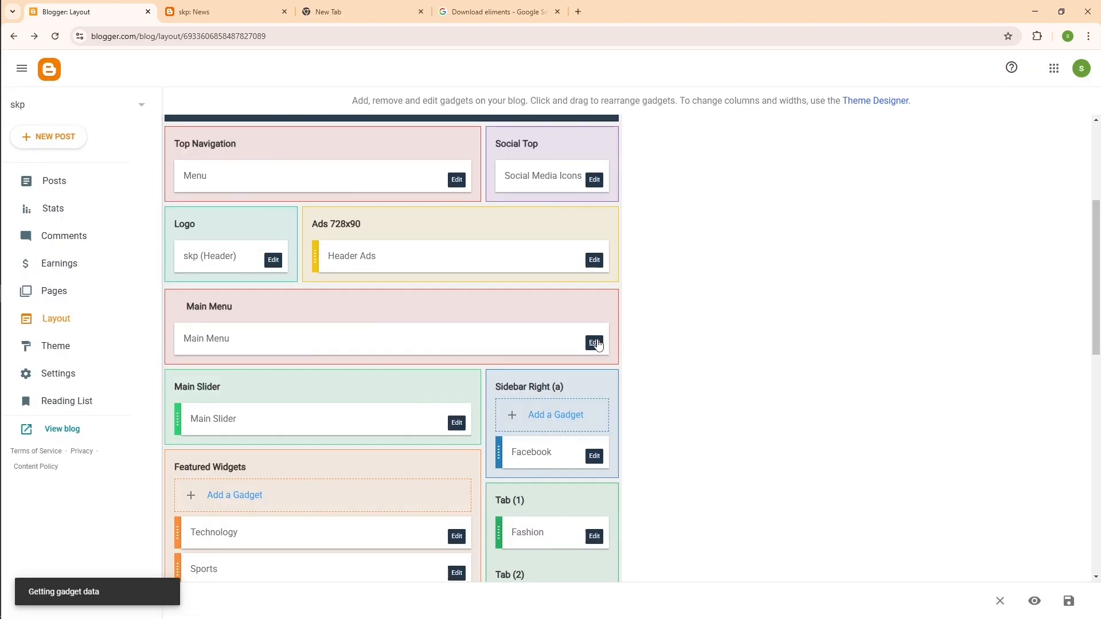
scroll(536, 423, "down", 3)
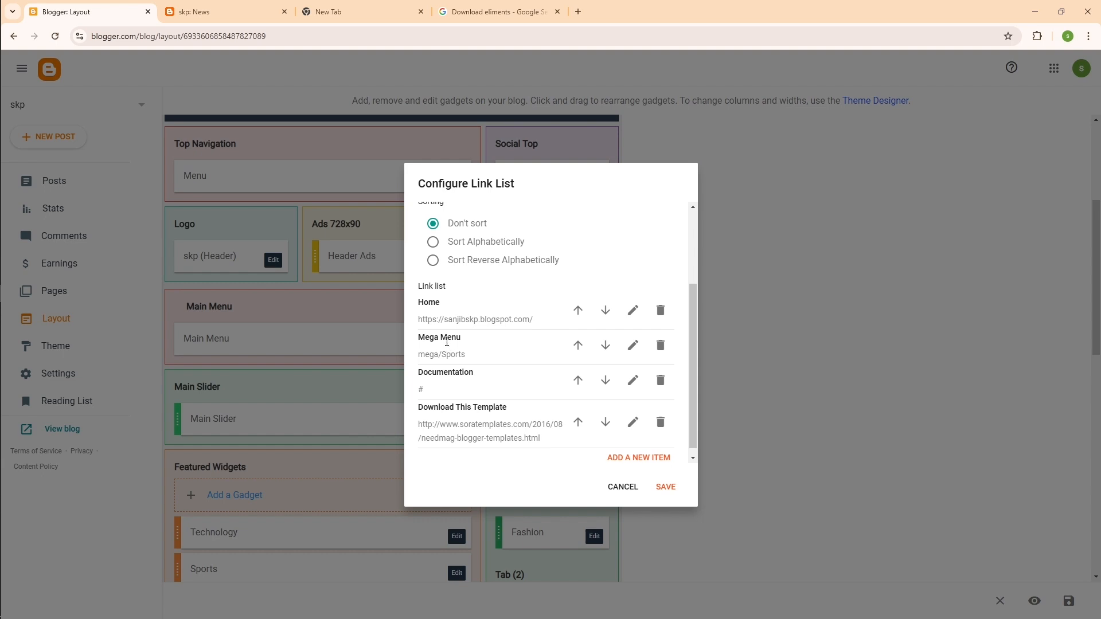
left_click(632, 345)
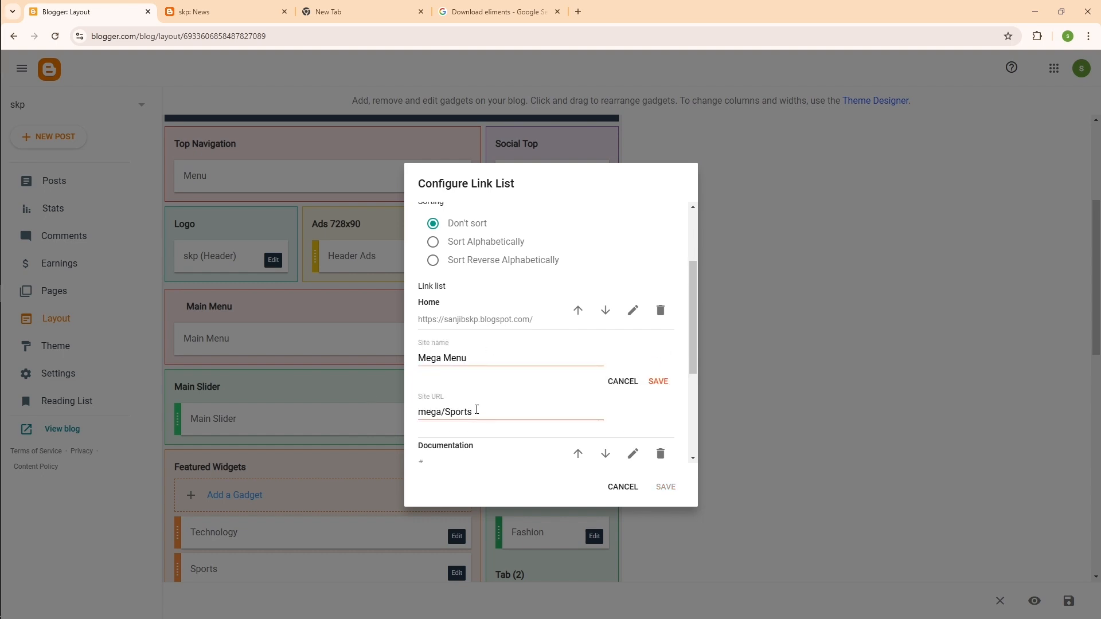
scroll(476, 409, "down", 2)
scroll(477, 413, "up", 1)
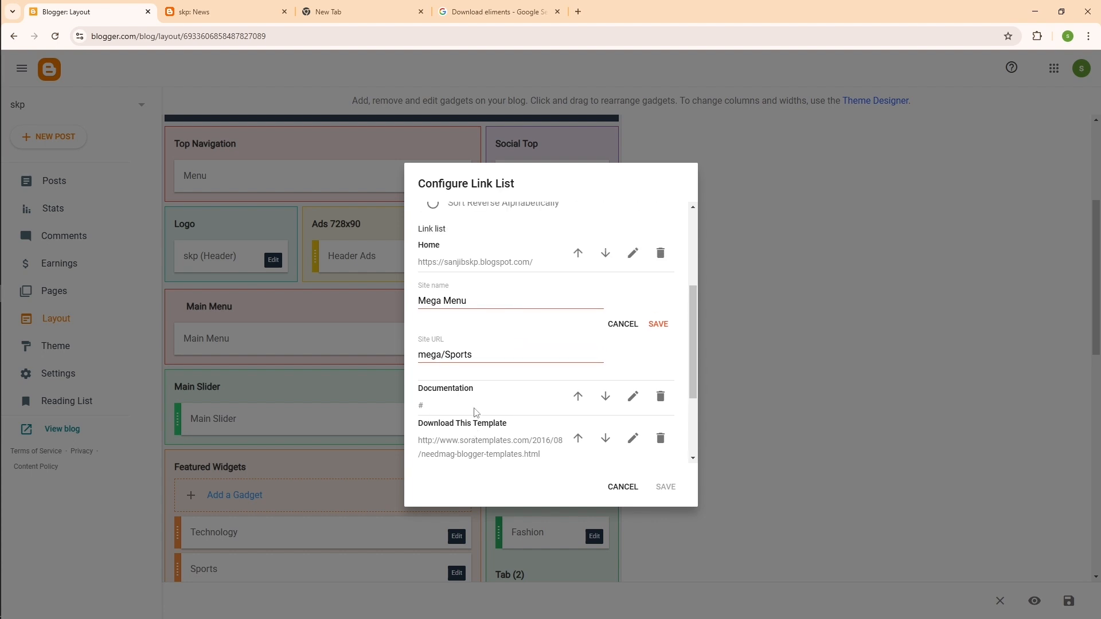
left_click(346, 12)
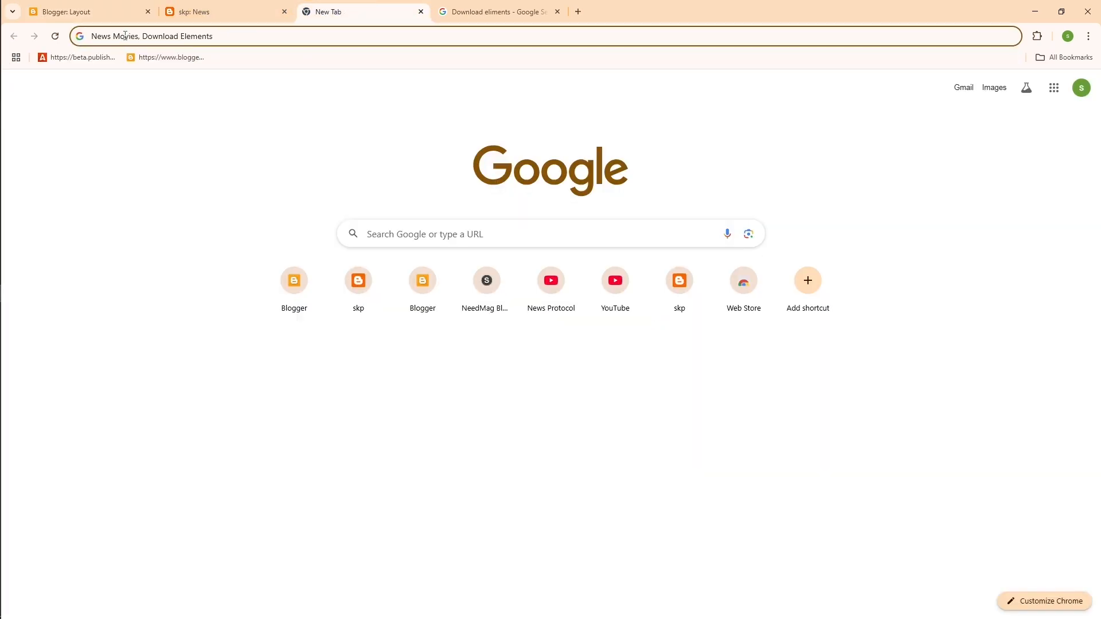
double_click(103, 36)
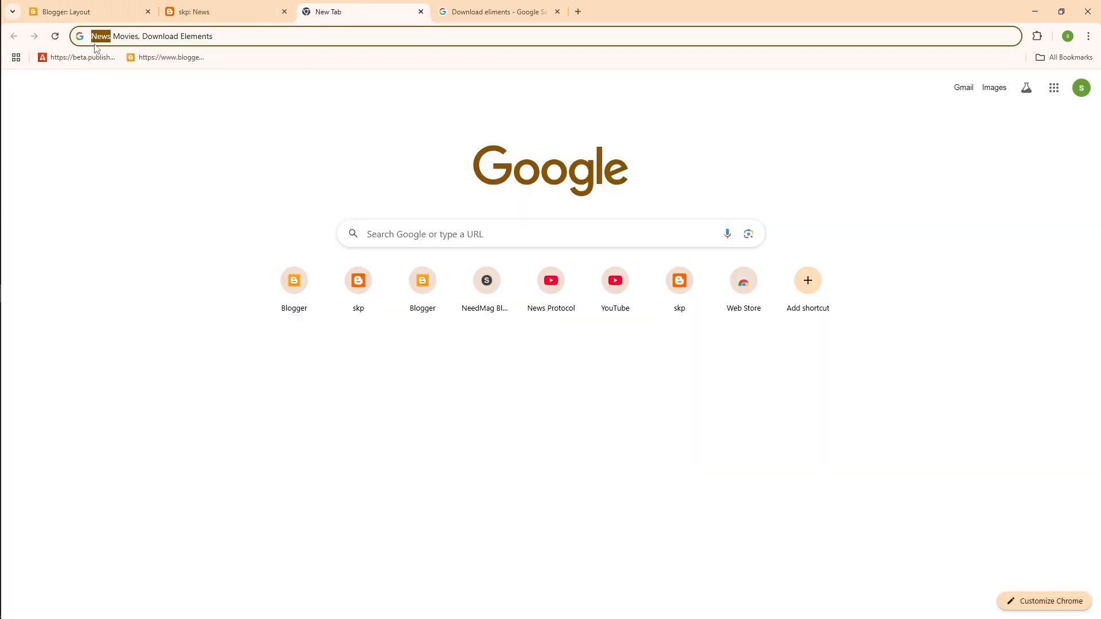
right_click(99, 37)
left_click(153, 120)
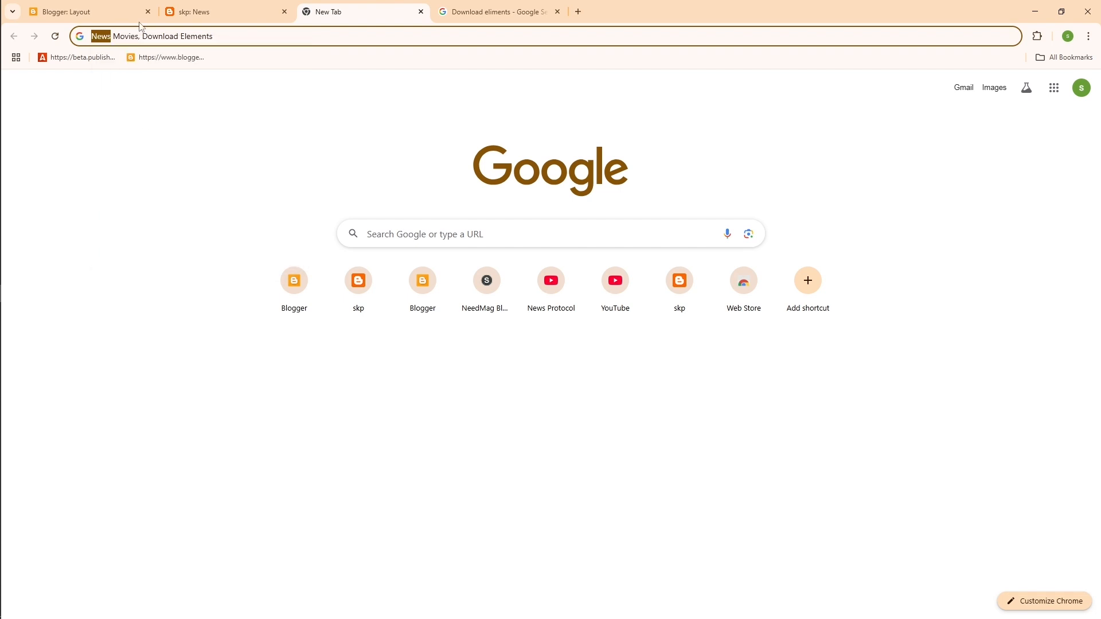
left_click(86, 12)
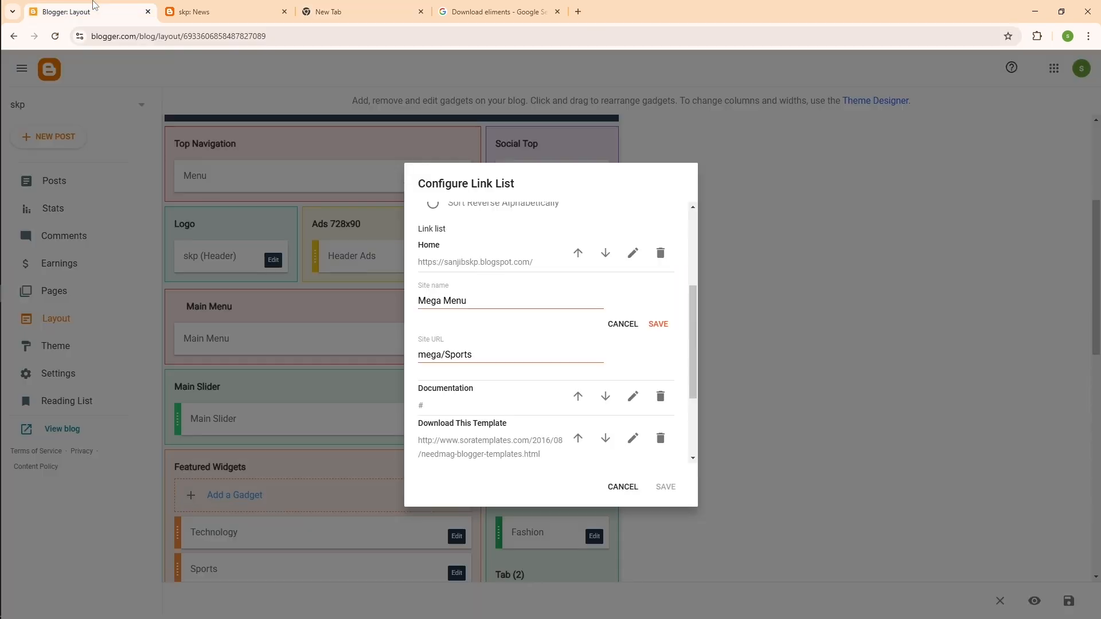
triple_click(460, 303)
right_click(447, 305)
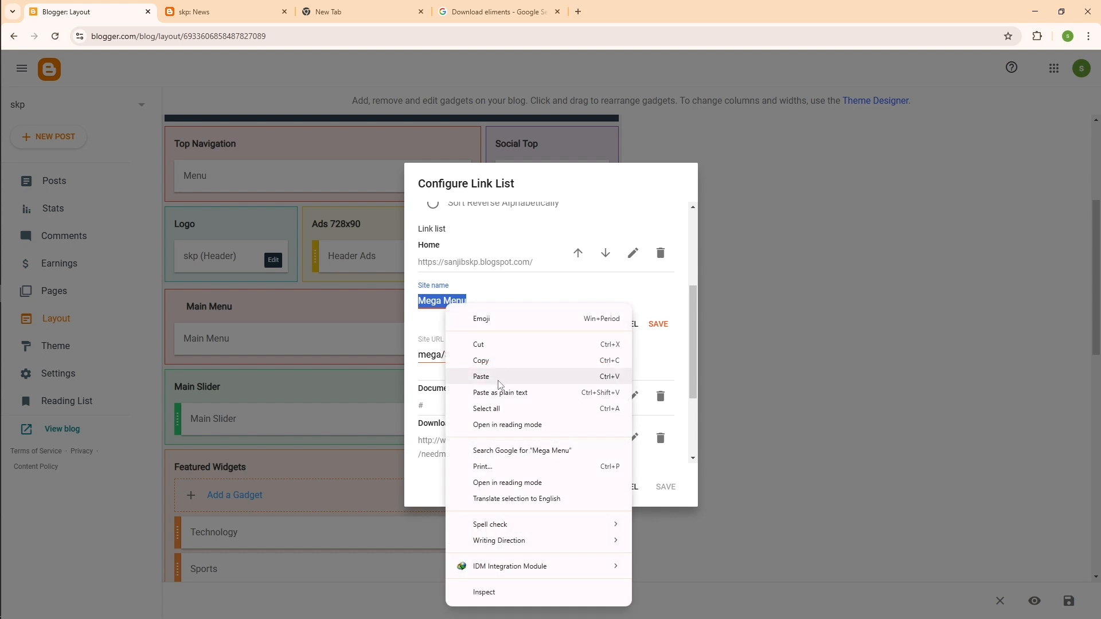
left_click(498, 377)
Clear the site URL mega/Sports of the News link.
left_click(483, 355)
left_click_drag(465, 355, 418, 356)
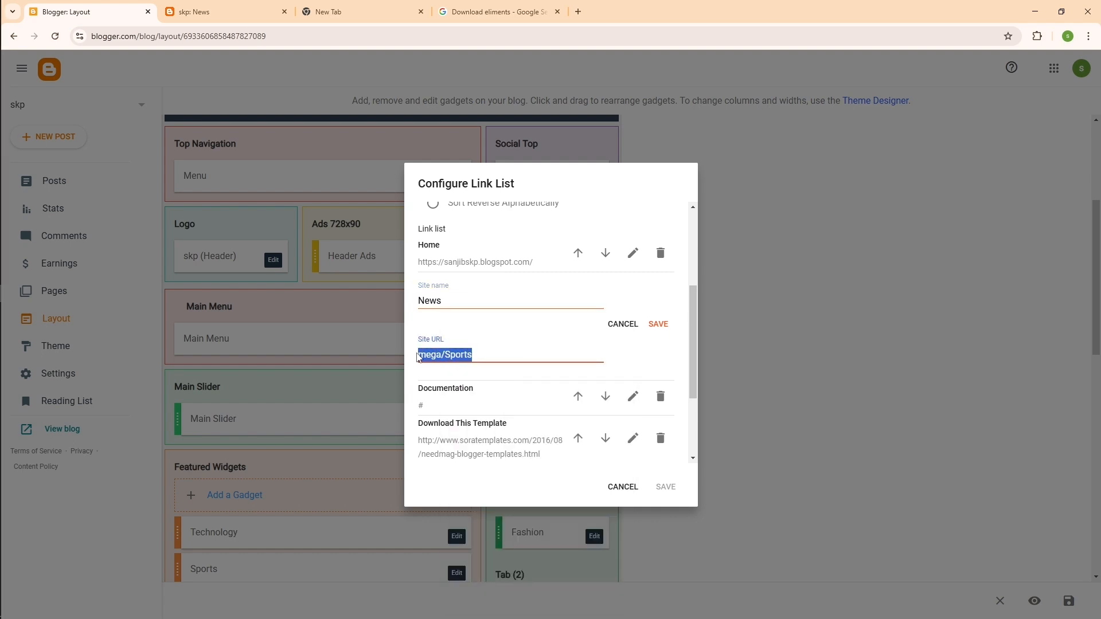
key("BackSpace")
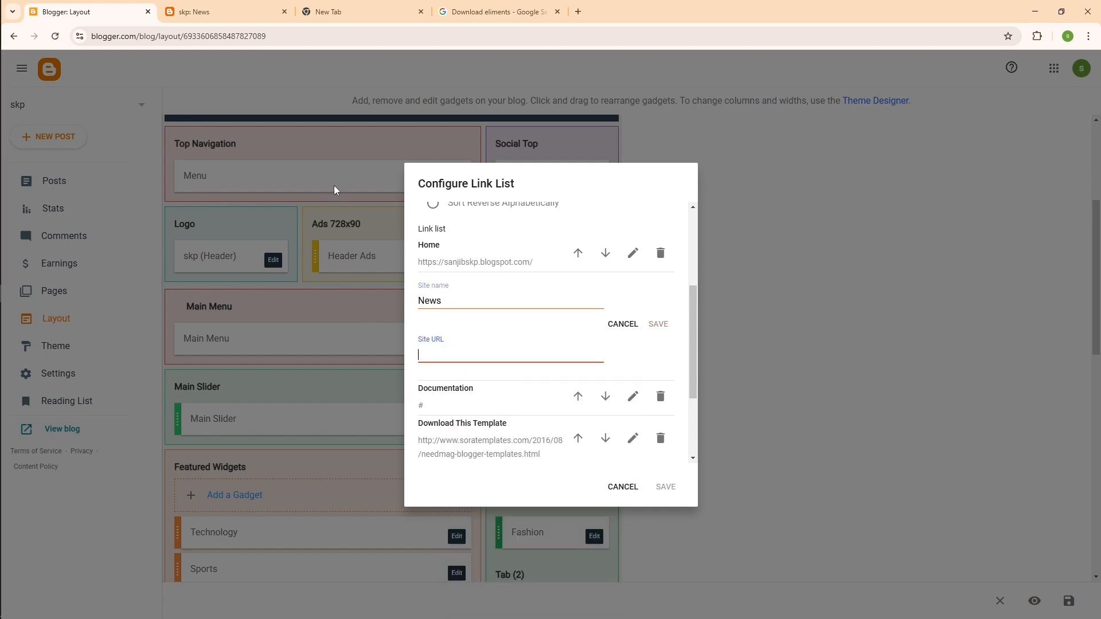
Open the live blog's News tag page and copy its full address ending in search/label/News.
left_click(212, 5)
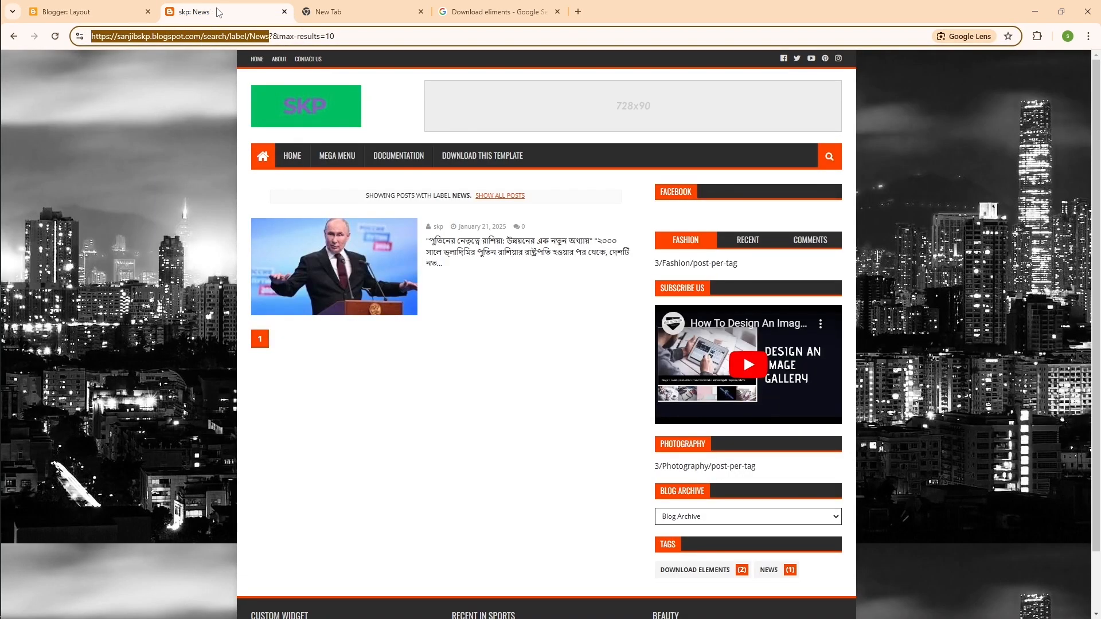
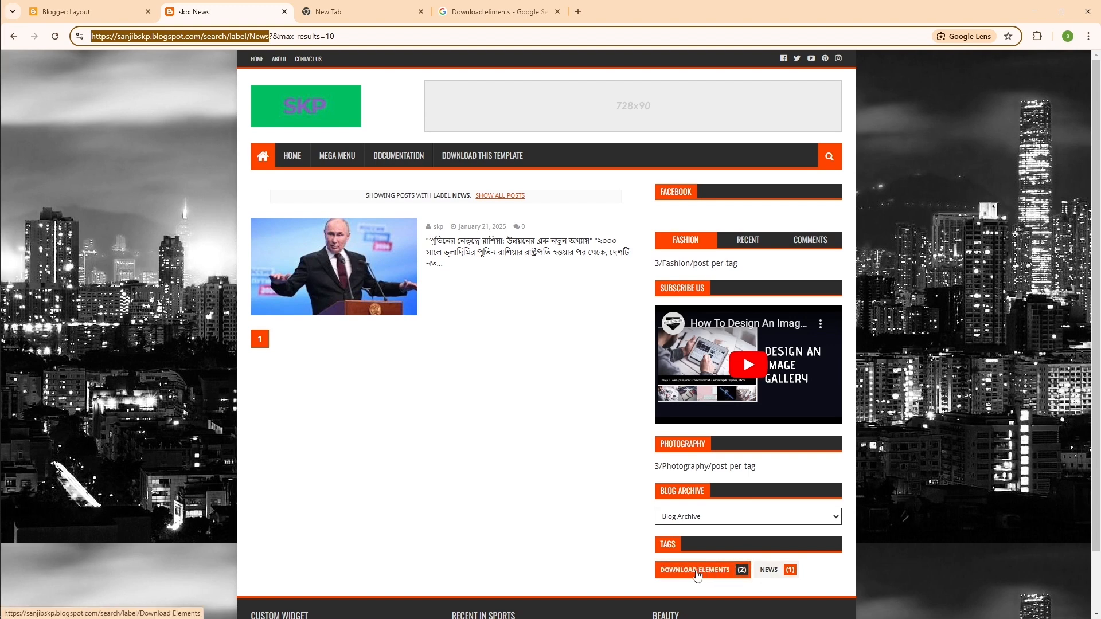
left_click(770, 573)
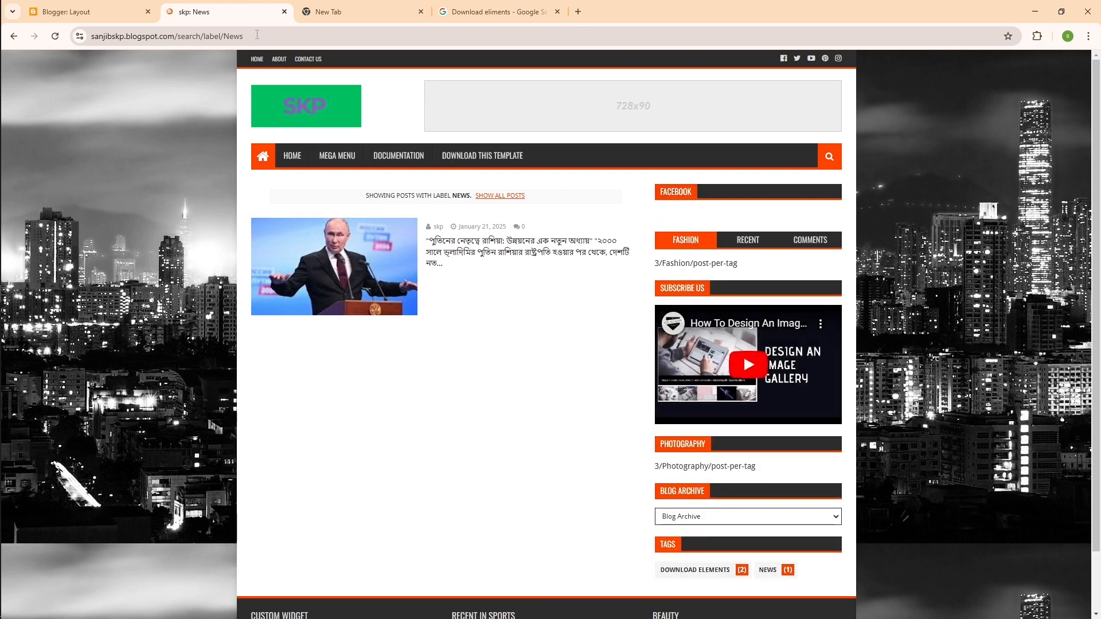
left_click(270, 36)
left_click_drag(304, 41, 90, 38)
key("ctrl+c")
right_click(123, 40)
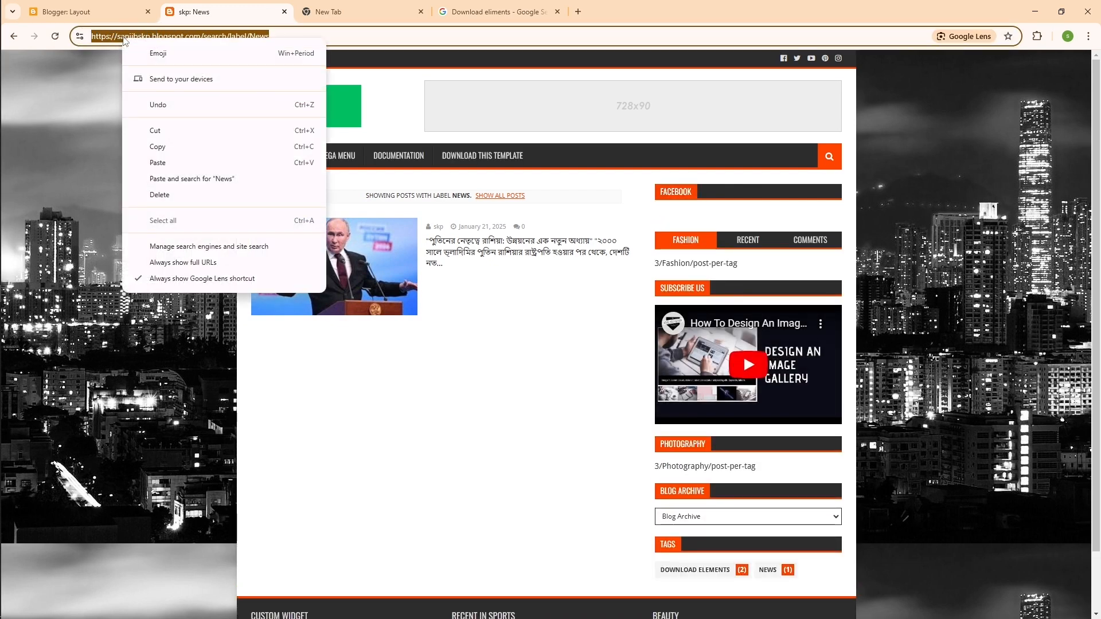
left_click(175, 147)
Paste the copied News label address as the News link's site URL and save the link and the Main Menu gadget.
left_click(86, 12)
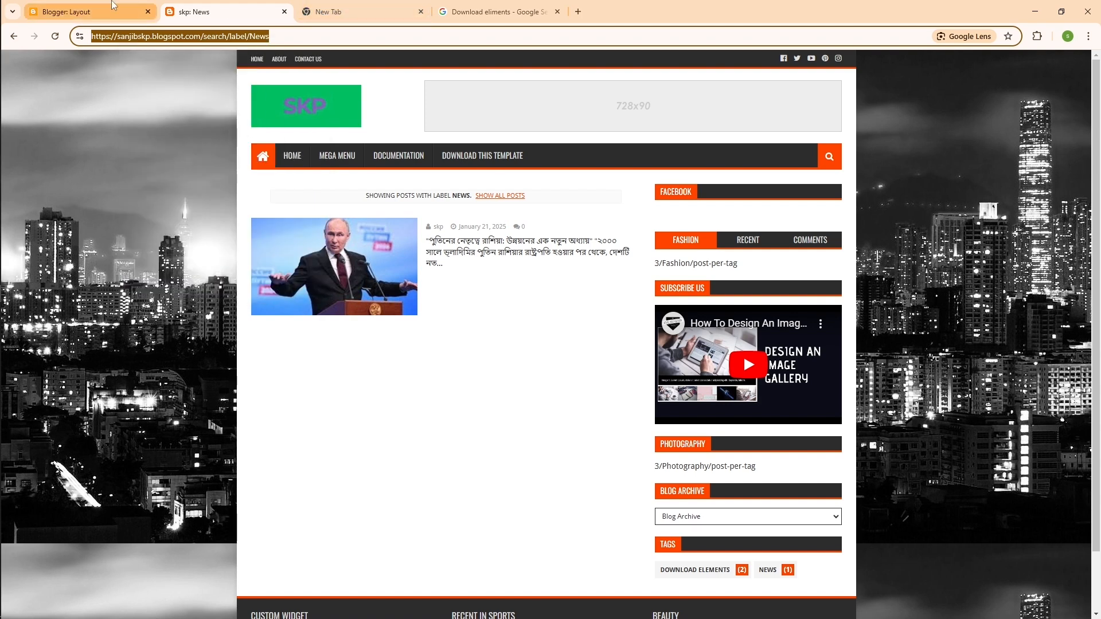
right_click(432, 354)
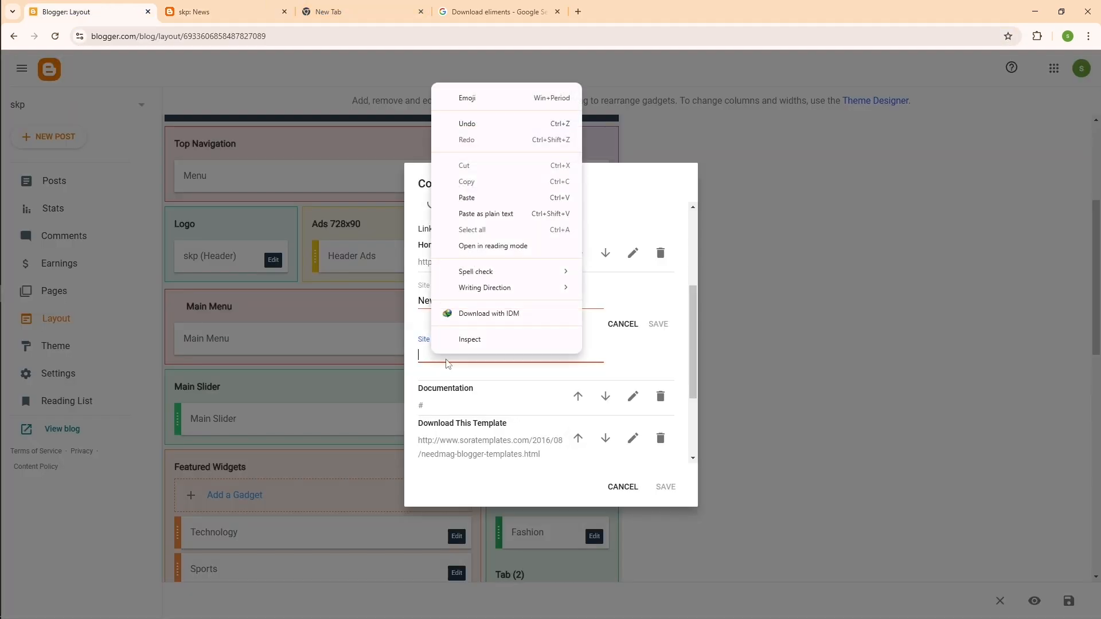
left_click(459, 197)
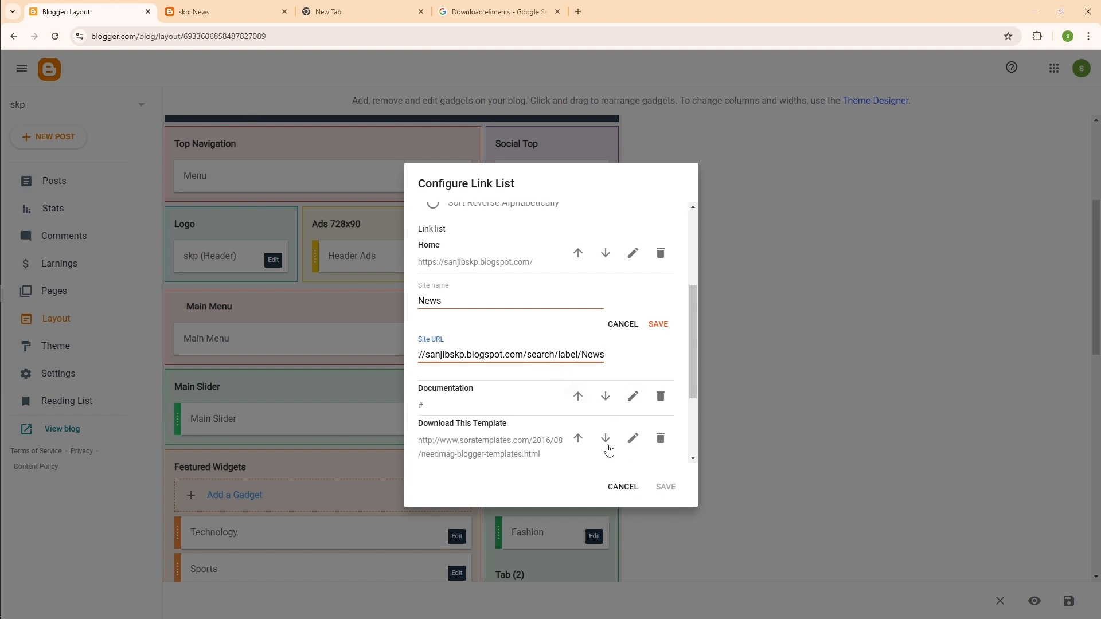
left_click(661, 327)
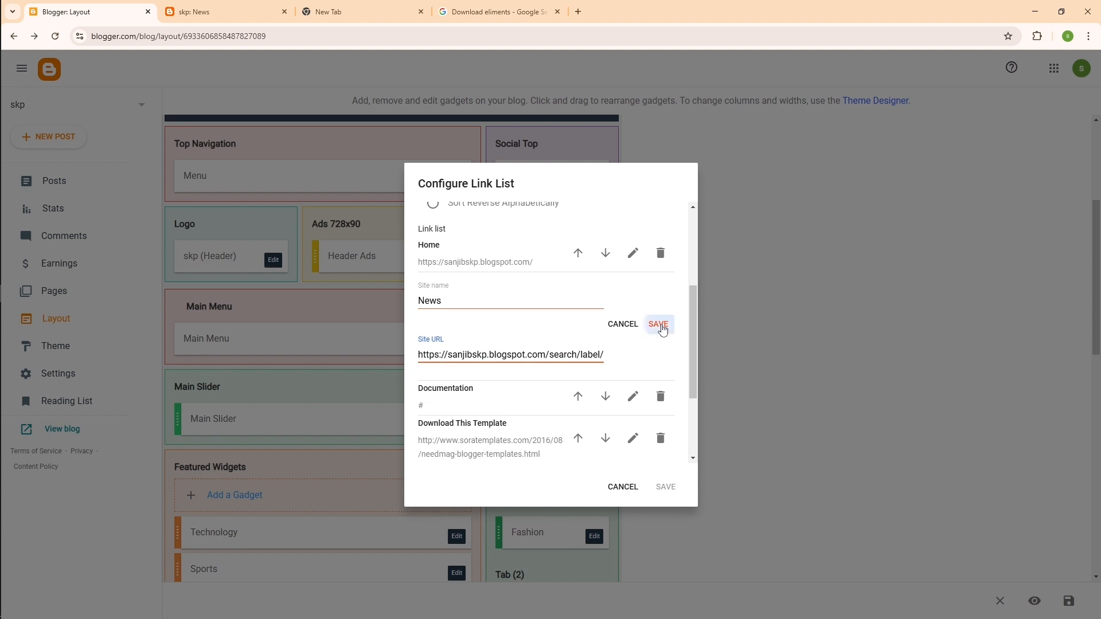
left_click(665, 491)
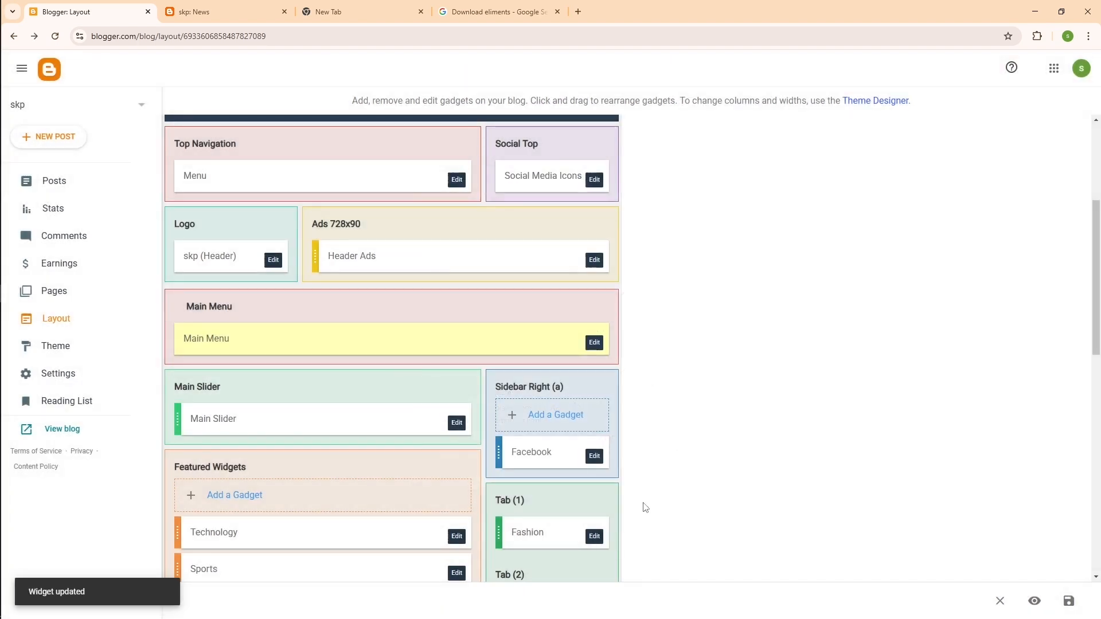
Reload the live blog and test the News and Home links in the main menu.
left_click(188, 9)
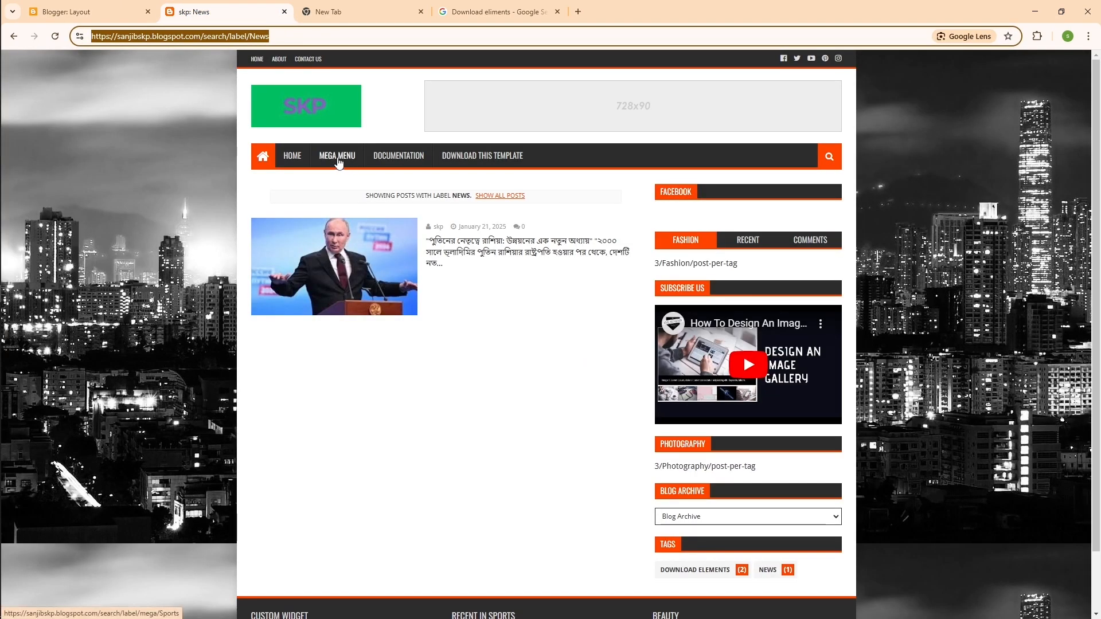
left_click(406, 110)
right_click(407, 111)
left_click(416, 147)
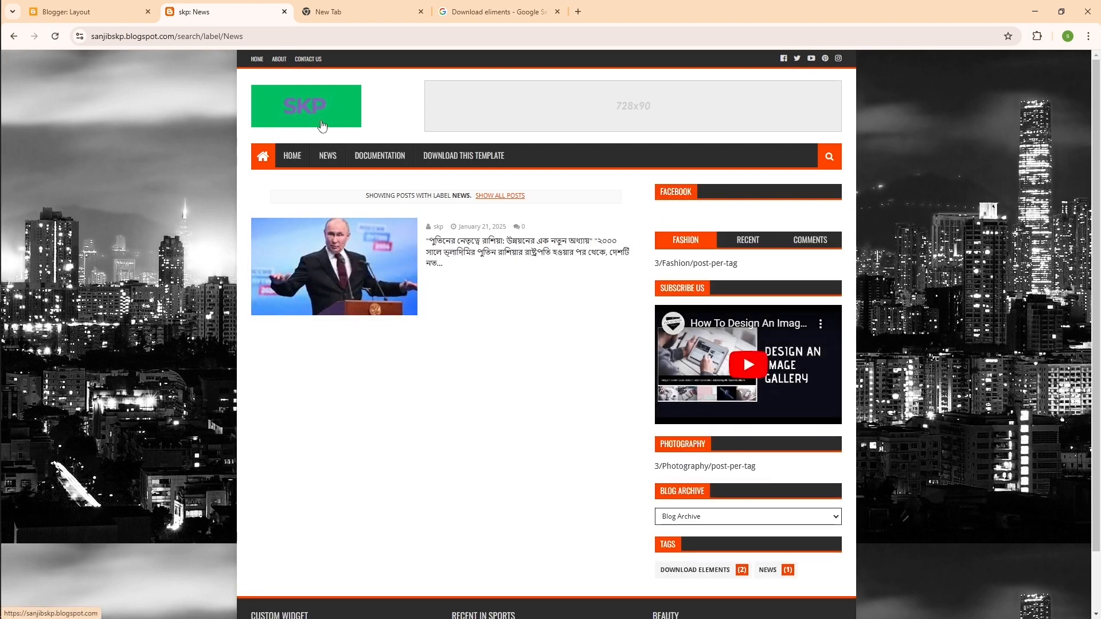
left_click(330, 159)
left_click(294, 157)
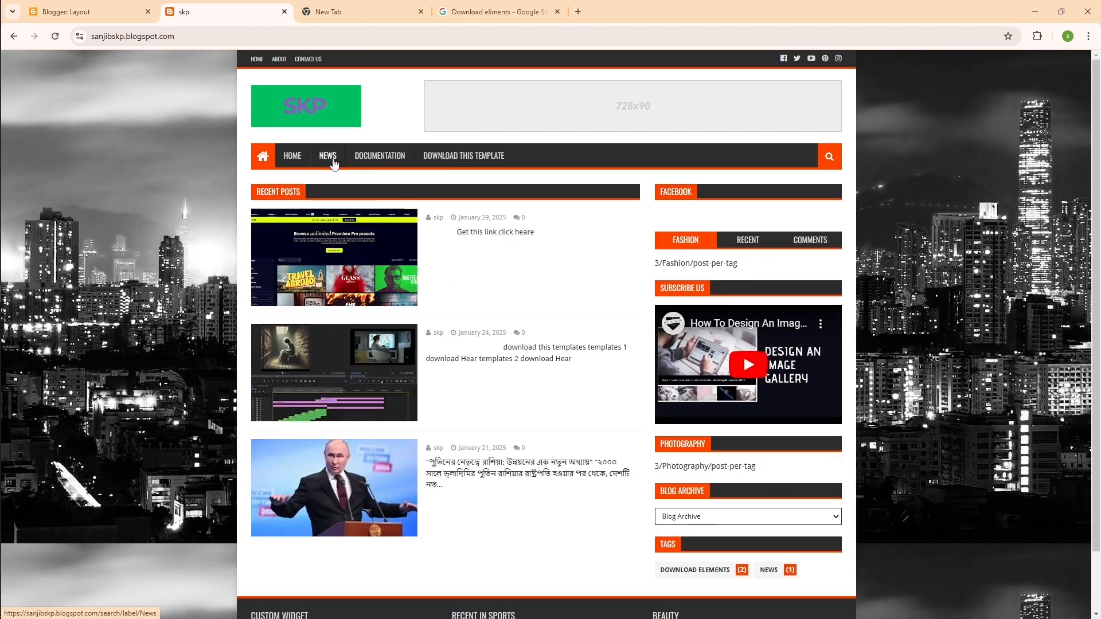
Copy the word Movies from the category names in the New Tab's address text.
left_click(355, 16)
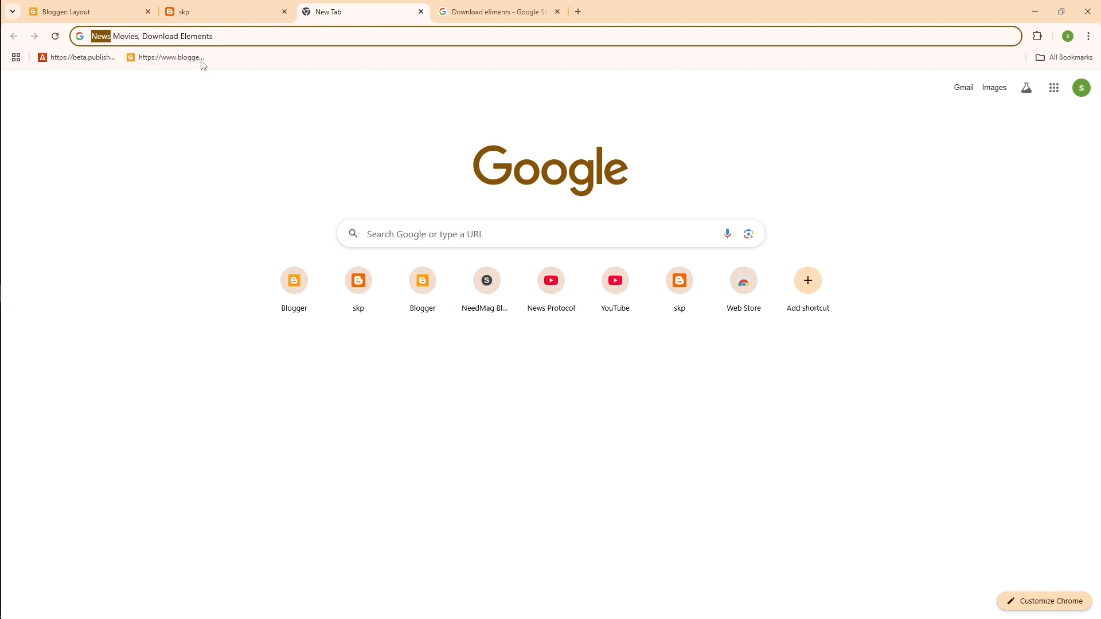
left_click(136, 36)
left_click_drag(126, 38, 114, 37)
right_click(118, 39)
left_click(168, 120)
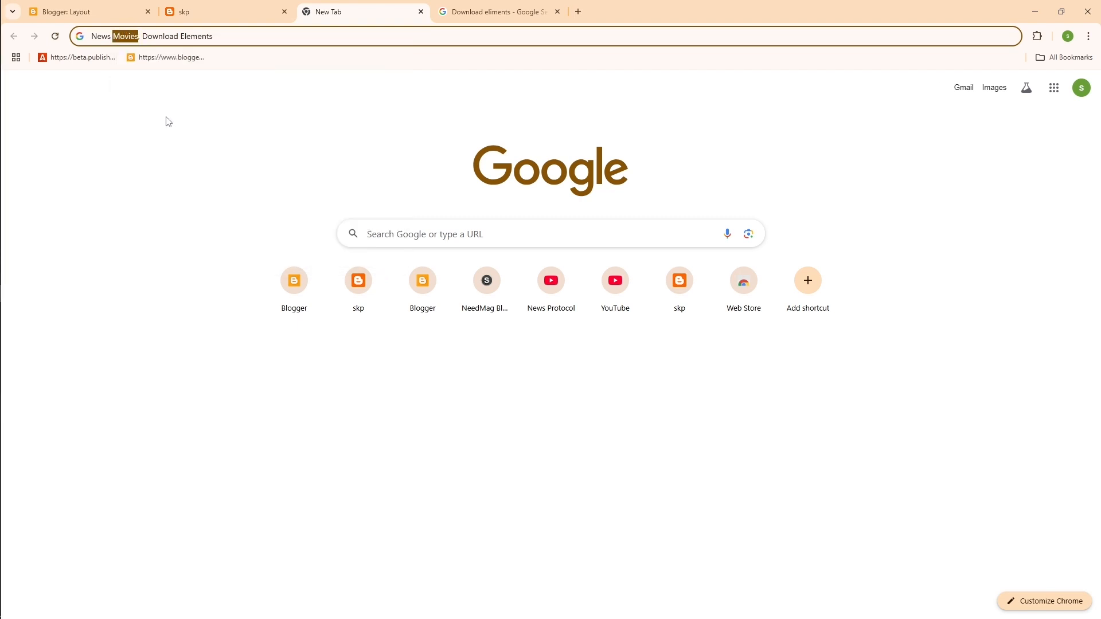
Set the Documentation link's site name to Movies in the Main Menu gadget by pasting the copied word.
left_click(80, 11)
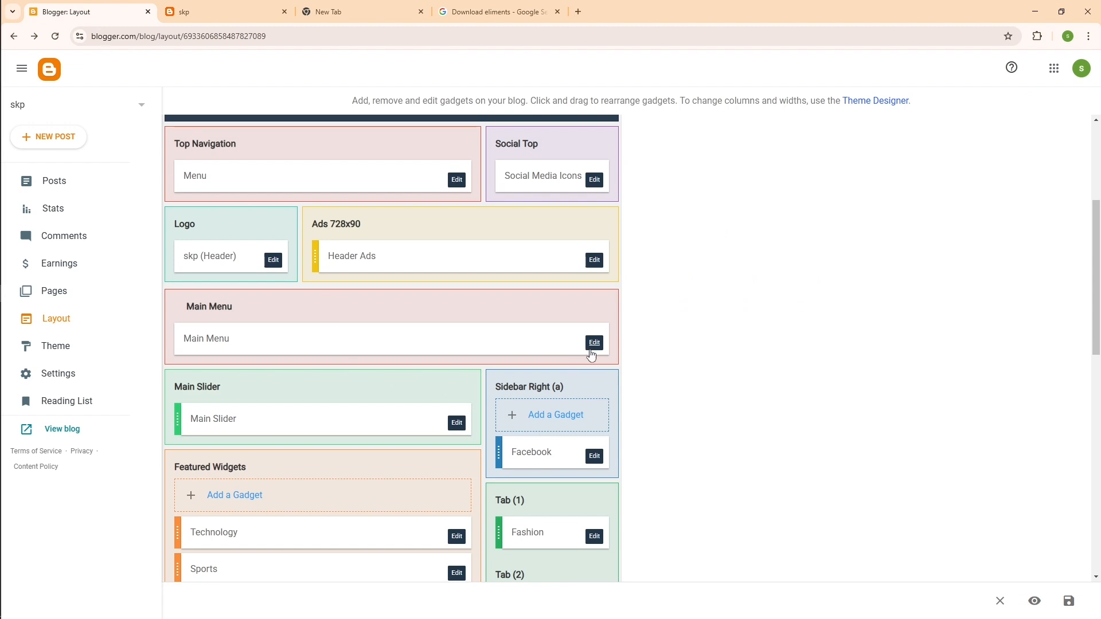
left_click(594, 344)
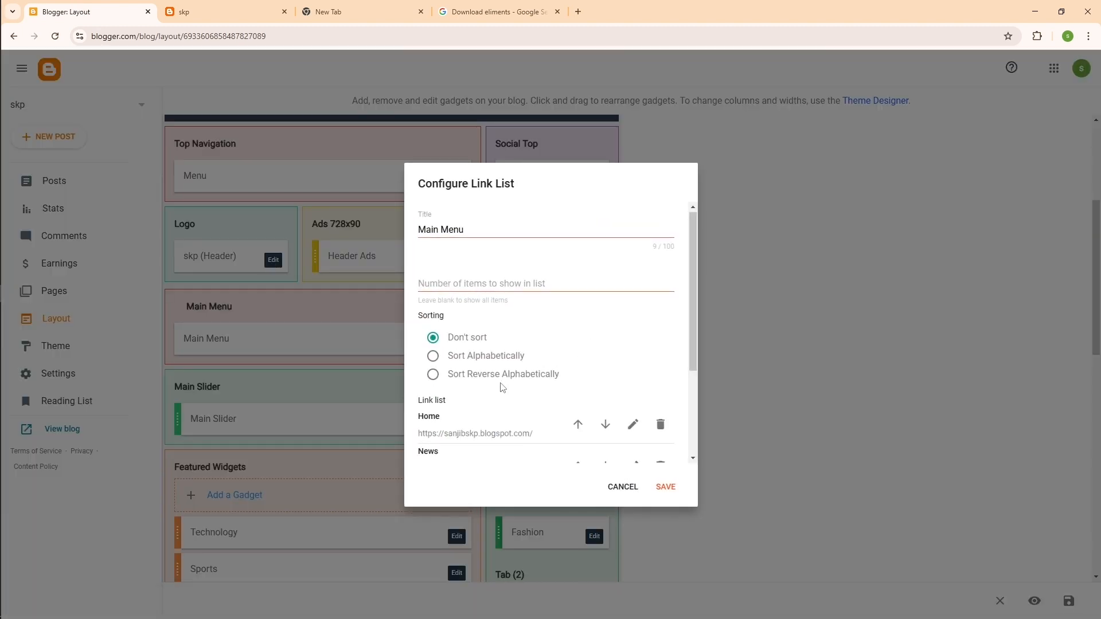
scroll(500, 385, "down", 2)
left_click(633, 373)
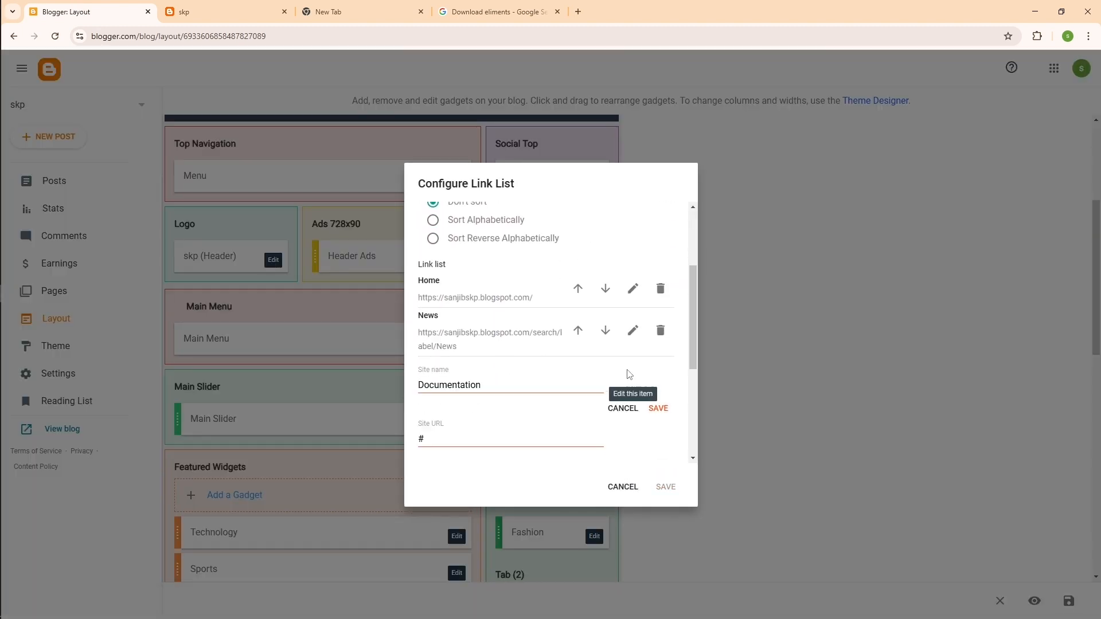
left_click_drag(516, 388, 429, 382)
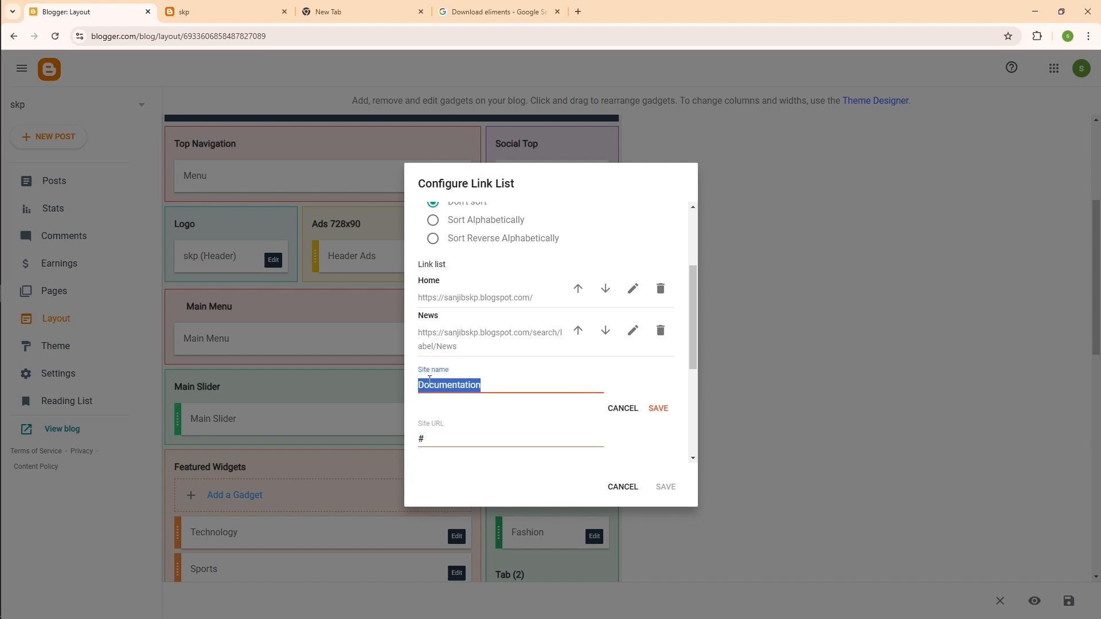
right_click(430, 380)
left_click(471, 167)
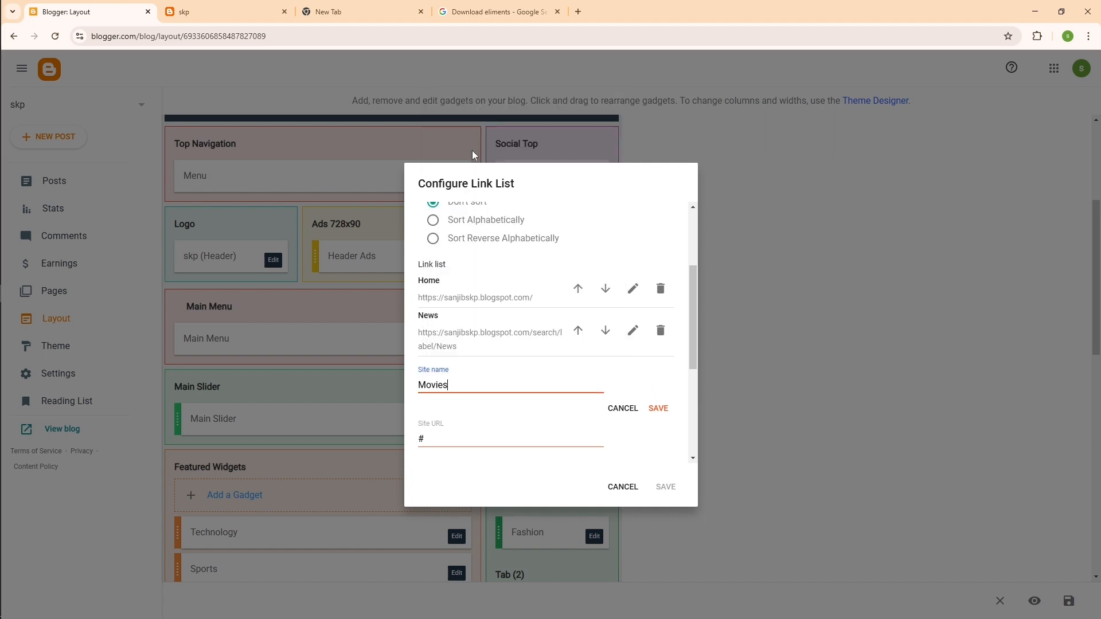
Save the Movies menu item and the Main Menu link list.
left_click(658, 409)
left_click(669, 489)
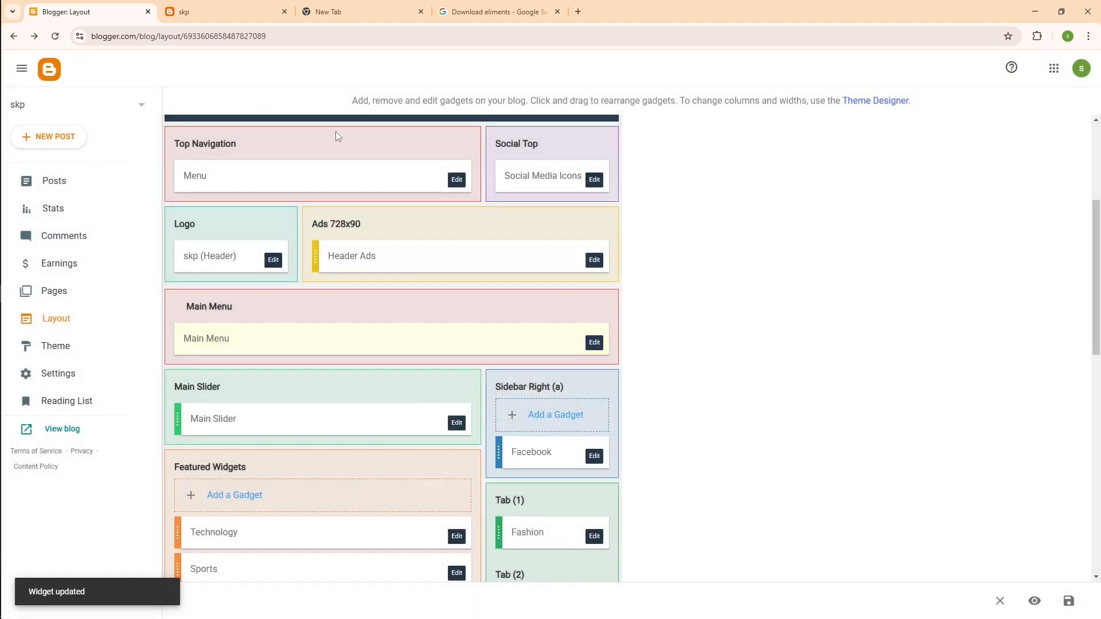
Copy the text "Download Elements" from the address bar of the blank browser page and return to the blog layout.
left_click(395, 13)
left_click_drag(222, 36, 139, 33)
right_click(149, 36)
left_click(218, 114)
left_click(86, 13)
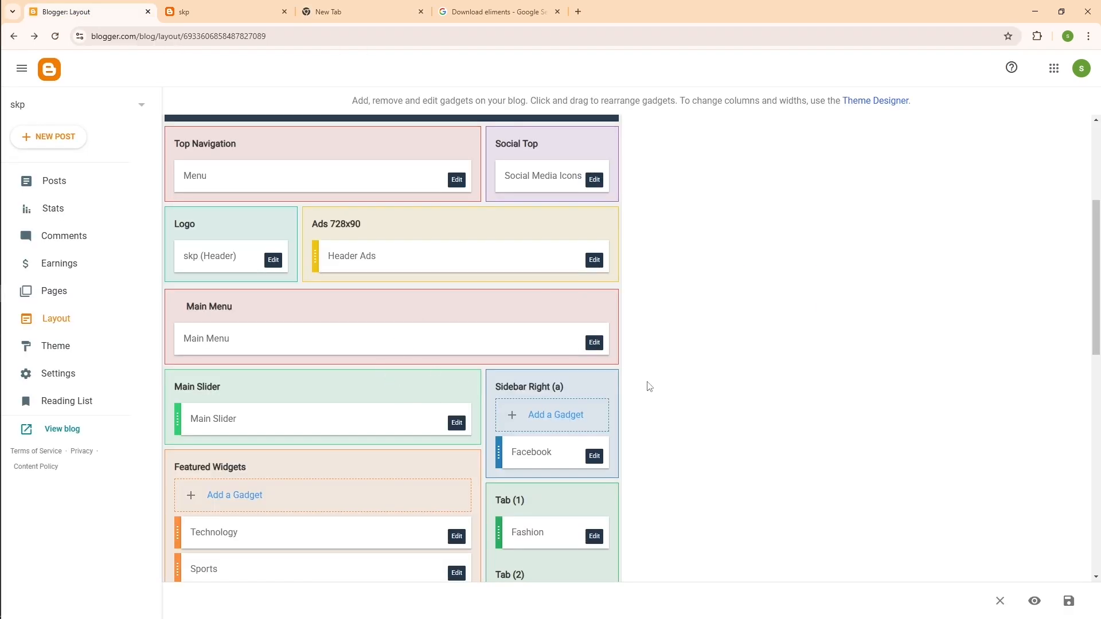
In the Main Menu link list, rename the Download This Template item as "Download Elements".
left_click(595, 343)
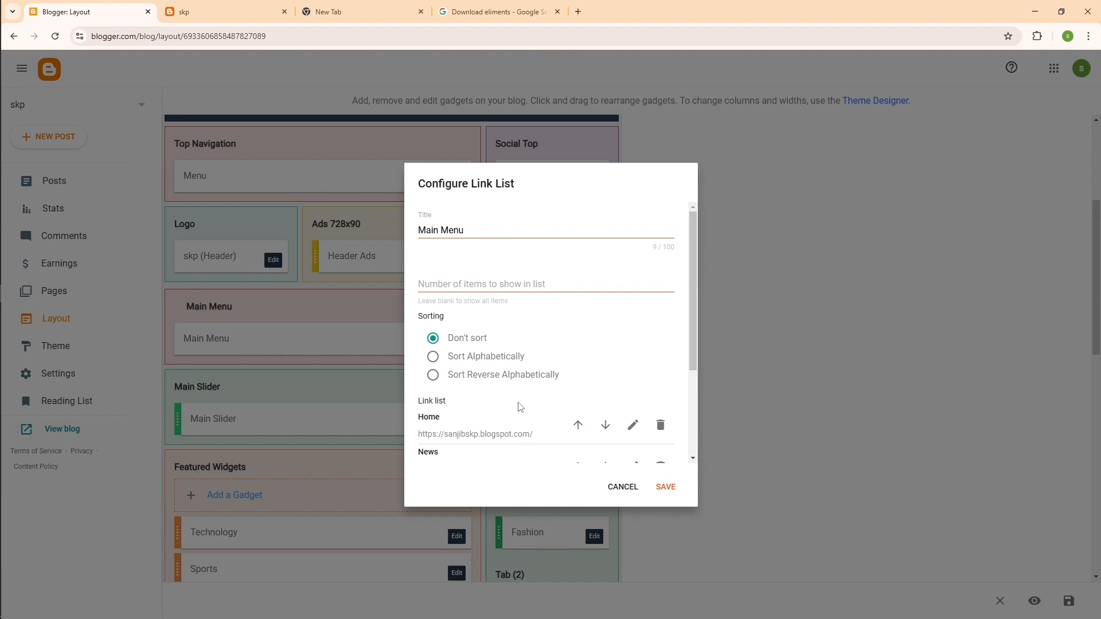
scroll(516, 404, "down", 3)
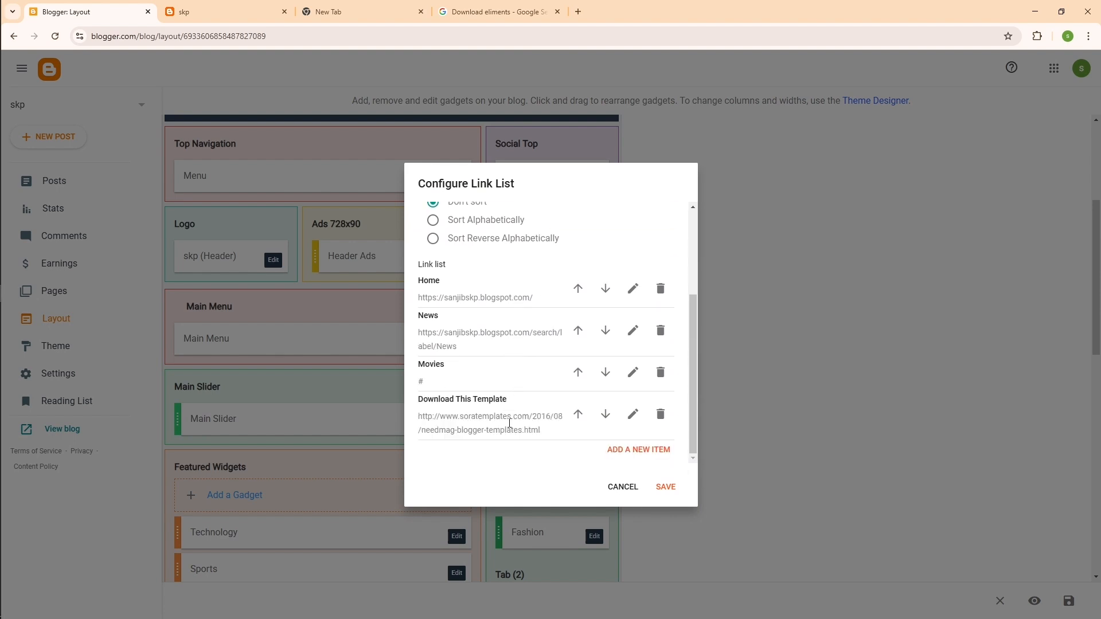
left_click(633, 414)
left_click_drag(528, 420, 415, 416)
right_click(443, 418)
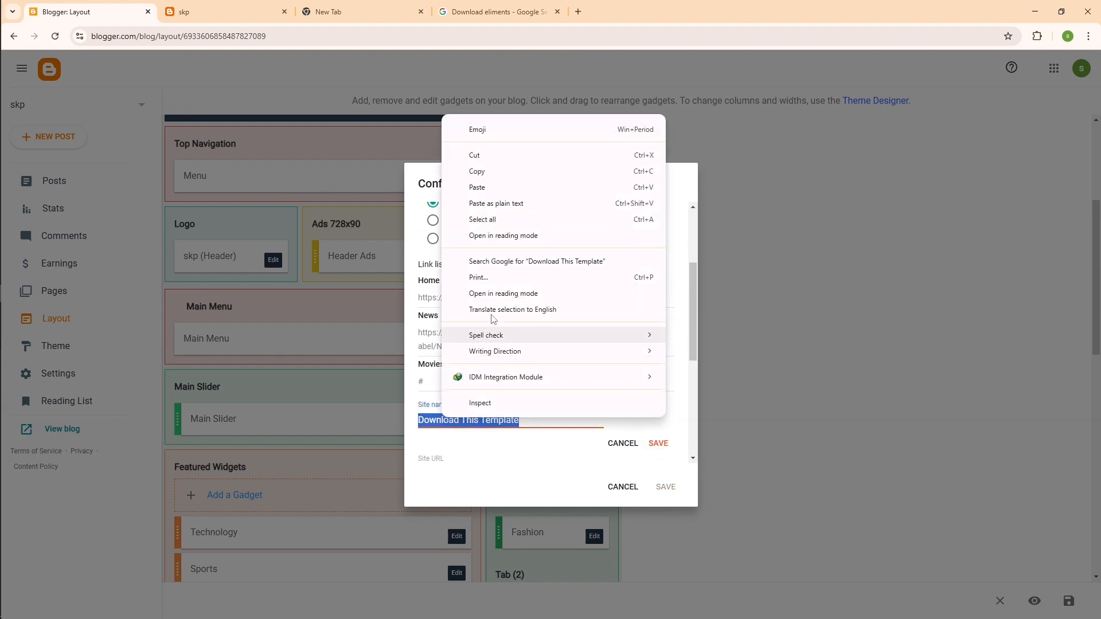
left_click(479, 187)
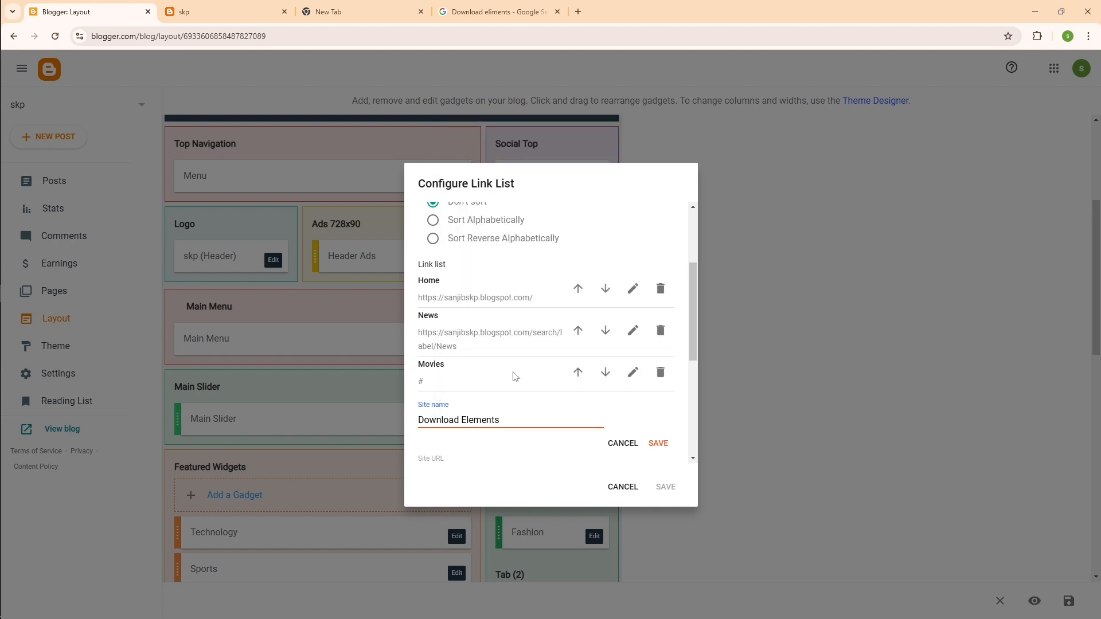
Go to the published blog and open the Download Elements label page to find the menu item's site URL.
scroll(521, 377, "down", 3)
left_click(505, 302)
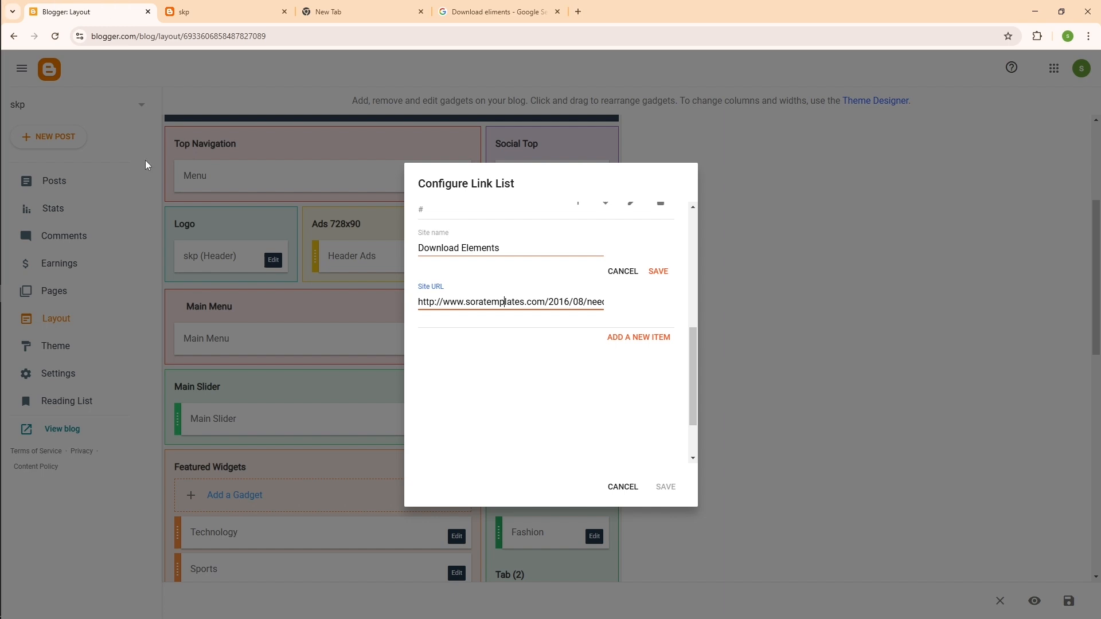
left_click(234, 5)
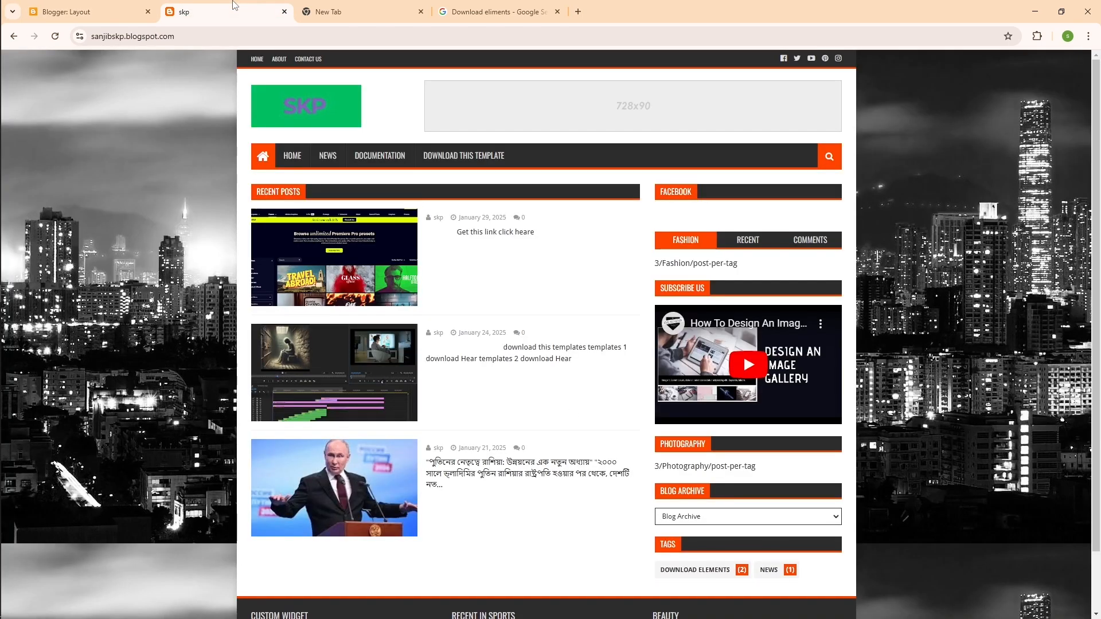
left_click(711, 571)
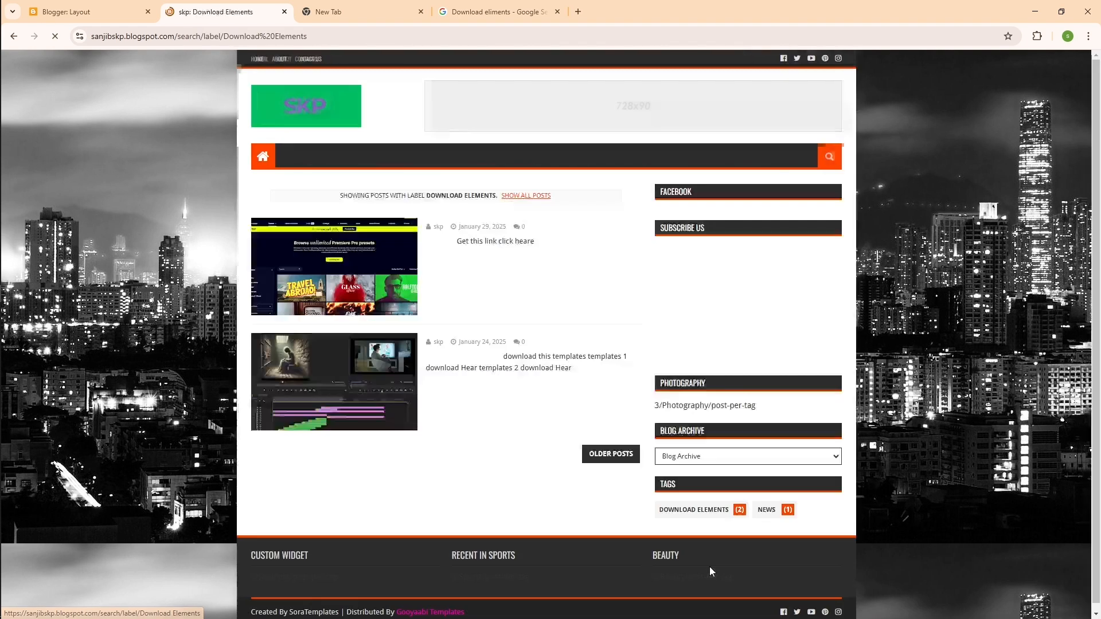
double_click(299, 37)
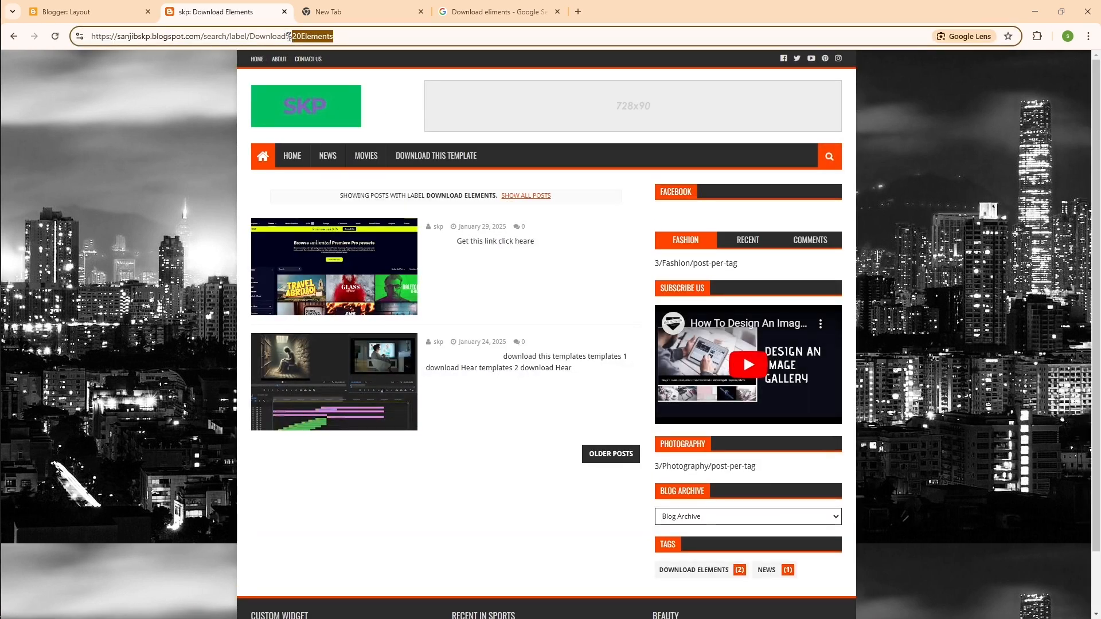
left_click(659, 576)
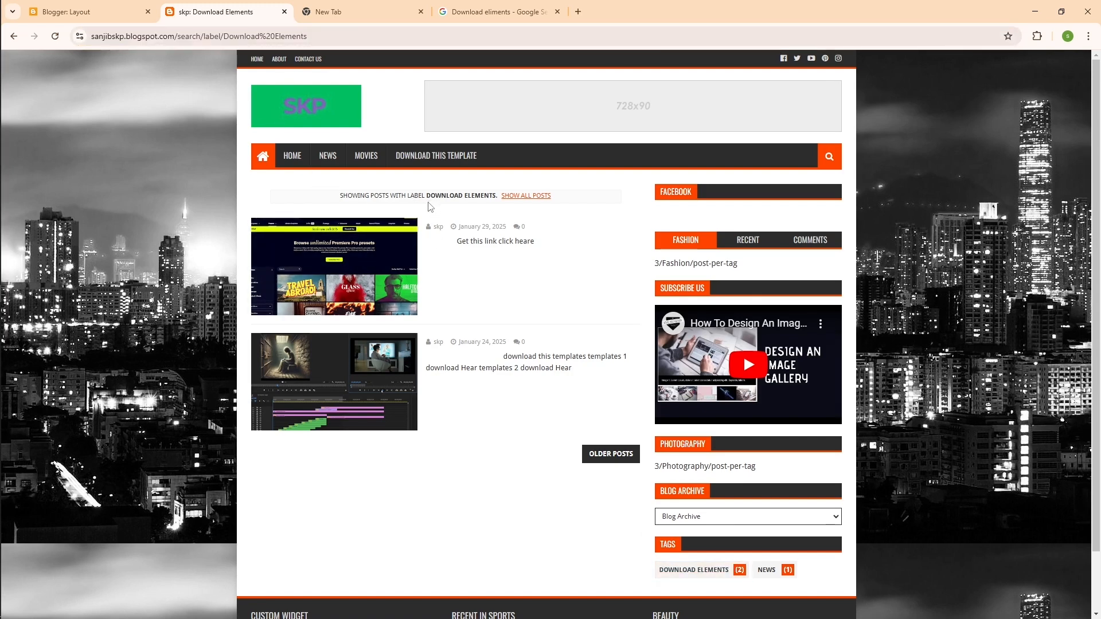
left_click(382, 251)
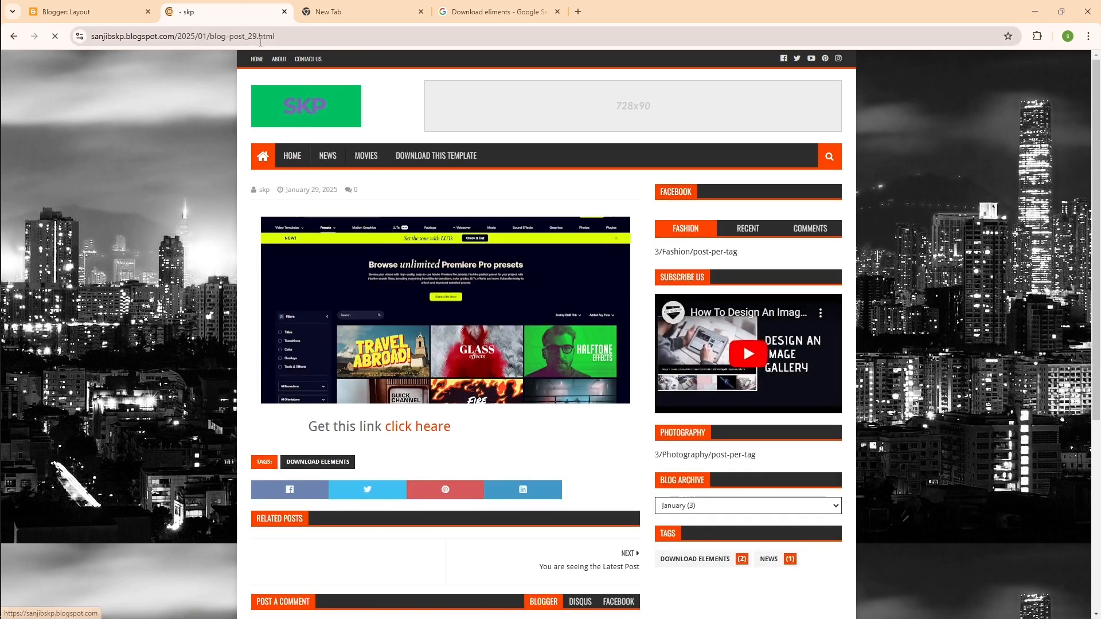
left_click(689, 561)
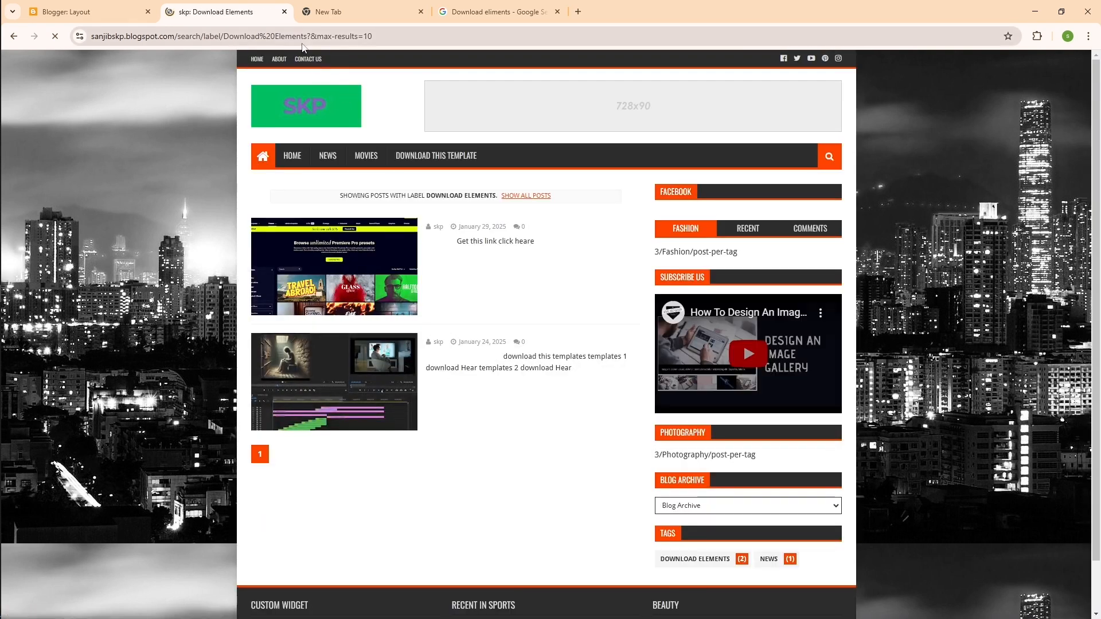
Copy the label page's address up to "Download%20Elements", leaving out the max-results parameter.
left_click(285, 35)
left_click(294, 38)
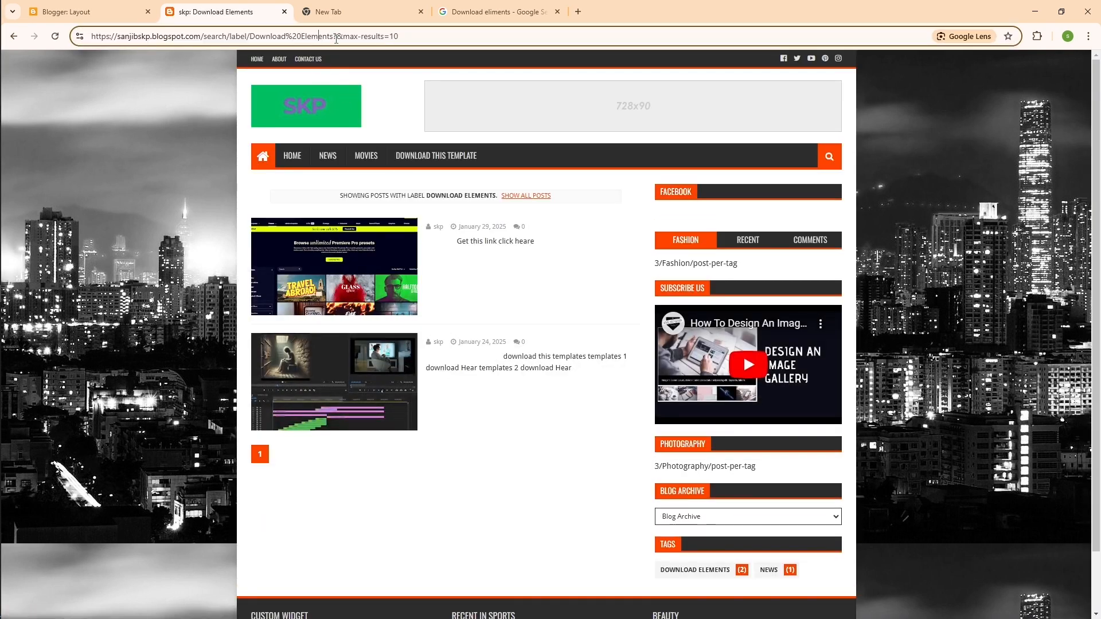
left_click_drag(333, 36, 90, 38)
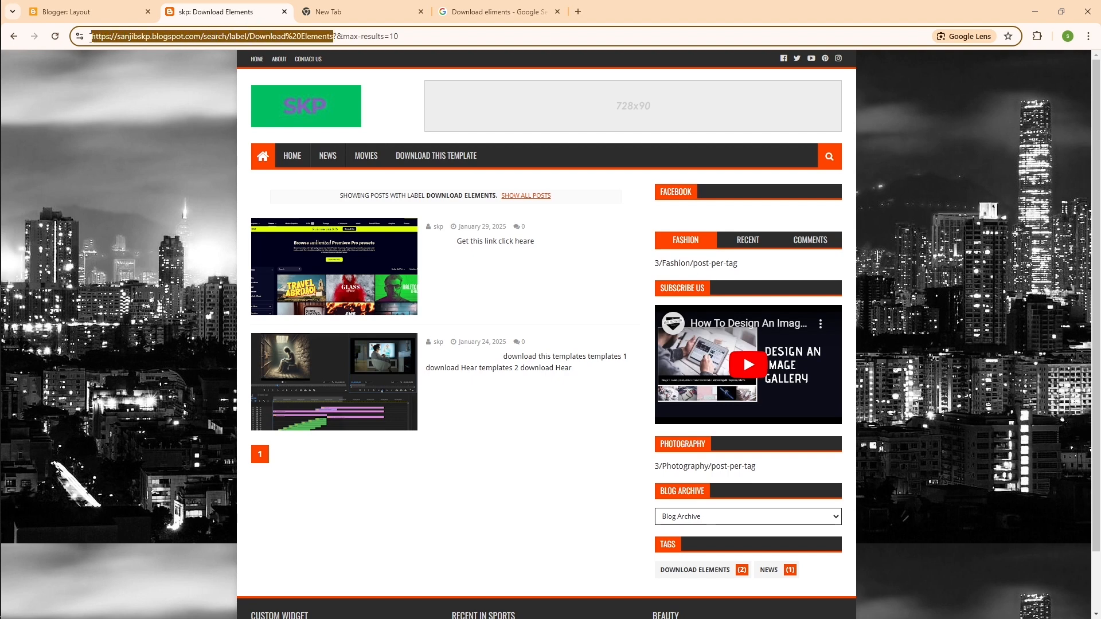
right_click(125, 41)
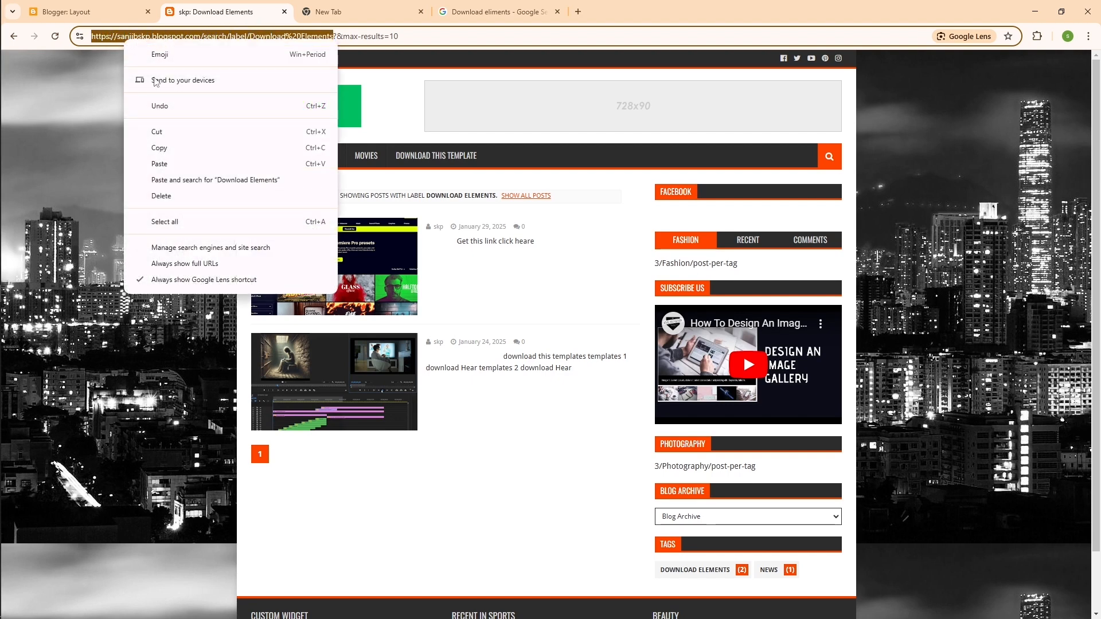
left_click(179, 152)
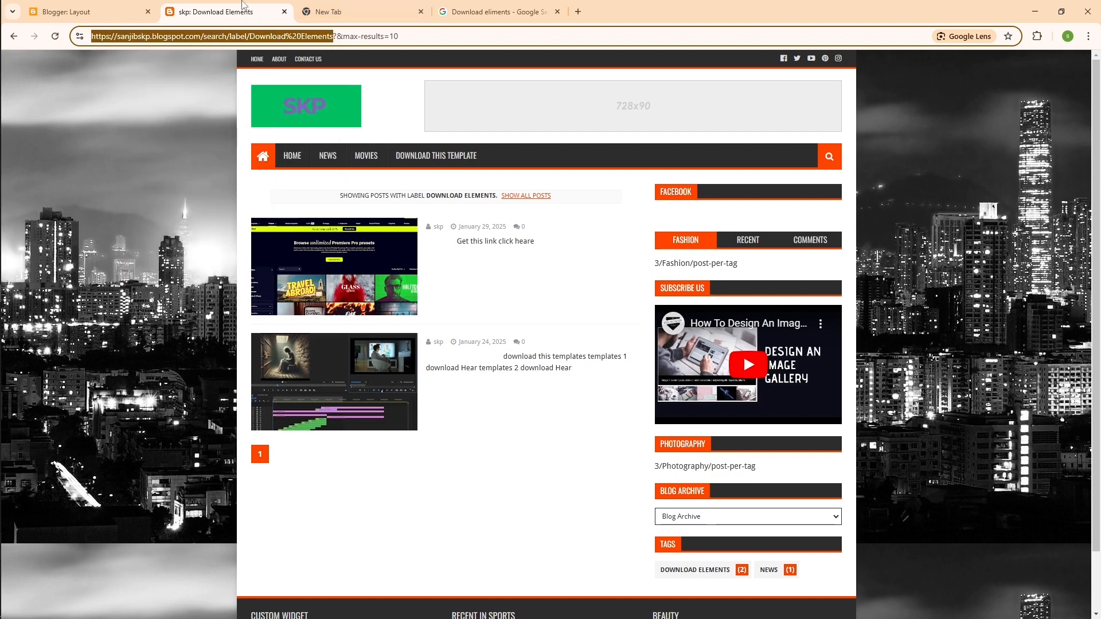
Replace the Download Elements item's site URL with the copied label address, and save the item and the Main Menu link list.
left_click(102, 10)
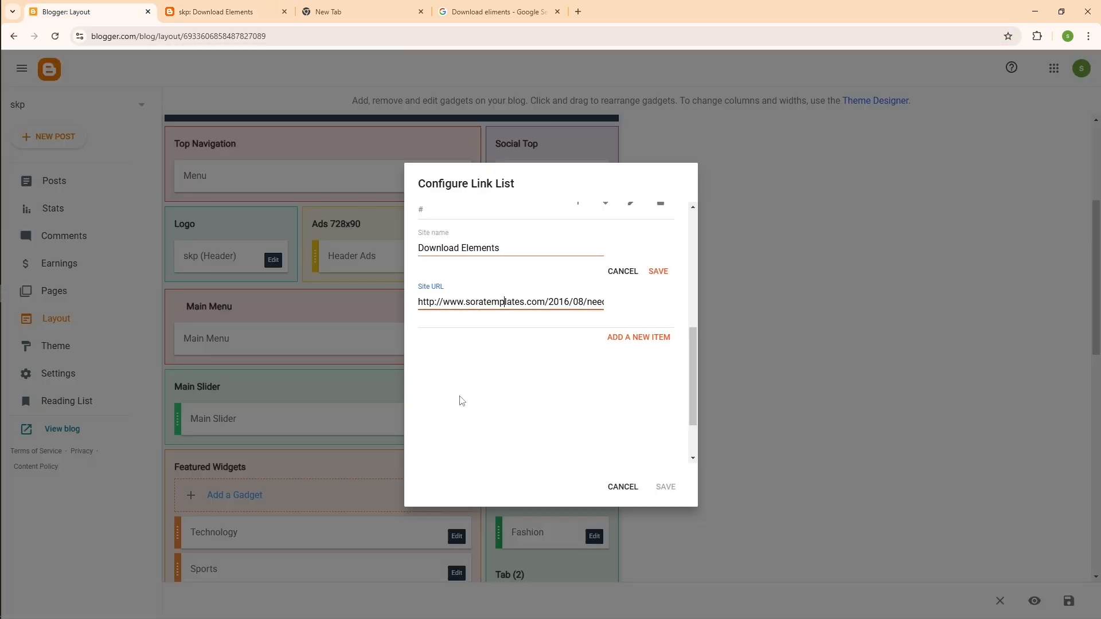
triple_click(516, 307)
right_click(515, 302)
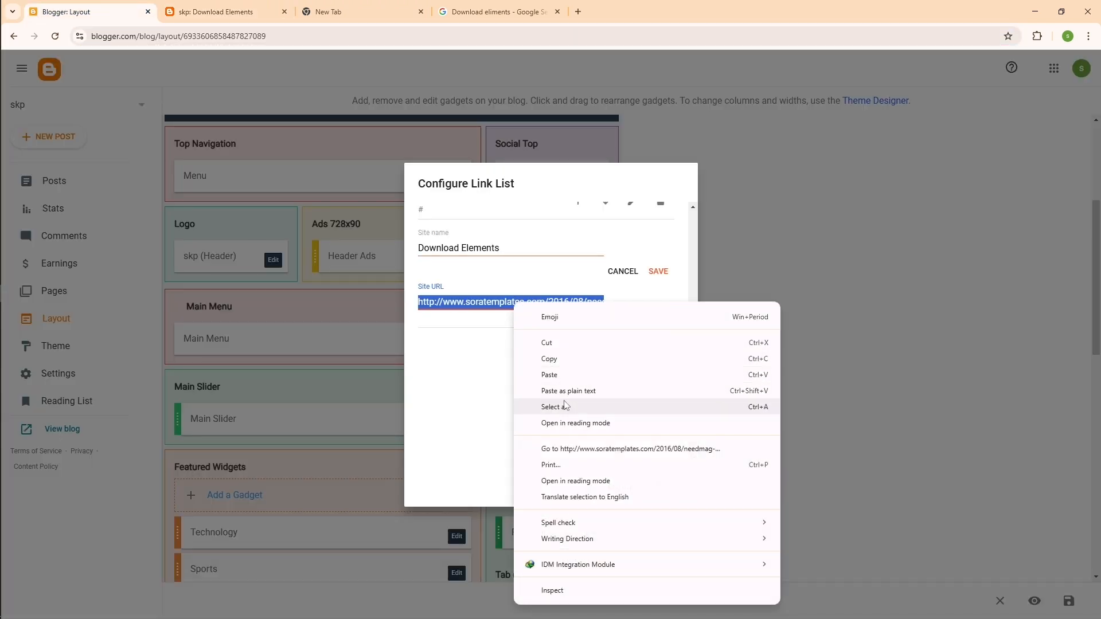
left_click(556, 380)
left_click(662, 274)
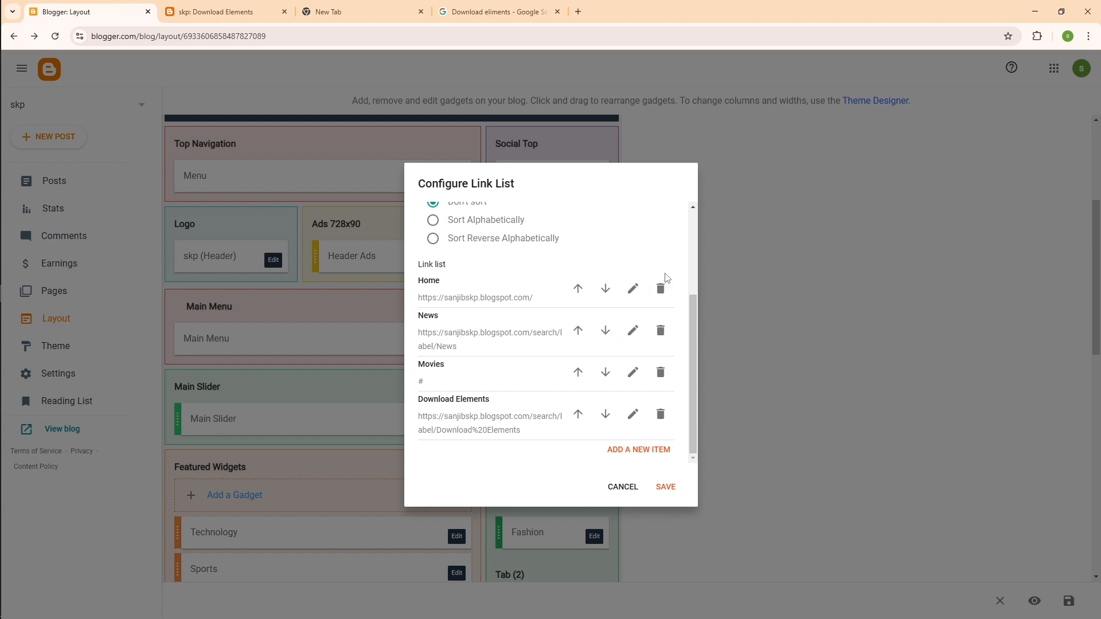
left_click(667, 488)
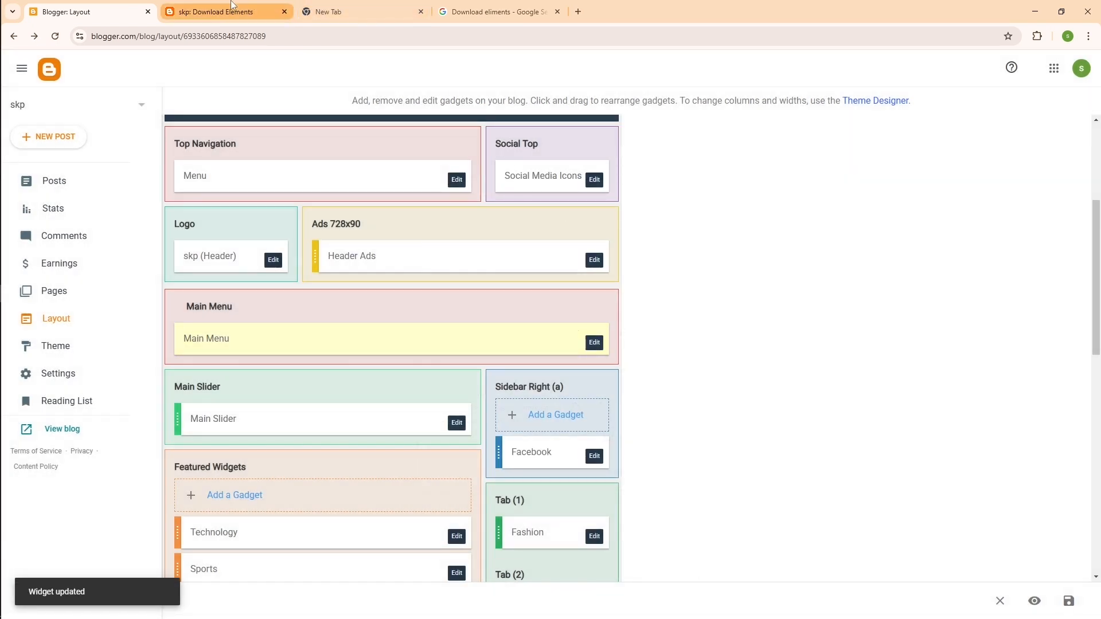
Reload the published blog and test the Download Elements, Movies and News links in the main menu.
left_click(219, 8)
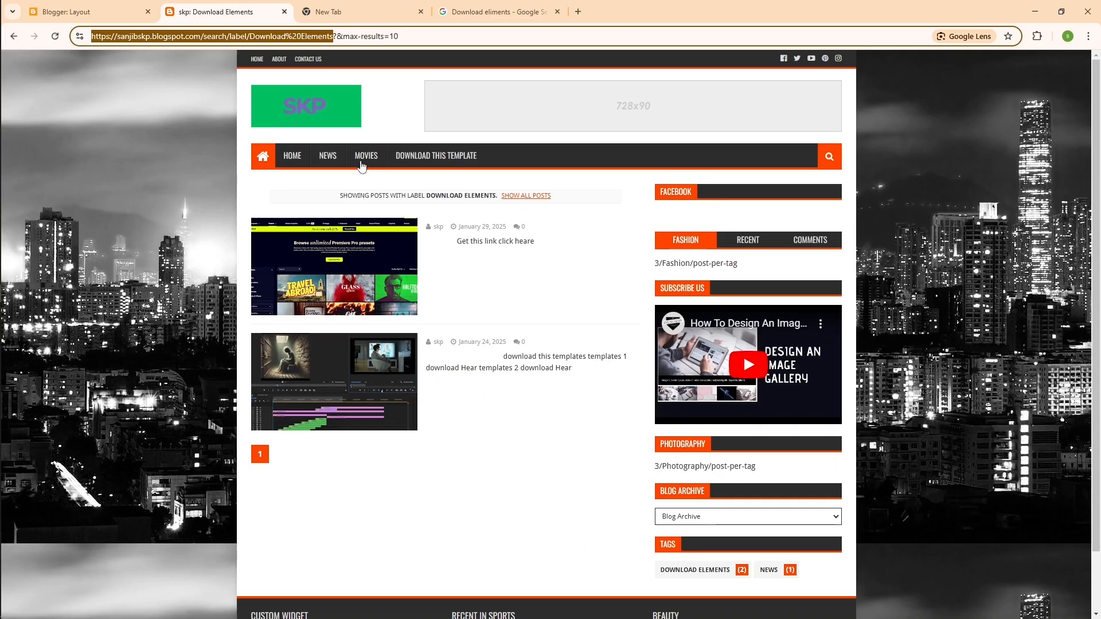
right_click(383, 111)
left_click(429, 156)
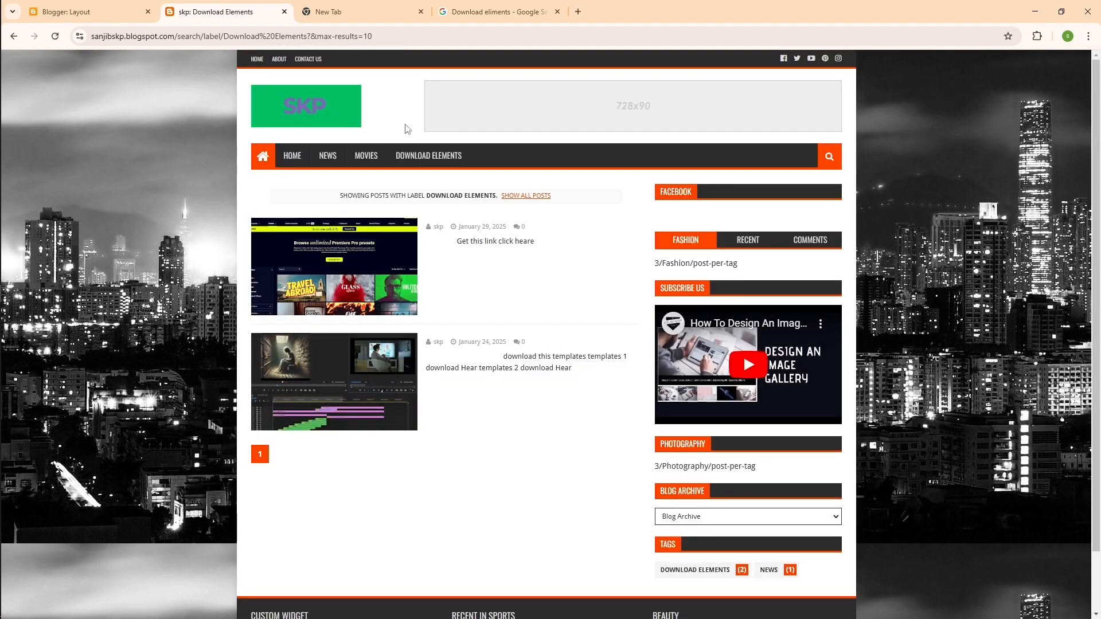
left_click(421, 155)
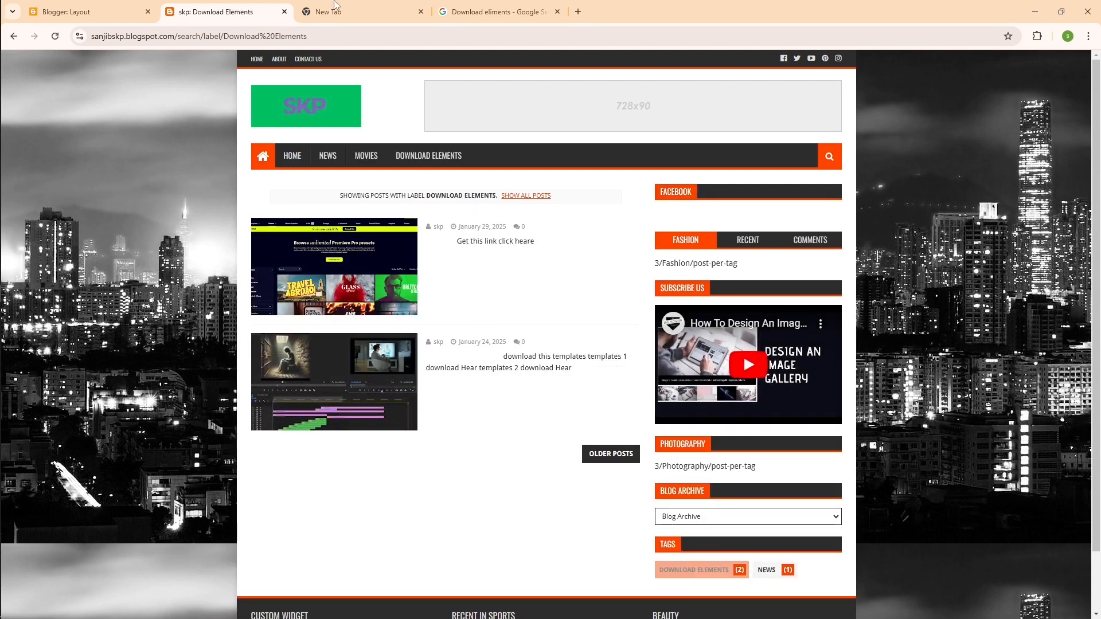
left_click(369, 163)
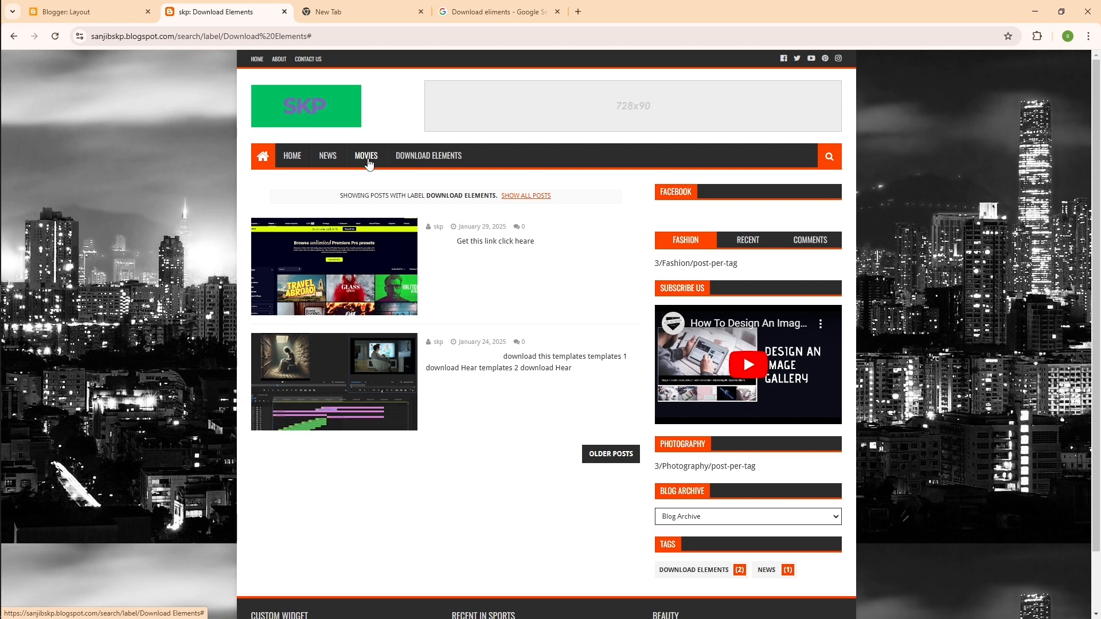
left_click(332, 160)
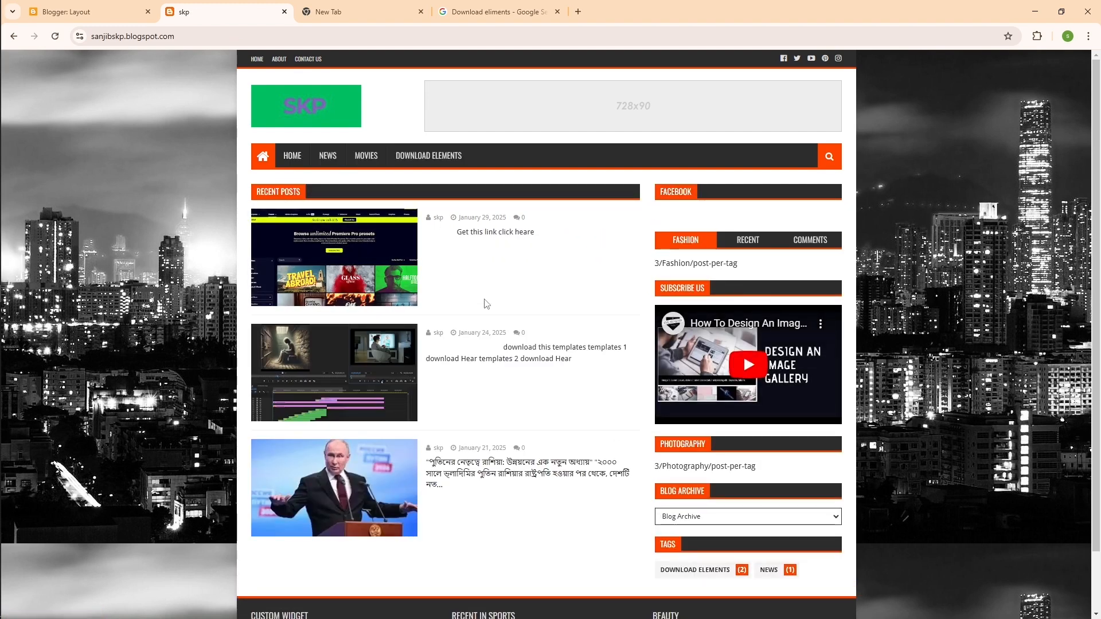
Examine the blog sidebar's Recent, Comments and Fashion sections and its Subscribe Us heading.
left_click(749, 241)
left_click(810, 240)
left_click(749, 242)
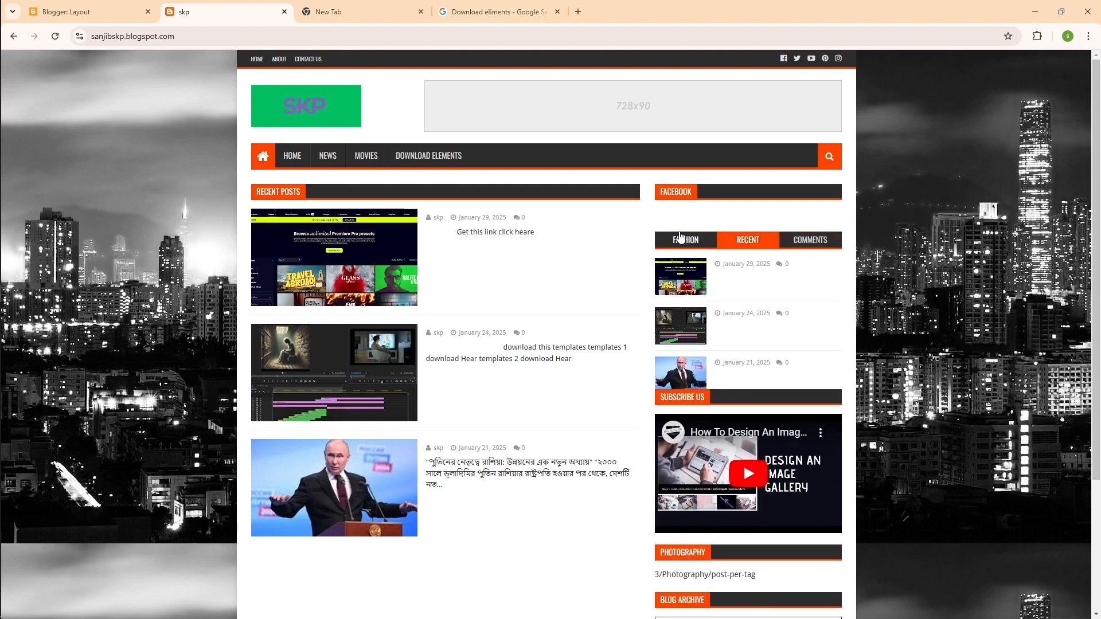
left_click(686, 240)
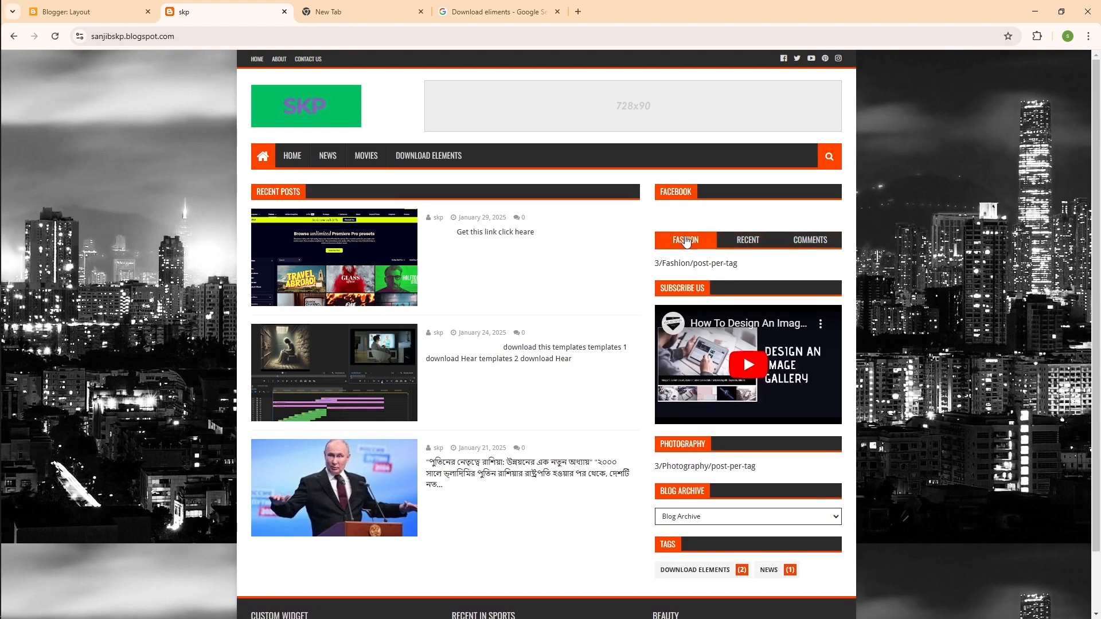
mouse_move(715, 292)
left_mouse_down()
mouse_move(683, 292)
mouse_move(702, 293)
left_mouse_up()
left_click(711, 293)
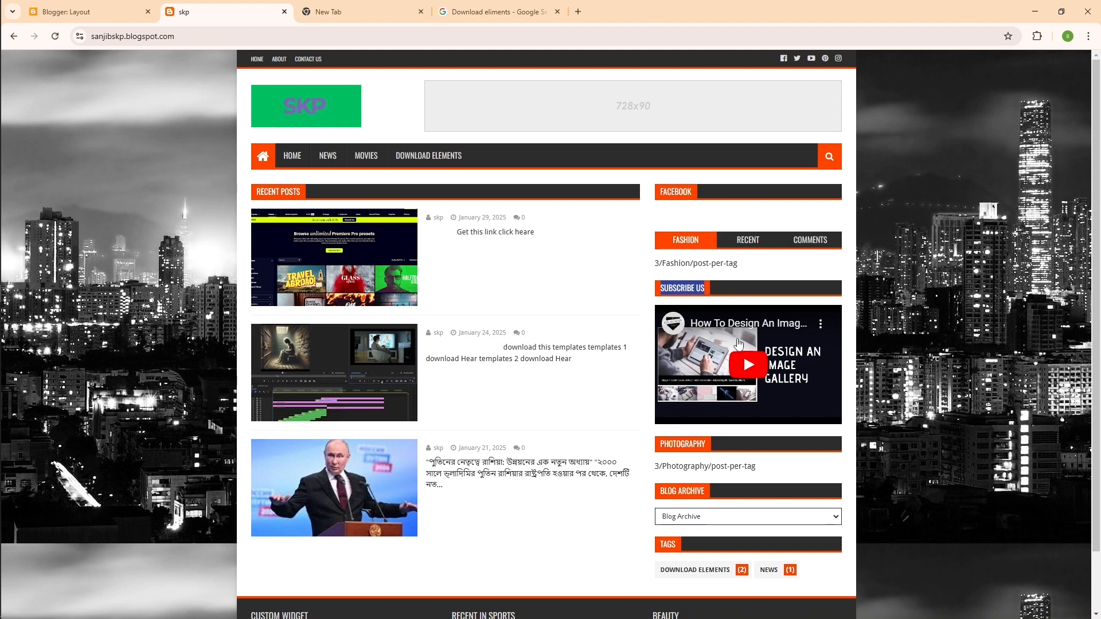
left_click(685, 245)
Remove the Subscribe Us gadget from the Sidebar Right (B) section of the blog layout.
left_click(86, 11)
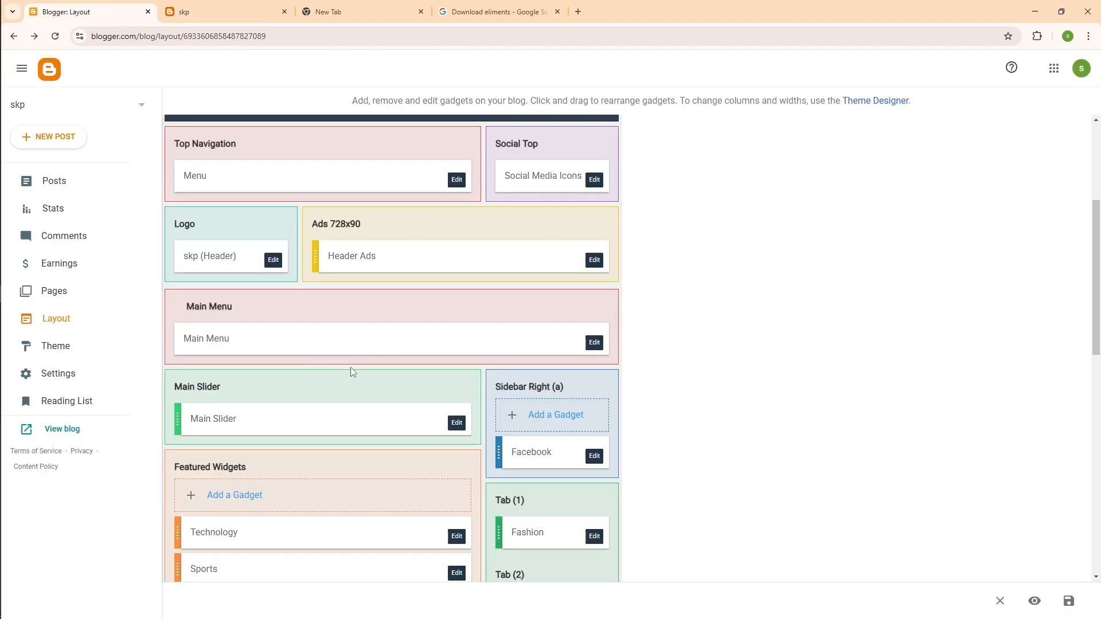
scroll(351, 370, "down", 2)
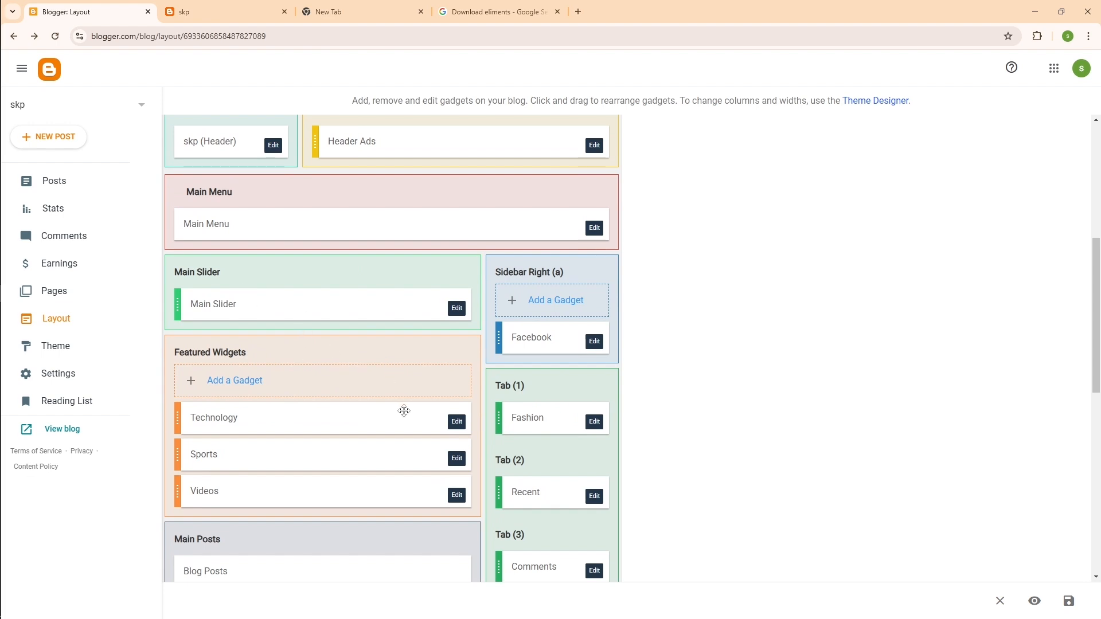
scroll(404, 410, "down", 2)
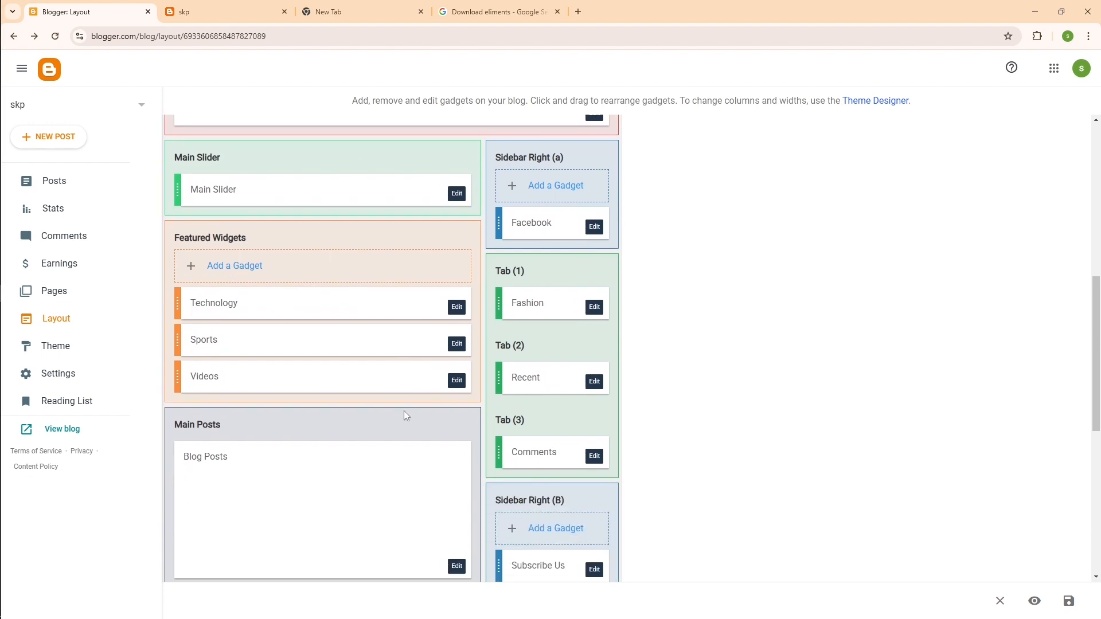
scroll(487, 429, "down", 3)
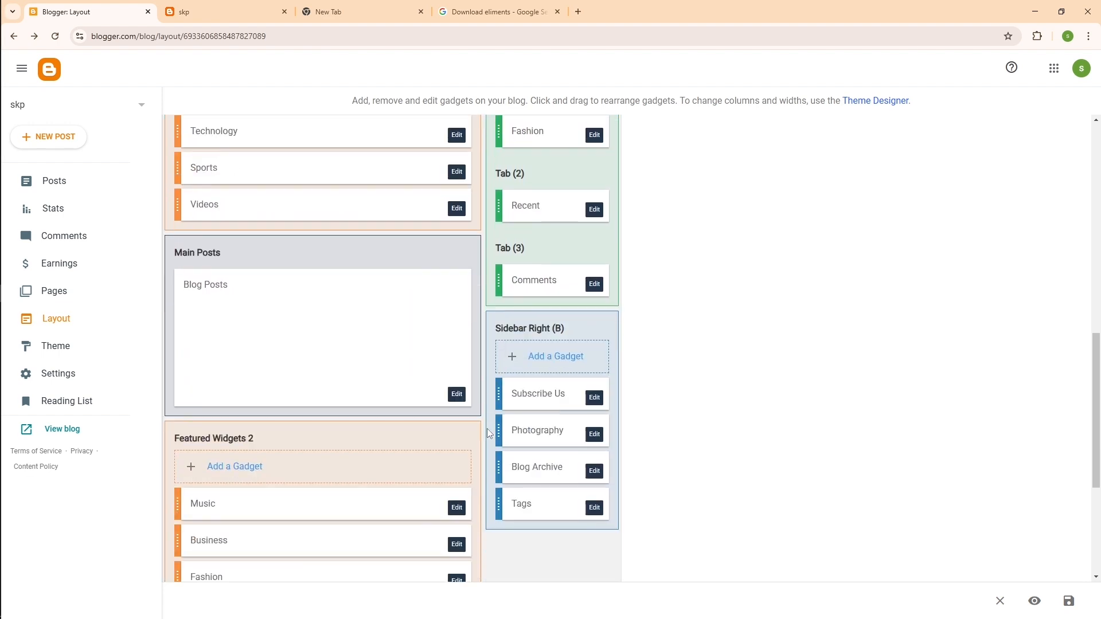
left_click(593, 403)
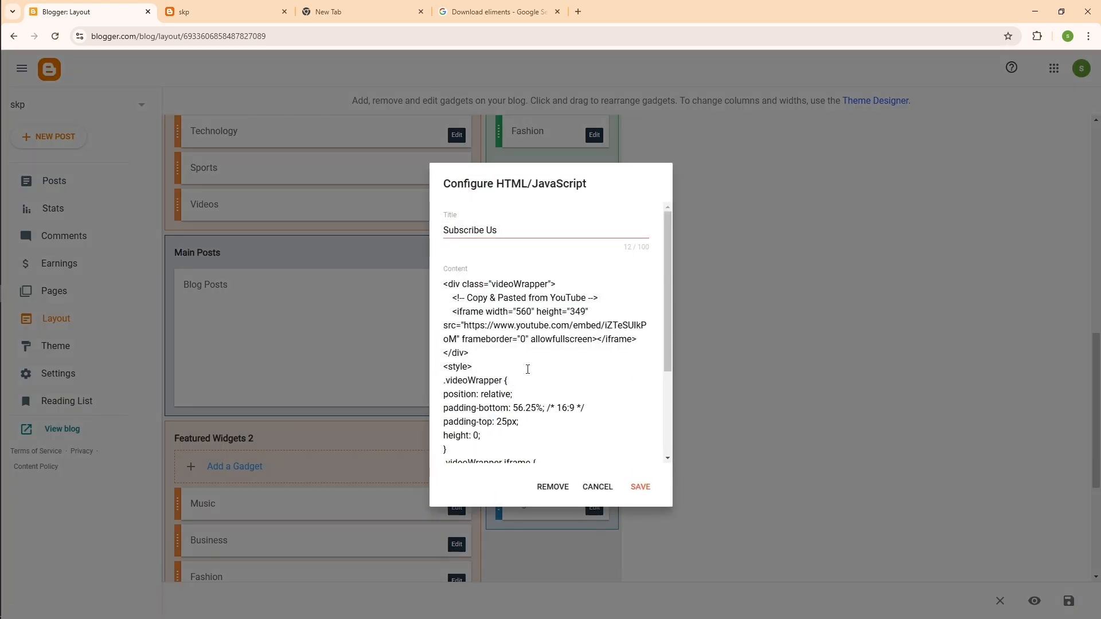
left_click(556, 487)
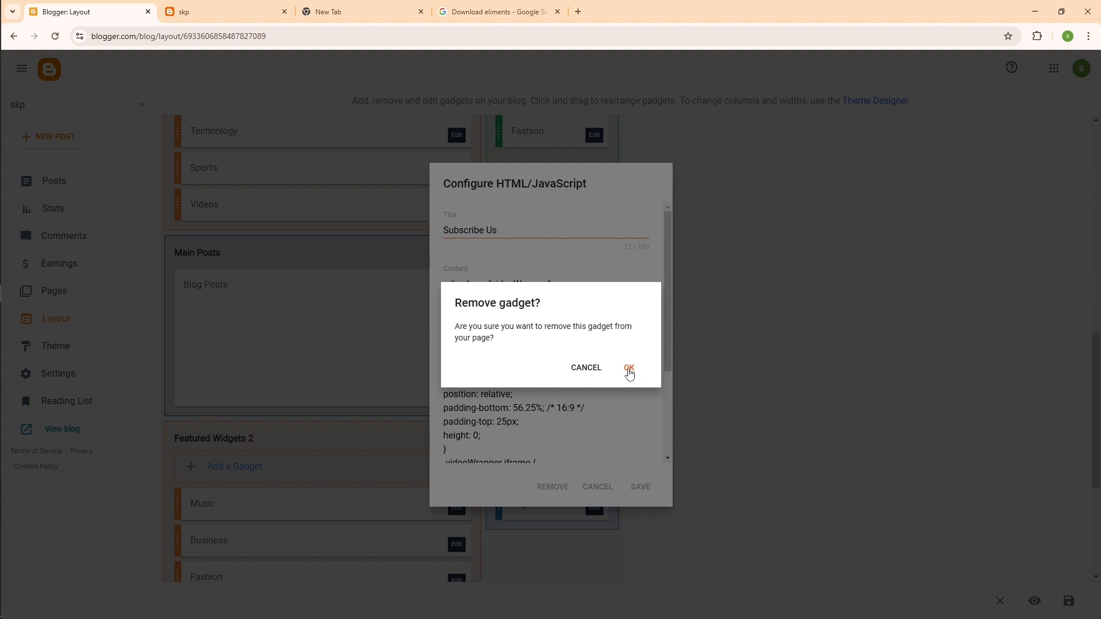
left_click(629, 369)
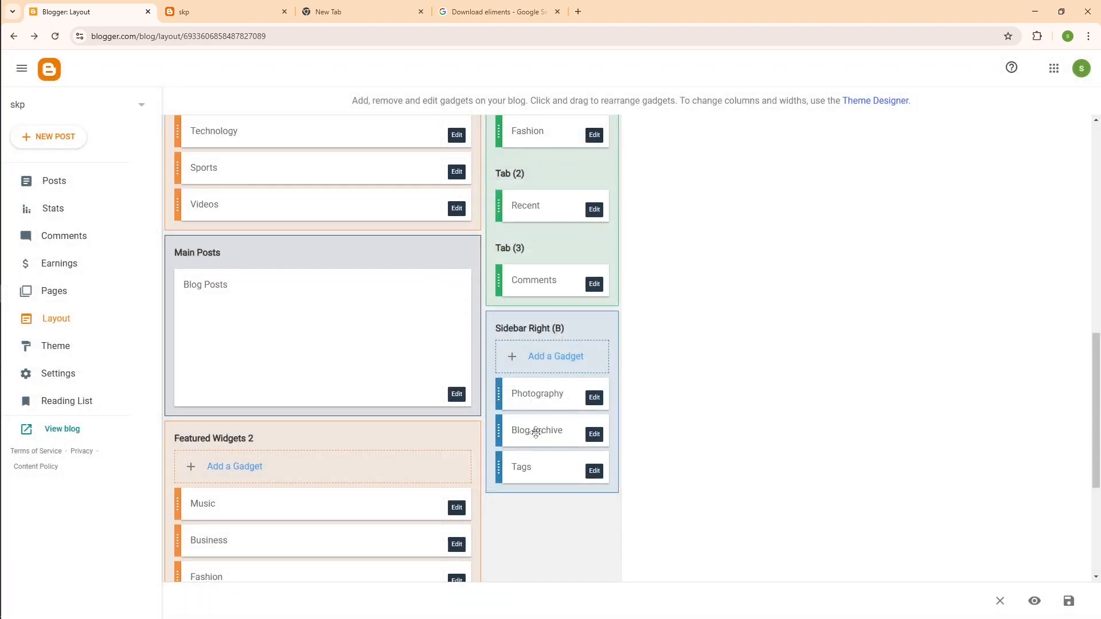
scroll(538, 433, "down", 2)
scroll(536, 435, "up", 3)
Reload the published blog and check the sidebar's Recent and Comments tabs and the footer sections.
left_click(224, 12)
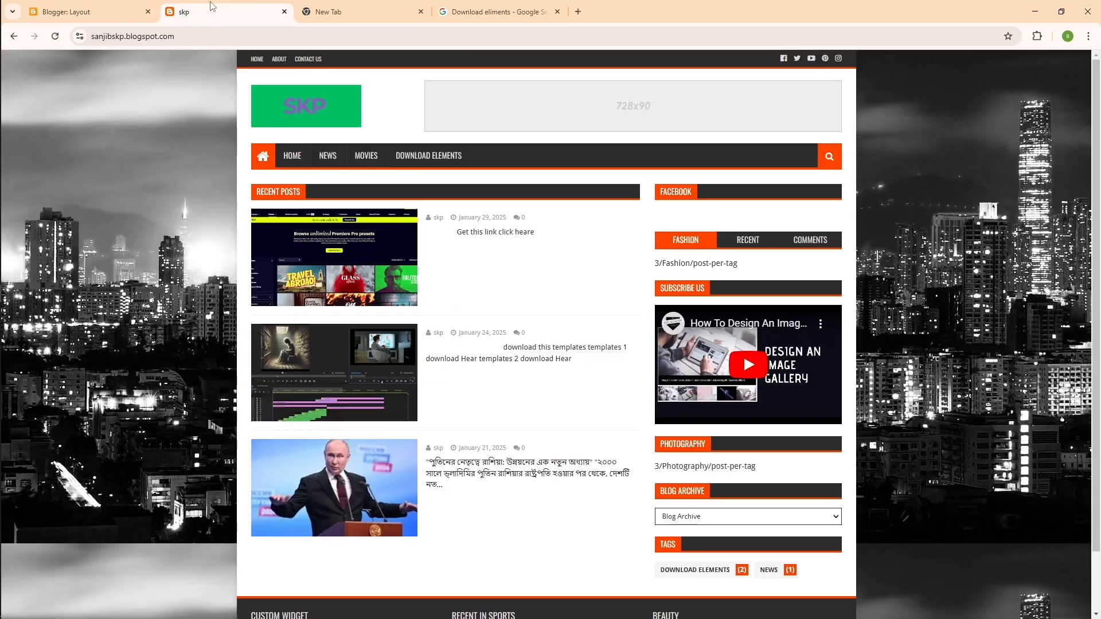
right_click(520, 252)
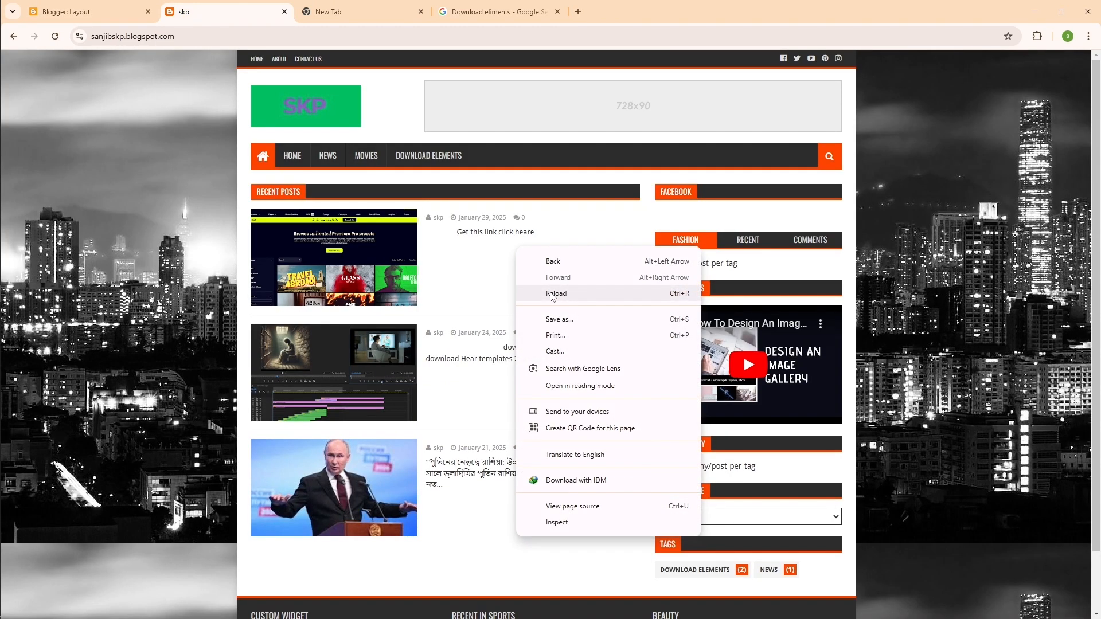
left_click(552, 293)
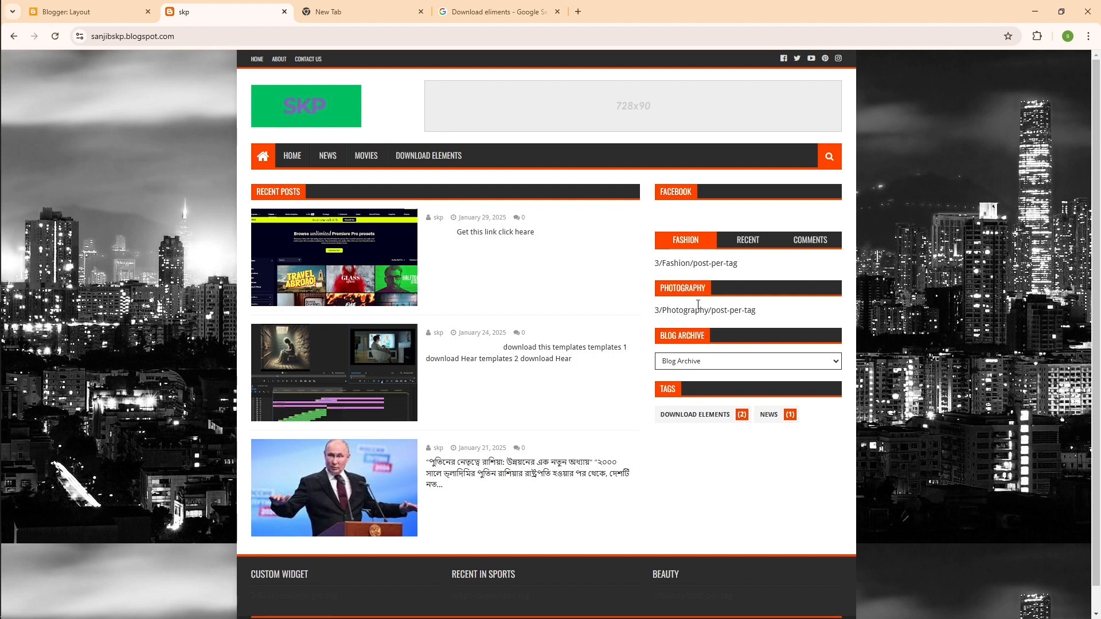
left_click(746, 242)
left_click(755, 245)
left_click(809, 241)
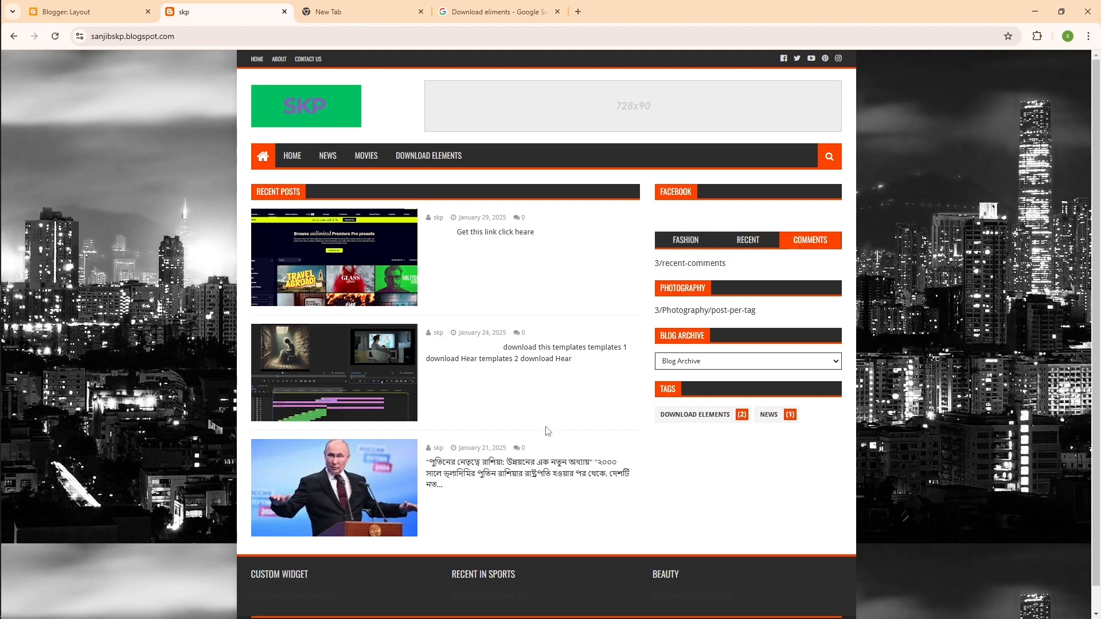
scroll(533, 507, "down", 1)
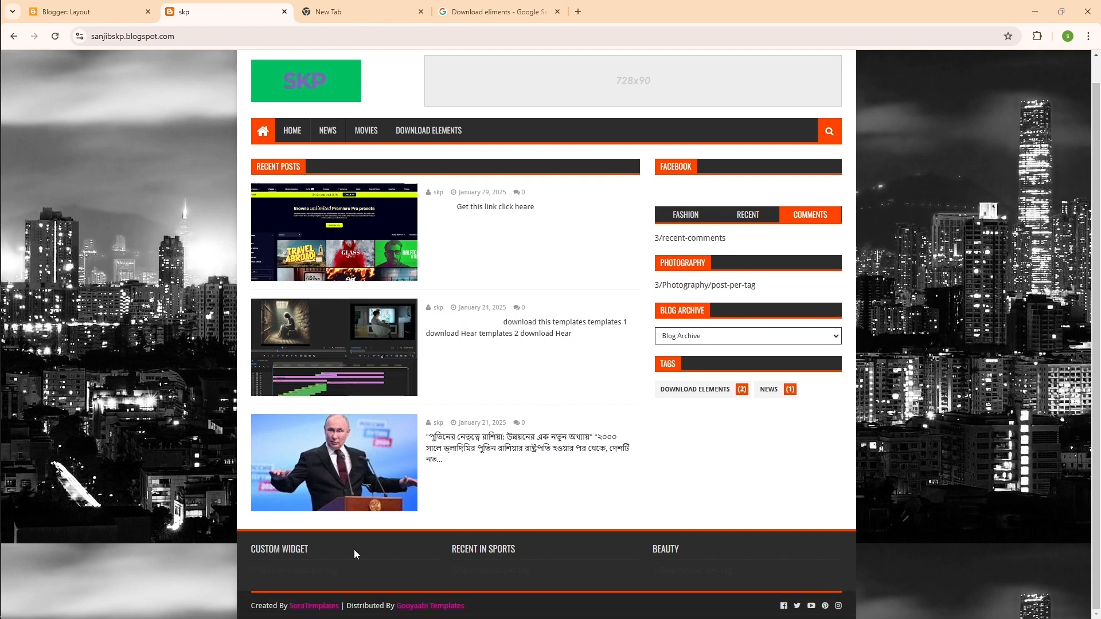
scroll(311, 549, "up", 1)
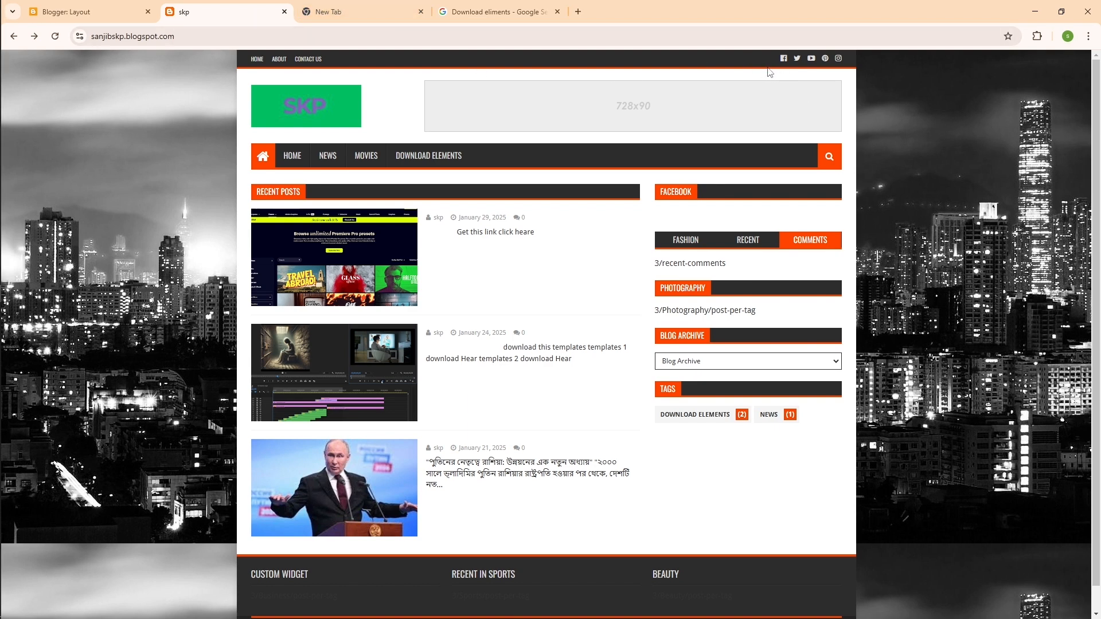
In the Social Top section's Social Media Icons list, replace the facebook item's site URL with the copied Facebook profile link and save the item.
left_click(86, 12)
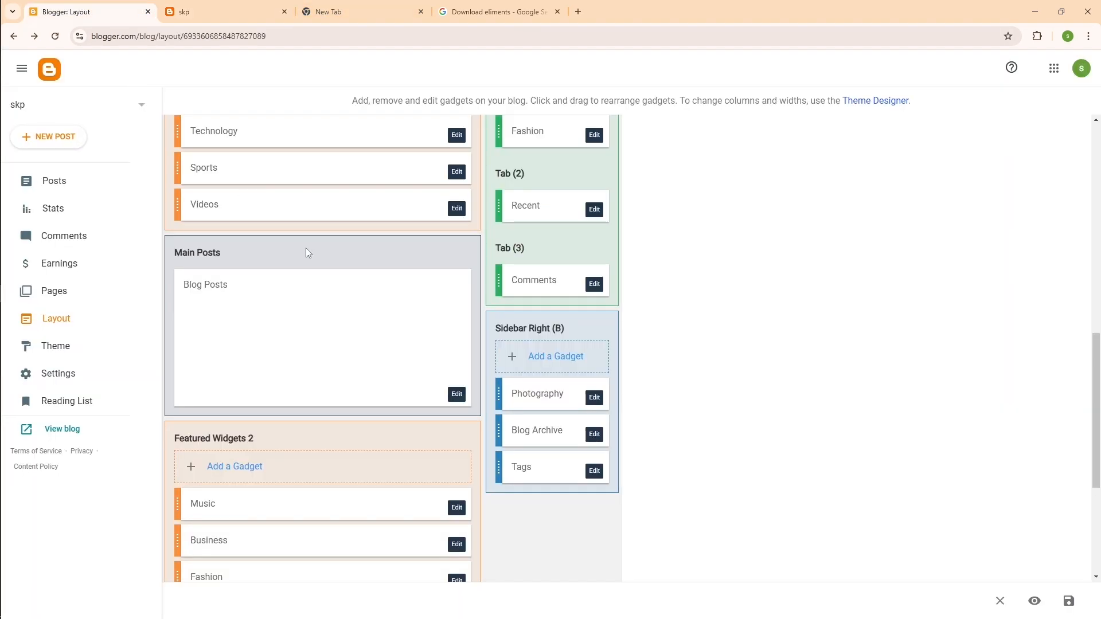
scroll(409, 301, "up", 10)
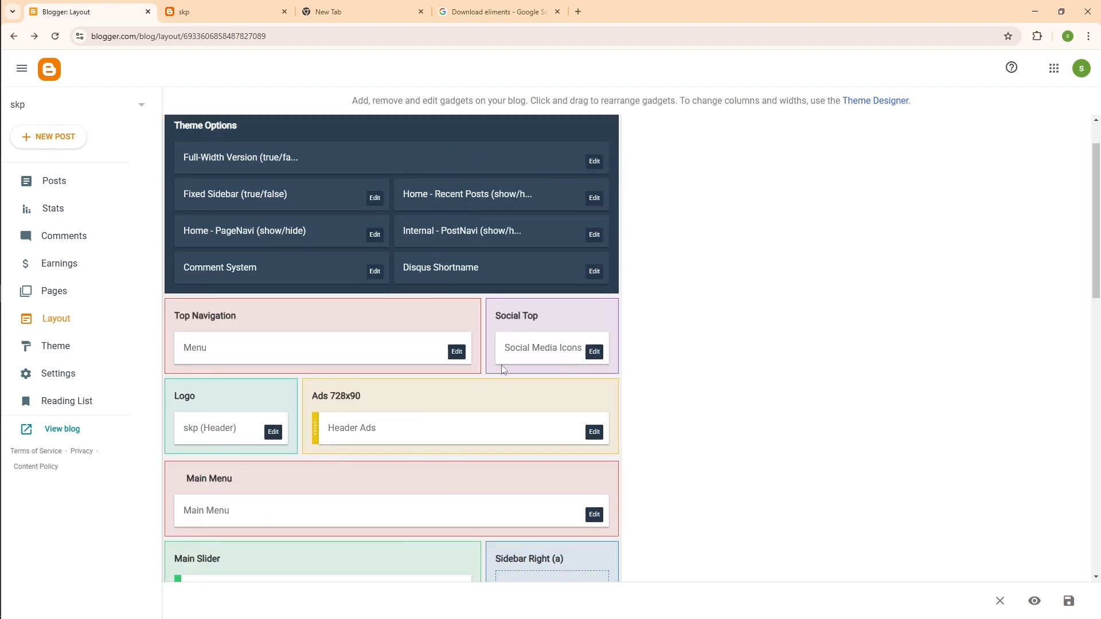
left_click(594, 356)
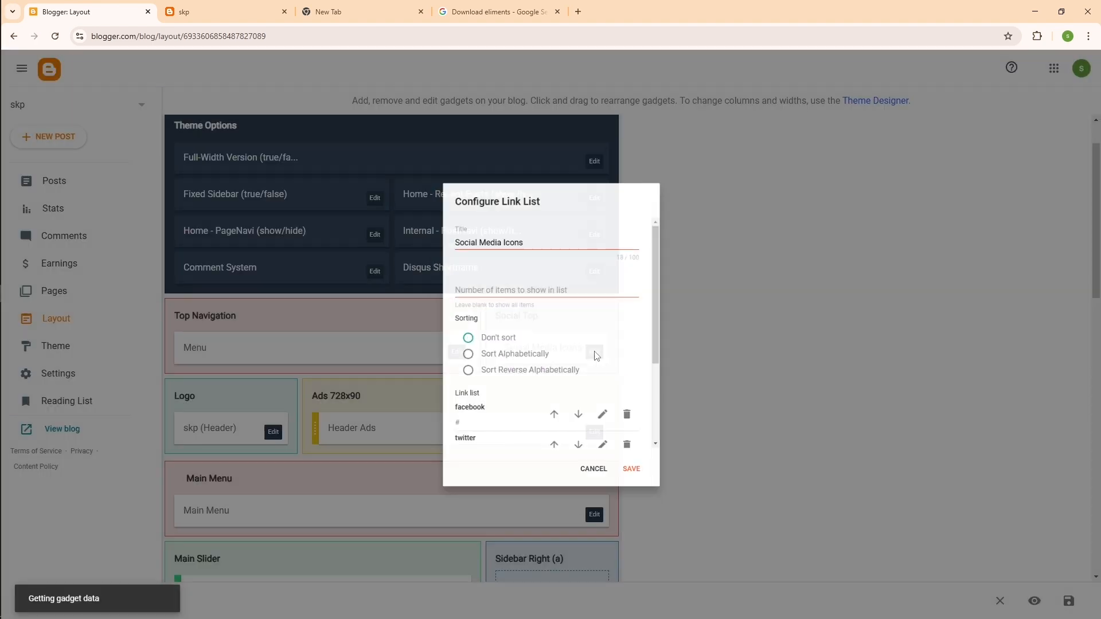
scroll(514, 410, "down", 1)
scroll(514, 410, "down", 1)
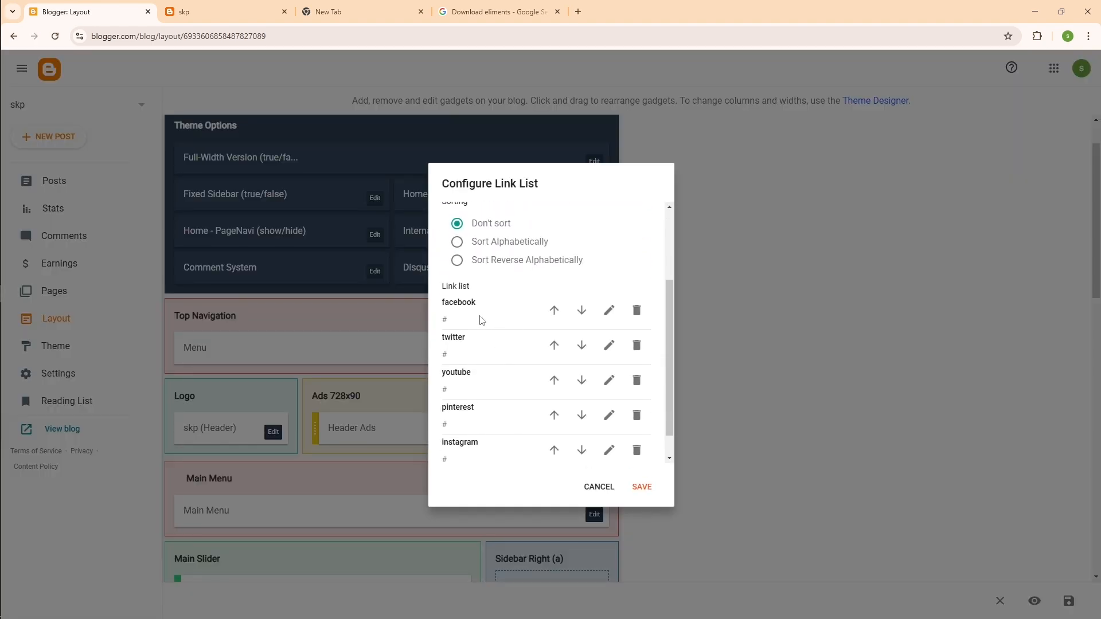
left_click(611, 317)
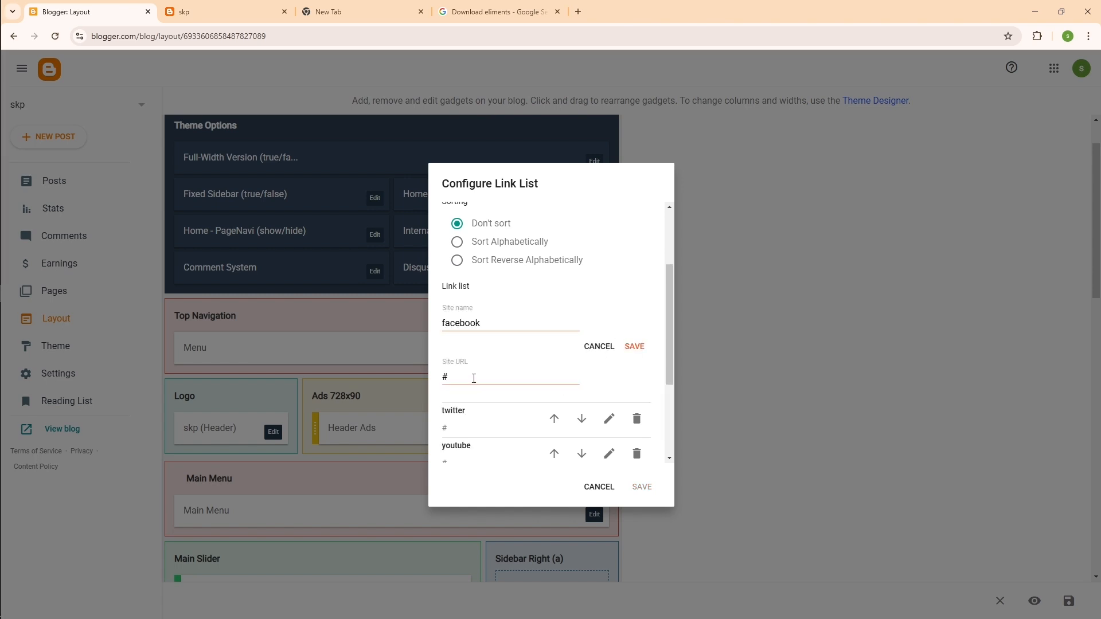
left_click(454, 378)
key("BackSpace")
mouse_move(1, 165)
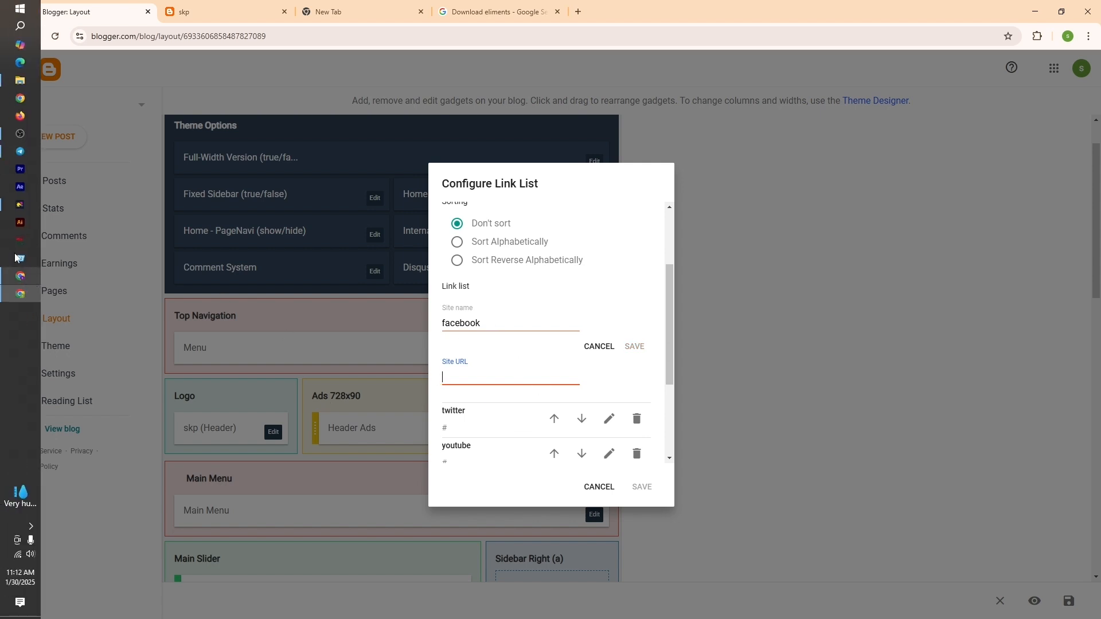
right_click(464, 377)
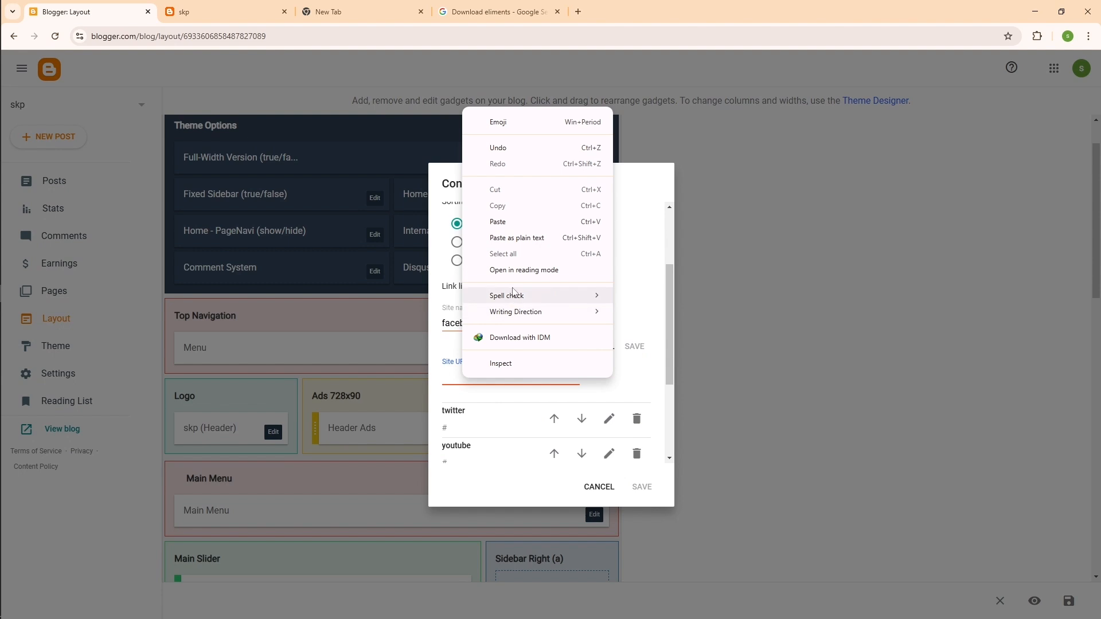
left_click(513, 223)
left_click(634, 346)
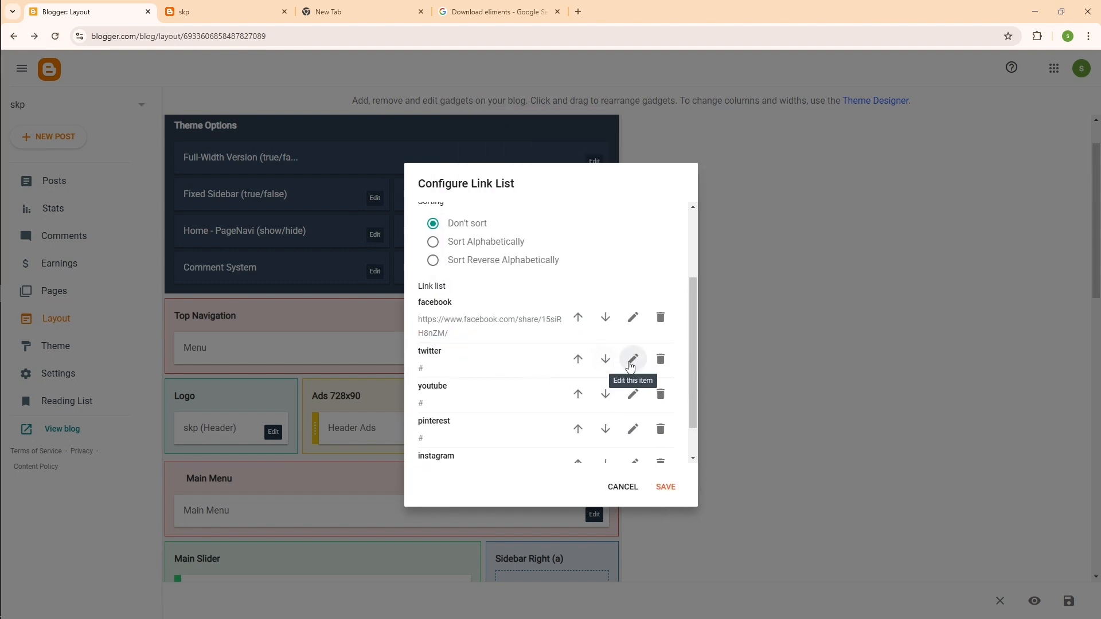
Replace the twitter item's site URL with the copied X profile link and save the item.
left_click(632, 364)
left_click(440, 425)
key("ctrl+a")
key("BackSpace")
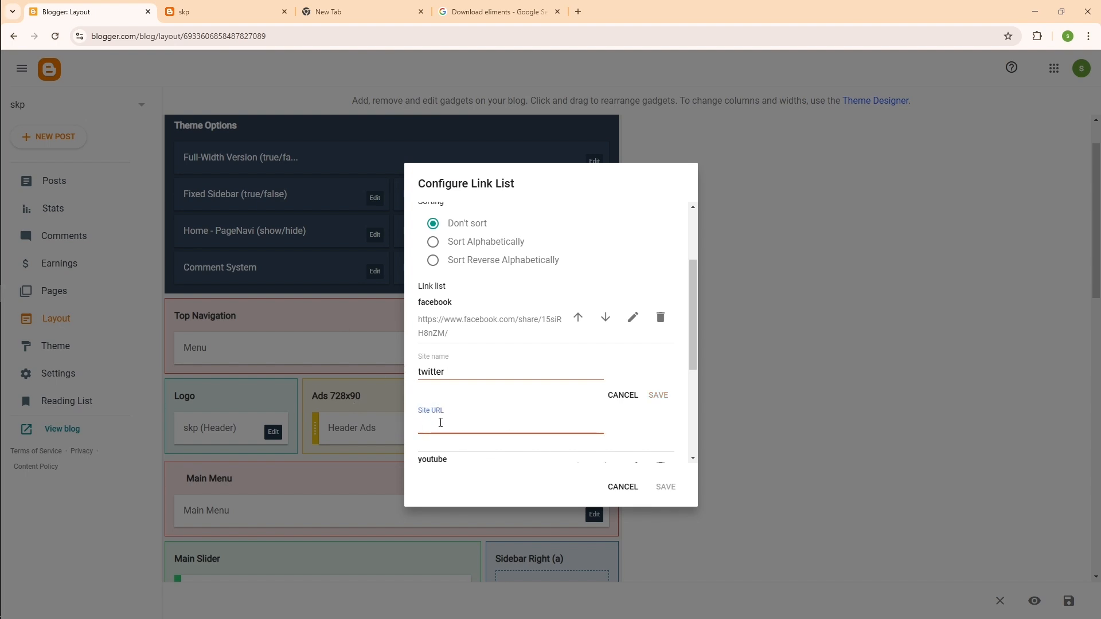
right_click(442, 422)
left_click(487, 272)
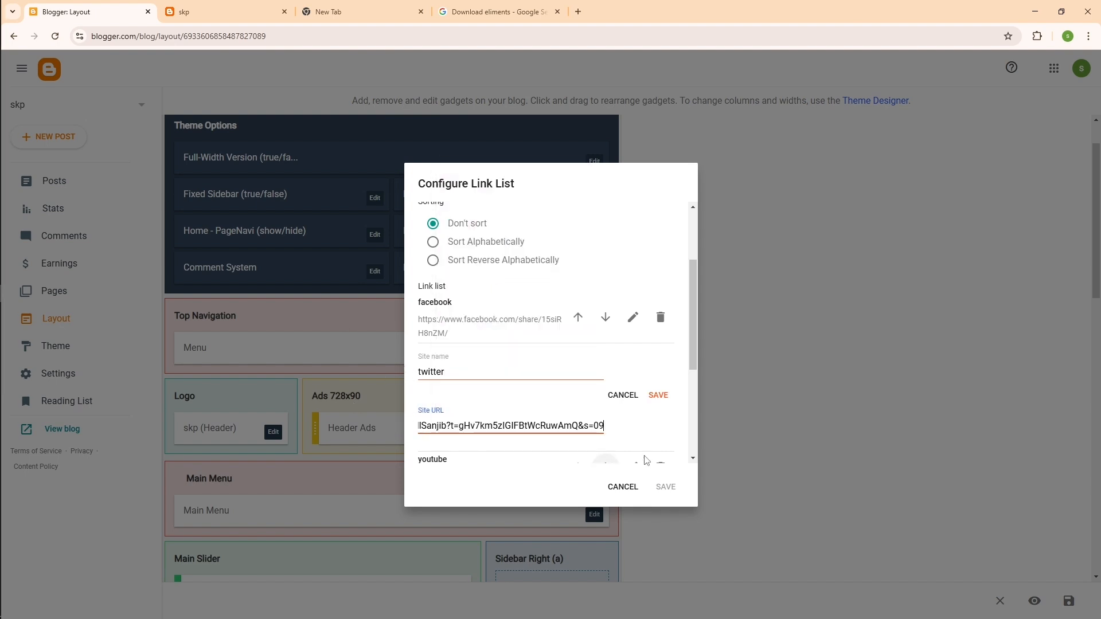
left_click(657, 395)
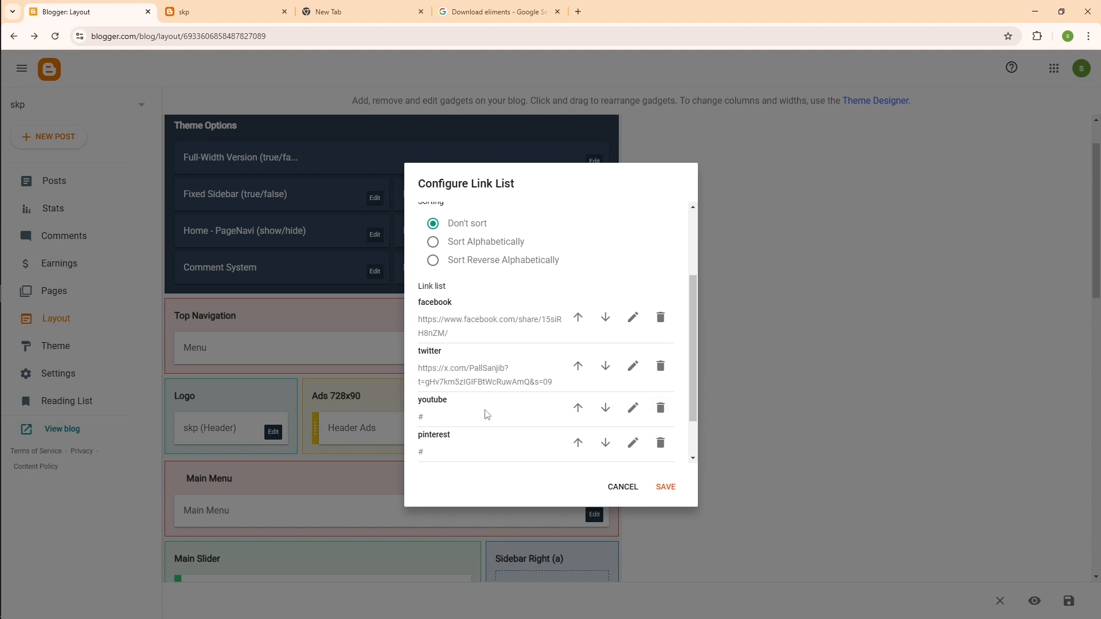
Delete the youtube and pinterest items from the Social Media Icons link list.
scroll(487, 414, "down", 1)
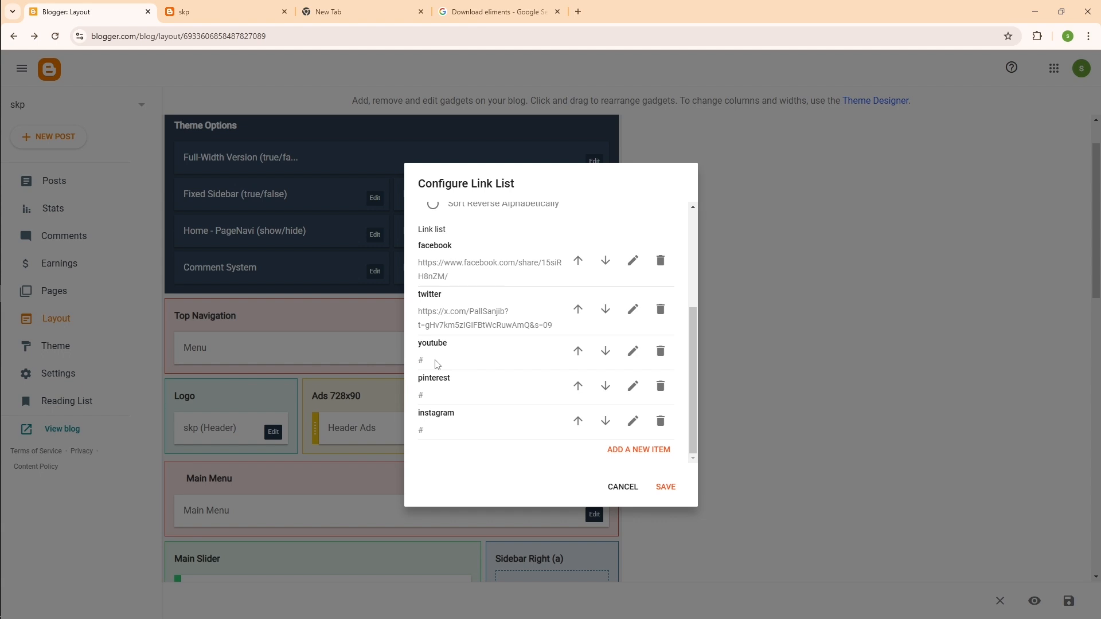
left_click(662, 357)
left_click(664, 384)
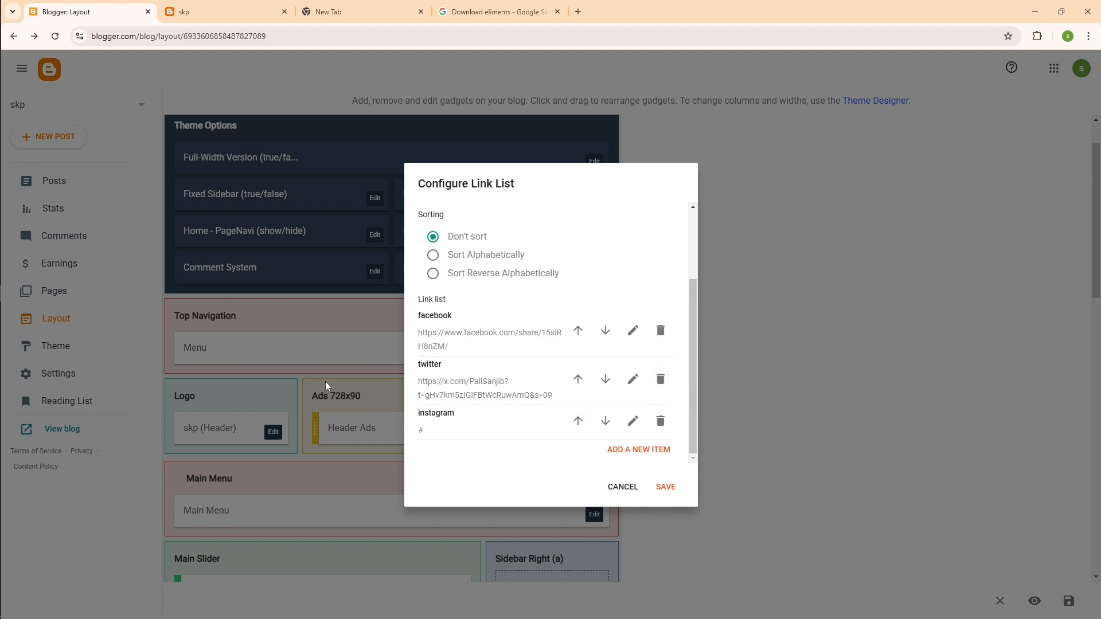
Replace the instagram item's site URL with the copied Instagram profile link and save the item.
left_click(632, 425)
scroll(508, 435, "down", 2)
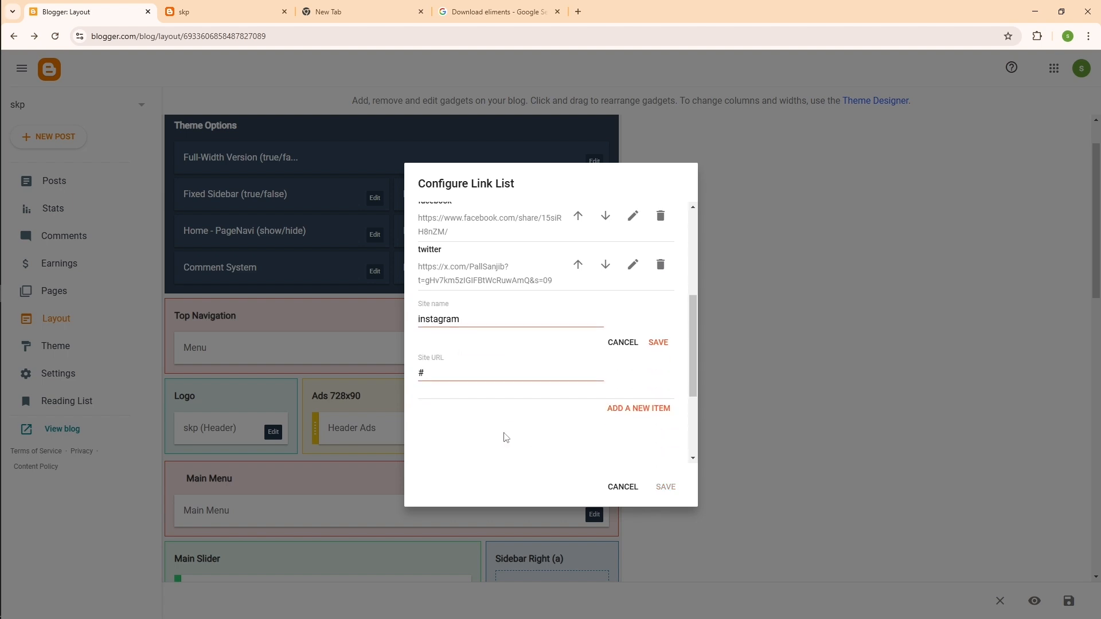
left_click(441, 373)
left_click_drag(441, 373, 388, 377)
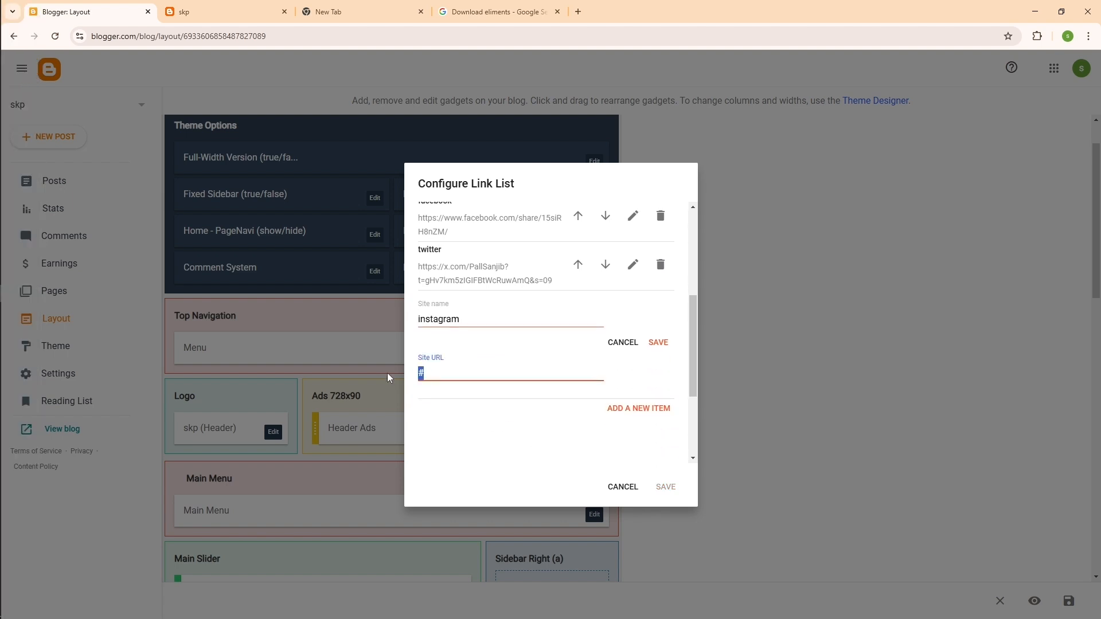
right_click(423, 374)
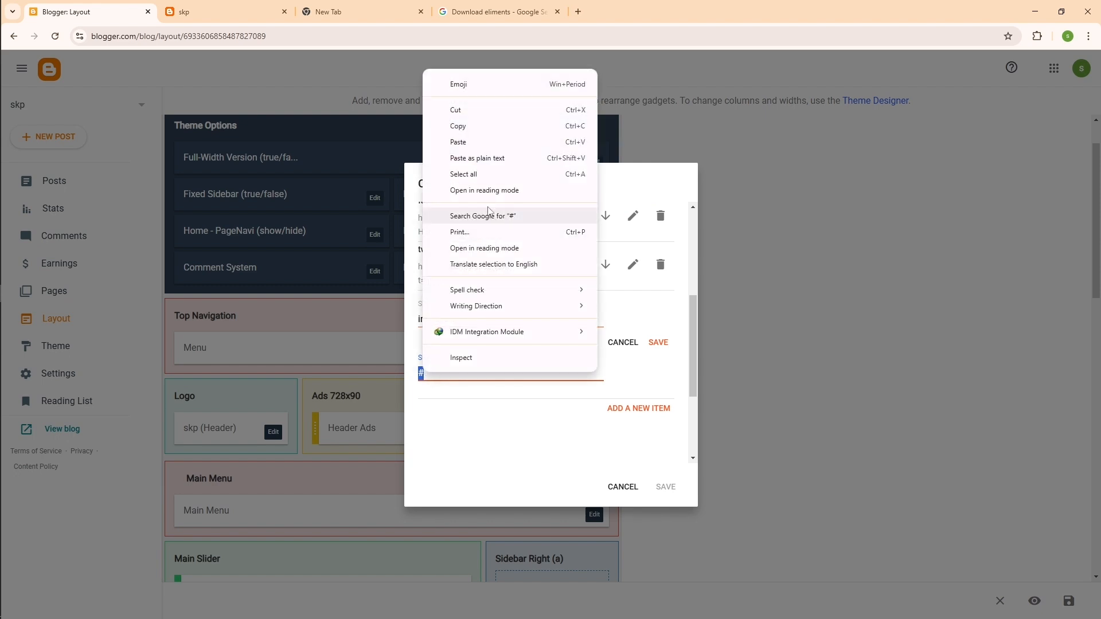
left_click(475, 157)
left_click(658, 343)
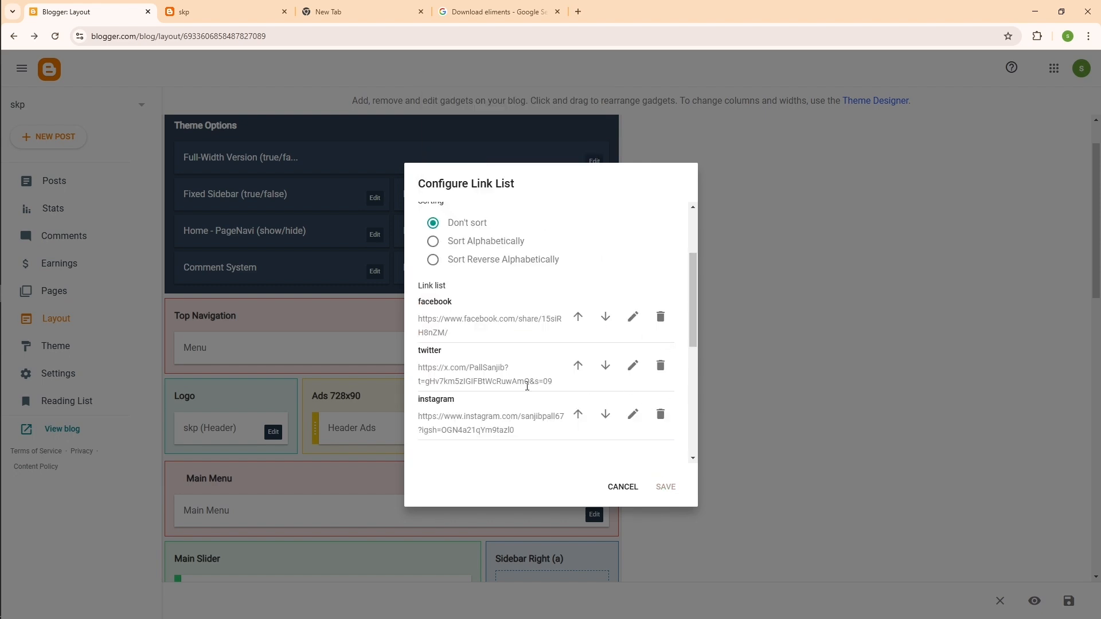
Add a link item named "youtube" with the copied YouTube channel address, and save the item and the Social Media Icons list.
scroll(525, 385, "down", 3)
left_click(449, 298)
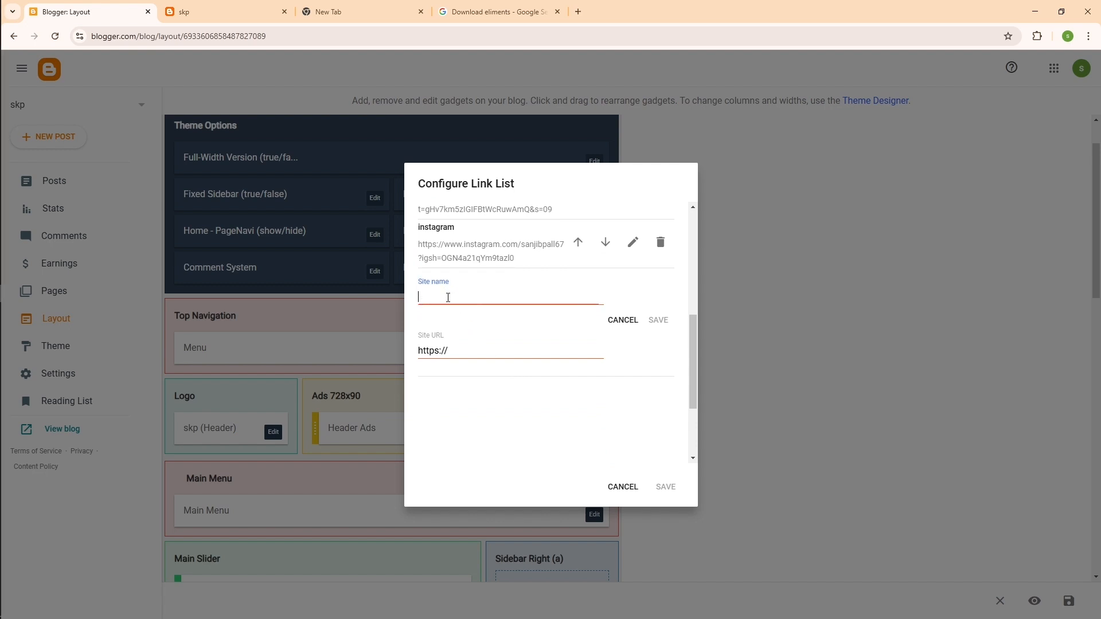
type("youtube")
left_click_drag(459, 351, 358, 349)
key("BackSpace")
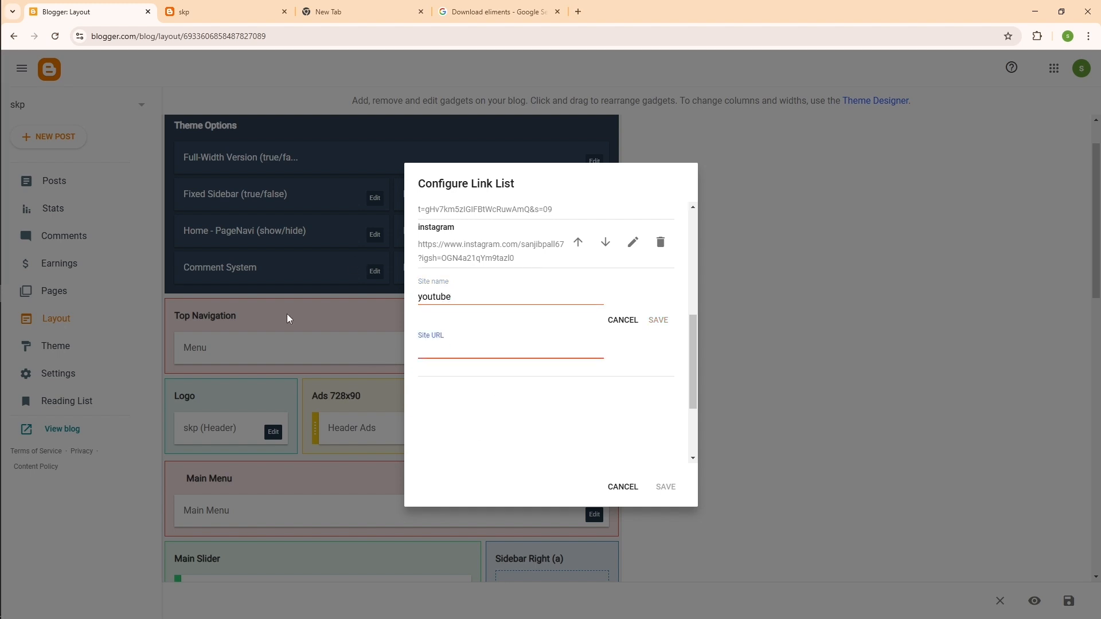
right_click(437, 348)
left_click(472, 462)
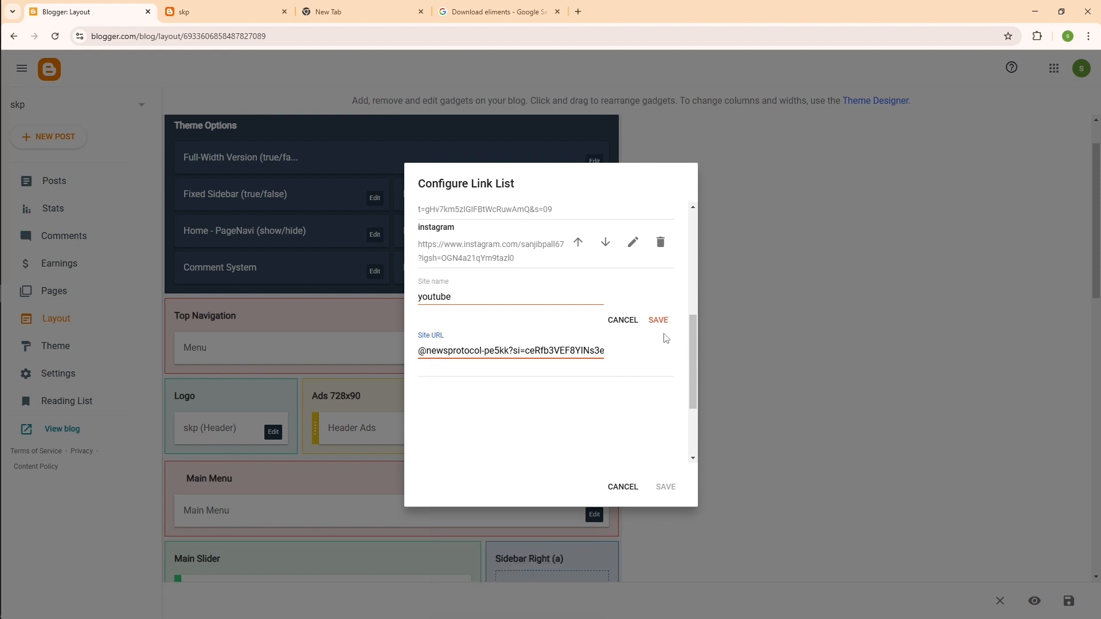
left_click(657, 320)
left_click(665, 487)
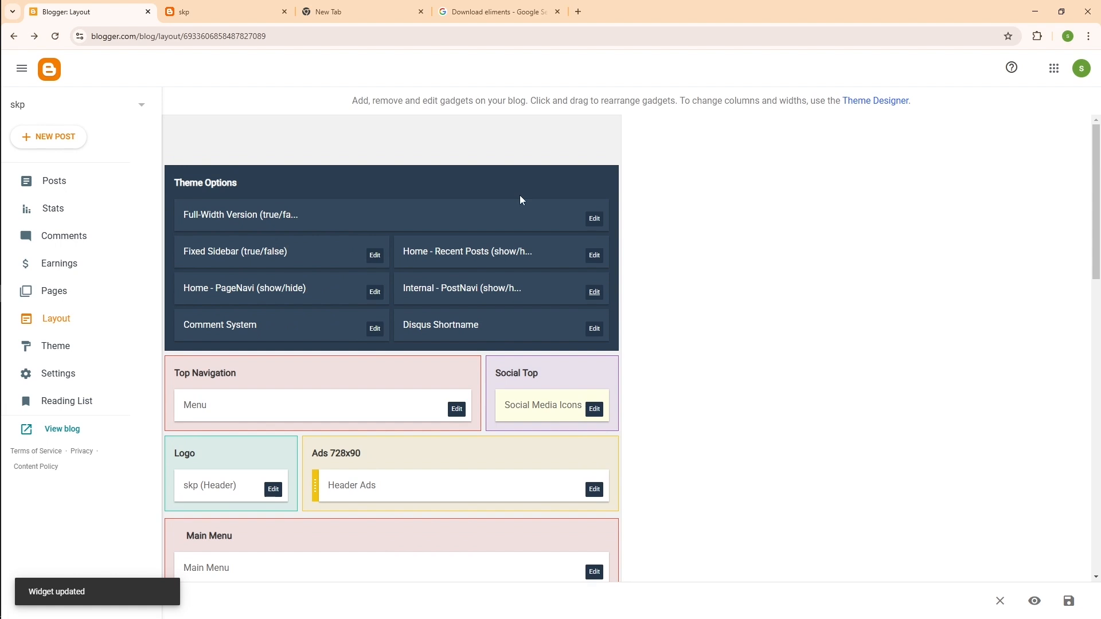
Reload the live blog page and check the Facebook section in its sidebar.
left_click(225, 11)
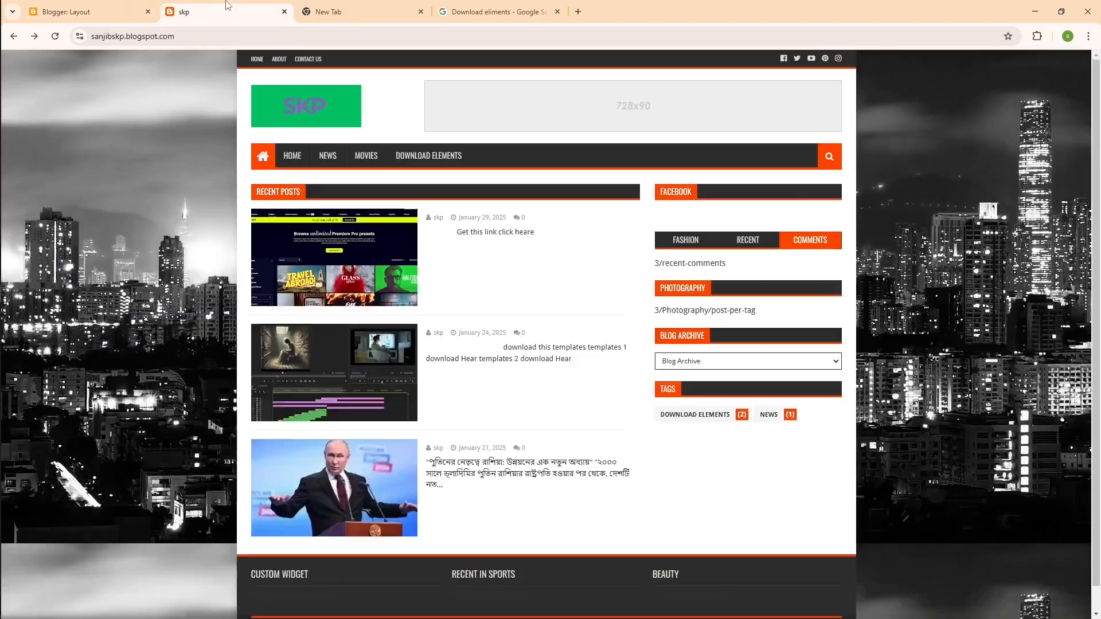
right_click(557, 64)
left_click(597, 109)
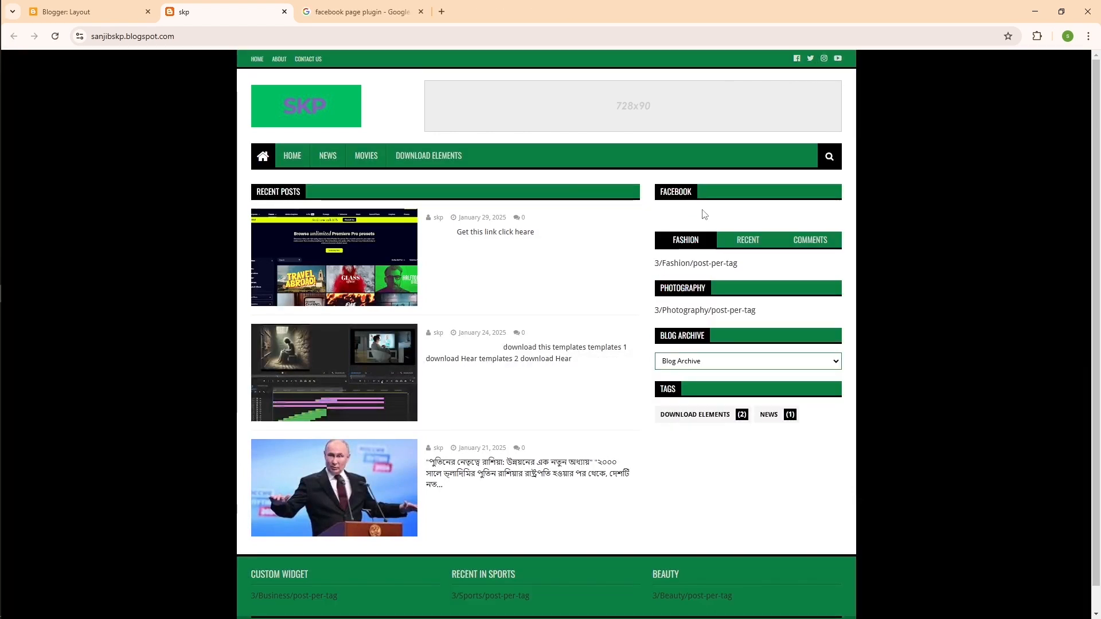
left_click_drag(660, 196, 694, 195)
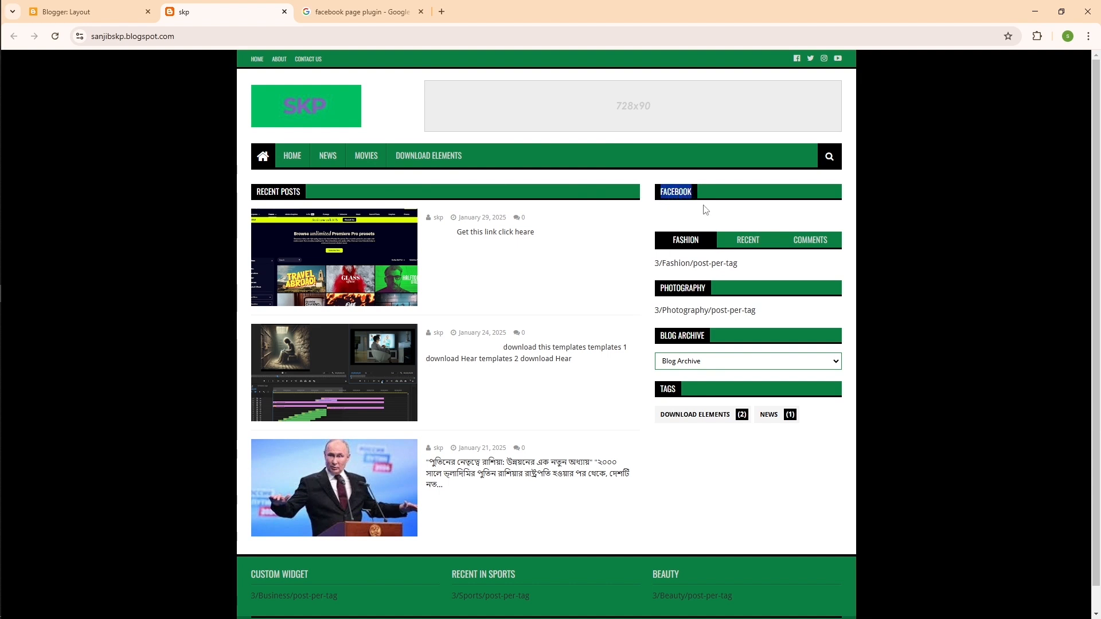
left_click(705, 210)
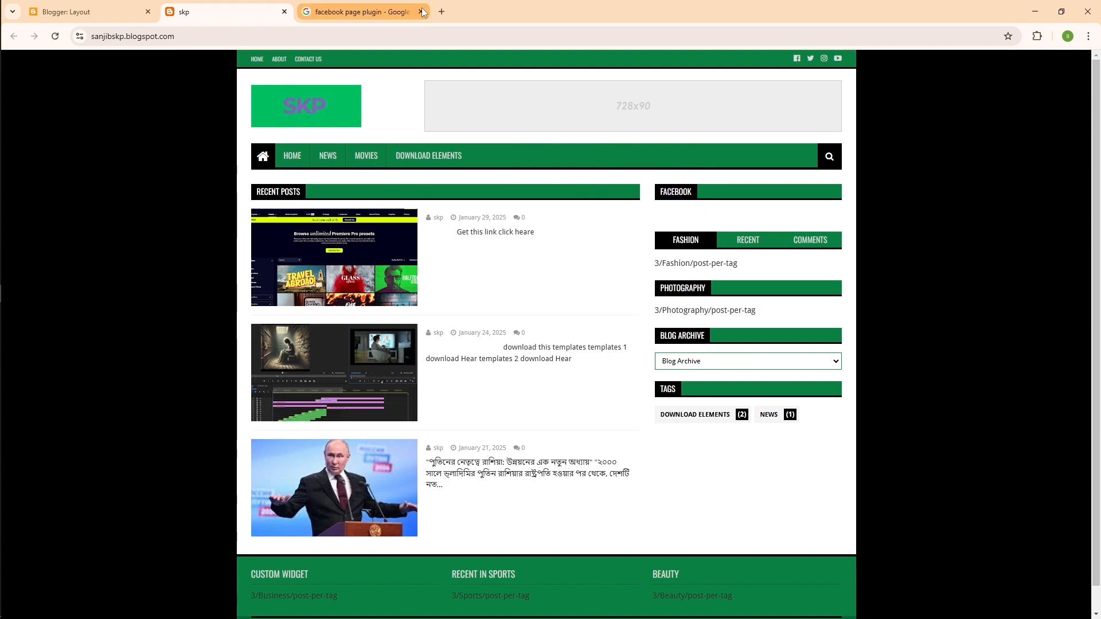
Open Meta's Page Plugin page from the "facebook page plugin" search results and replace the Facebook Page URL with the copied page link.
left_click(367, 12)
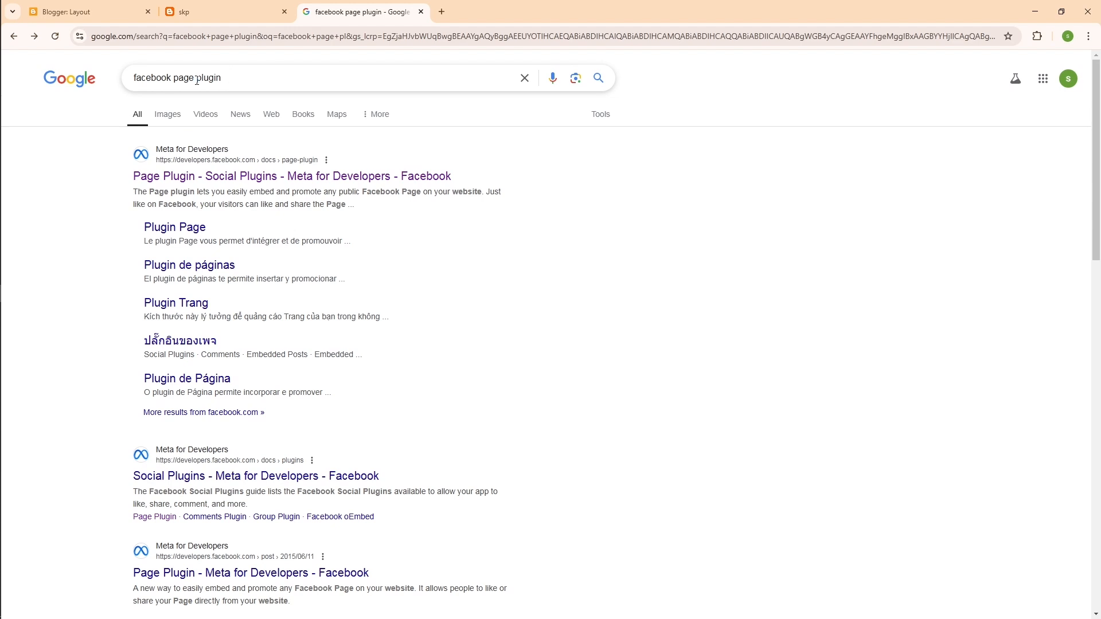
left_click(225, 172)
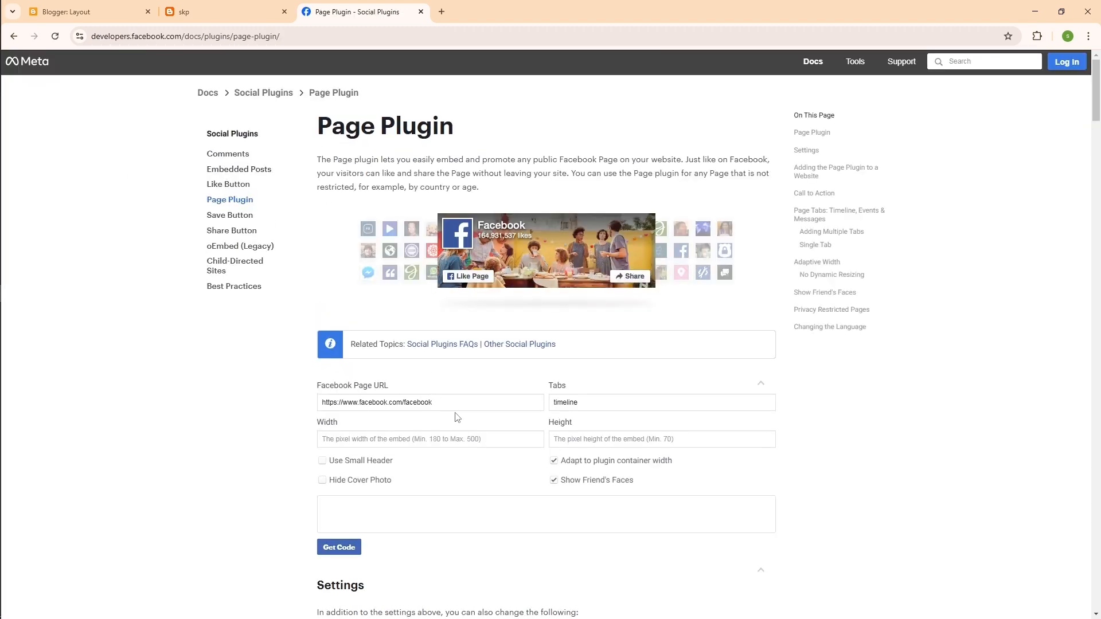
scroll(406, 246, "down", 2)
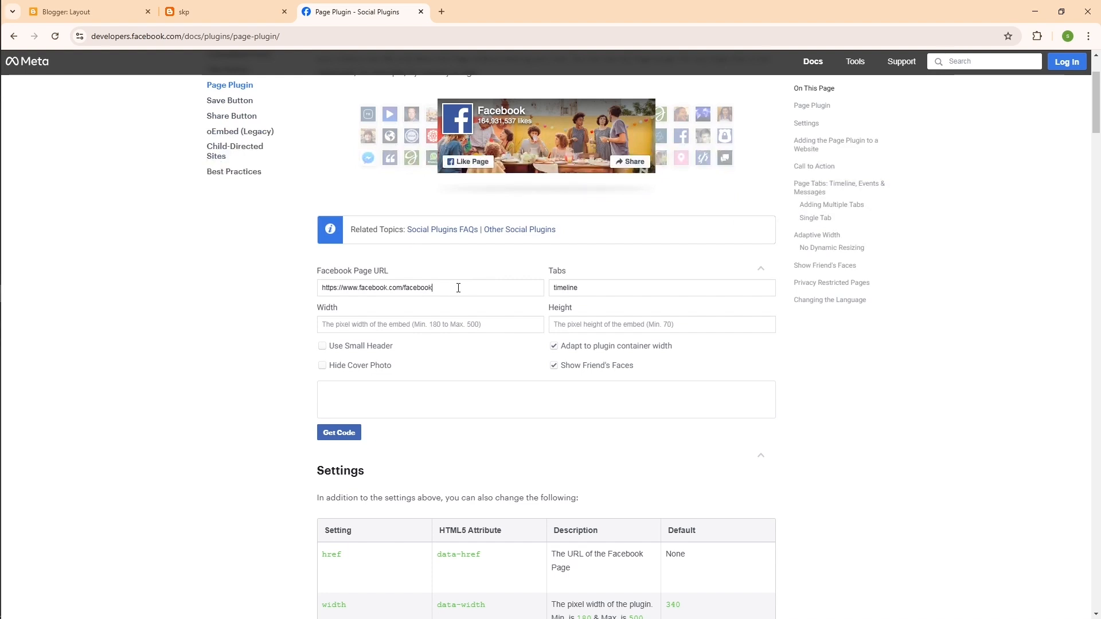
left_click_drag(465, 288, 320, 288)
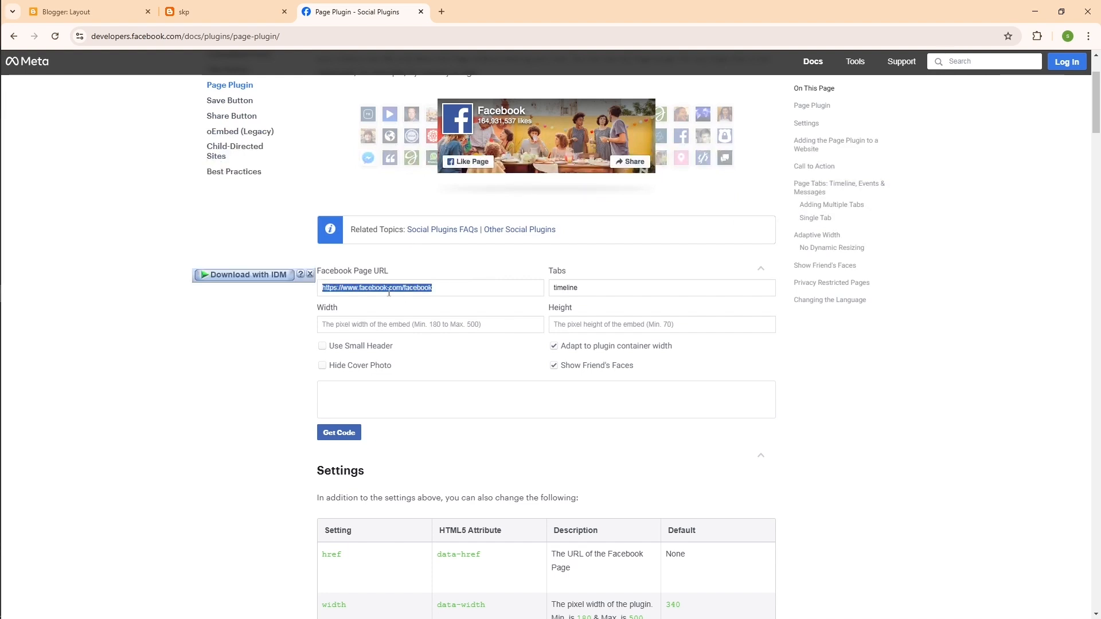
right_click(389, 290)
left_click(423, 364)
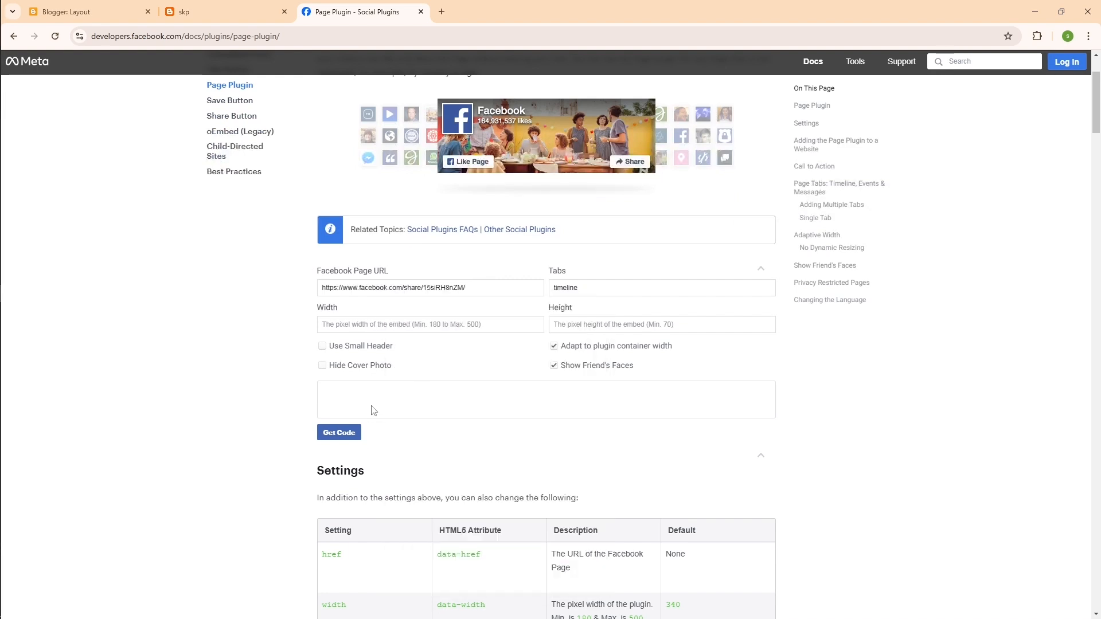
Generate the Page Plugin embed code and copy its IFrame version.
left_click(339, 434)
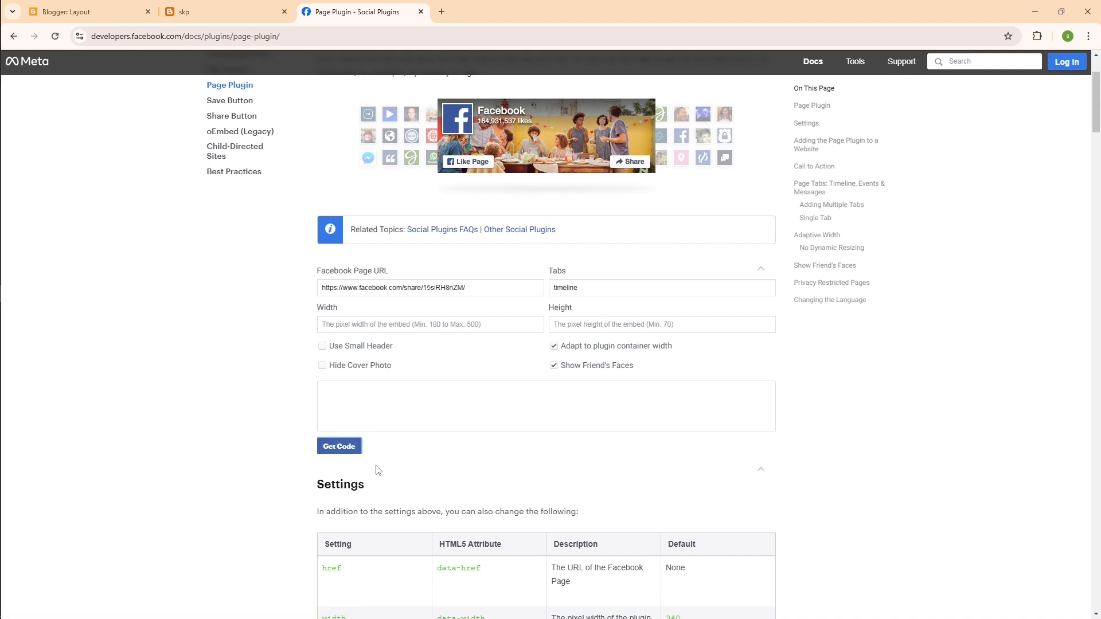
scroll(378, 470, "down", 2)
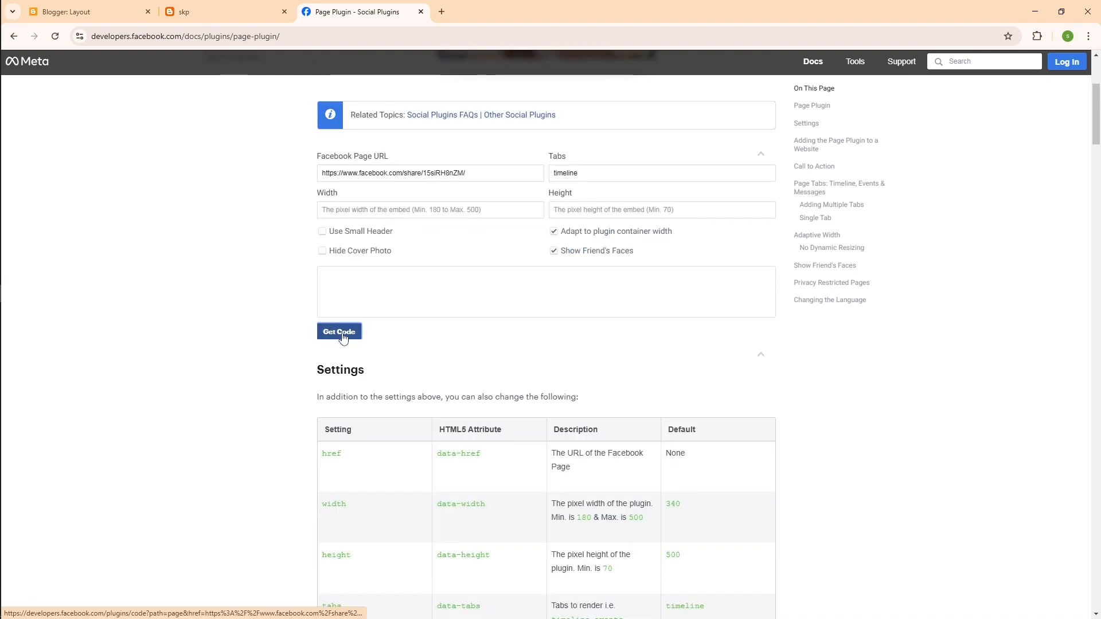
left_click(339, 332)
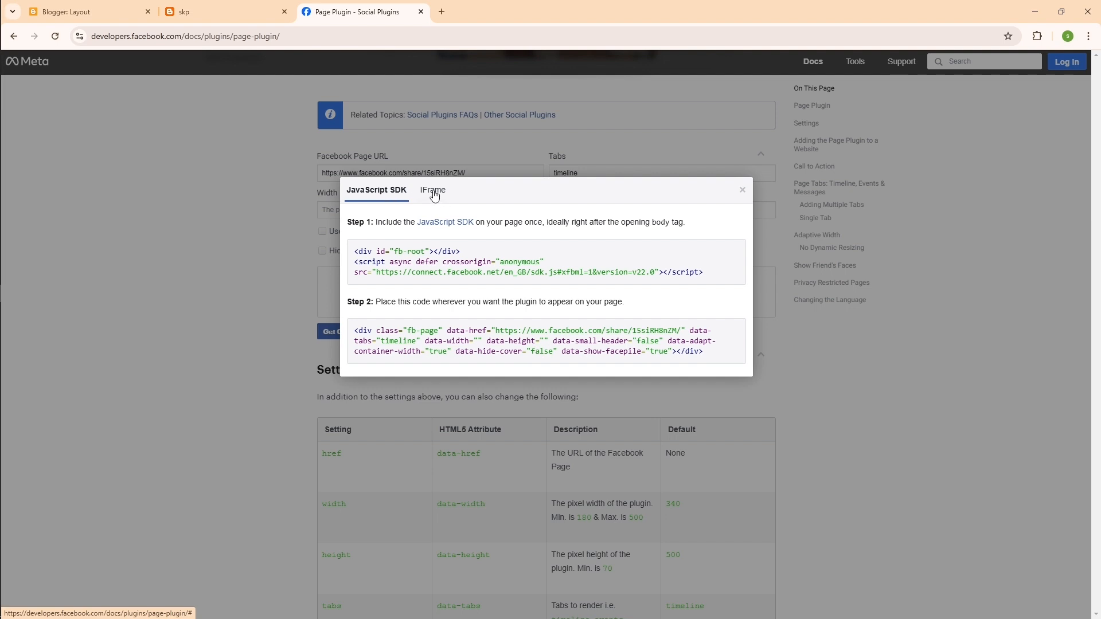
left_click(435, 195)
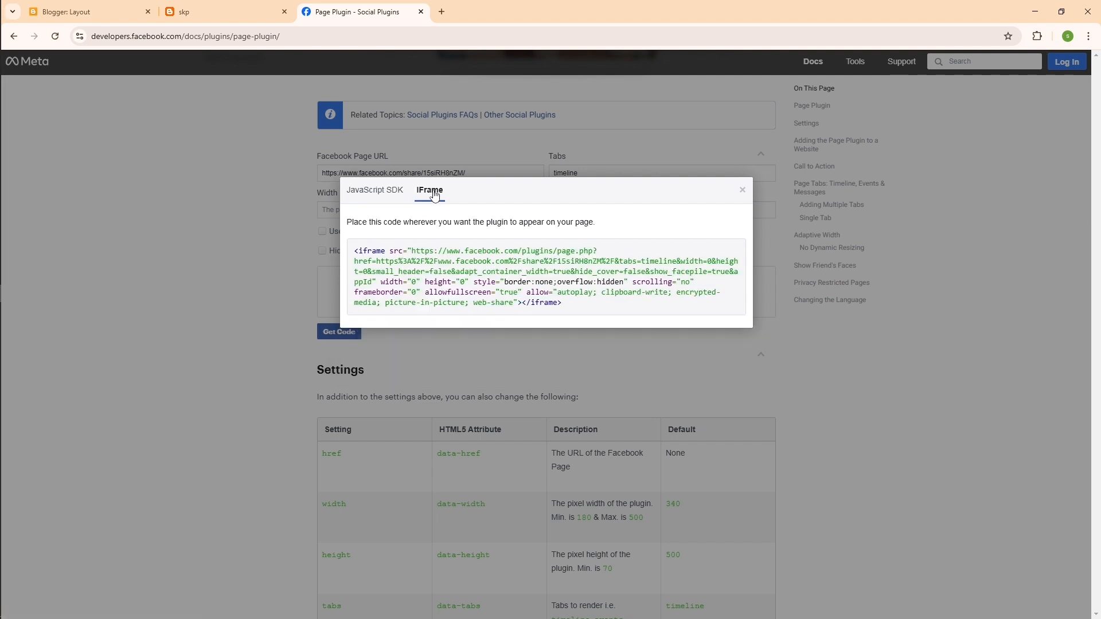
triple_click(563, 306)
right_click(438, 284)
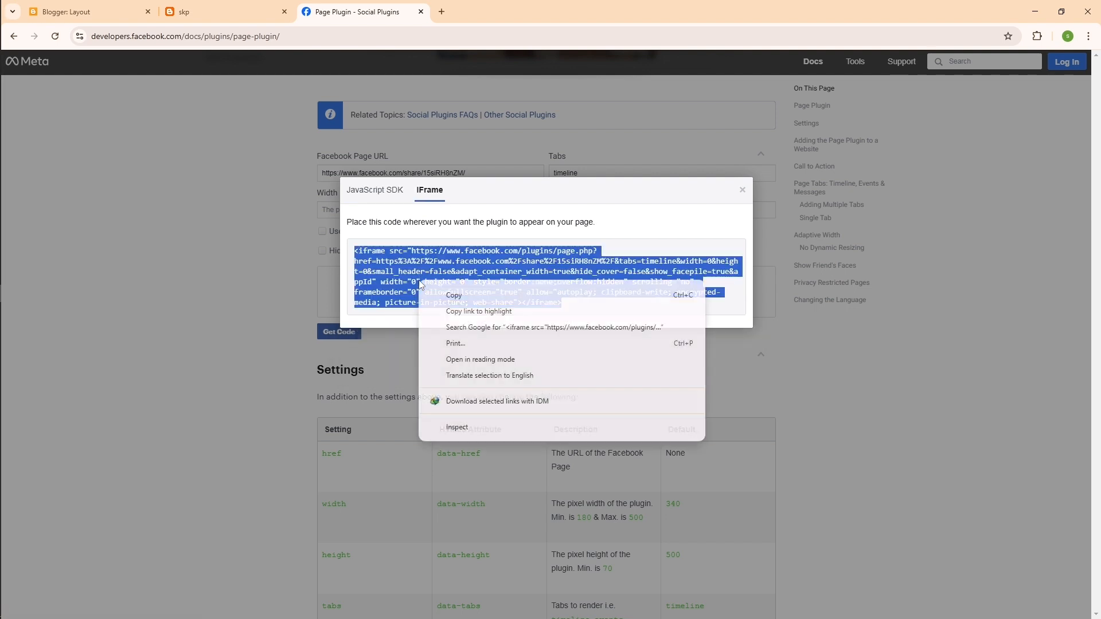
left_click(453, 292)
In Blogger's layout, replace the content of the Facebook gadget in Sidebar Right (a) with the copied iframe code and save it.
left_click(241, 12)
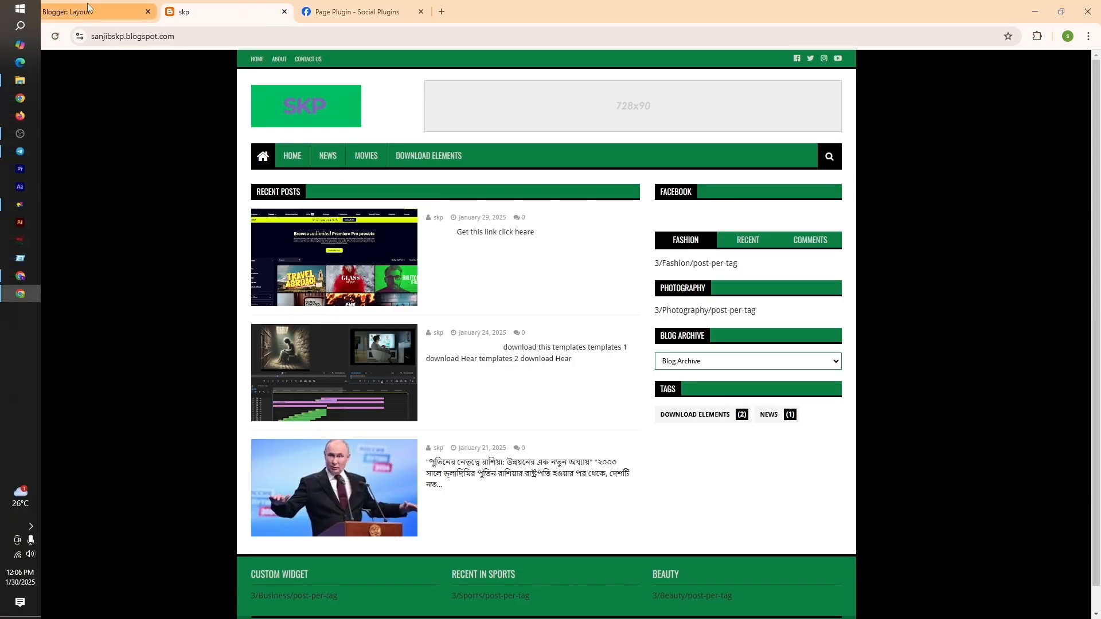
left_click(66, 11)
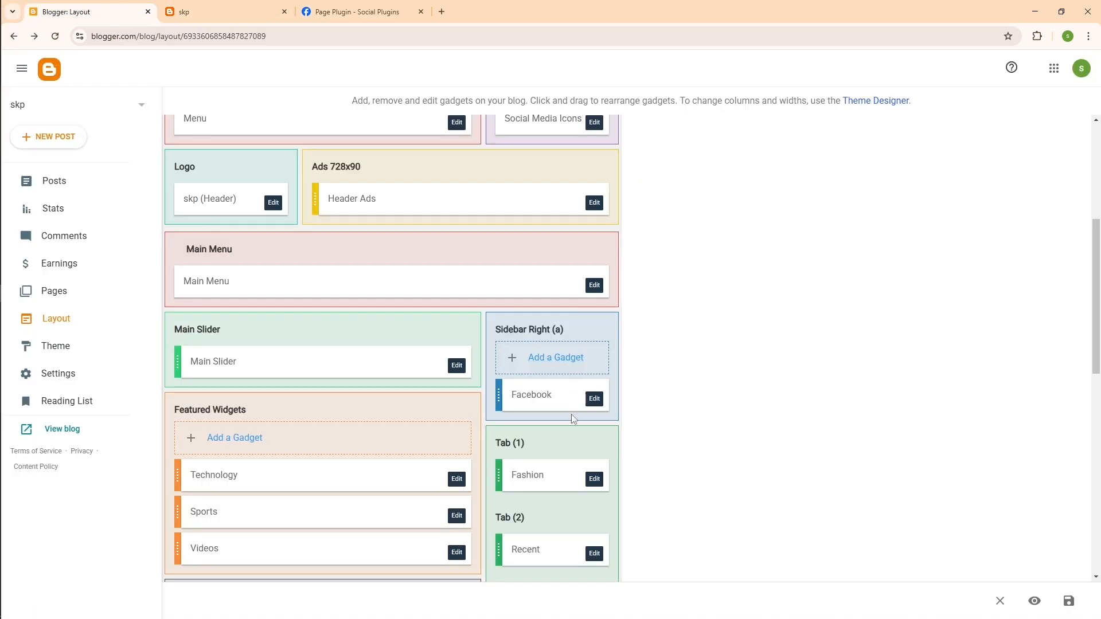
scroll(521, 364, "up", 2)
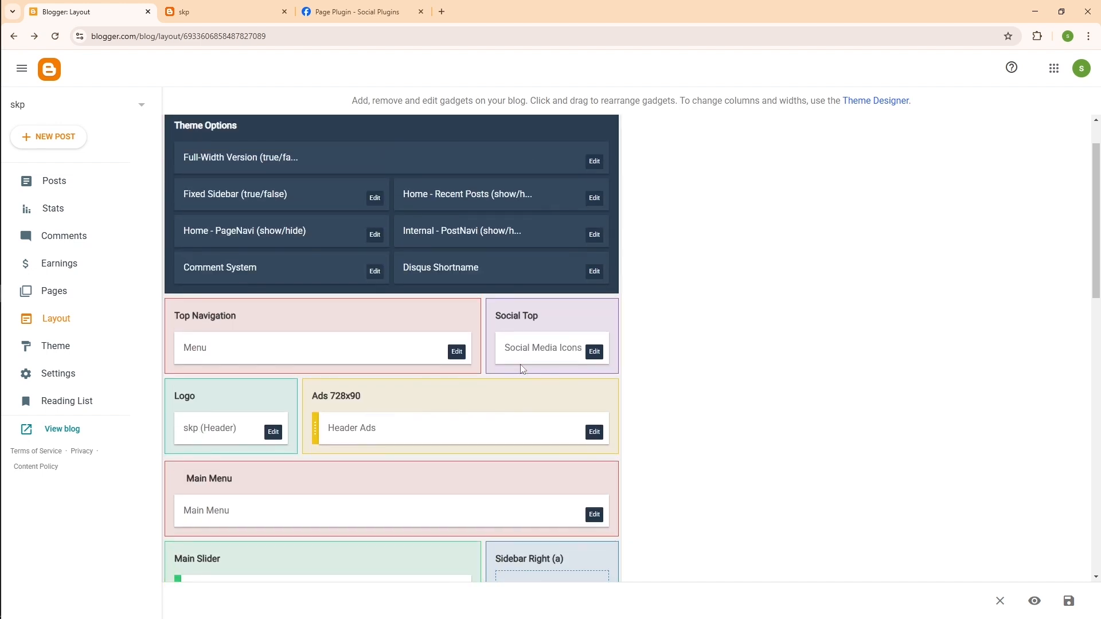
scroll(533, 363, "down", 5)
left_click(595, 342)
left_click_drag(502, 394, 429, 312)
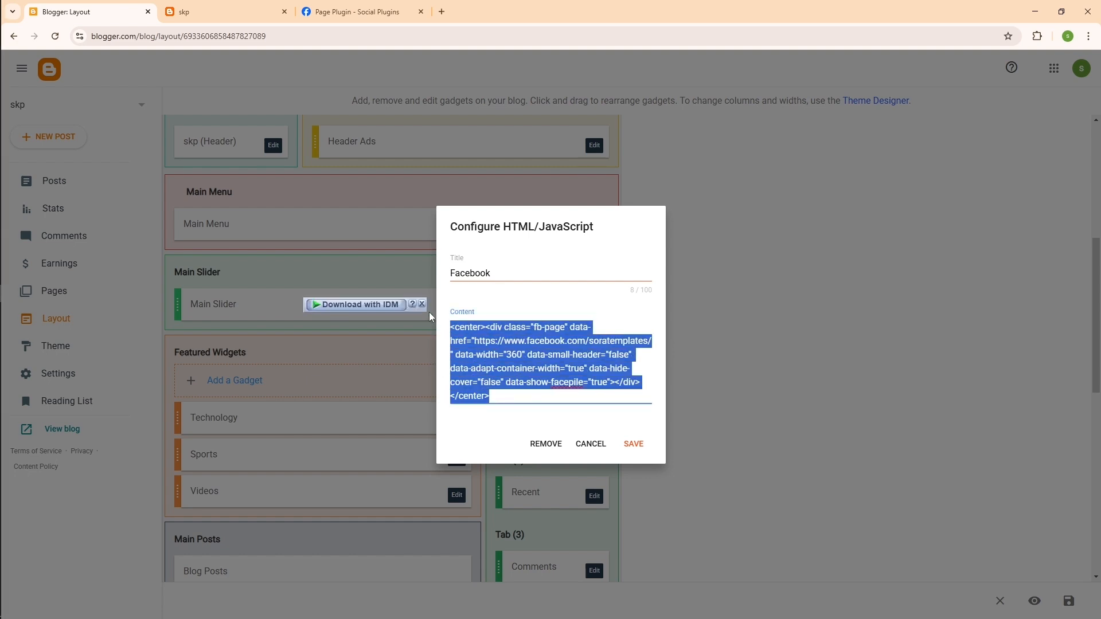
key("ctrl+v")
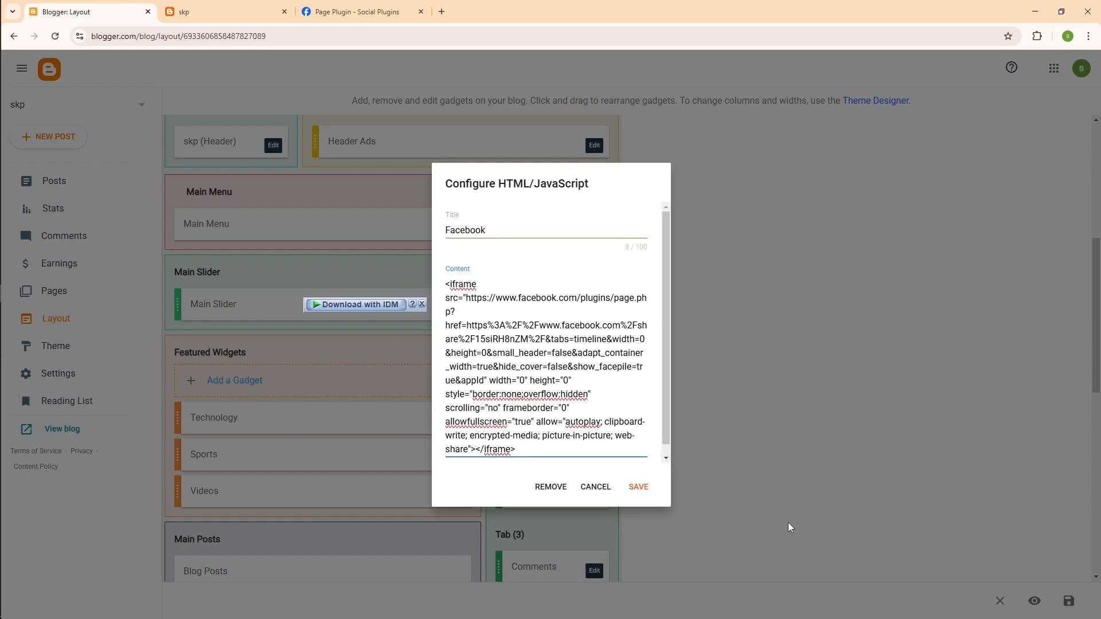
left_click(638, 488)
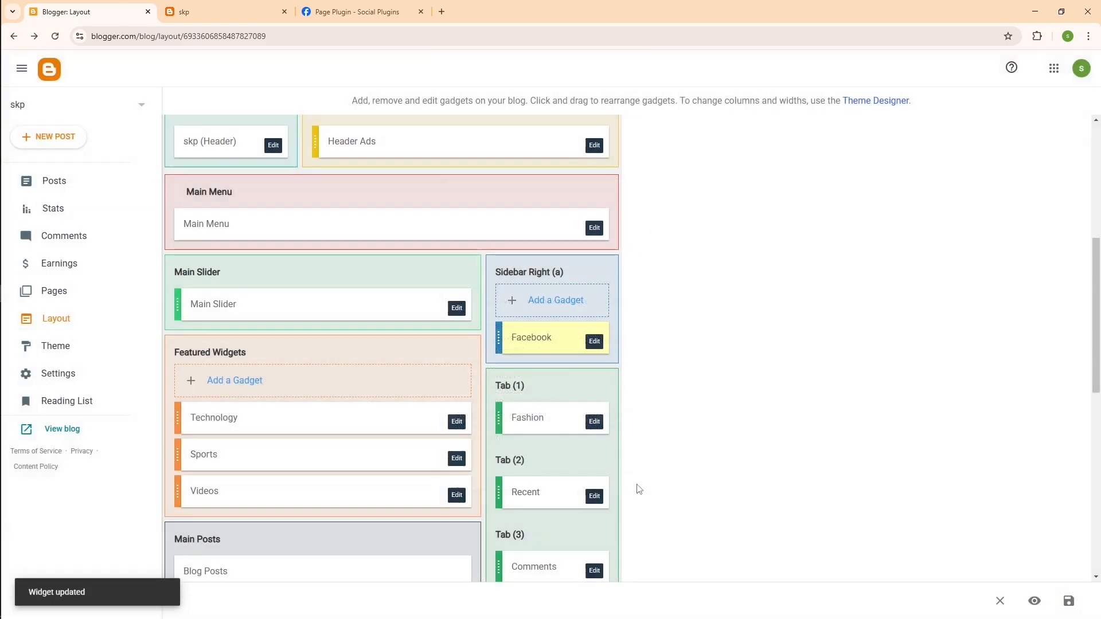
Change the title of the Facebook gadget in Sidebar Right (a) to "join us" and save it.
scroll(574, 287, "down", 1)
left_click(594, 284)
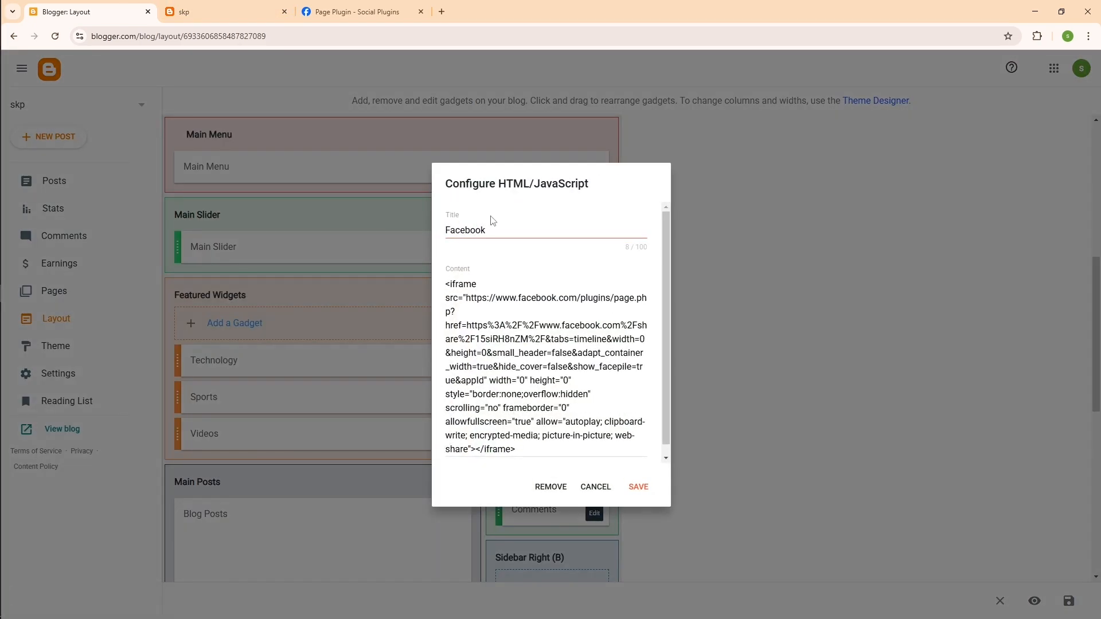
left_click_drag(495, 230, 429, 233)
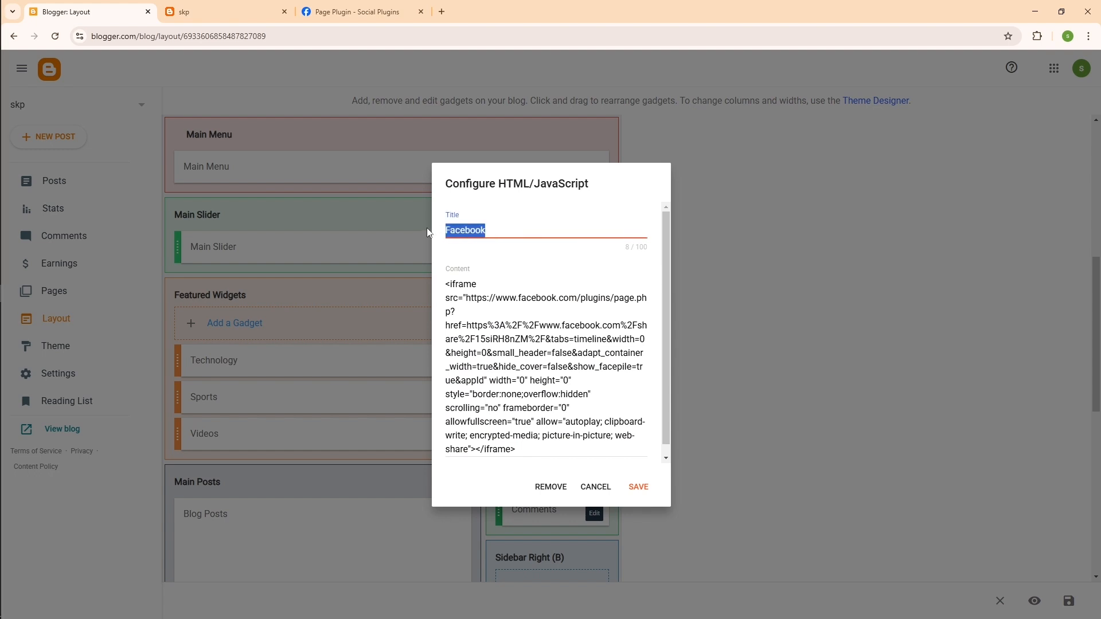
type("ji")
type("in us")
left_click(639, 487)
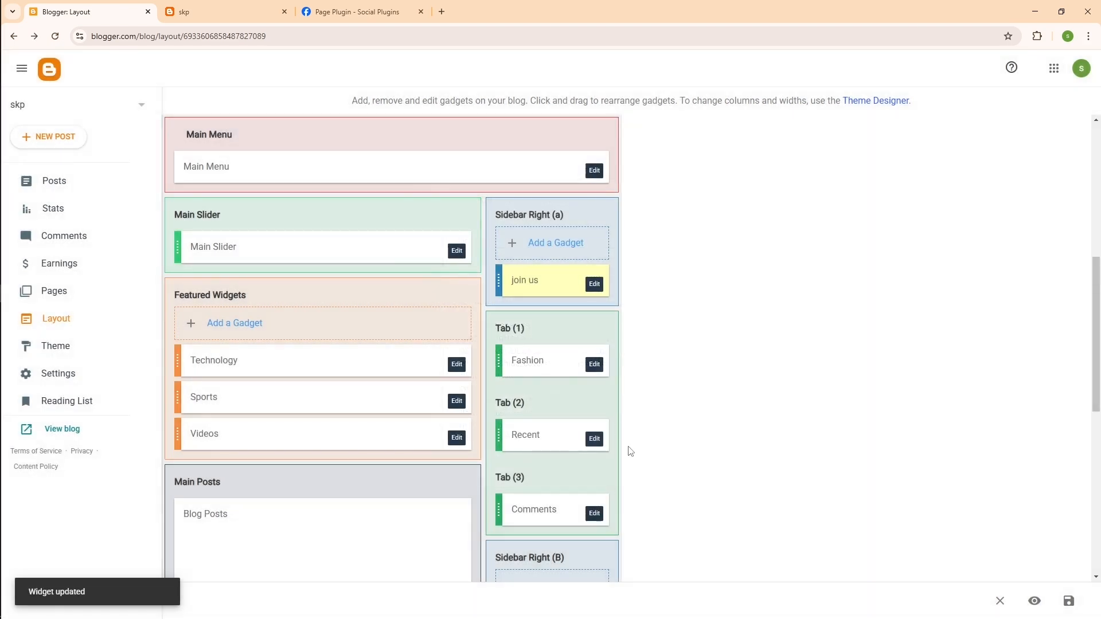
Reload the live blog to check the retitled sidebar gadget and its embedded plugin.
left_click(189, 11)
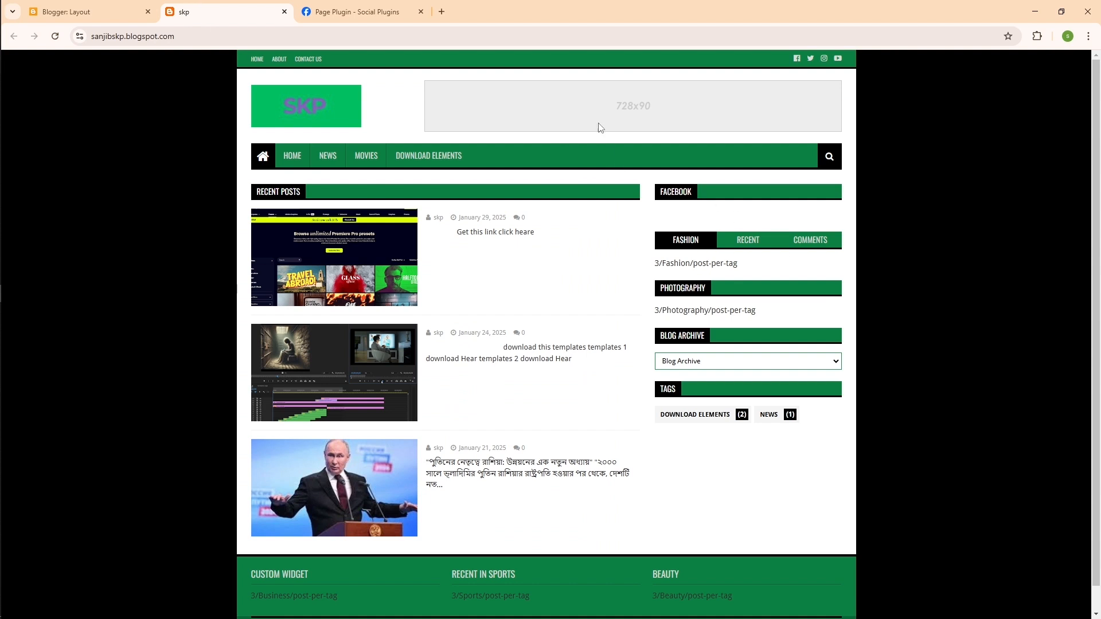
right_click(402, 98)
left_click(429, 145)
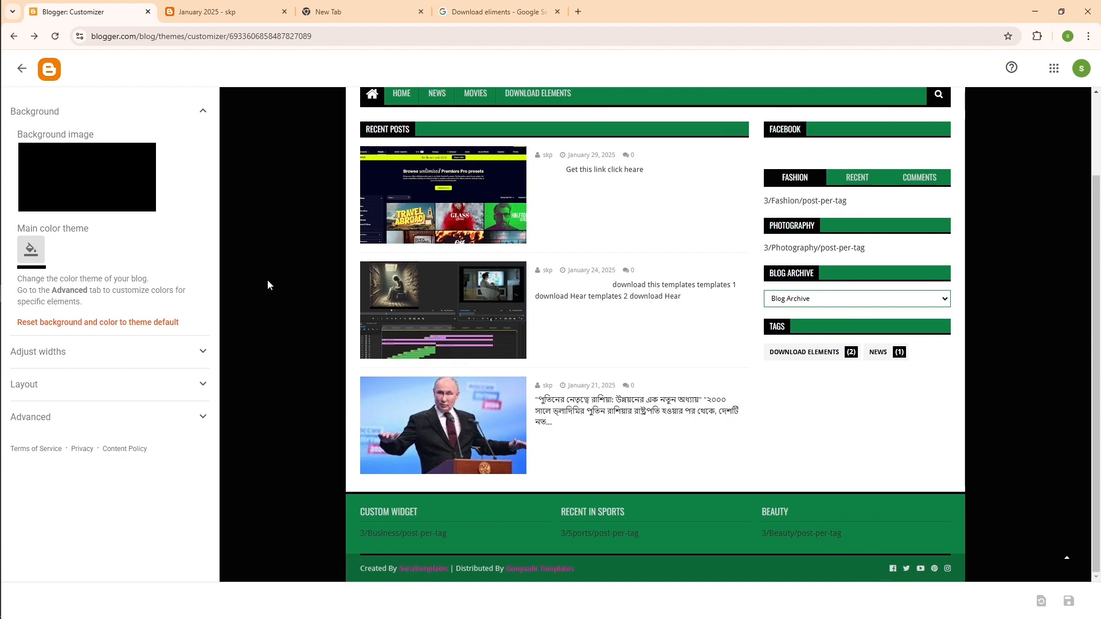
Return from the theme customizer to the Layout page and open the Social Footer's Social Media Icons gadget for editing.
left_click(22, 69)
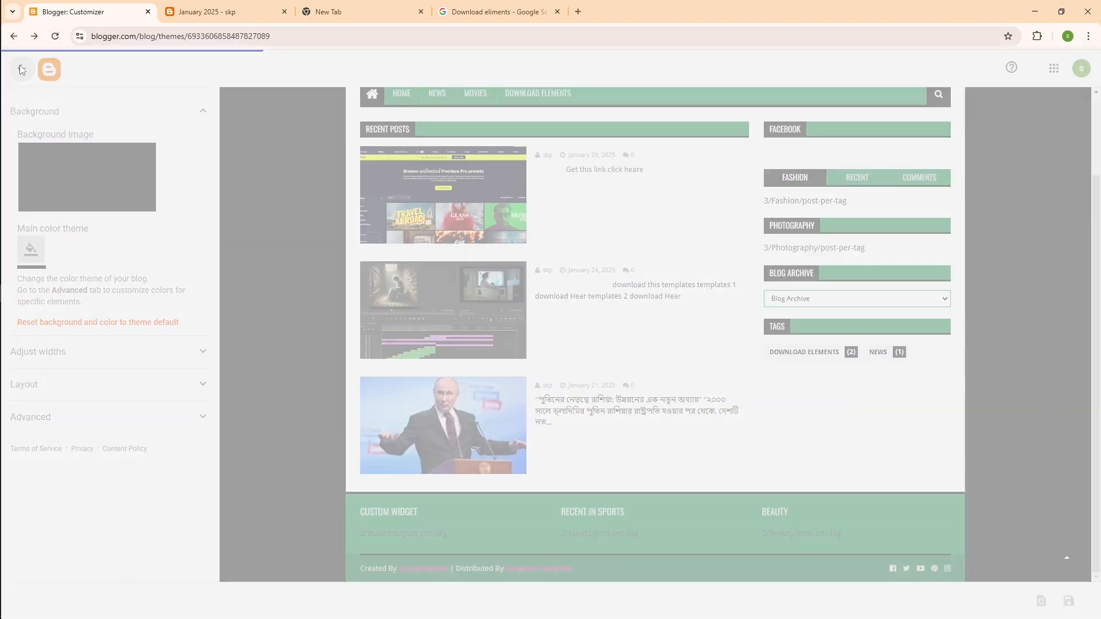
left_click(63, 331)
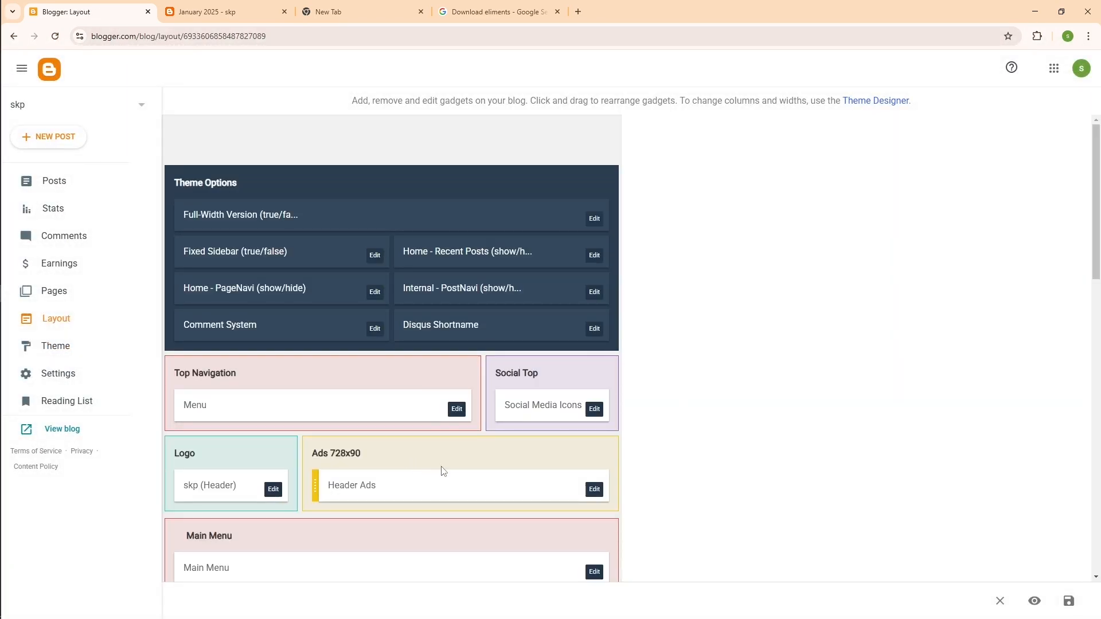
scroll(443, 470, "down", 10)
scroll(441, 462, "down", 1)
scroll(441, 462, "down", 2)
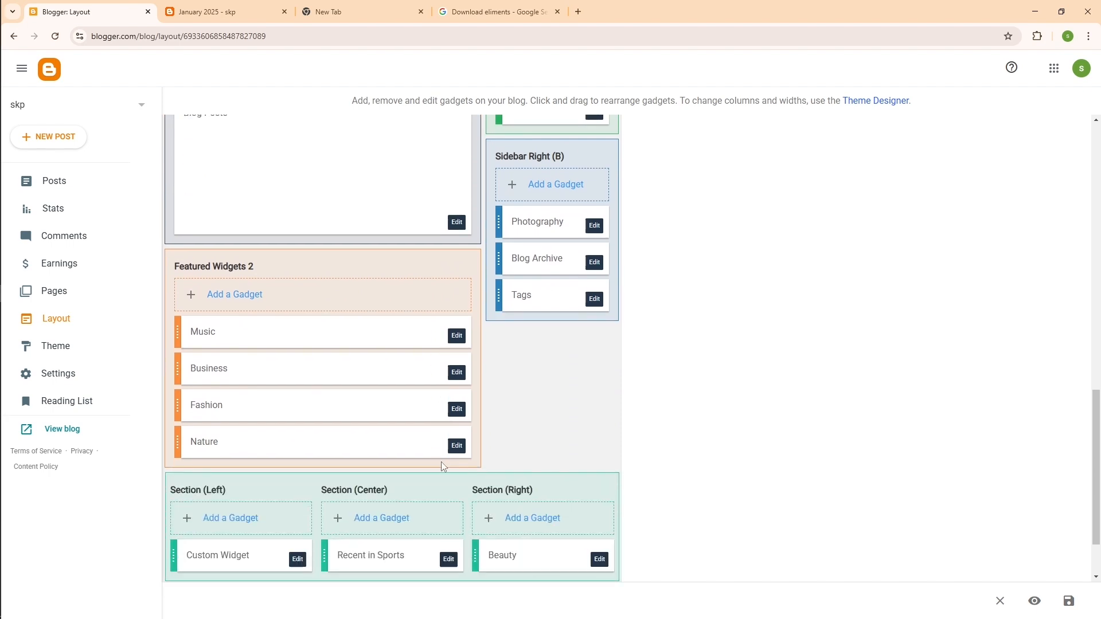
scroll(442, 463, "down", 2)
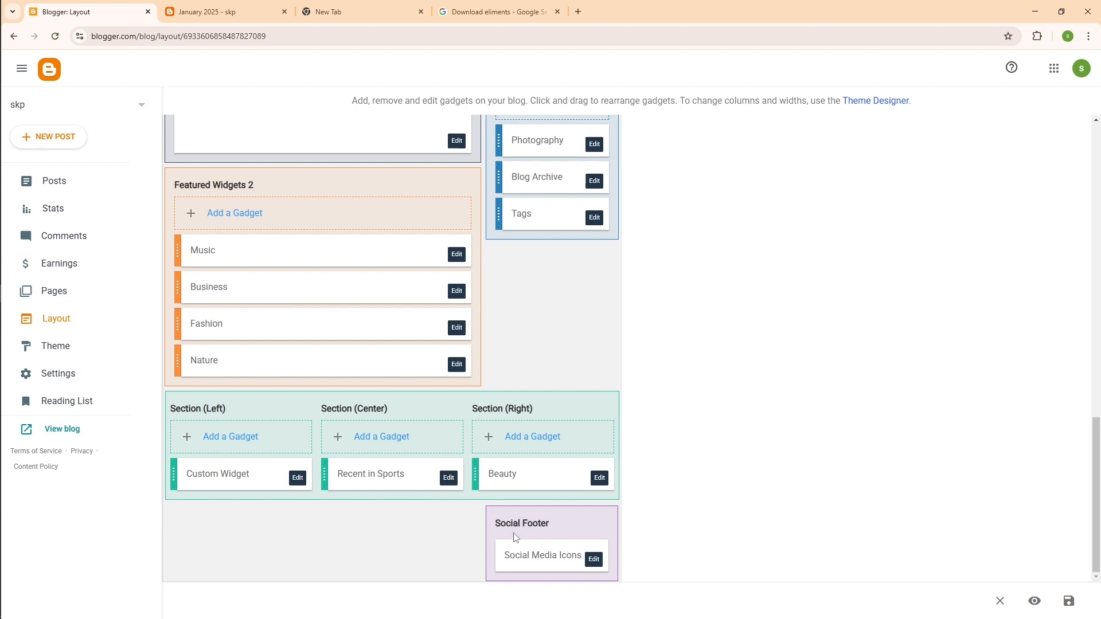
left_click(593, 565)
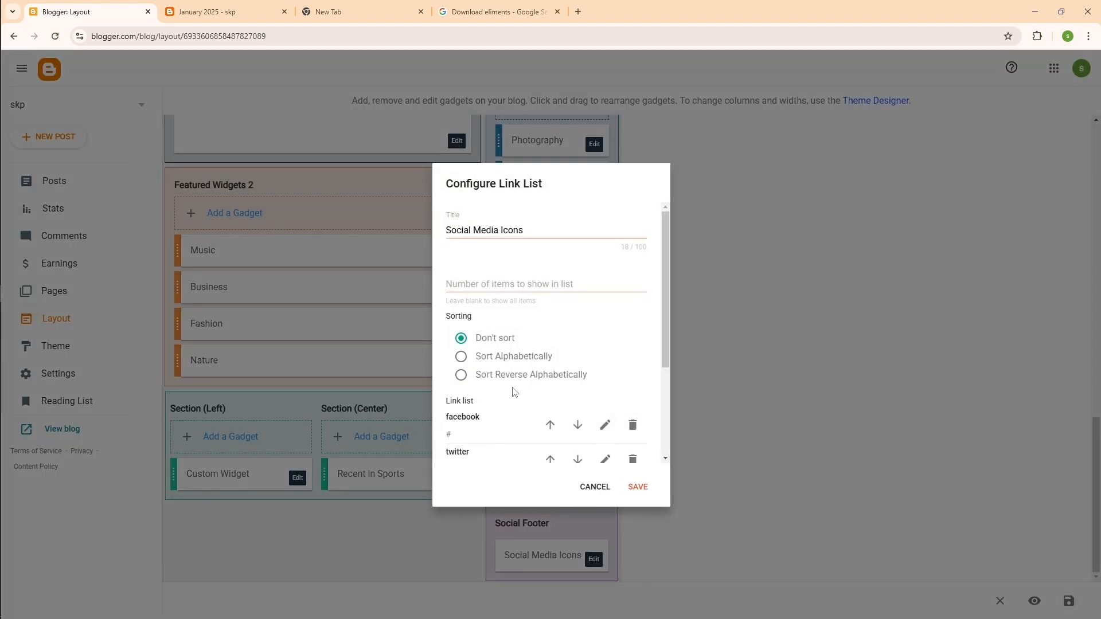
Delete the facebook, twitter, youtube, pinterest and instagram items from the Social Footer's link list and save it.
scroll(515, 393, "down", 3)
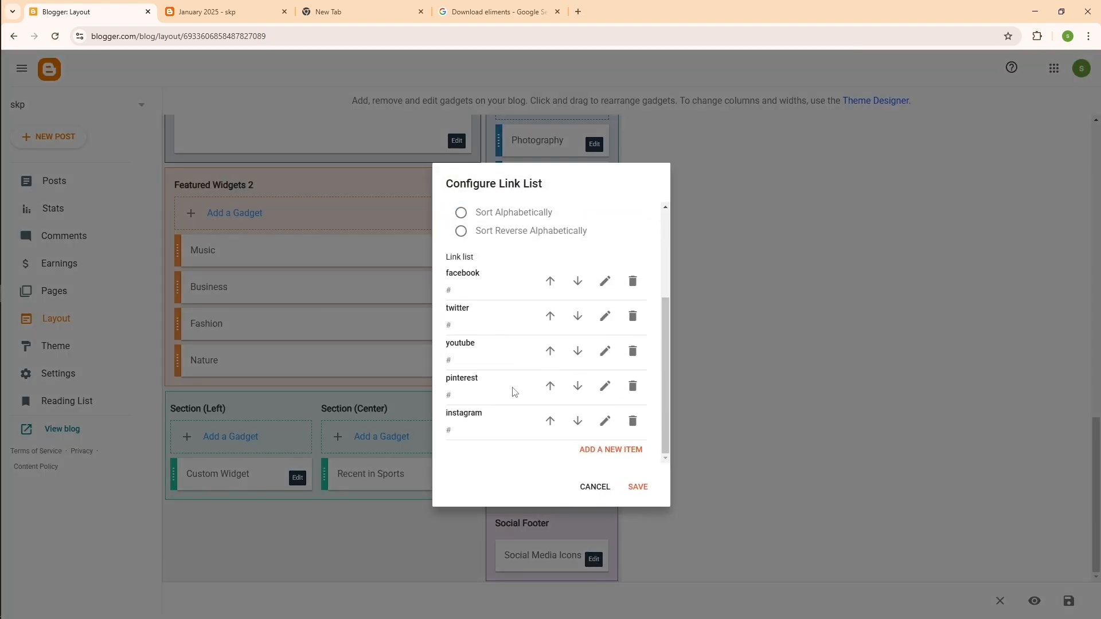
left_click(632, 422)
left_click(633, 422)
left_click(632, 422)
left_click(632, 422)
left_click(633, 422)
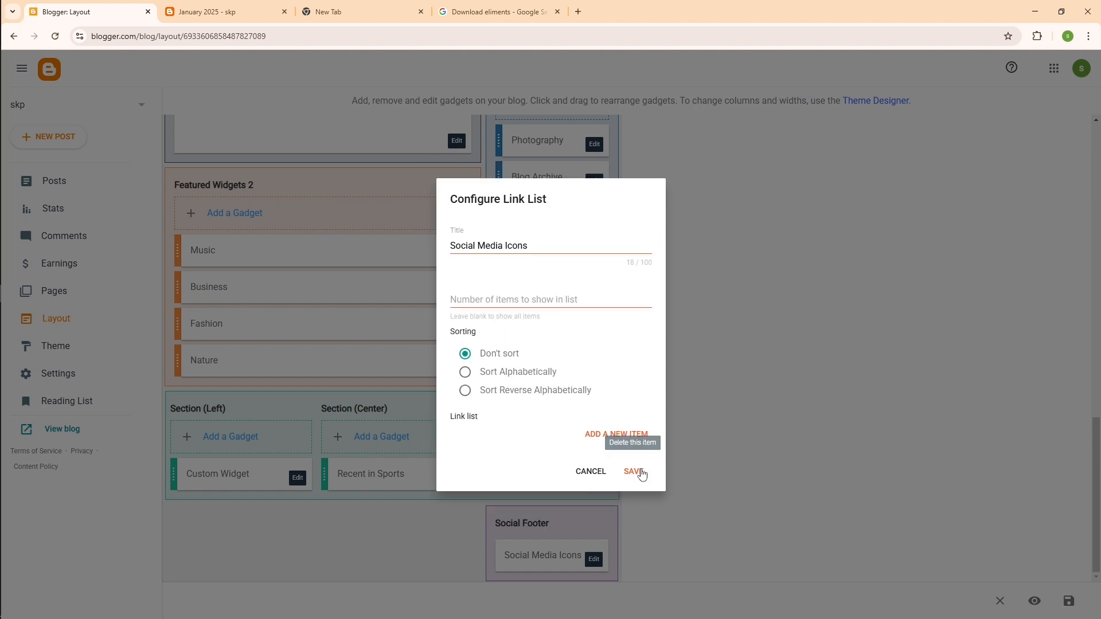
left_click(636, 473)
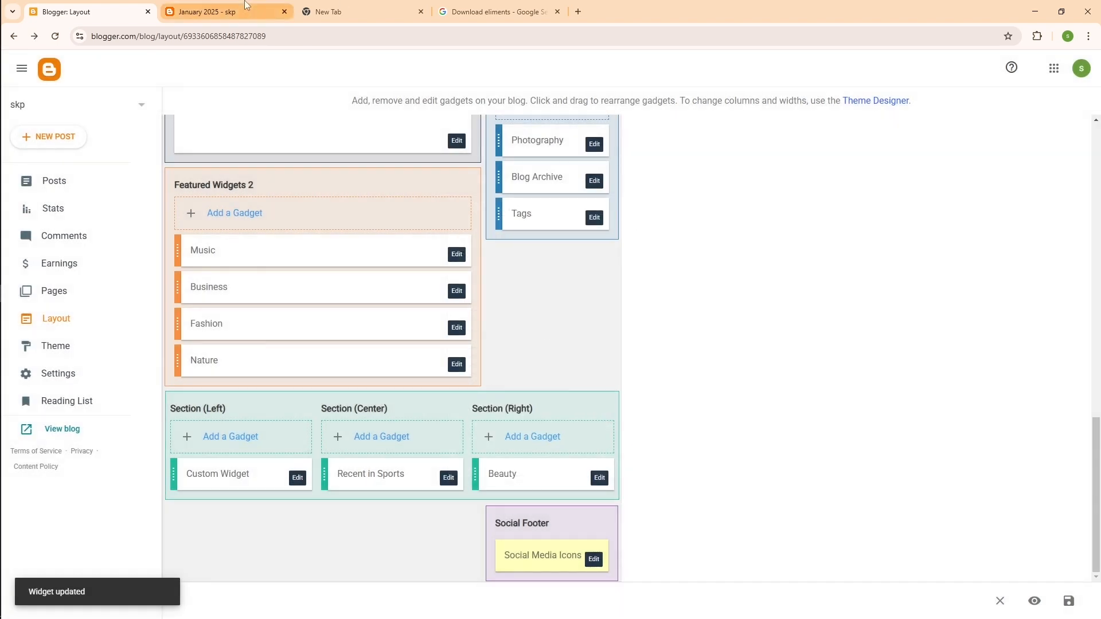
Reload the blog's January 2025 archive page to check the footer social icons.
left_click(201, 12)
right_click(824, 446)
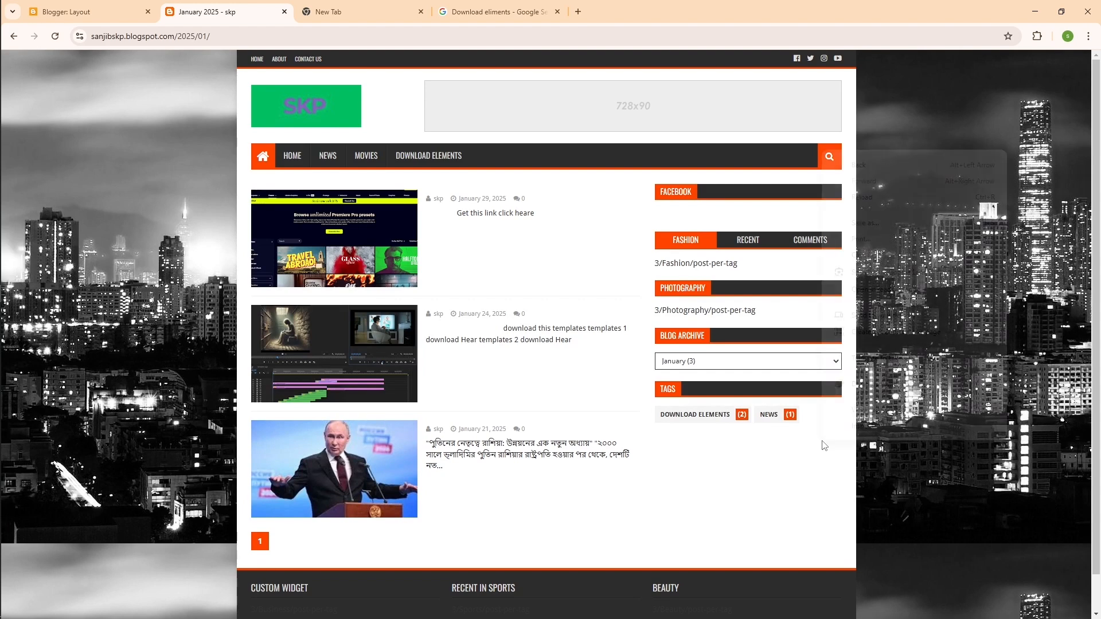
left_click(866, 203)
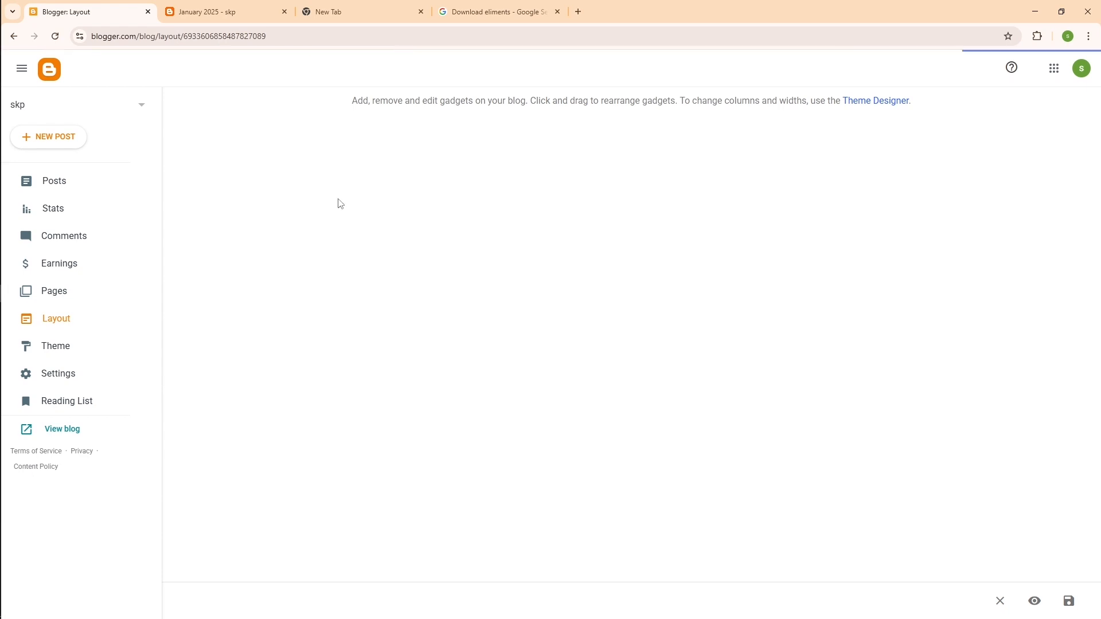
Open the Theme Designer and remove the blog's background image.
left_click(890, 102)
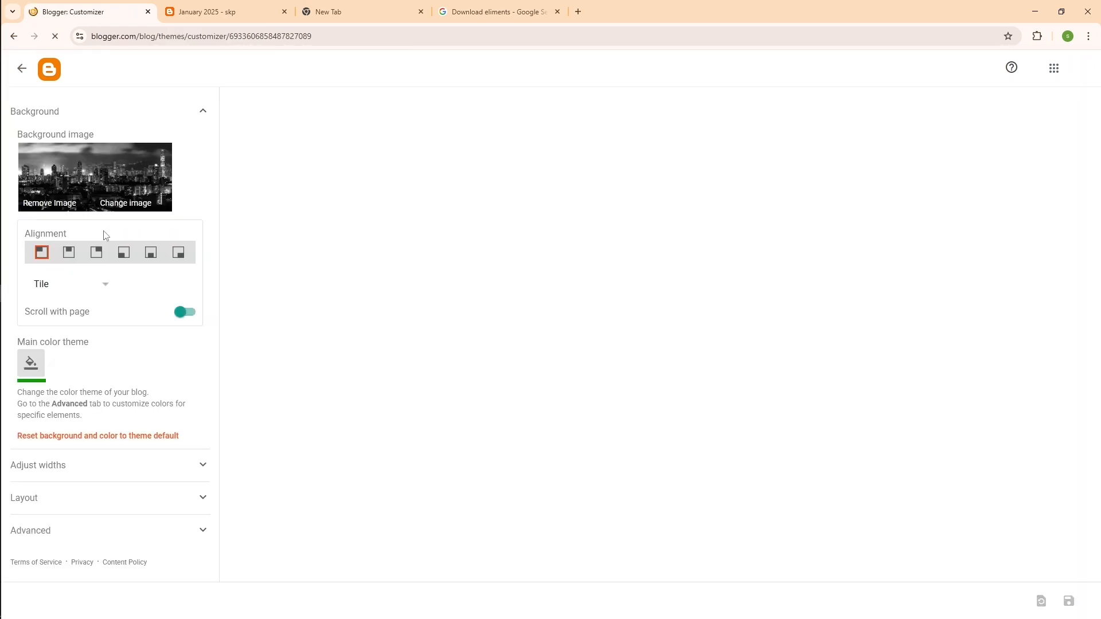
left_click(121, 208)
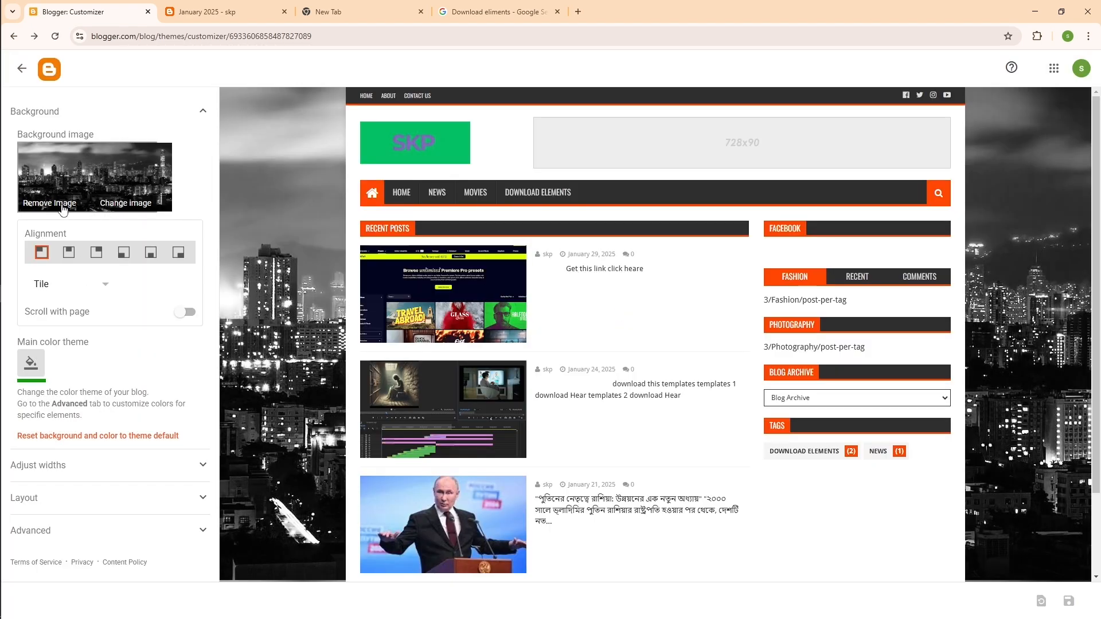
left_click(62, 205)
left_click(592, 362)
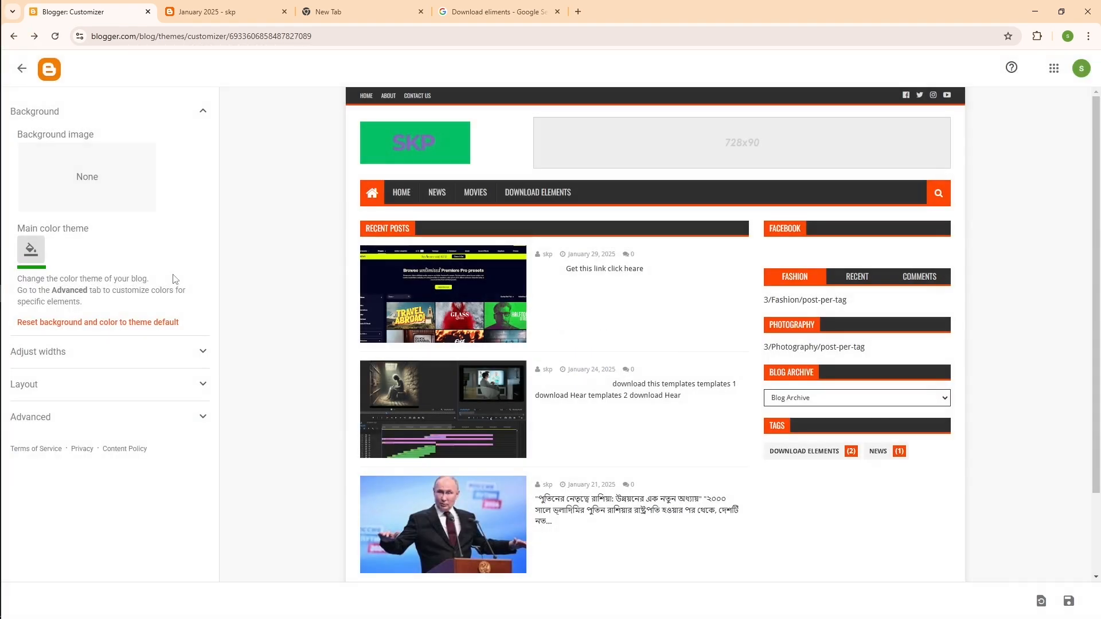
Browse the background image gallery's Abstract, The Arts, Business, Celebrations, Entertainment, Family and Food & Drink categories.
left_click(93, 184)
scroll(590, 361, "down", 15)
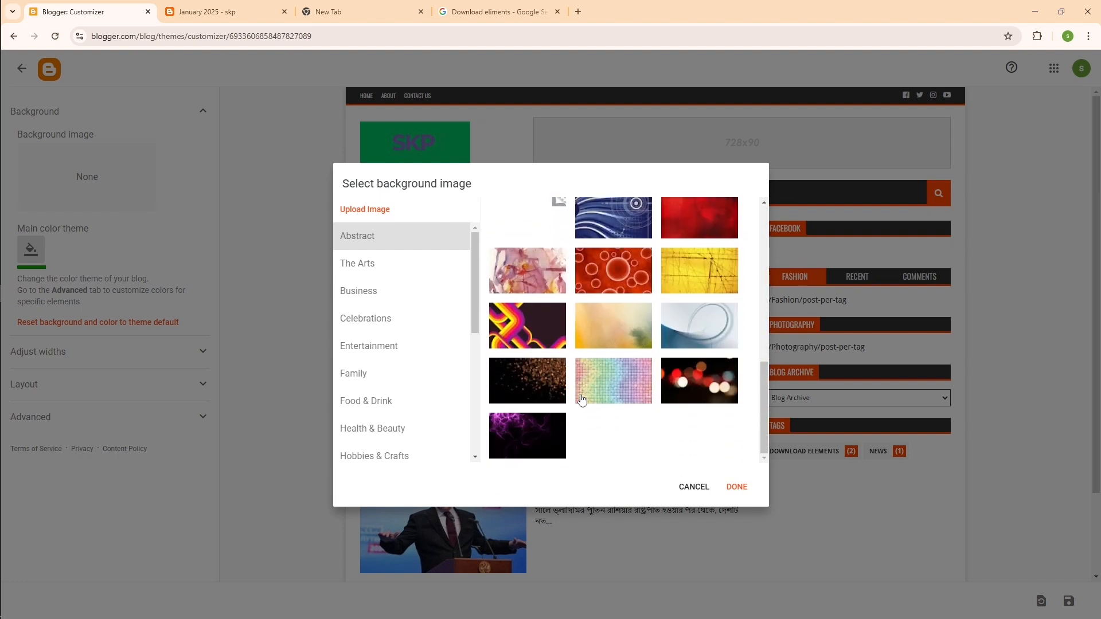
scroll(582, 401, "up", 5)
scroll(582, 400, "down", 5)
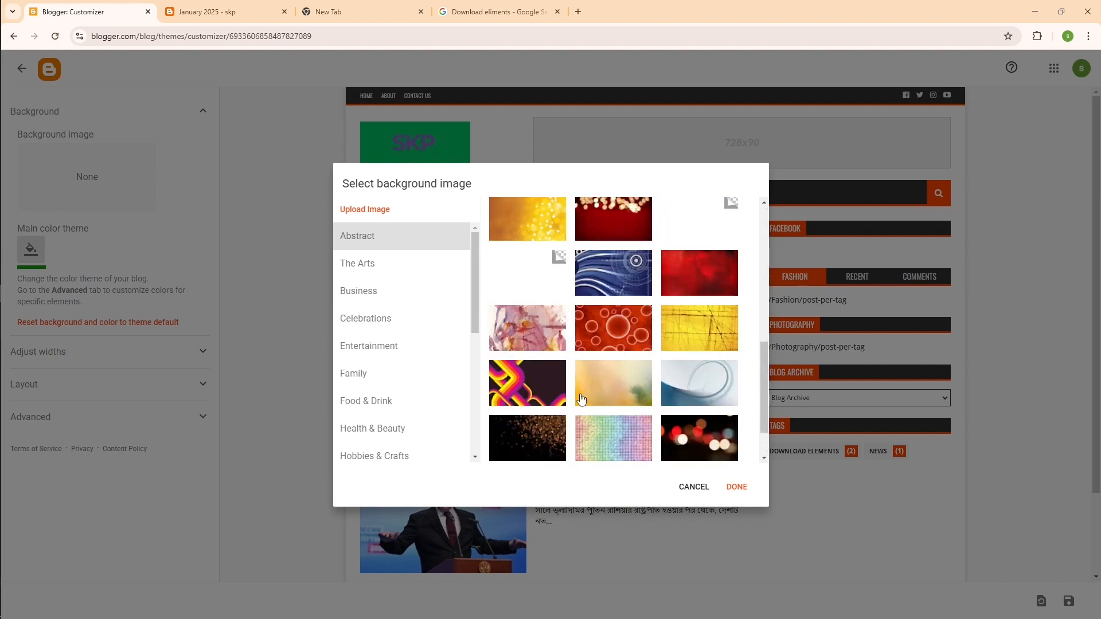
left_click(368, 271)
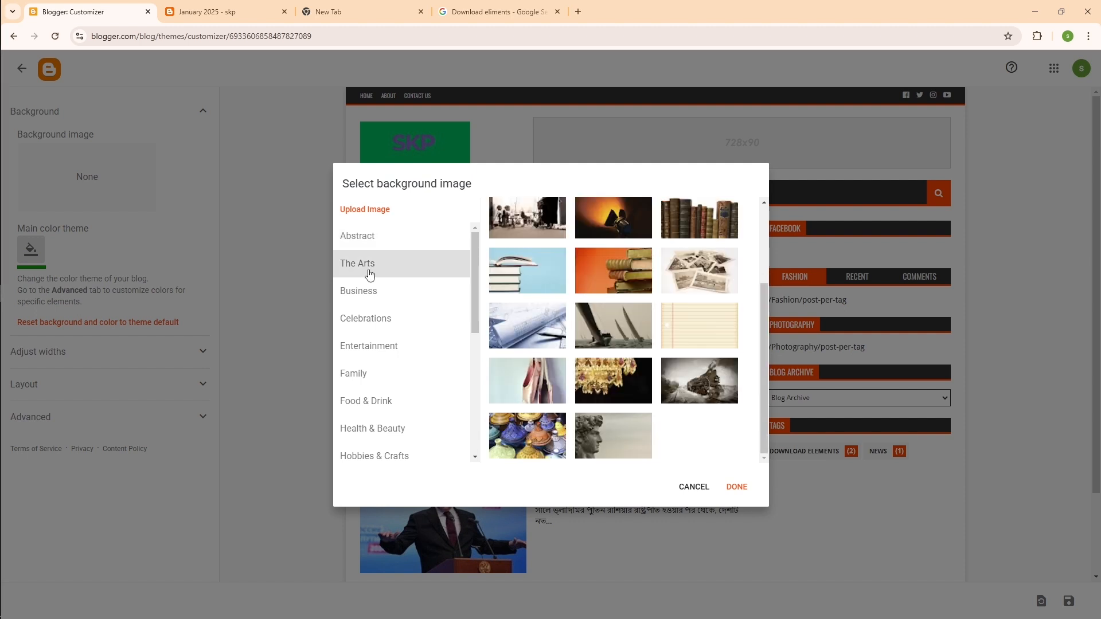
scroll(579, 390, "up", 3)
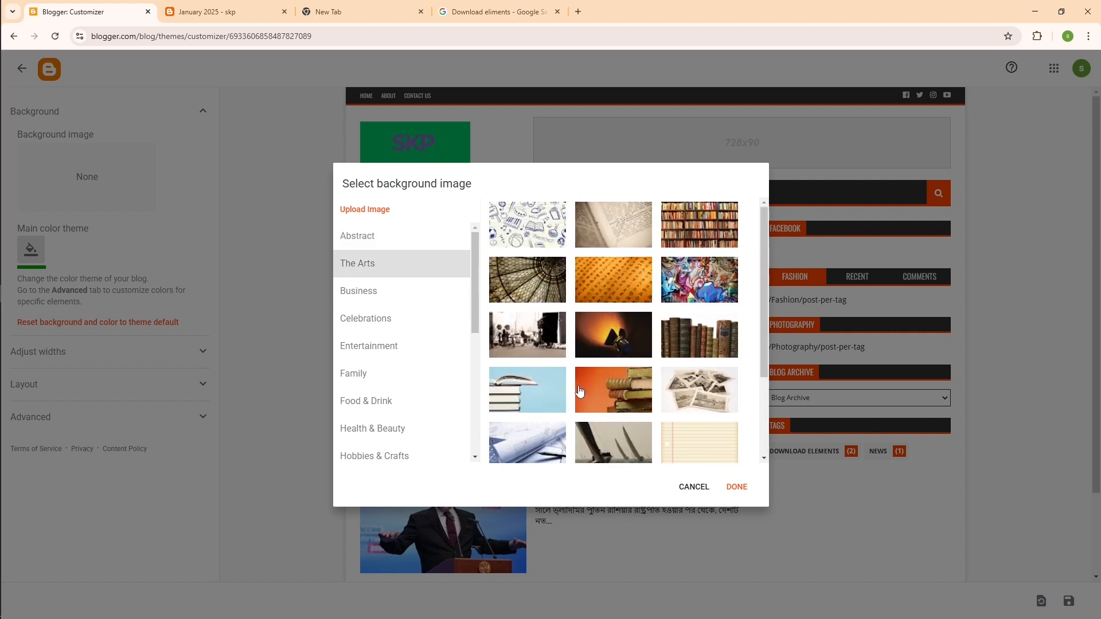
left_click(358, 298)
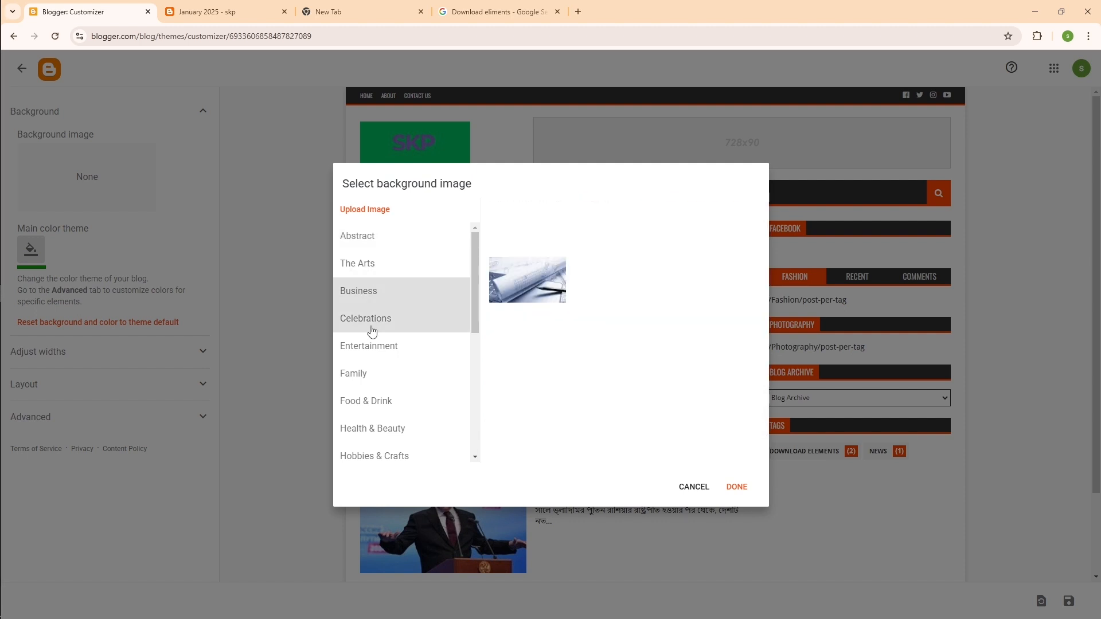
left_click(368, 326)
left_click(382, 356)
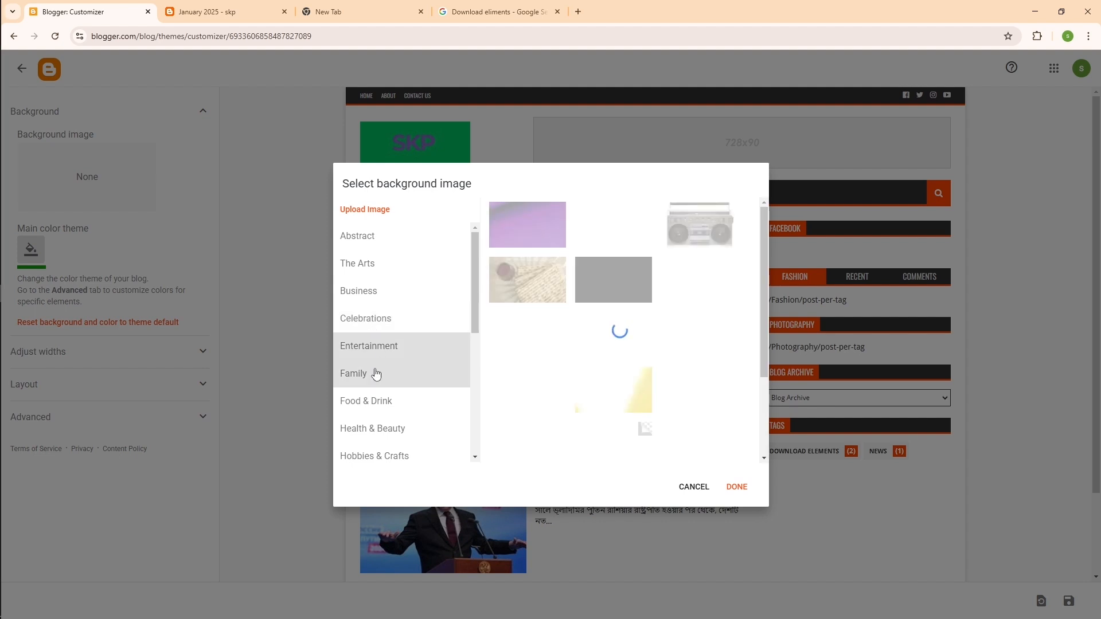
left_click(375, 376)
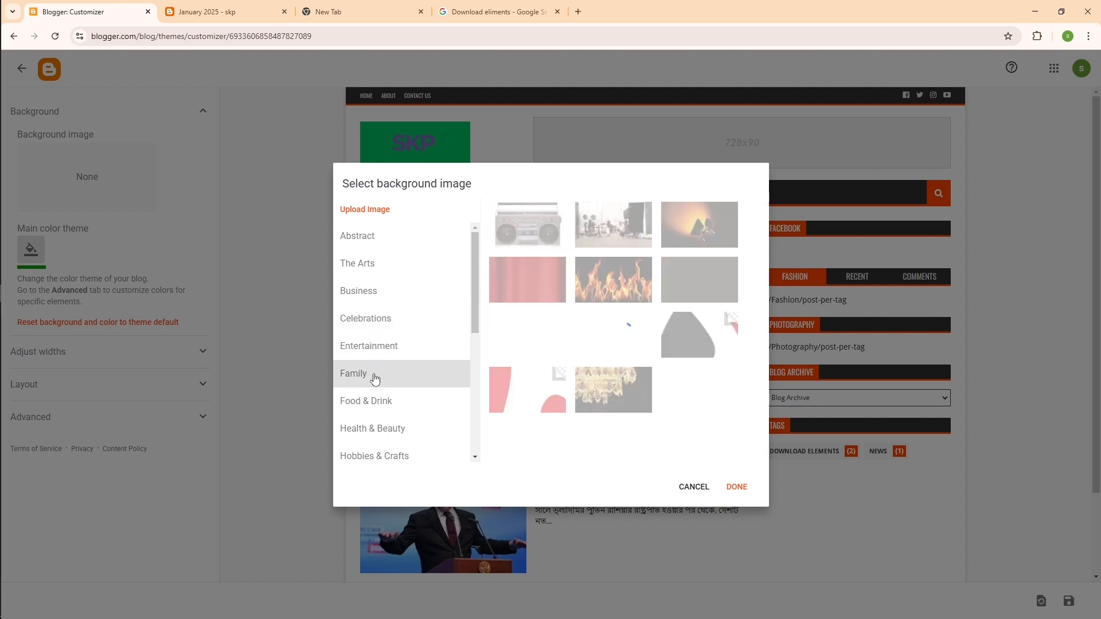
left_click(384, 412)
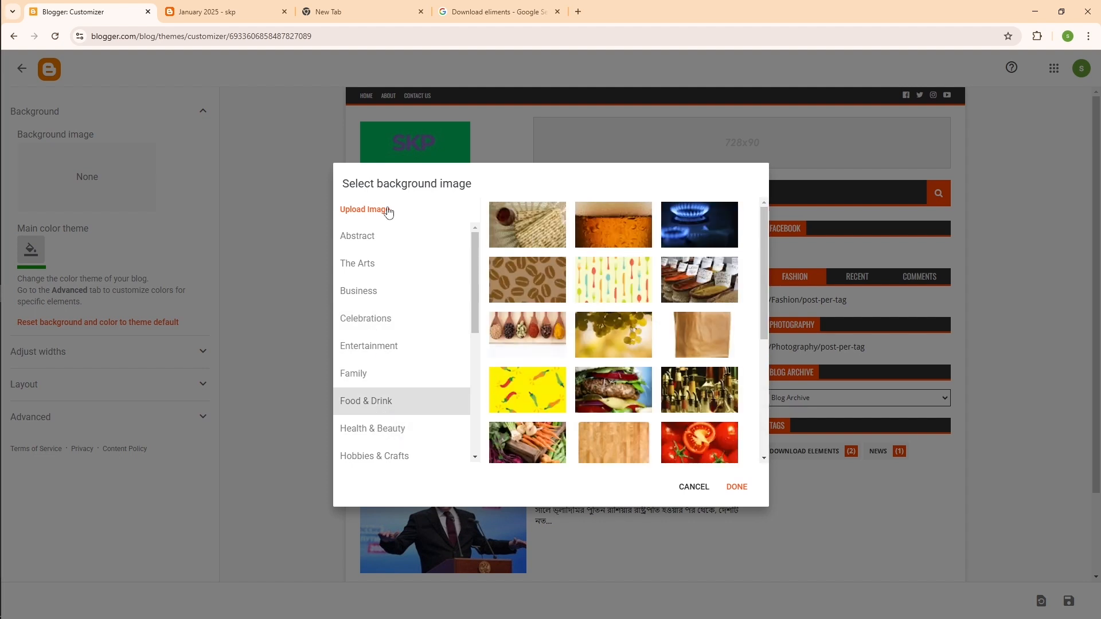
Try to upload the studio-background-concept JPG from the Downloads folder as the blog's background image.
left_click(575, 249)
left_click(285, 96)
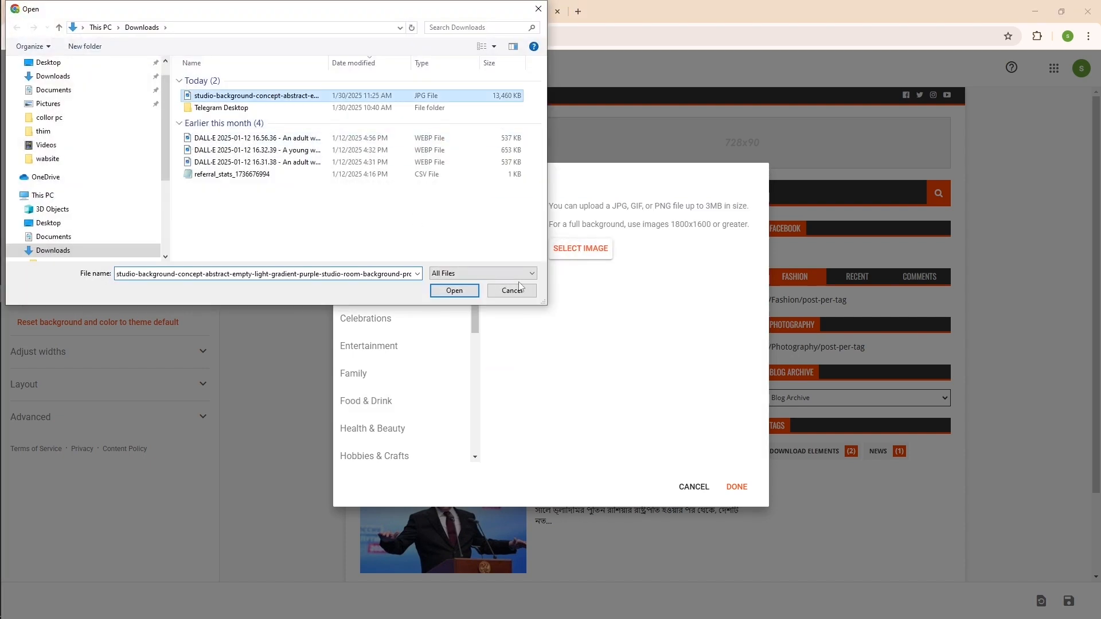
left_click(455, 292)
left_click(738, 487)
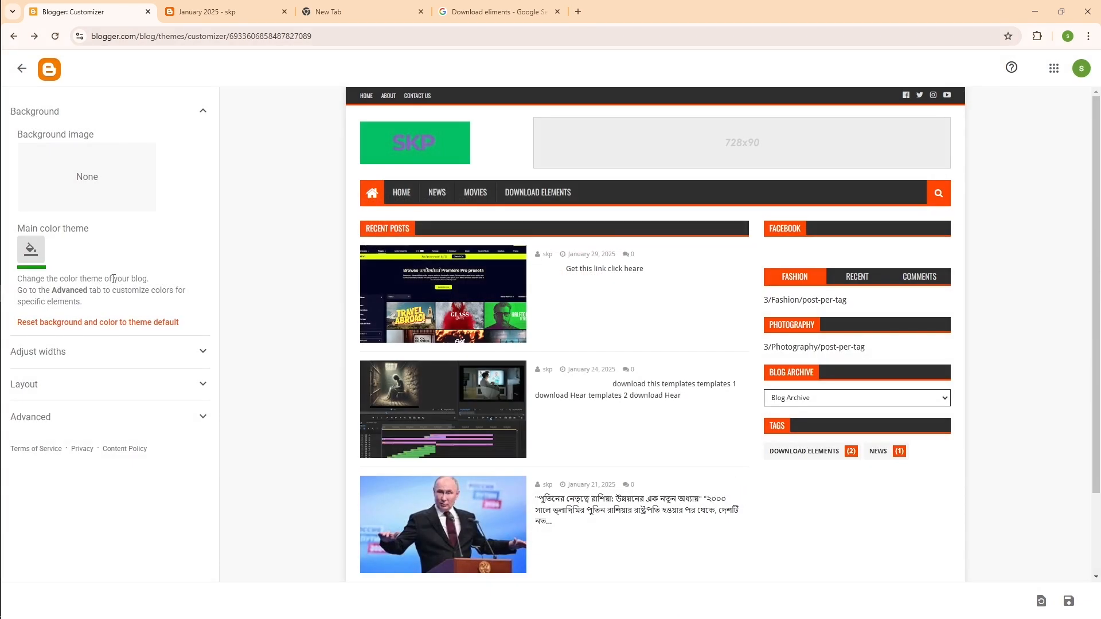
Save the customizer settings with no background image and reload the page.
left_click(1061, 601)
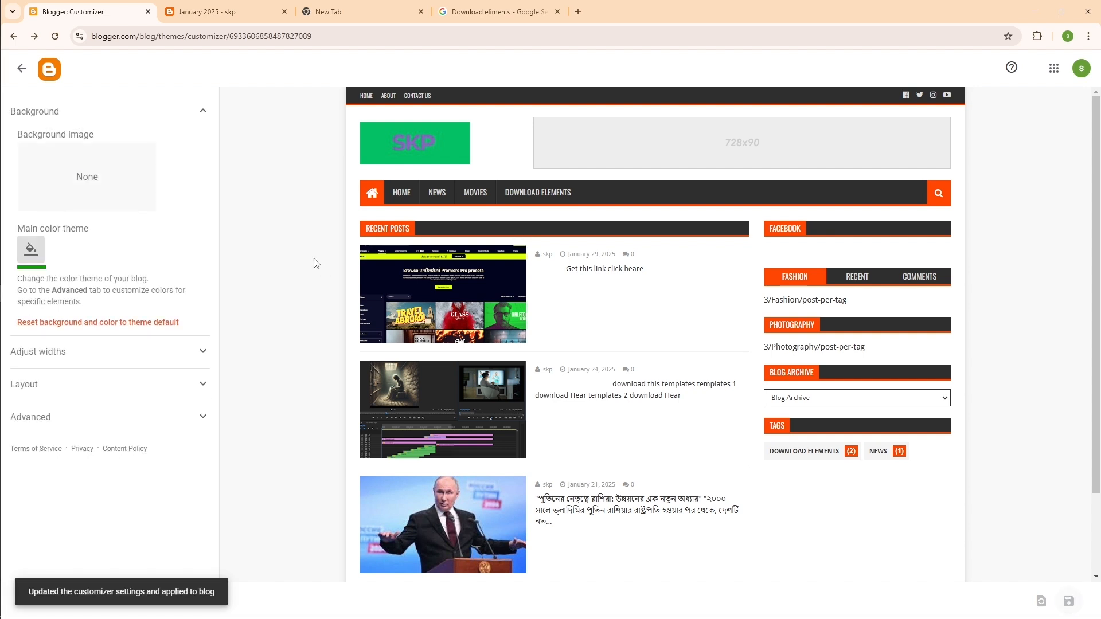
right_click(253, 154)
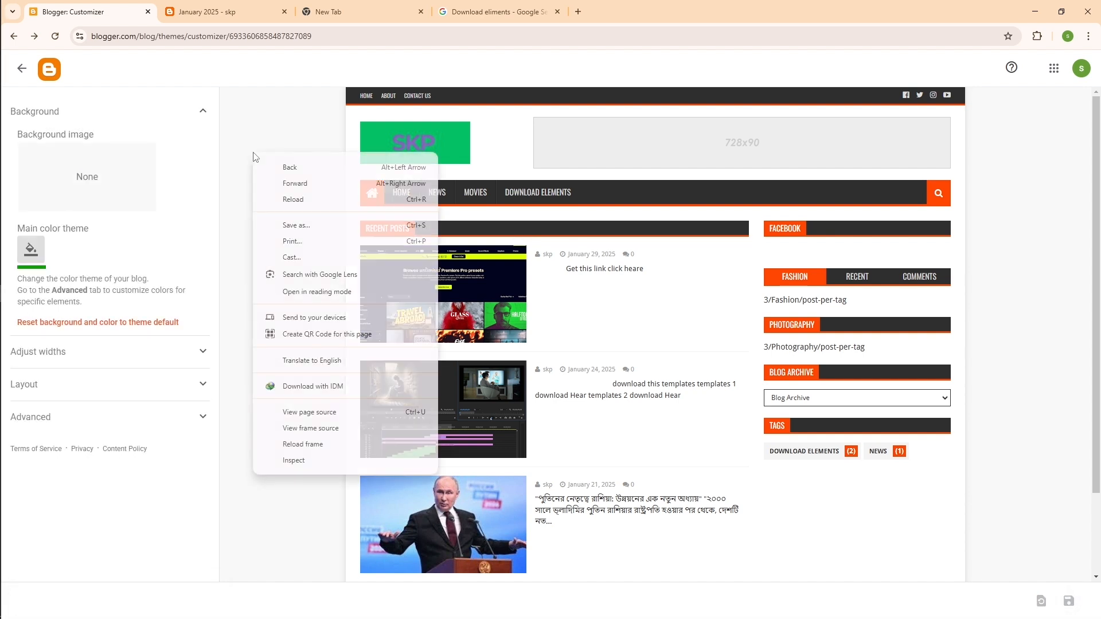
left_click(289, 200)
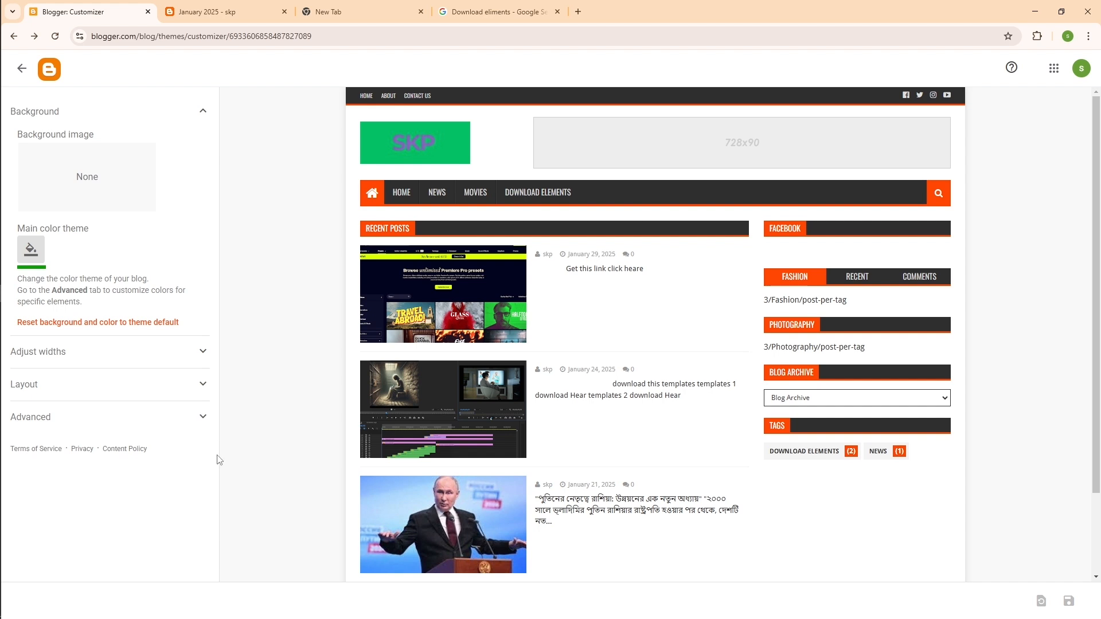
Show the advanced Main Settings and try the green and near-black swatches for the Main Theme Color.
left_click(200, 424)
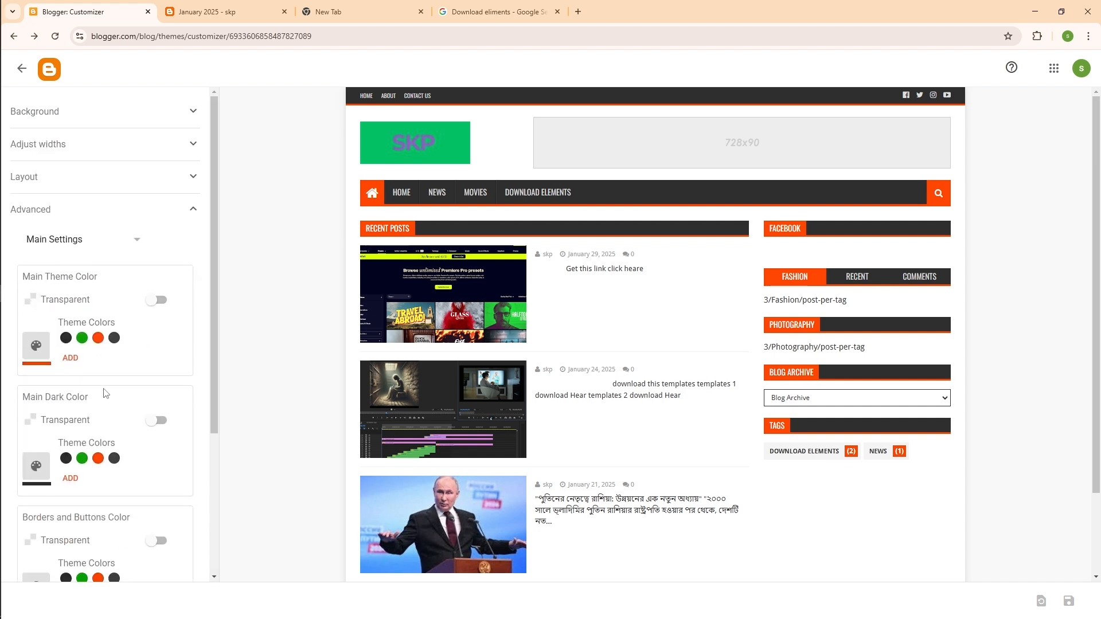
left_click(82, 338)
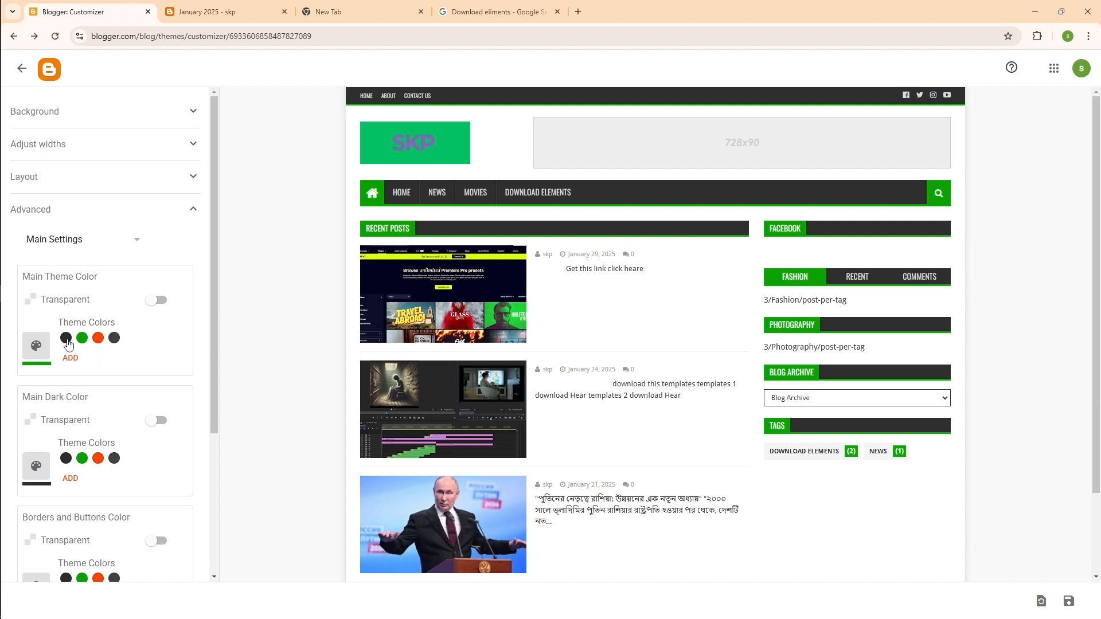
left_click(66, 339)
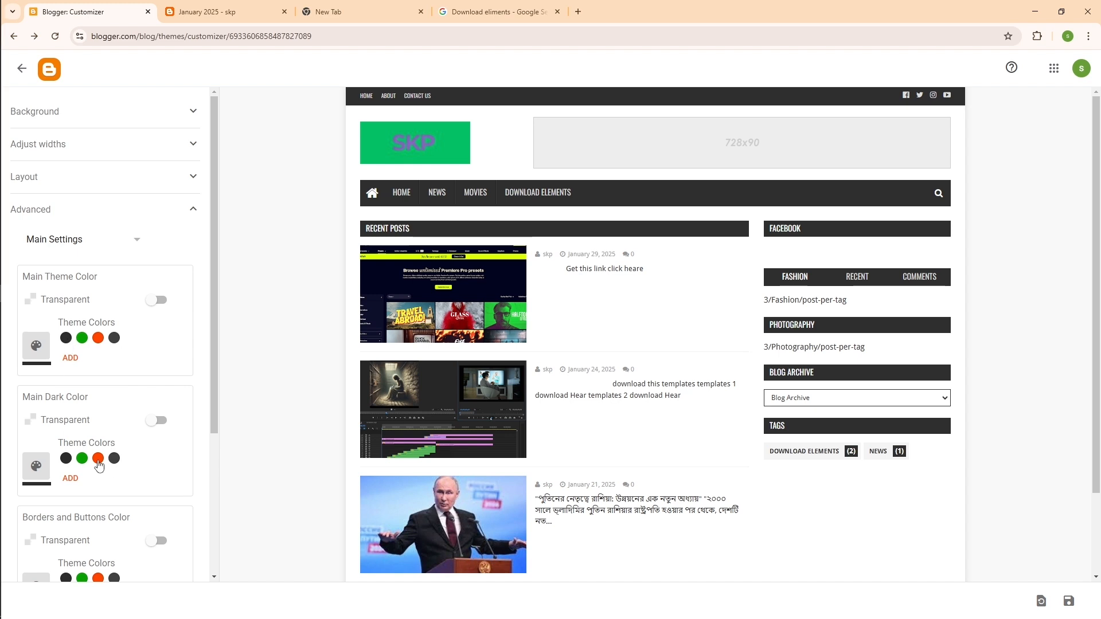
Try the green and dark grey swatches for the Main Dark Color and return it to near-black.
left_click(82, 458)
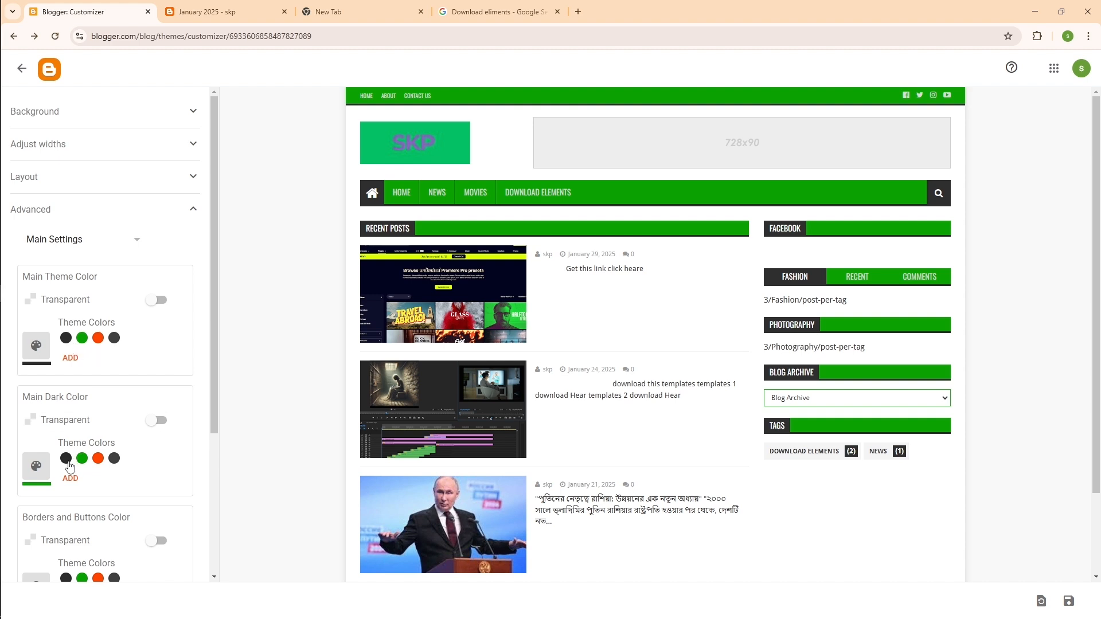
left_click(115, 459)
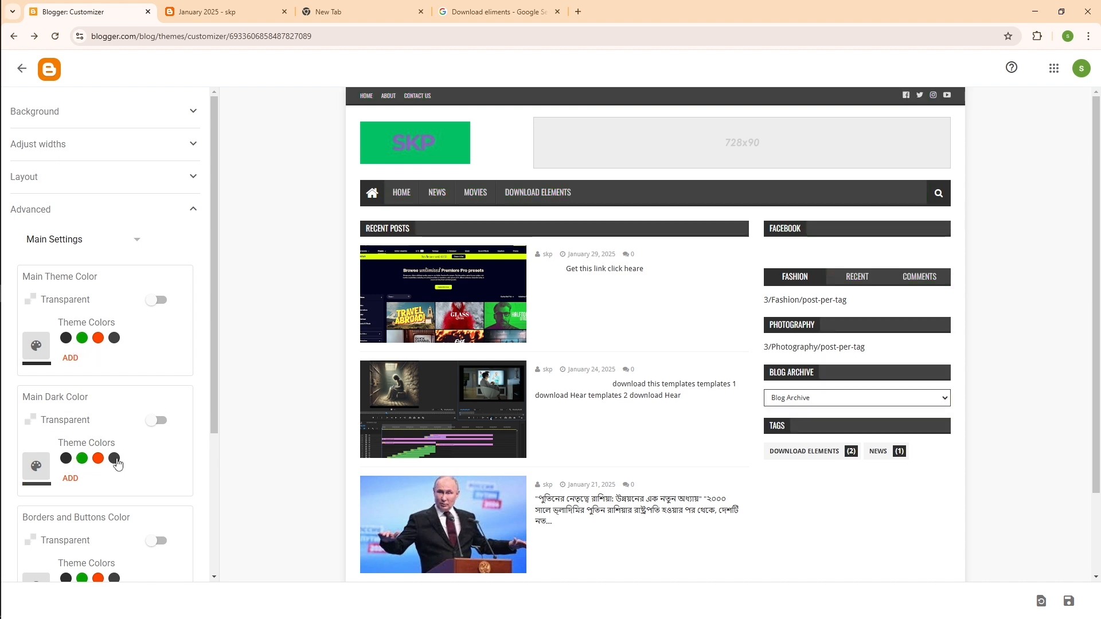
left_click(68, 462)
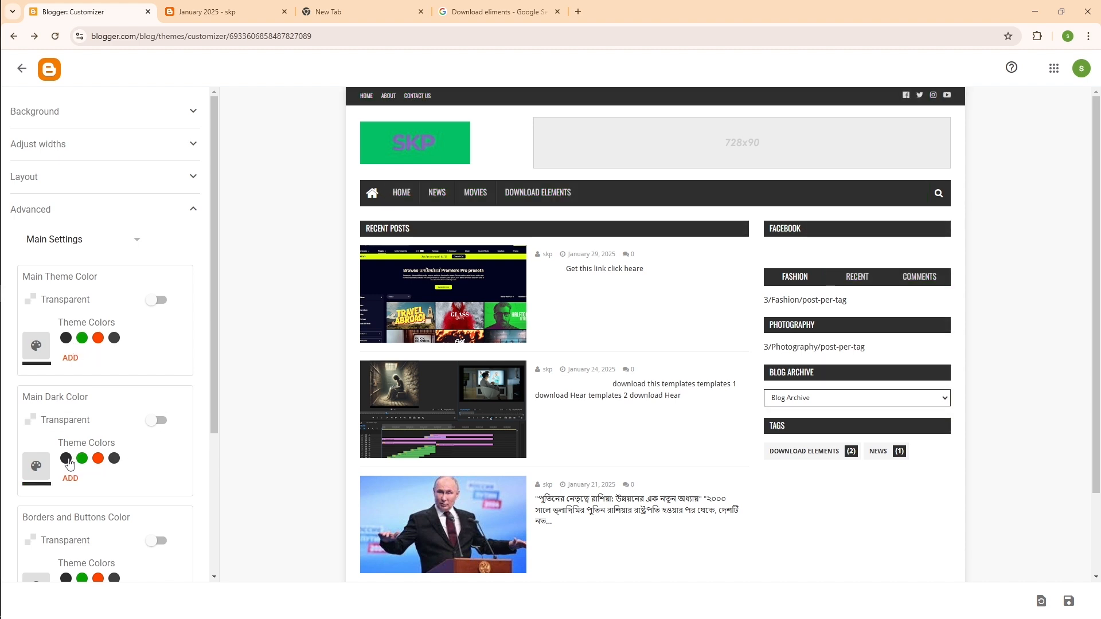
Preview the Main Theme Color in green and orange, and return it to near-black.
left_click(82, 340)
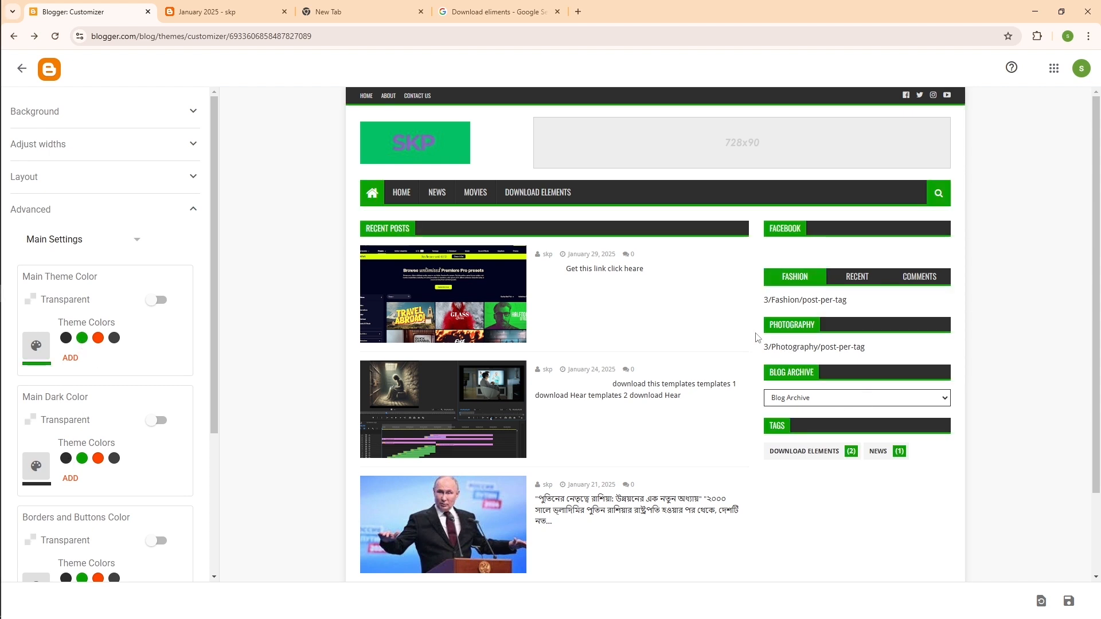
left_click(99, 339)
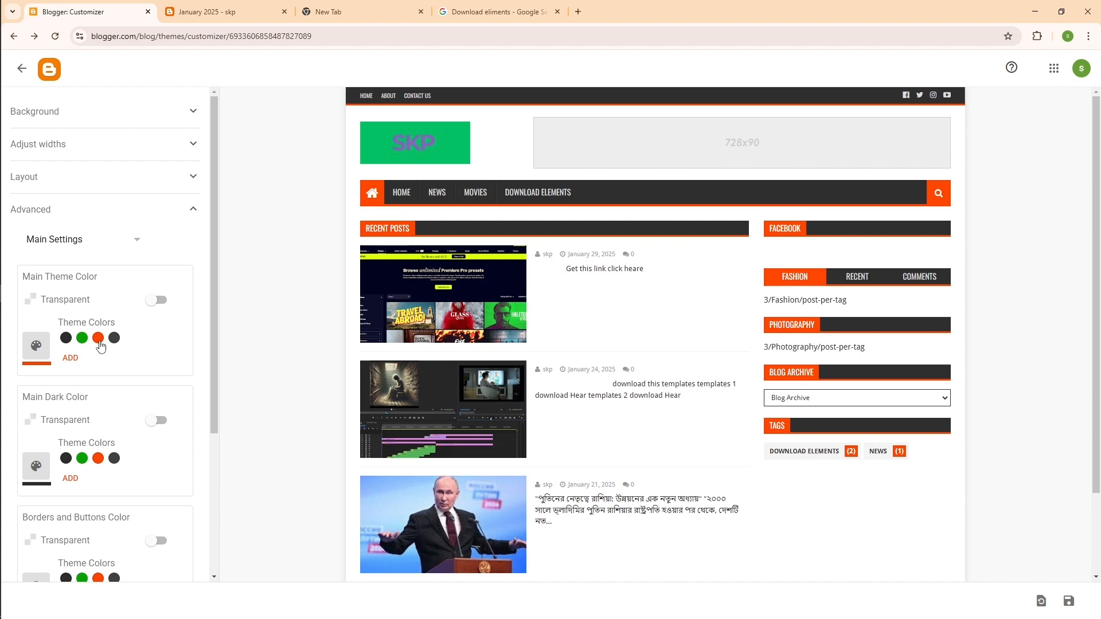
left_click(66, 340)
Try bright green and muted green #55a151 from the full color palette as the Main Theme Color.
left_click(39, 353)
left_click(39, 353)
left_click(39, 353)
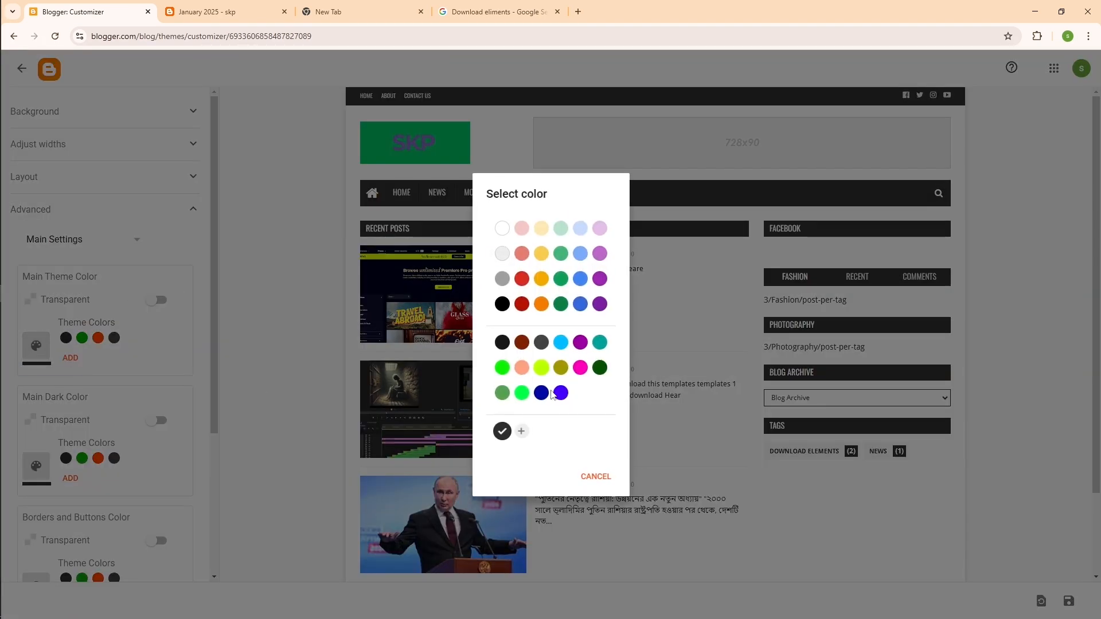
left_click(522, 393)
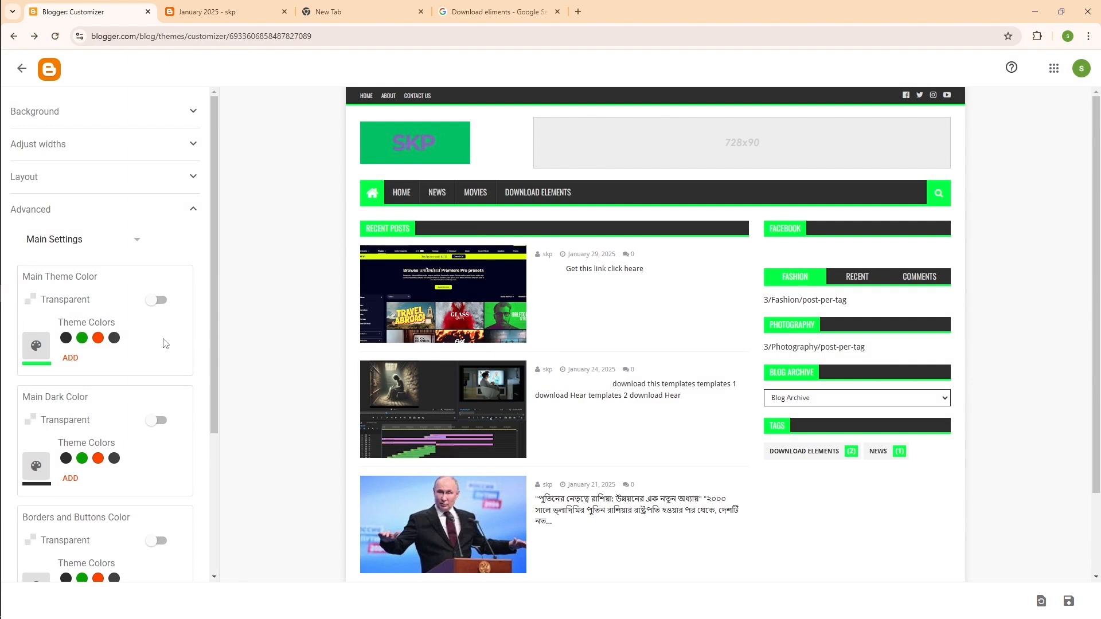
left_click(36, 350)
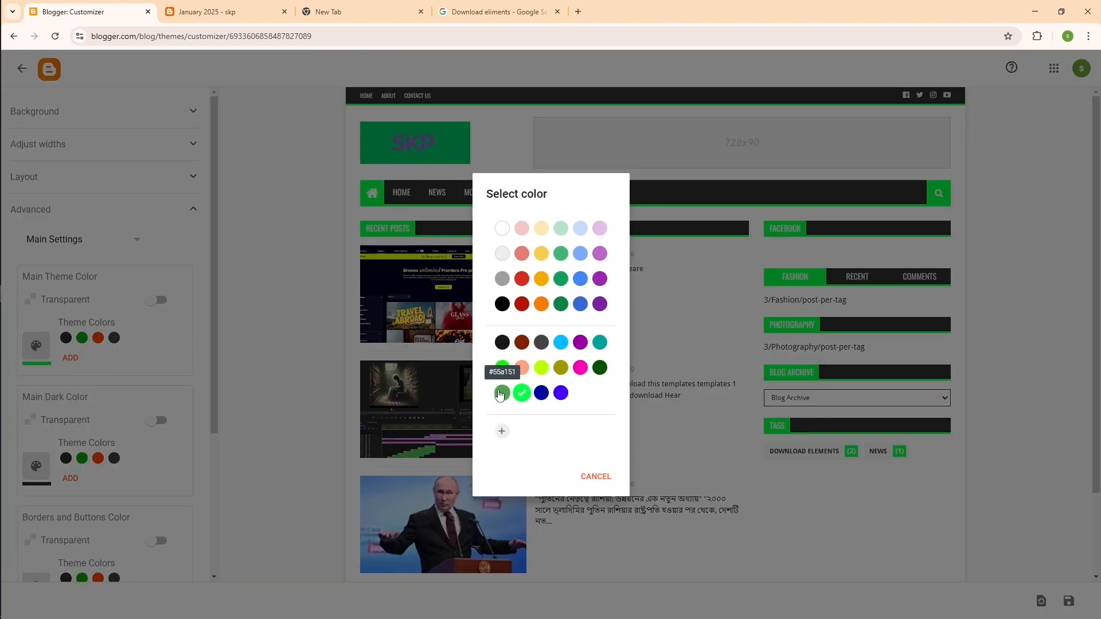
left_click(502, 394)
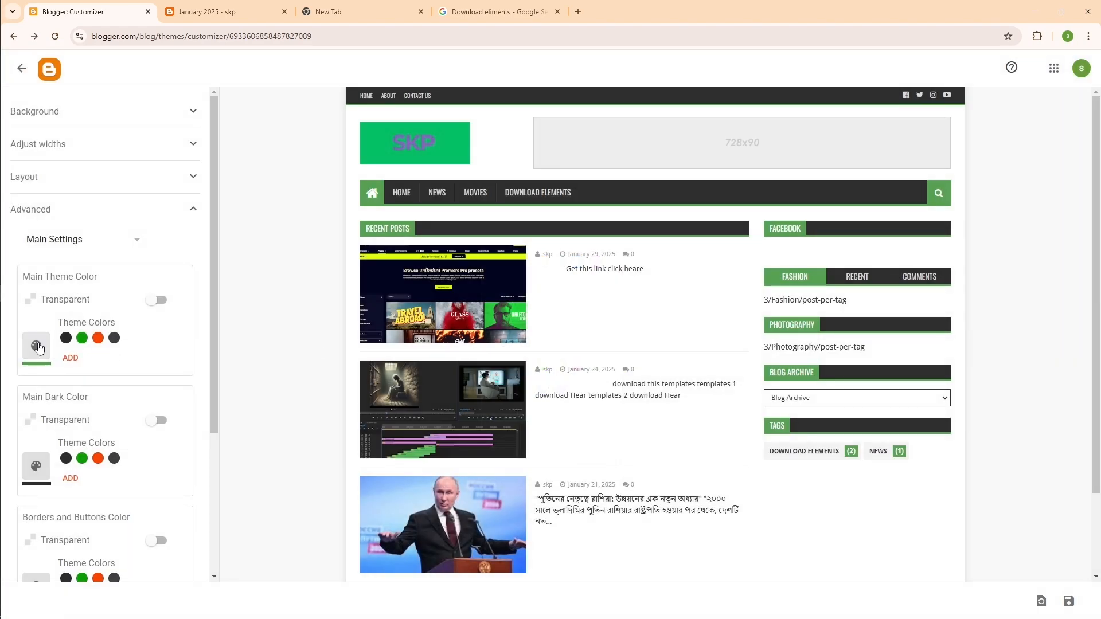
left_click(36, 347)
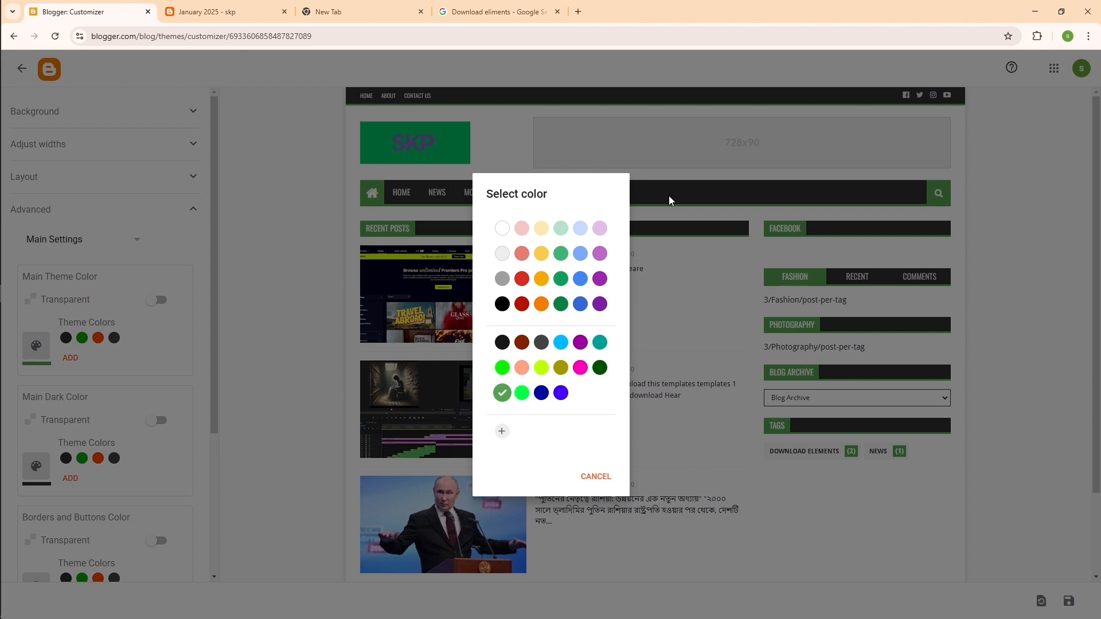
left_click(501, 432)
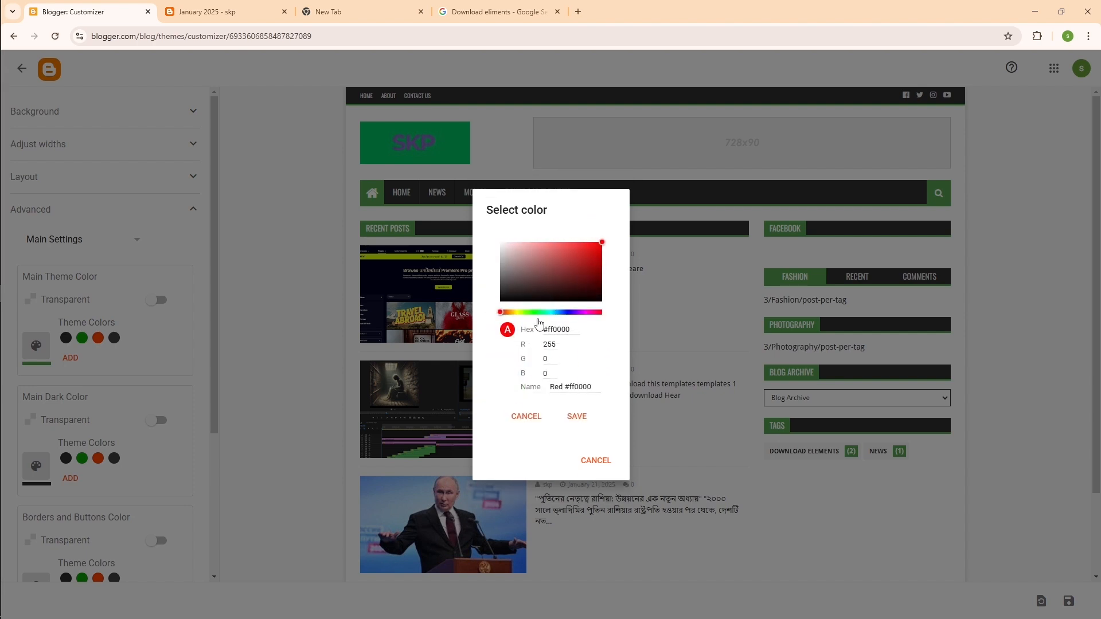
left_click(530, 313)
mouse_move(600, 244)
left_mouse_down()
mouse_move(598, 290)
mouse_move(515, 297)
mouse_move(557, 302)
mouse_move(601, 244)
left_mouse_up()
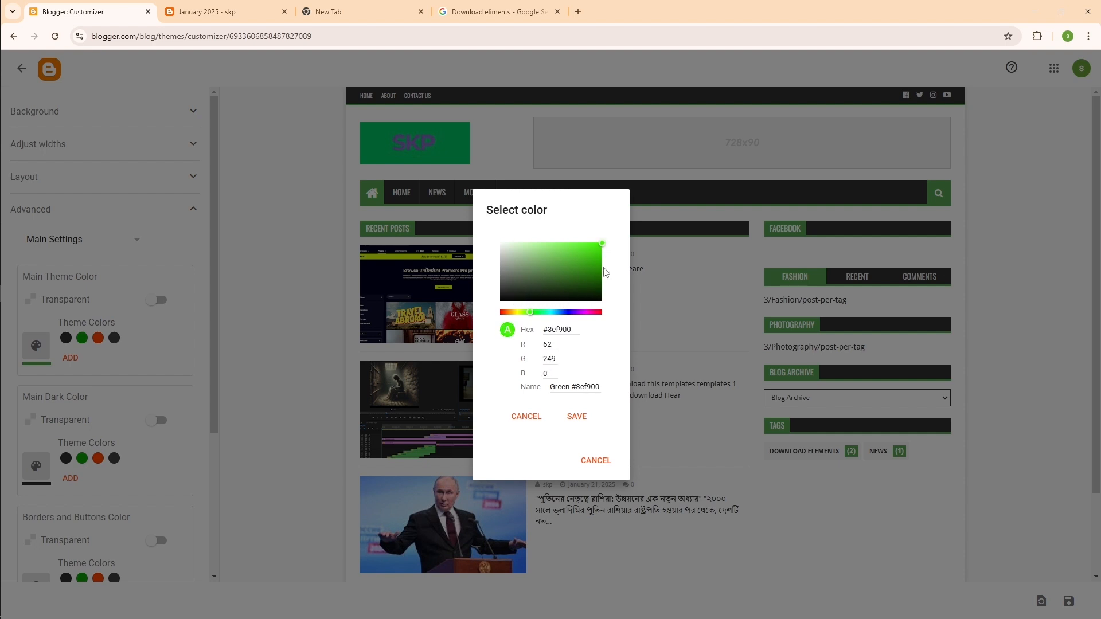
left_click(525, 419)
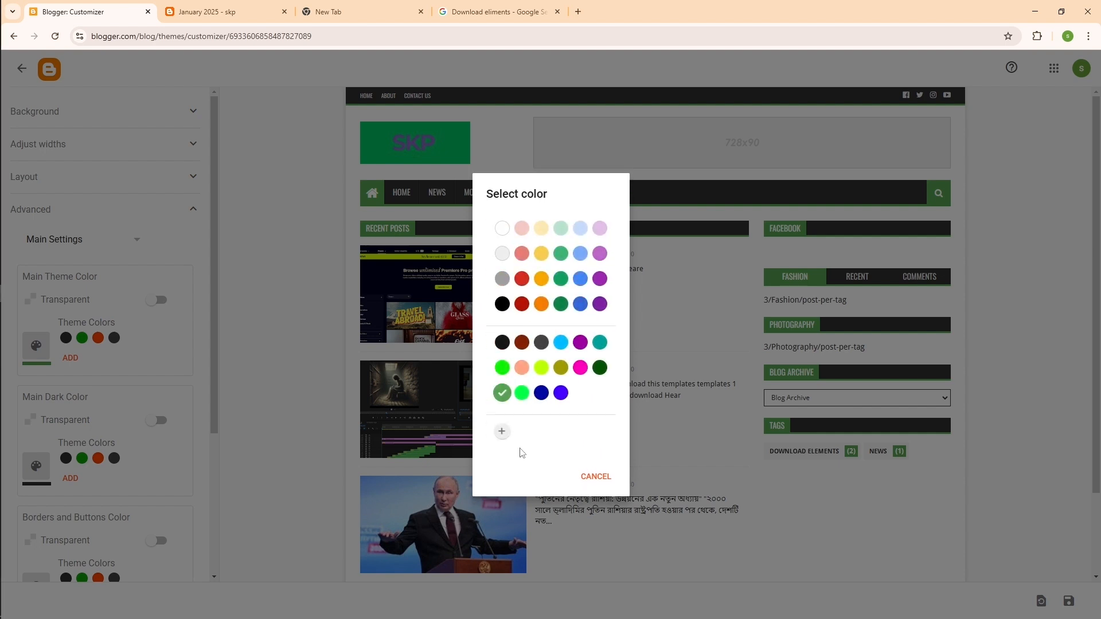
left_click(595, 478)
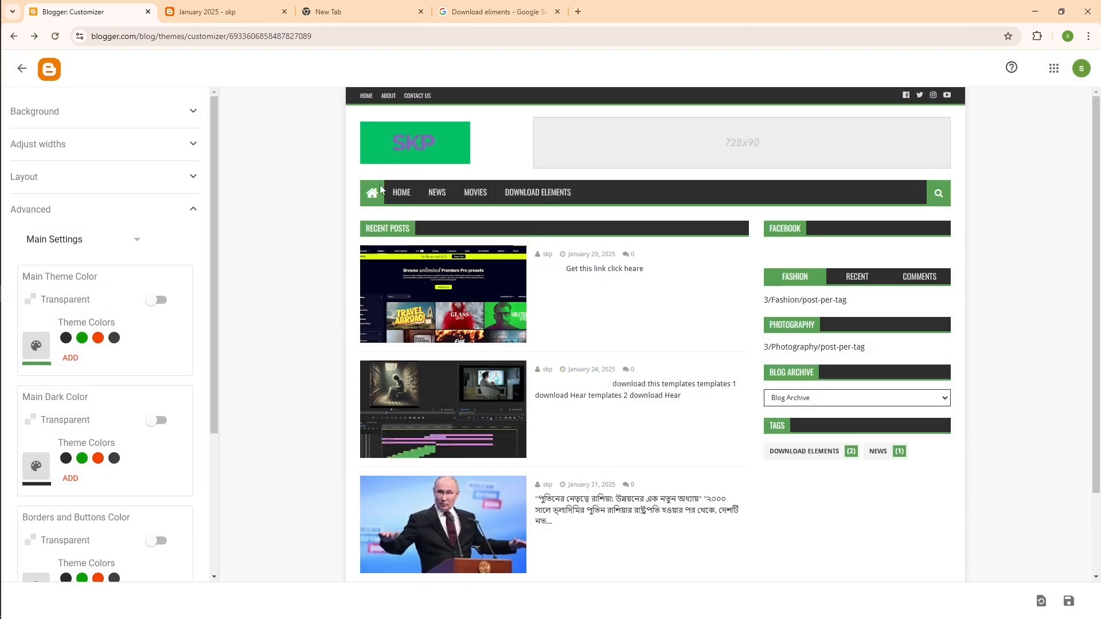
Set the Main Theme Color to dark green from the full color palette.
left_click(38, 349)
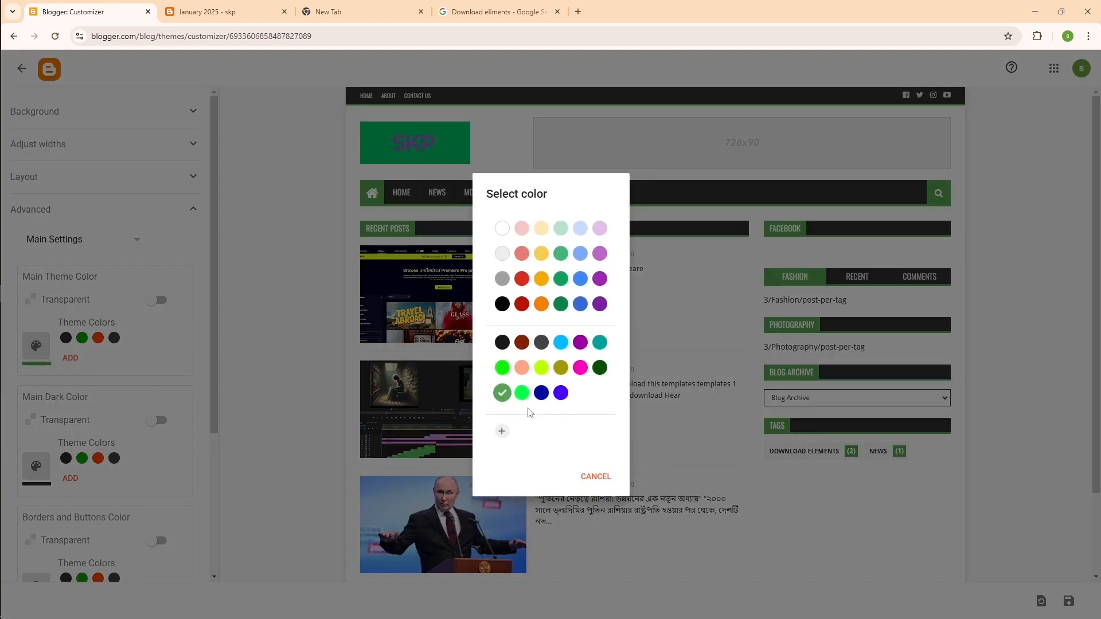
left_click(600, 367)
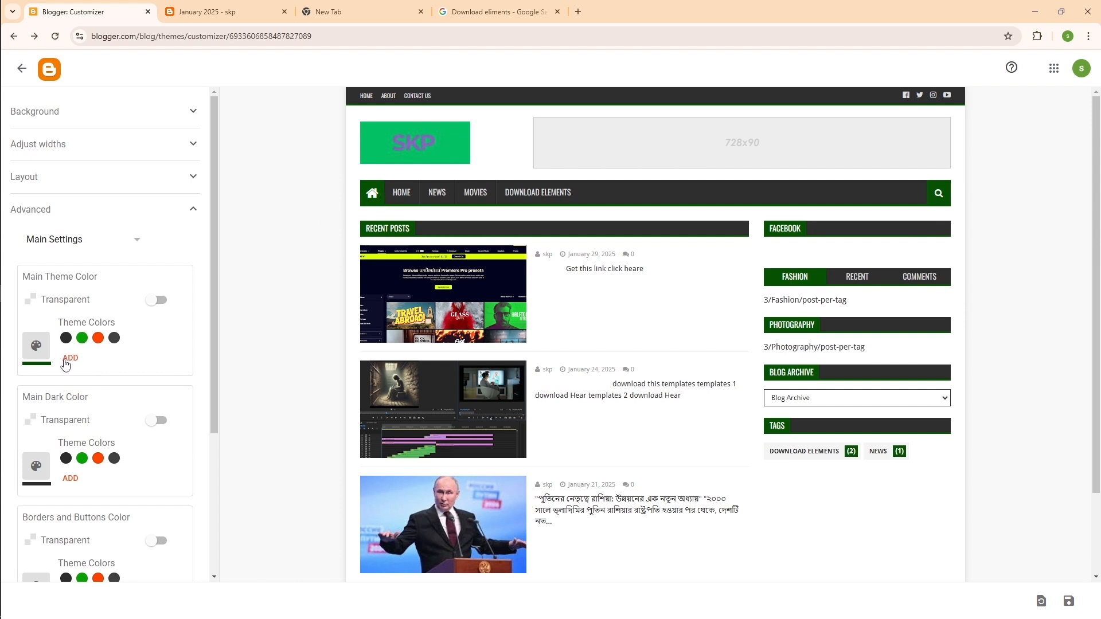
Try medium green, lighter green and pale green from the full color palette as the Main Theme Color.
left_click(67, 359)
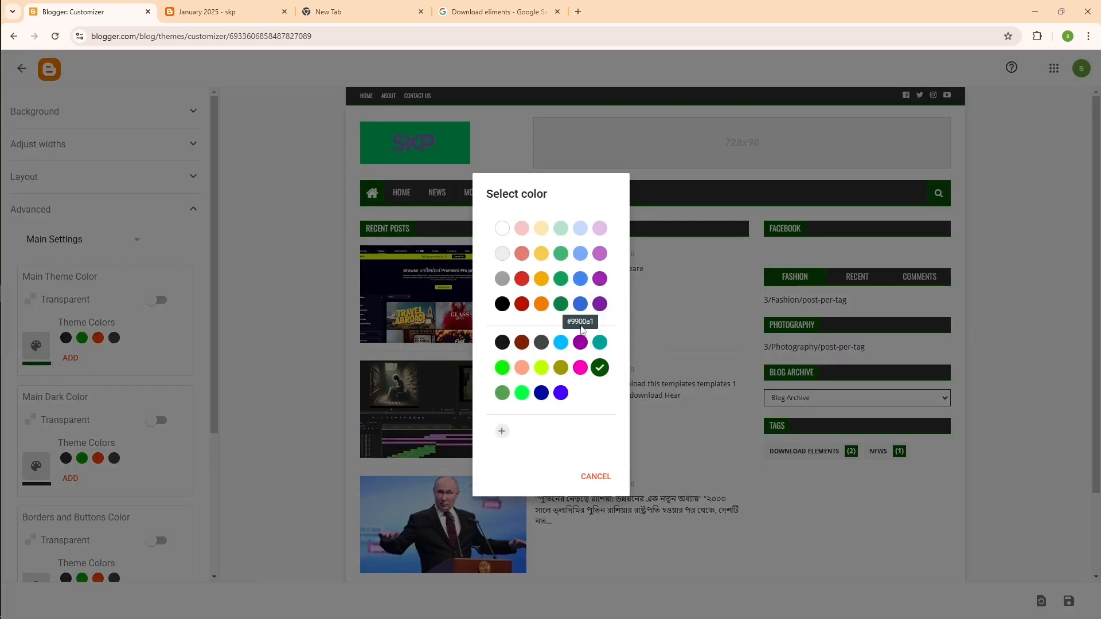
left_click(559, 280)
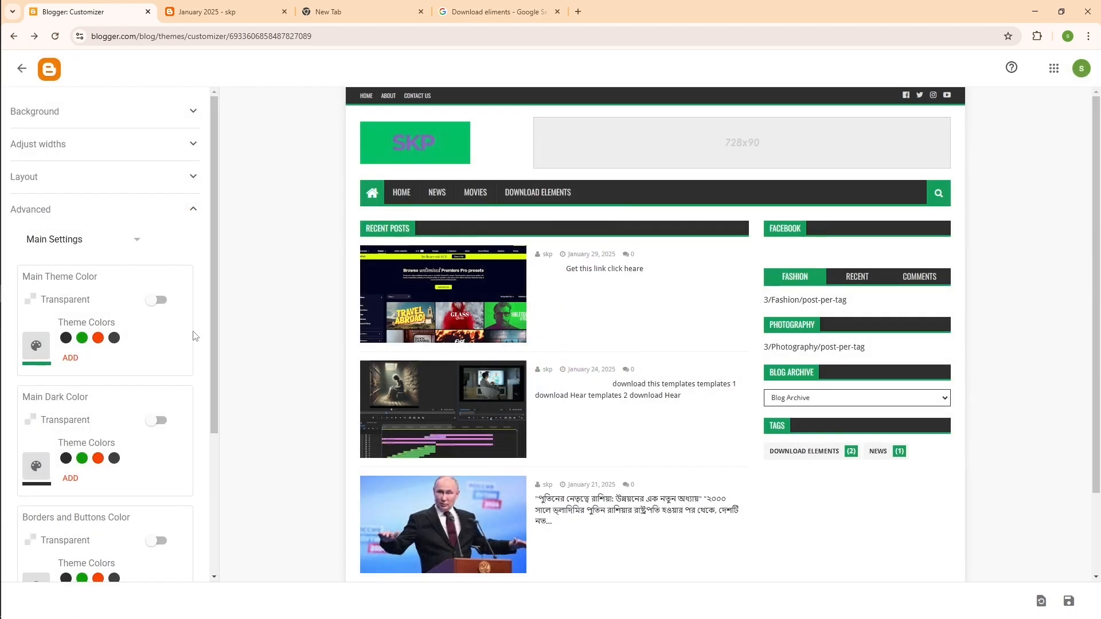
left_click(37, 345)
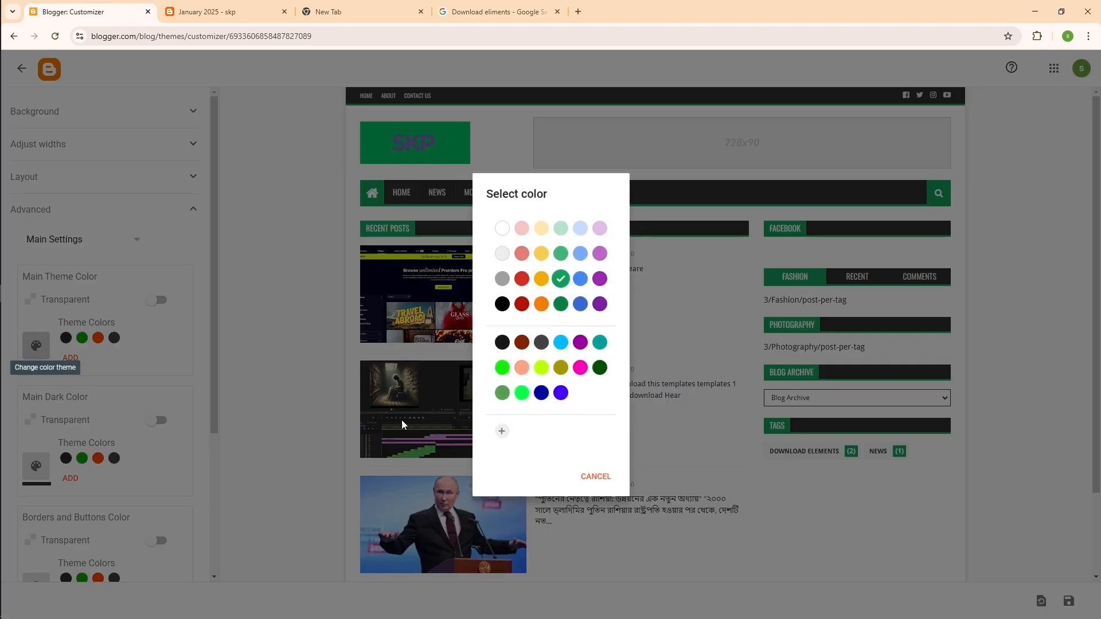
left_click(561, 253)
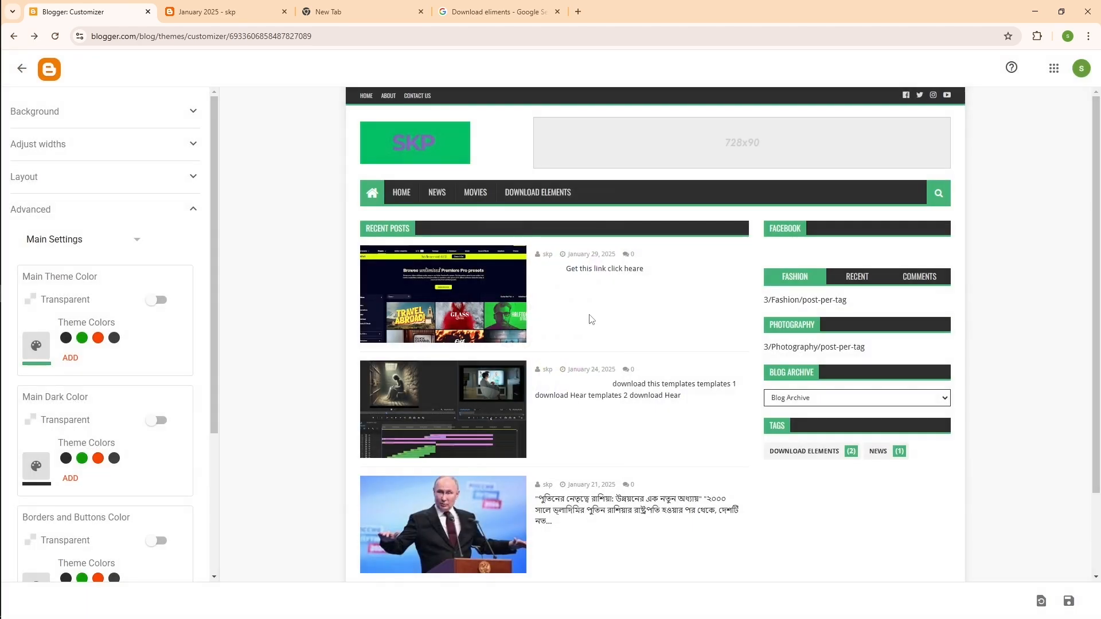
left_click(36, 346)
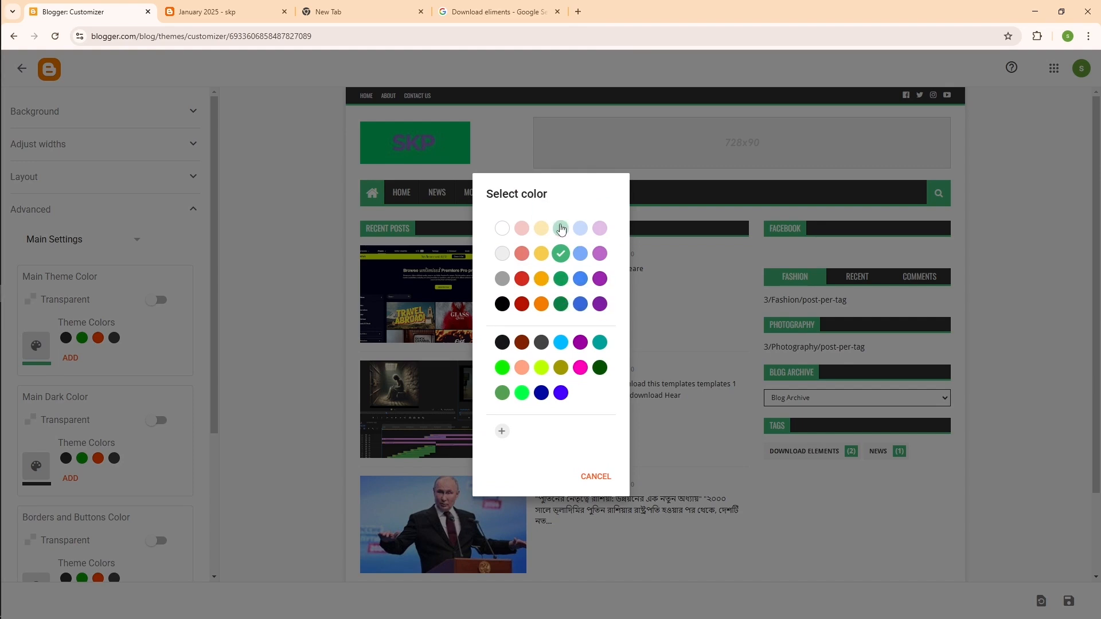
left_click(561, 228)
Try muted green #55a151 as the Main Theme Color, and switch it back to medium green.
left_click(36, 346)
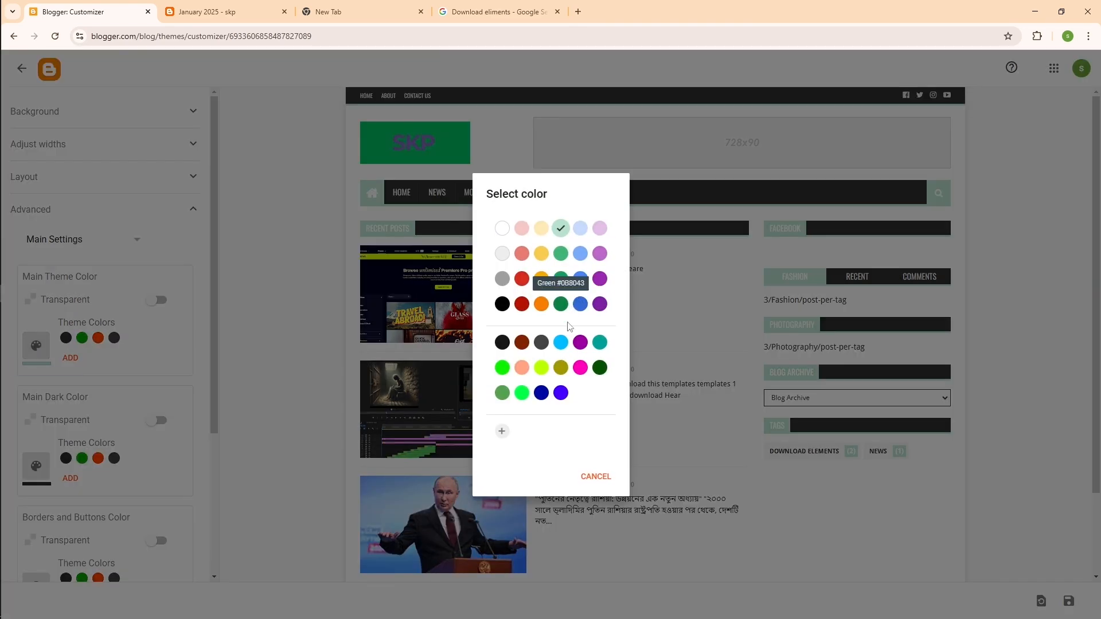
left_click(502, 393)
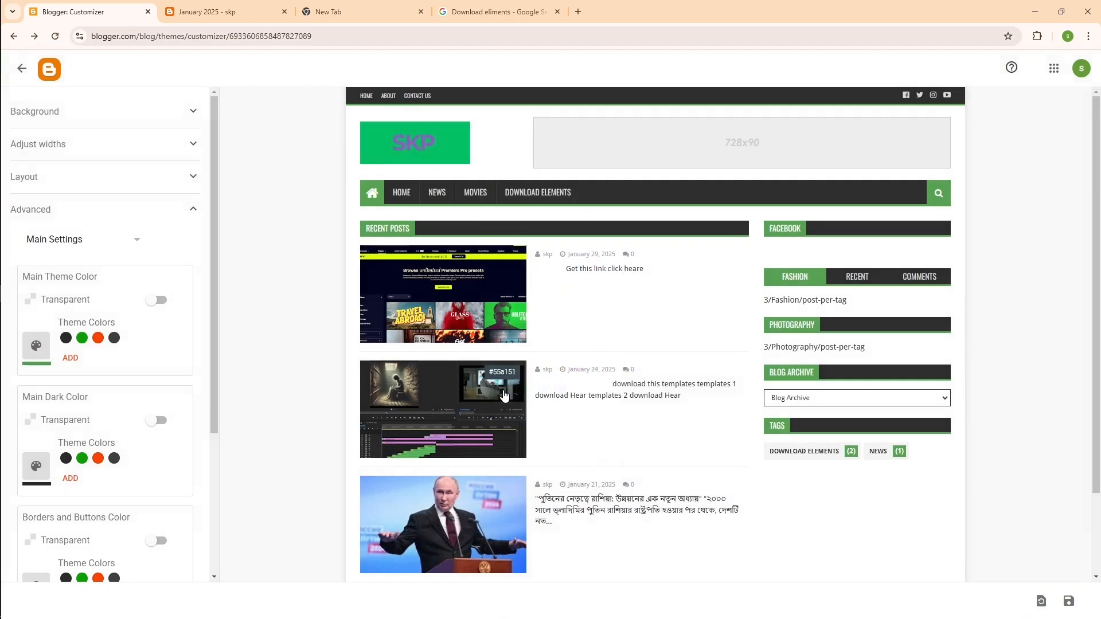
left_click(26, 356)
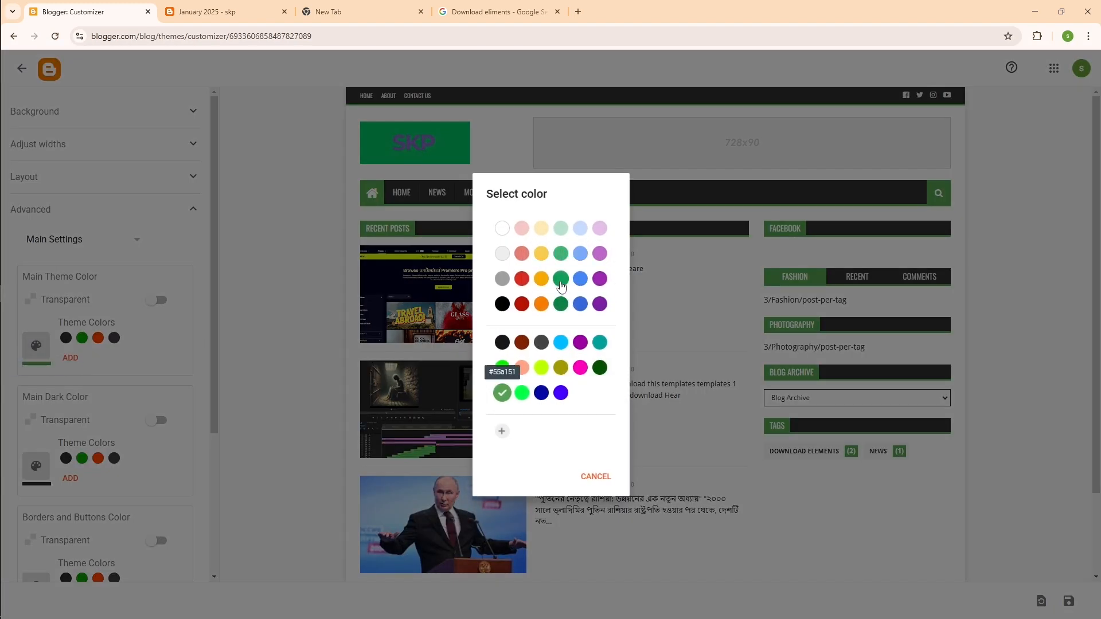
left_click(561, 281)
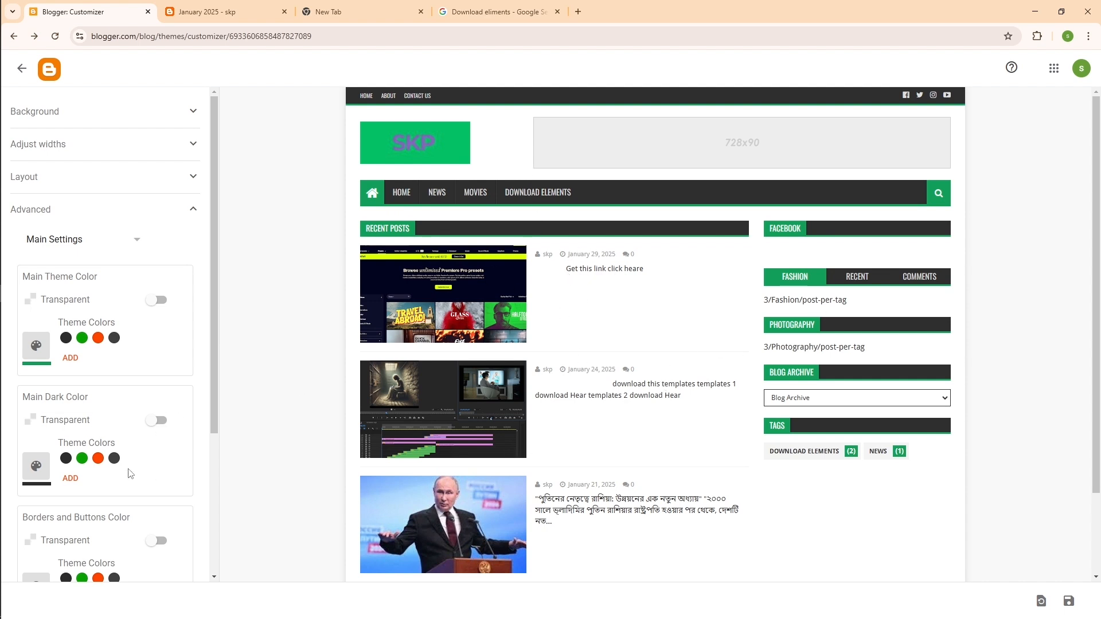
Set the Main Theme Color to near-black and the Main Dark Color to dark green, and save the customizer settings.
scroll(131, 473, "down", 4)
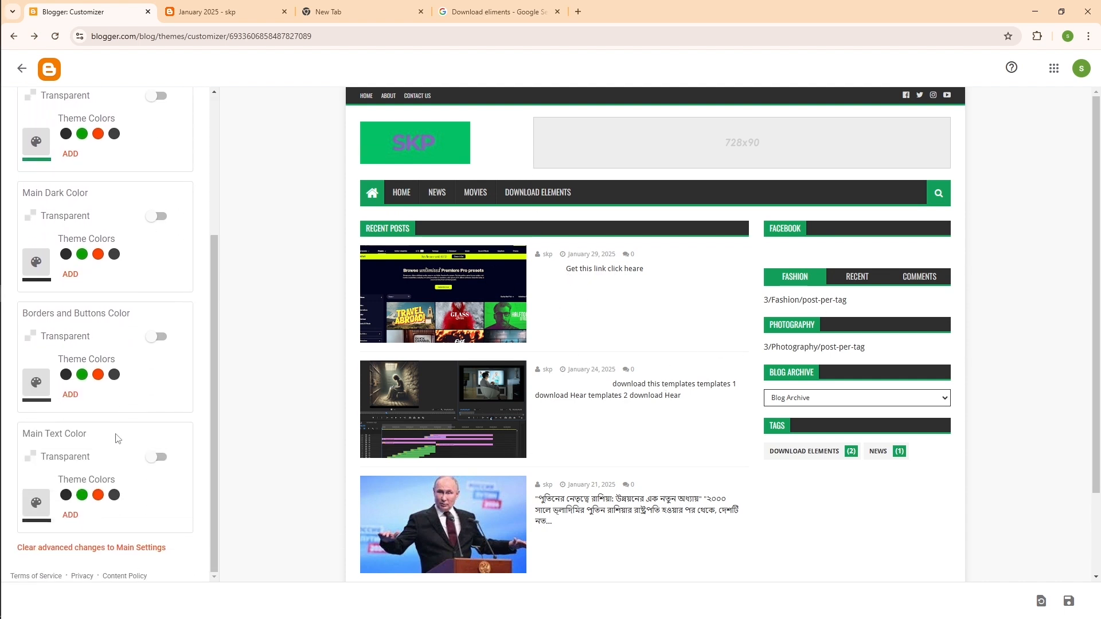
left_click(71, 395)
left_click(73, 394)
scroll(147, 379, "up", 2)
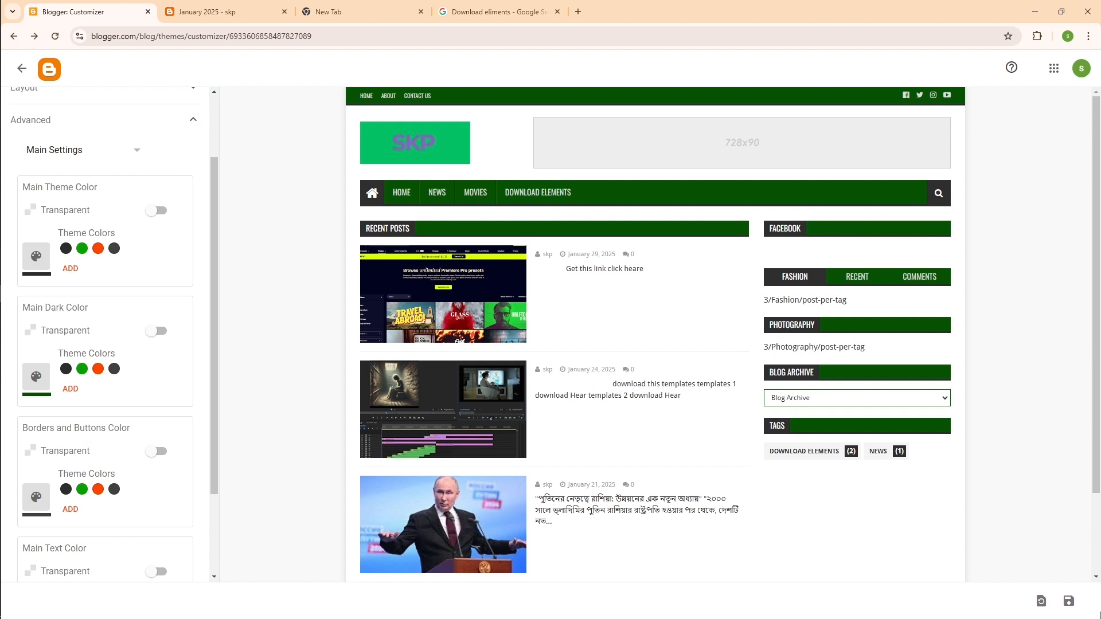
left_click(1071, 602)
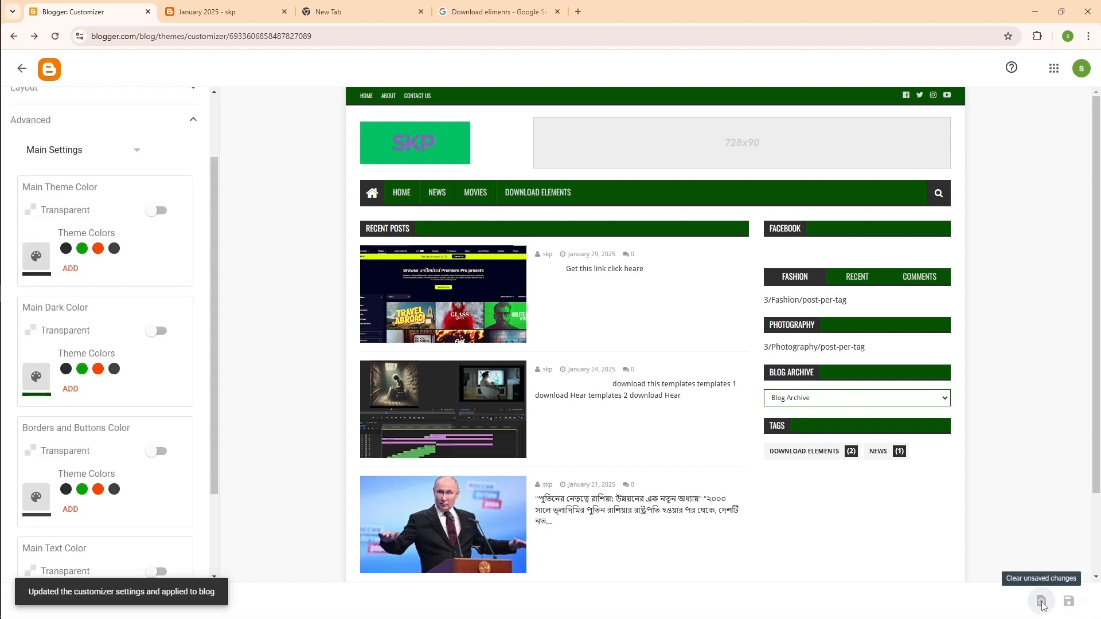
Reload the customizer and try to upload the studio-background-concept JPG from Downloads as the background image.
right_click(270, 184)
left_click(299, 233)
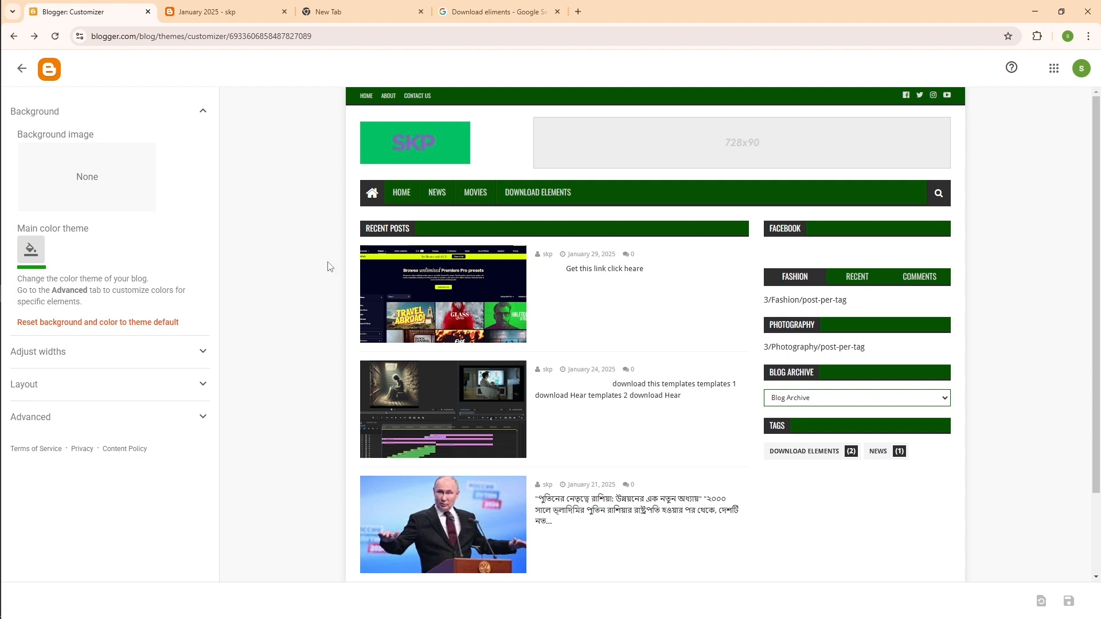
left_click(87, 178)
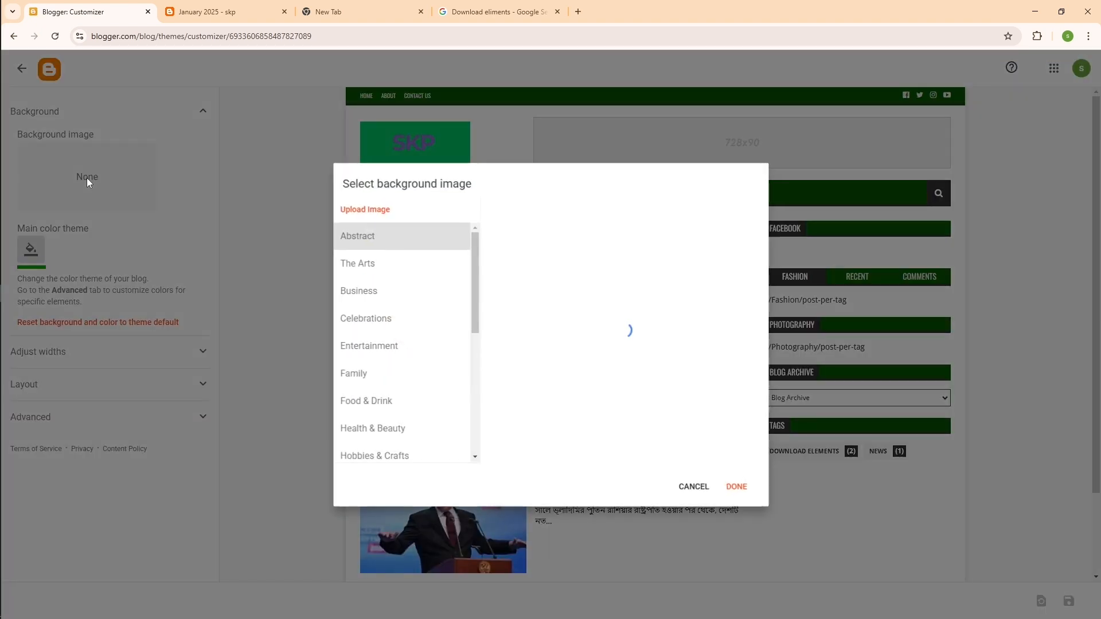
left_click(383, 213)
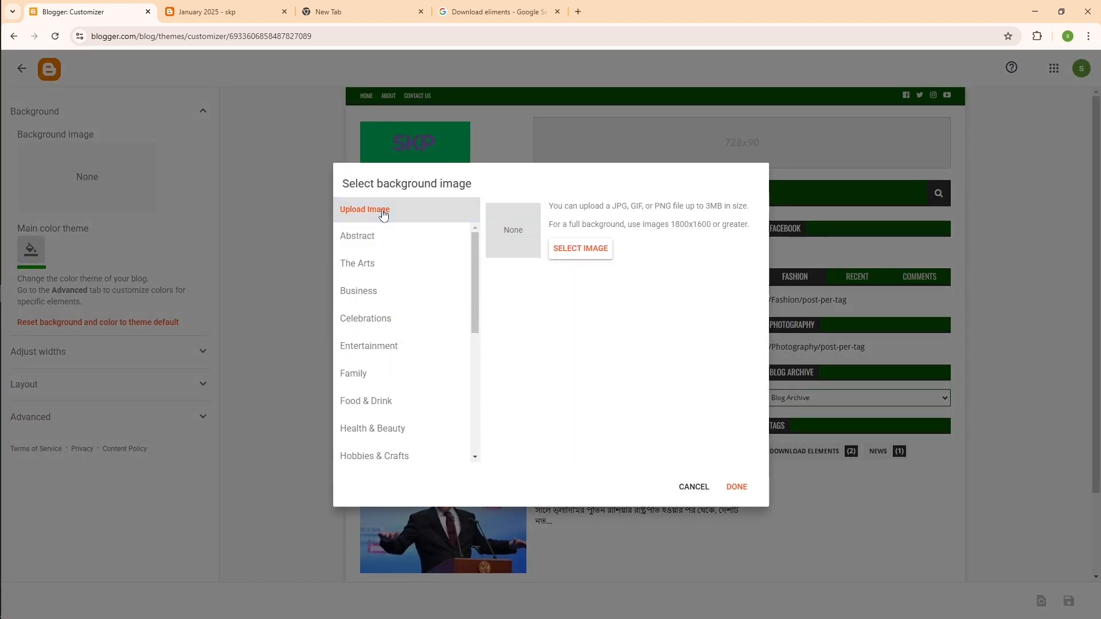
left_click(585, 262)
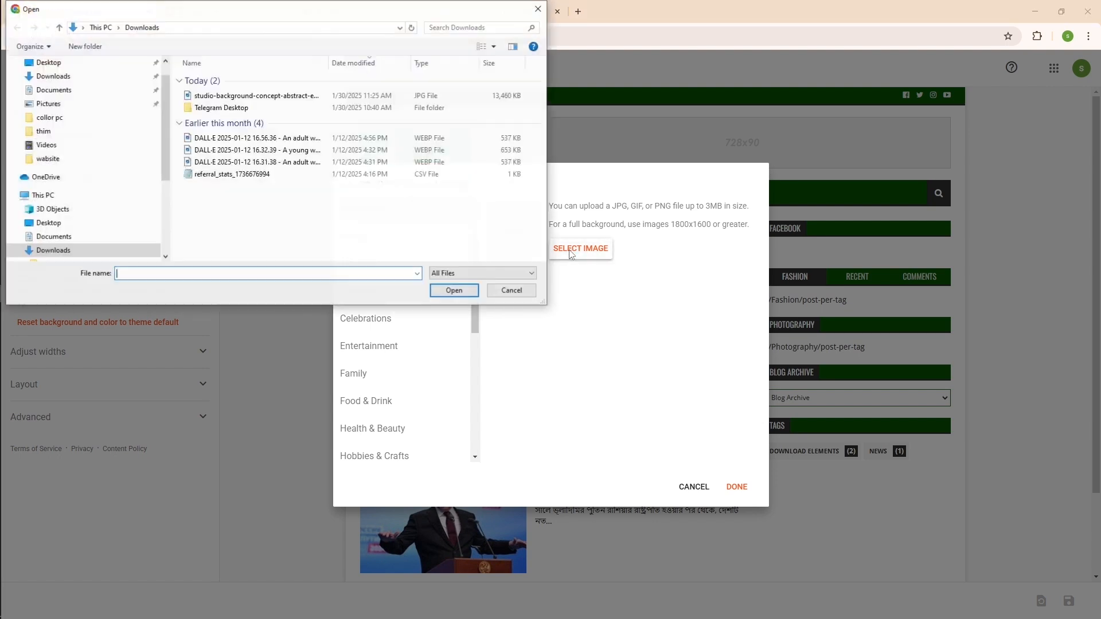
left_click(239, 96)
left_click(453, 291)
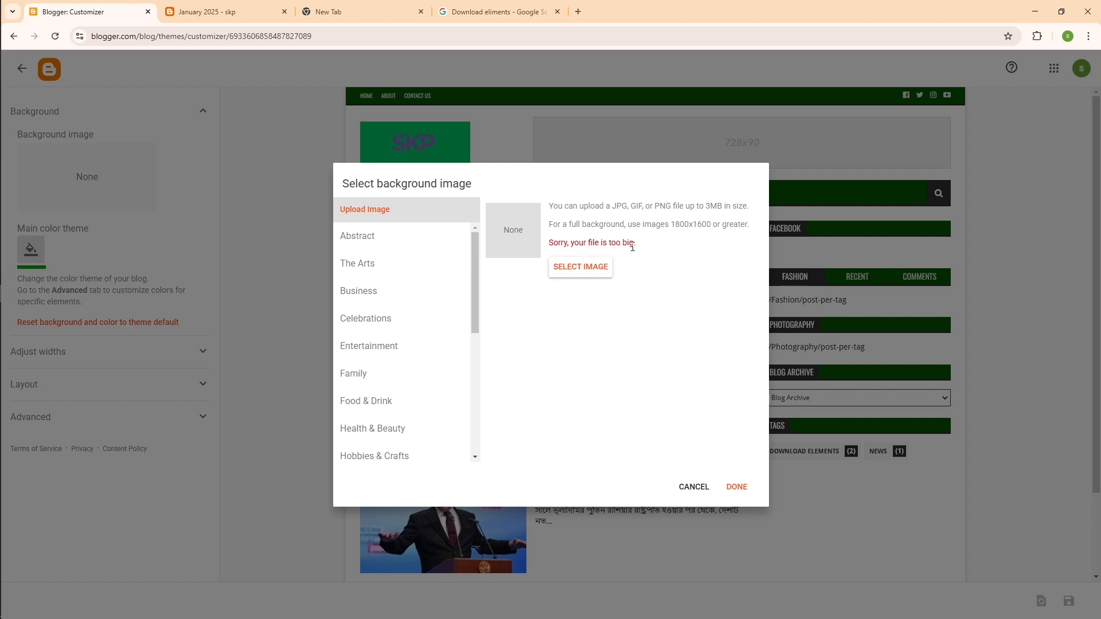
left_click_drag(635, 244, 550, 242)
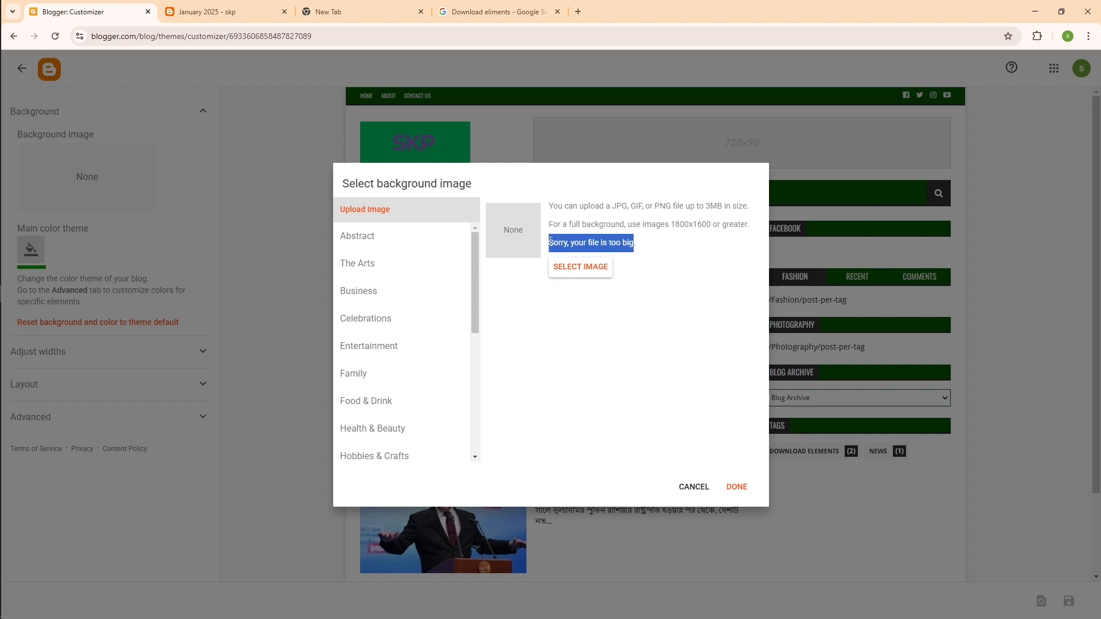
Preview the pale grey gradient and the colorful ribbons from the Abstract category as the background image.
left_click(358, 241)
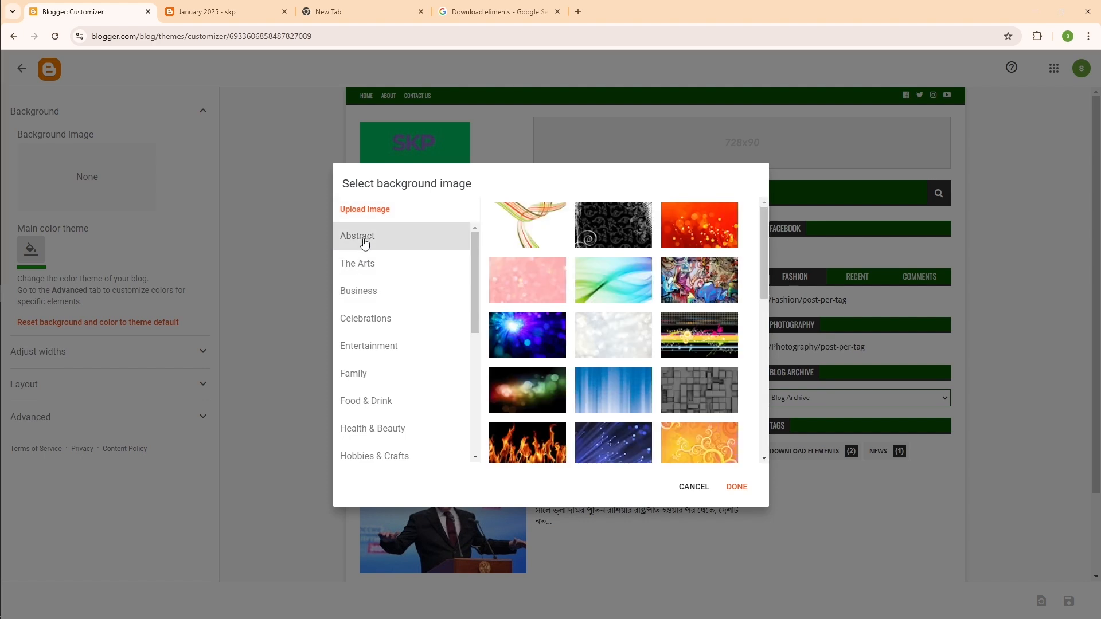
scroll(590, 405, "down", 3)
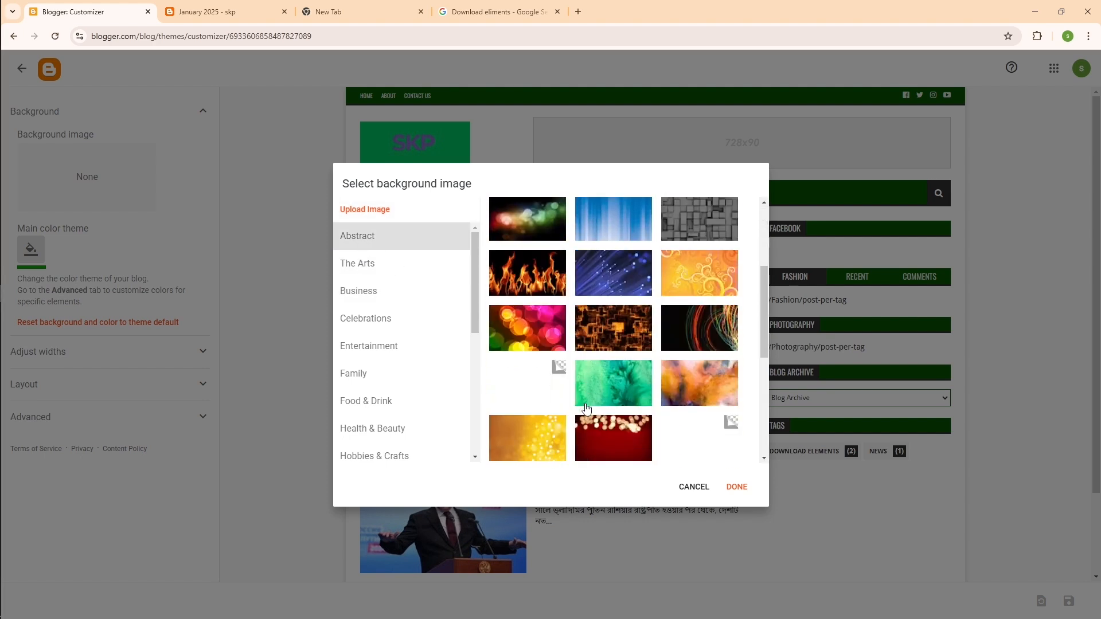
left_click(537, 396)
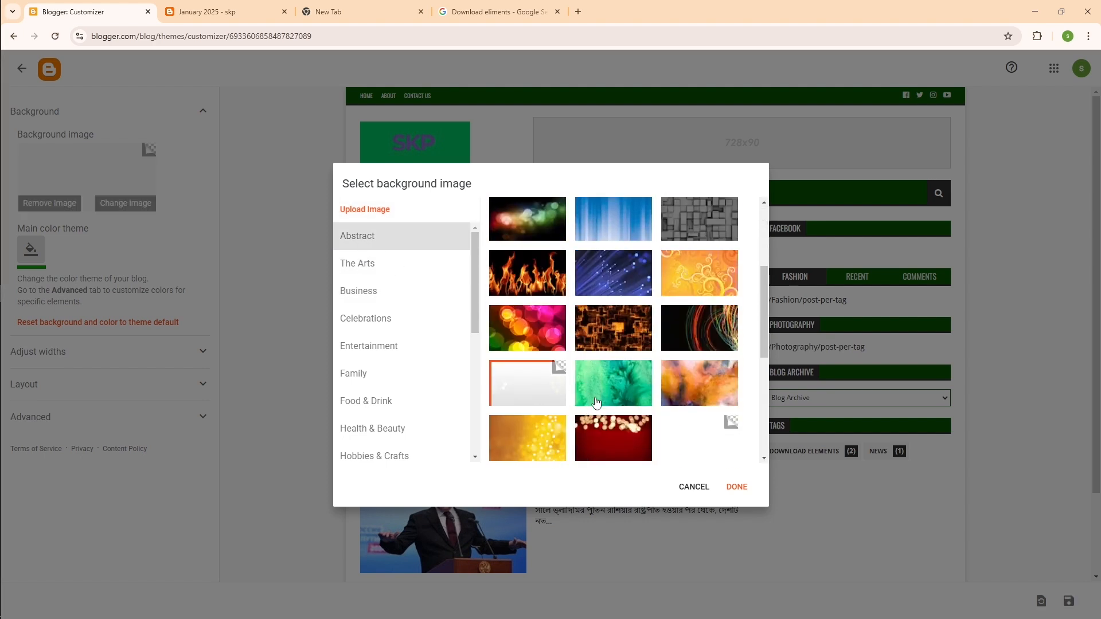
scroll(594, 402, "up", 3)
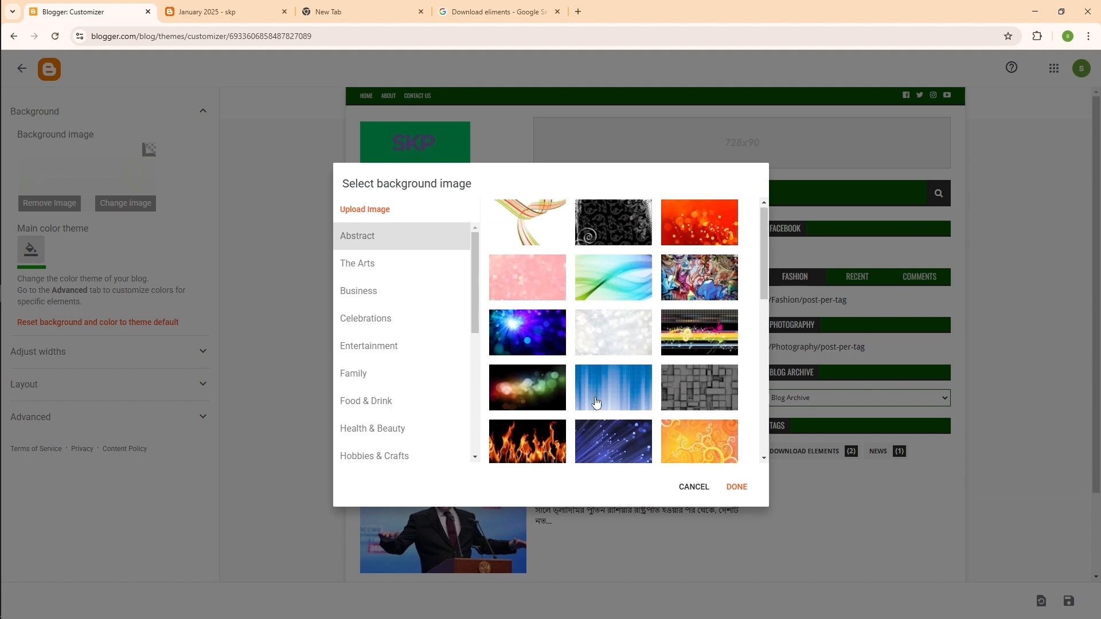
left_click(526, 232)
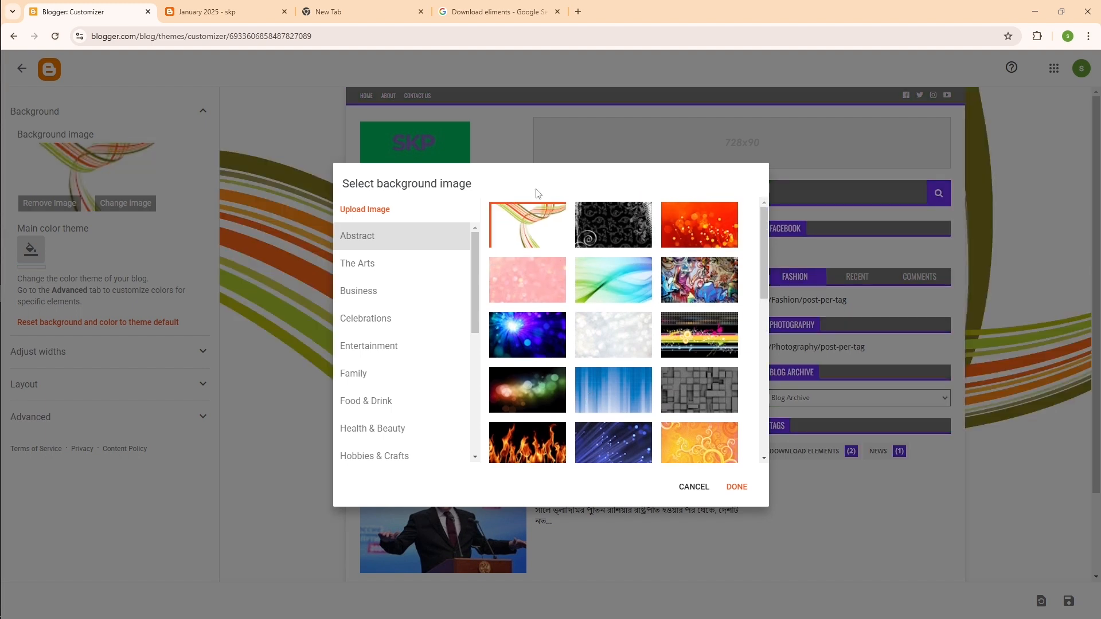
left_click_drag(533, 176, 588, 245)
left_click(502, 176)
Preview the red sparkles, colorful ribbons, blue stripes, dark blue streaks and flames images from the Abstract category as the blog background.
left_click(698, 233)
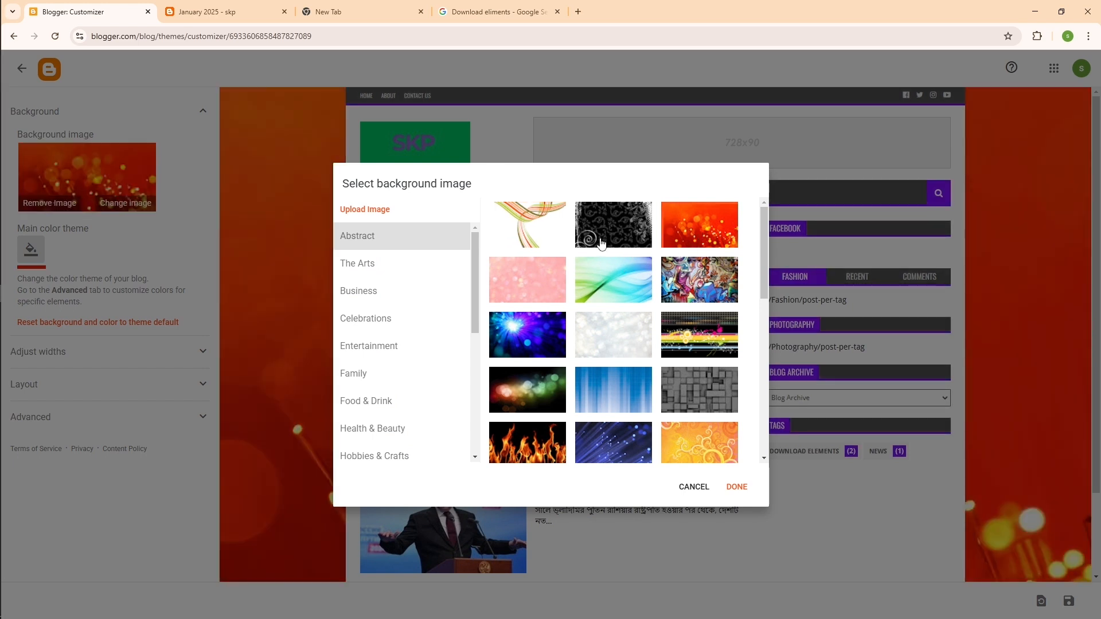
left_click(549, 233)
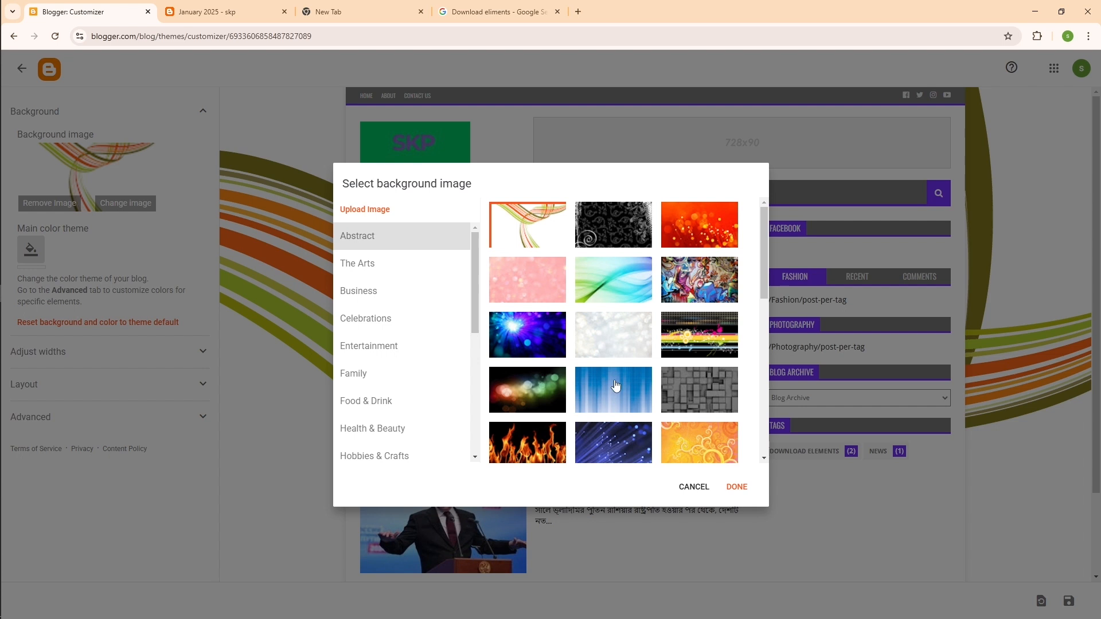
left_click(619, 405)
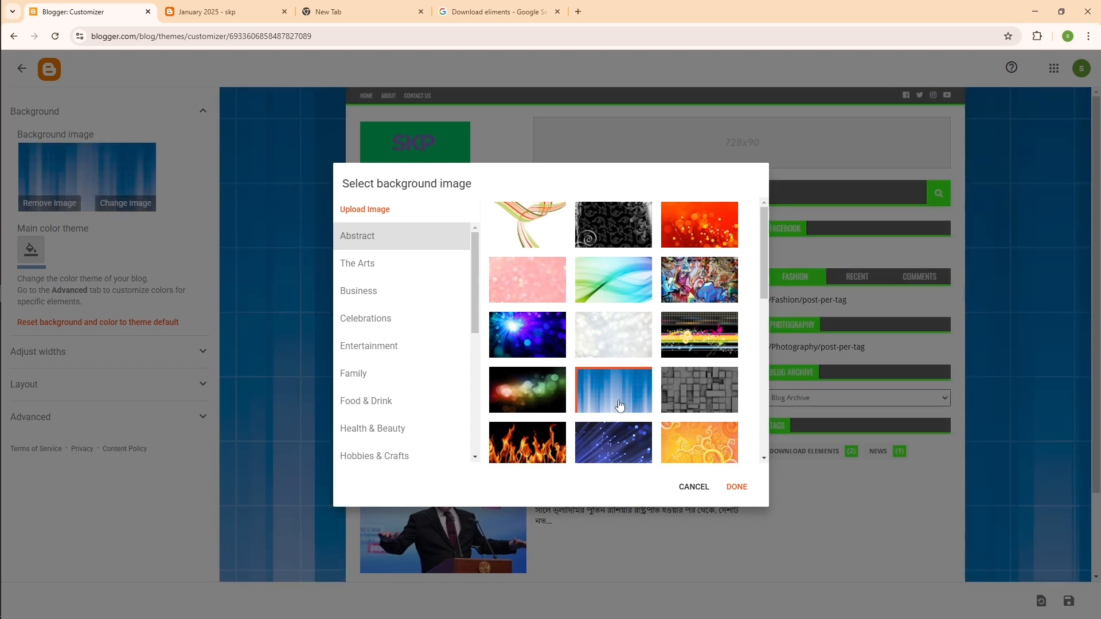
left_click(632, 445)
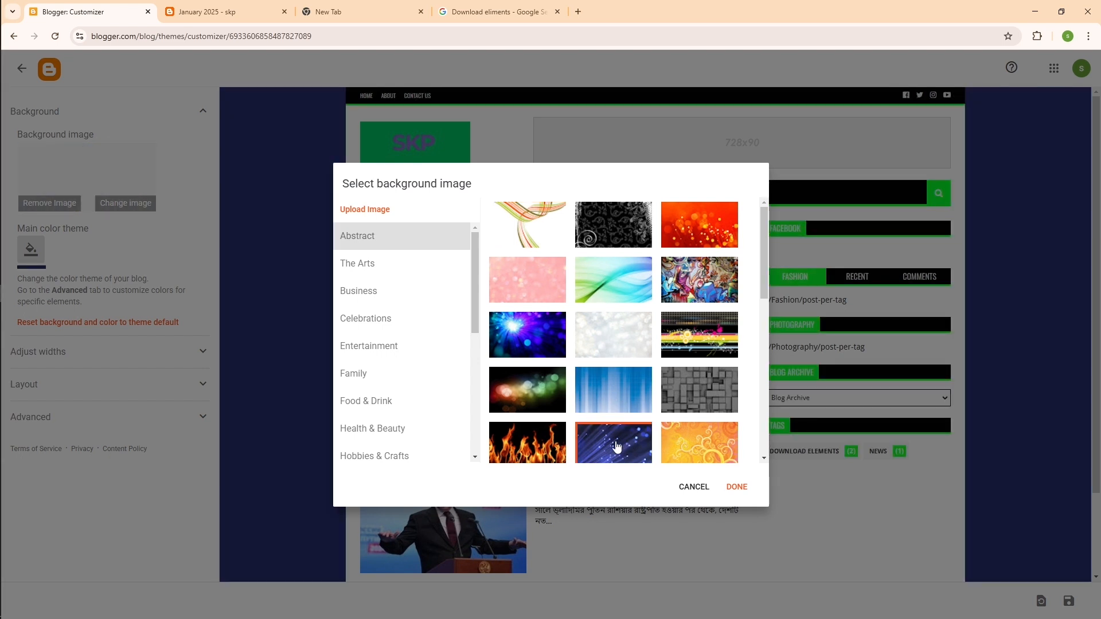
left_click(543, 445)
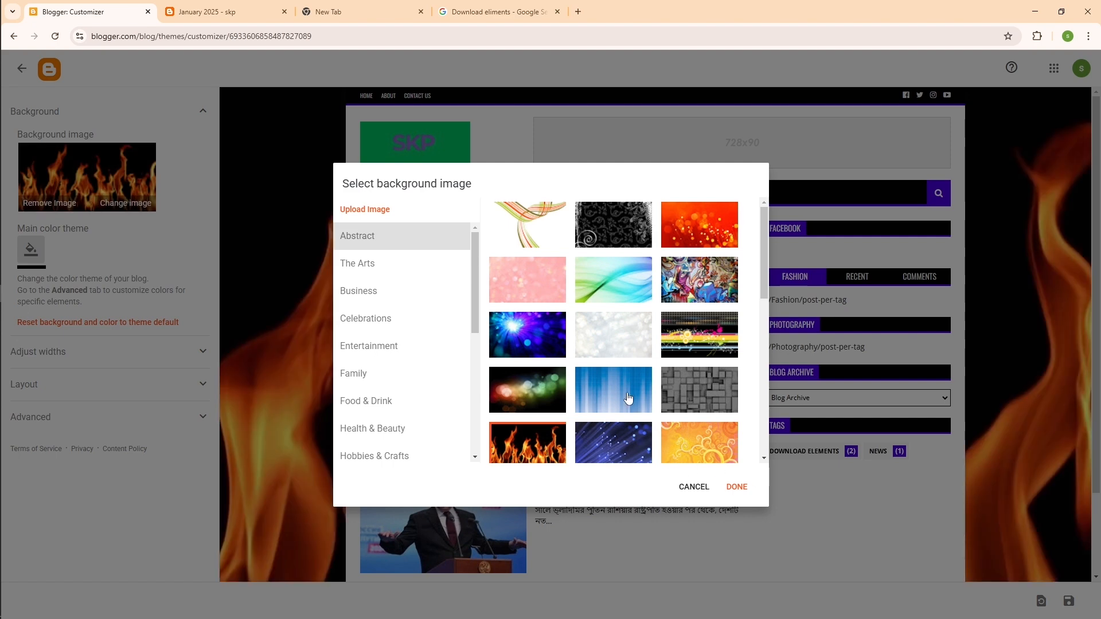
scroll(628, 399, "down", 1)
left_click(691, 345)
Set the background image to the purple smoke on black picture from the Abstract category.
left_click(91, 180)
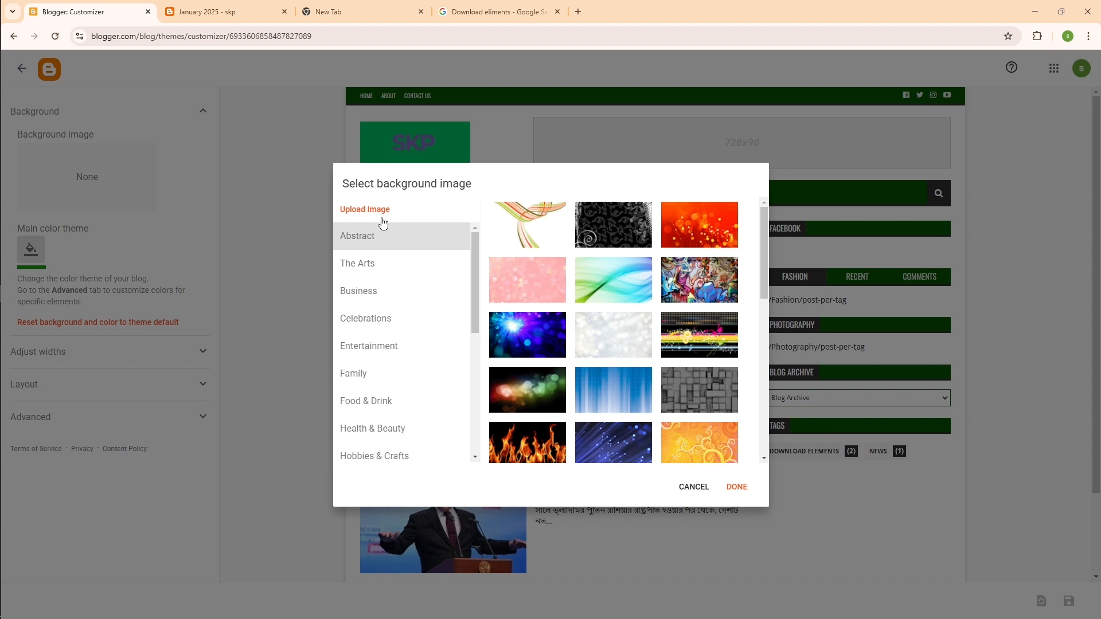
scroll(578, 406, "down", 5)
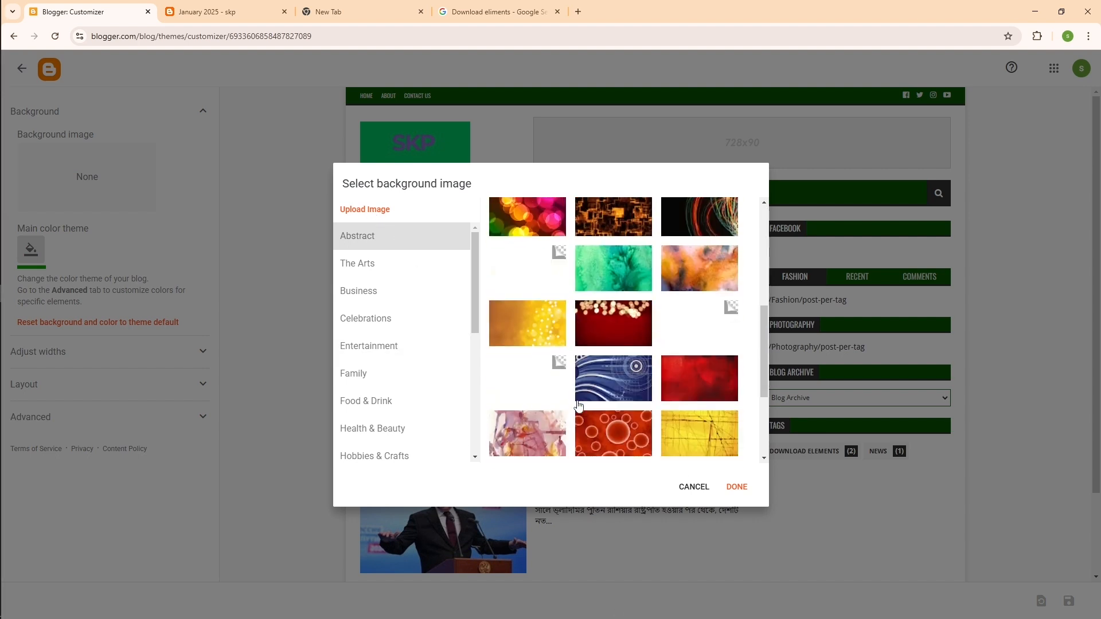
scroll(578, 406, "down", 3)
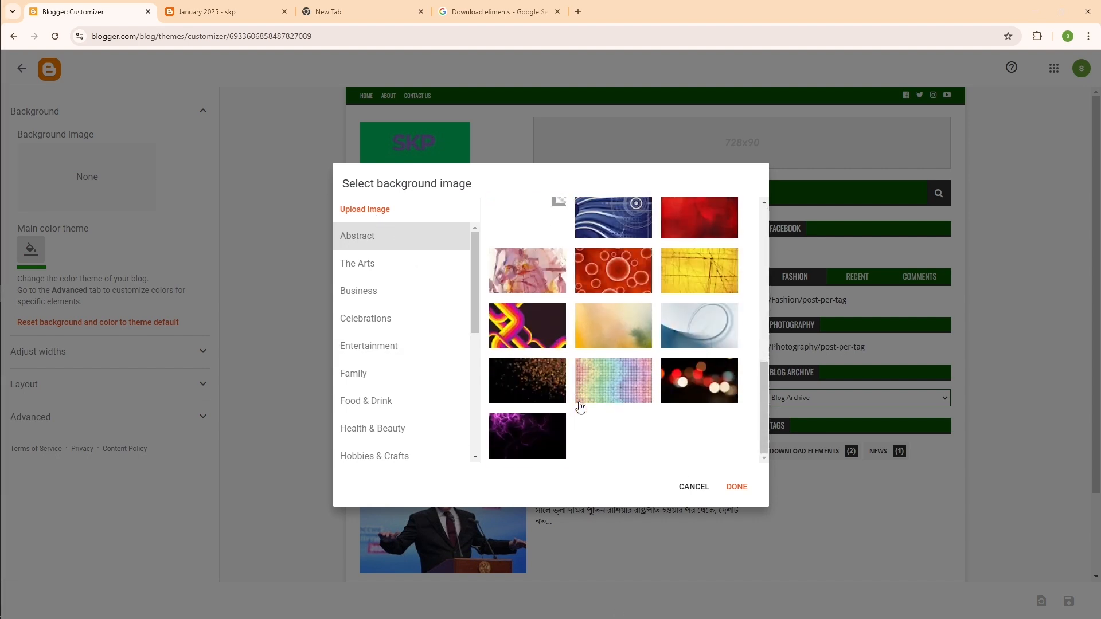
left_click(549, 438)
left_click(737, 487)
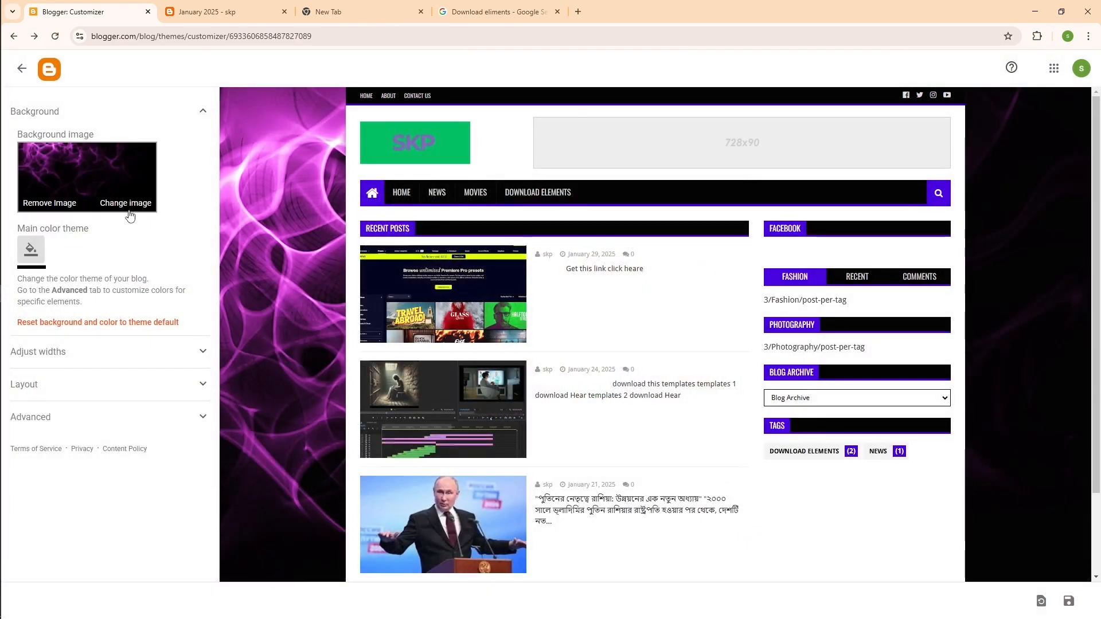
Remove the purple smoke background image and check the rest of the page in the preview.
left_click(68, 205)
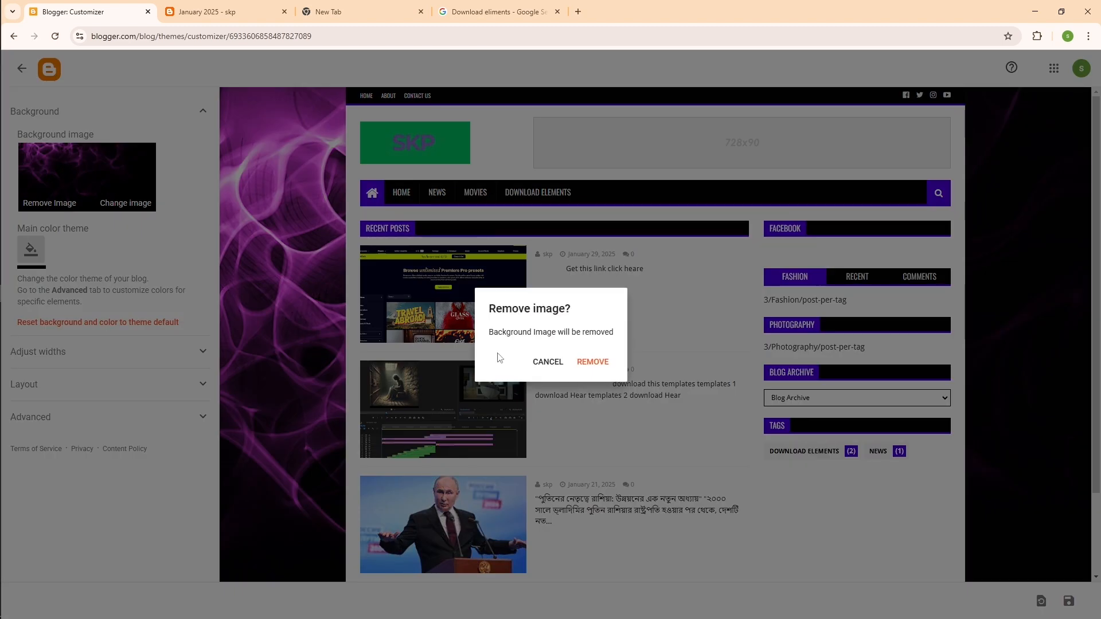
left_click(585, 365)
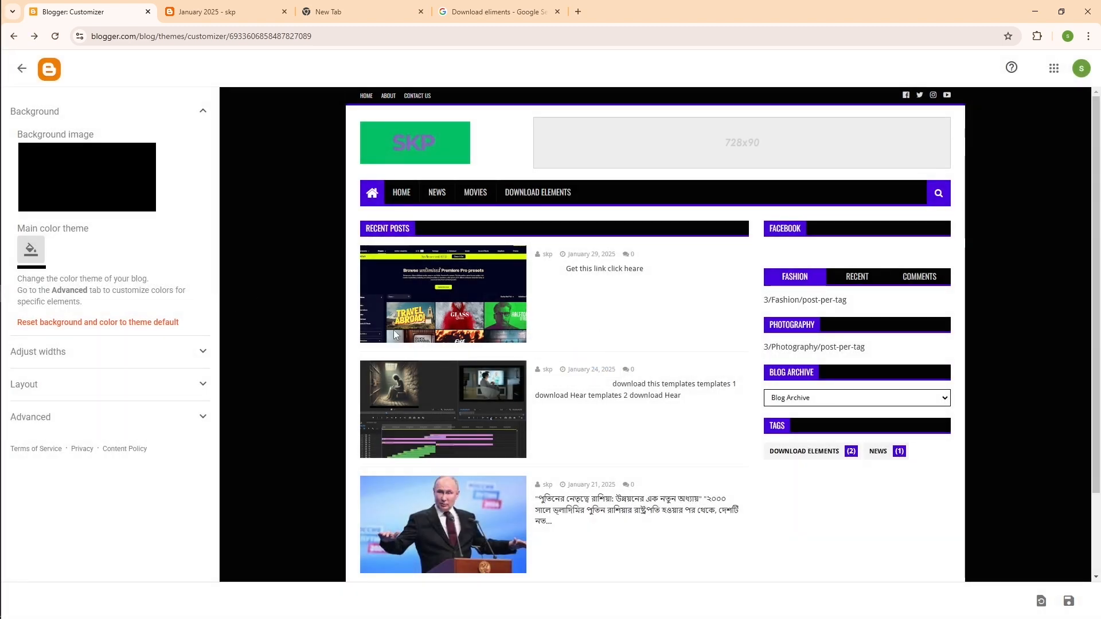
scroll(717, 447, "down", 2)
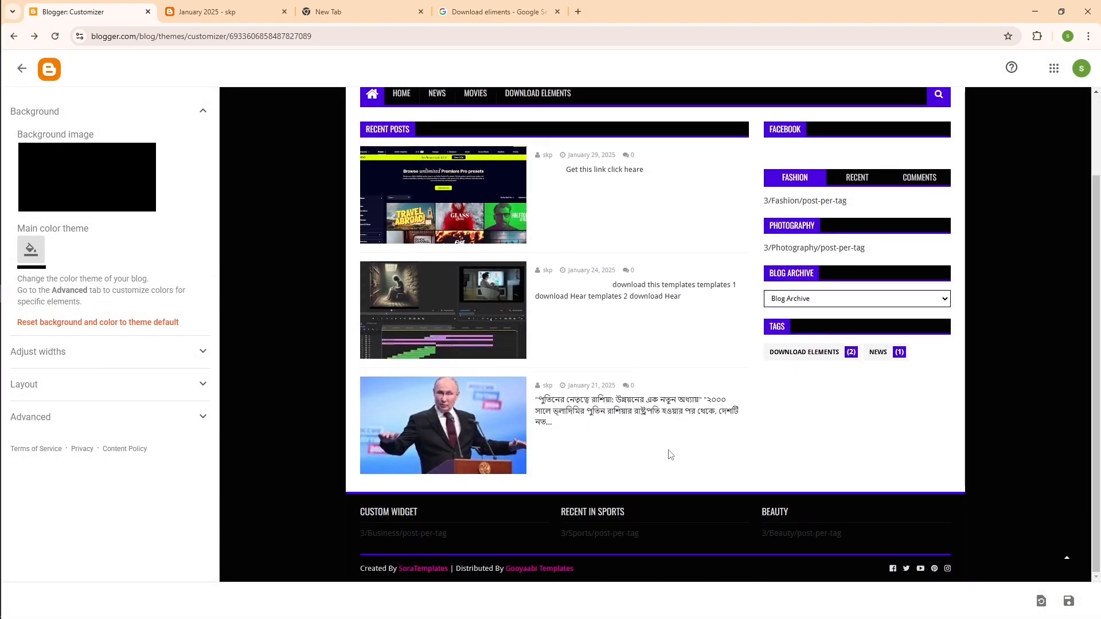
Examine the blog preview from header to footer with the plain black background.
scroll(314, 350, "up", 2)
scroll(400, 373, "down", 2)
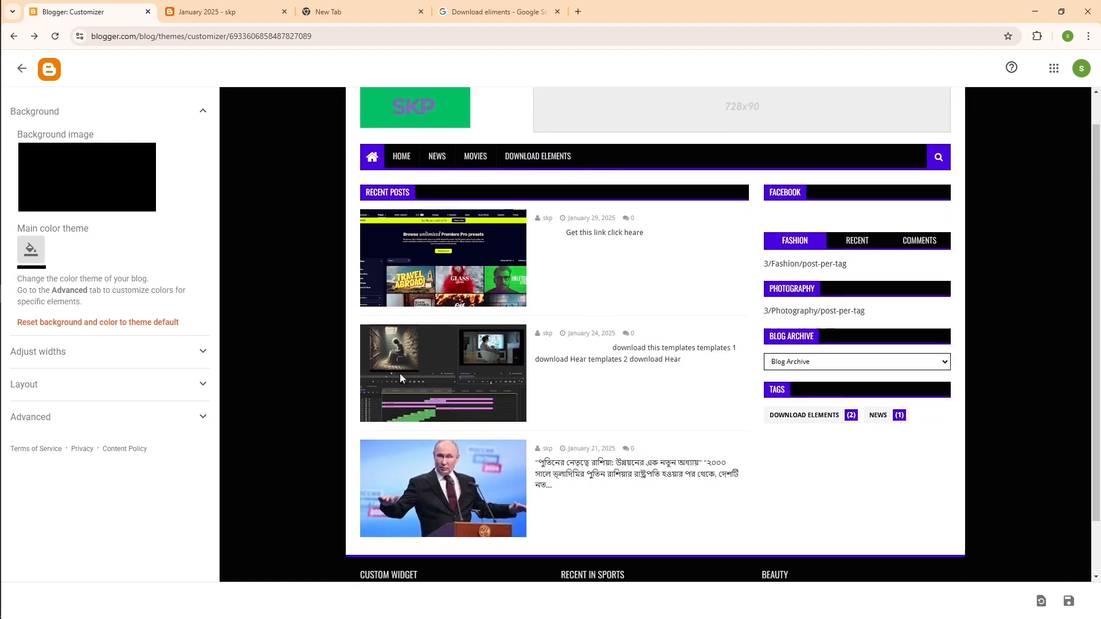
scroll(296, 343, "up", 2)
scroll(295, 343, "down", 2)
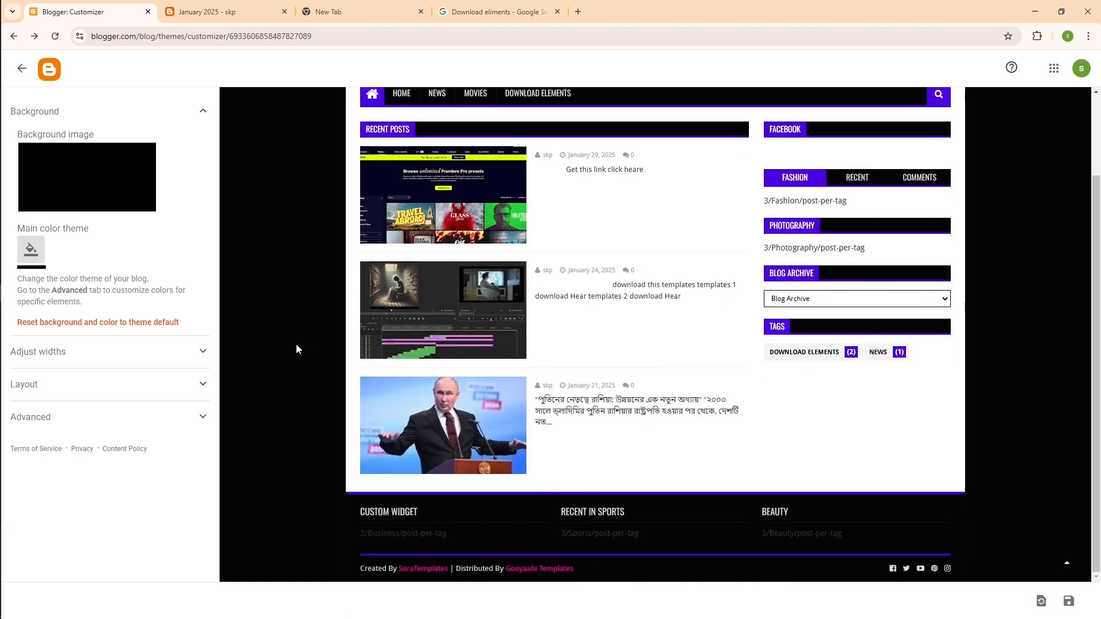
scroll(296, 343, "up", 1)
scroll(307, 325, "up", 1)
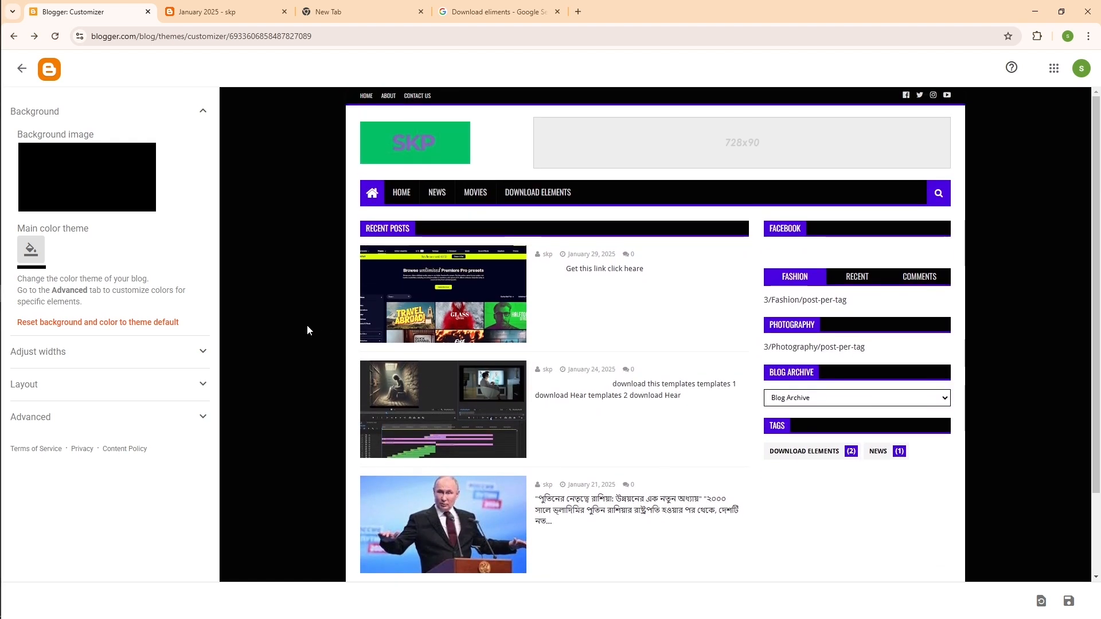
scroll(308, 325, "down", 2)
scroll(307, 325, "down", 1)
Save the theme customization, then reload the preview and check the whole page.
left_click(1068, 601)
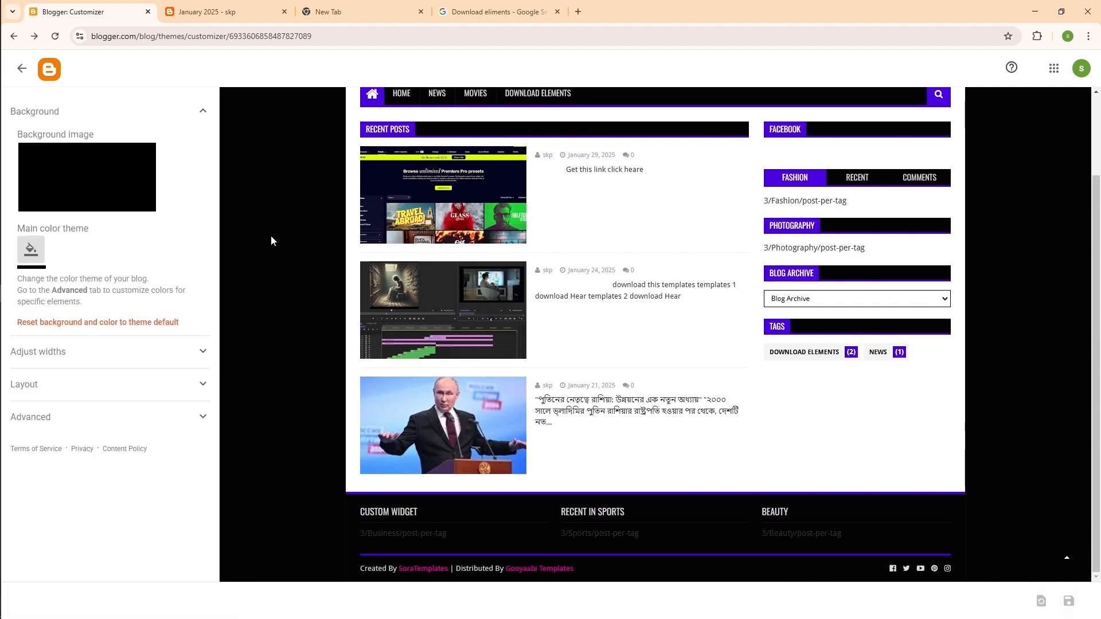
right_click(249, 210)
left_click(280, 256)
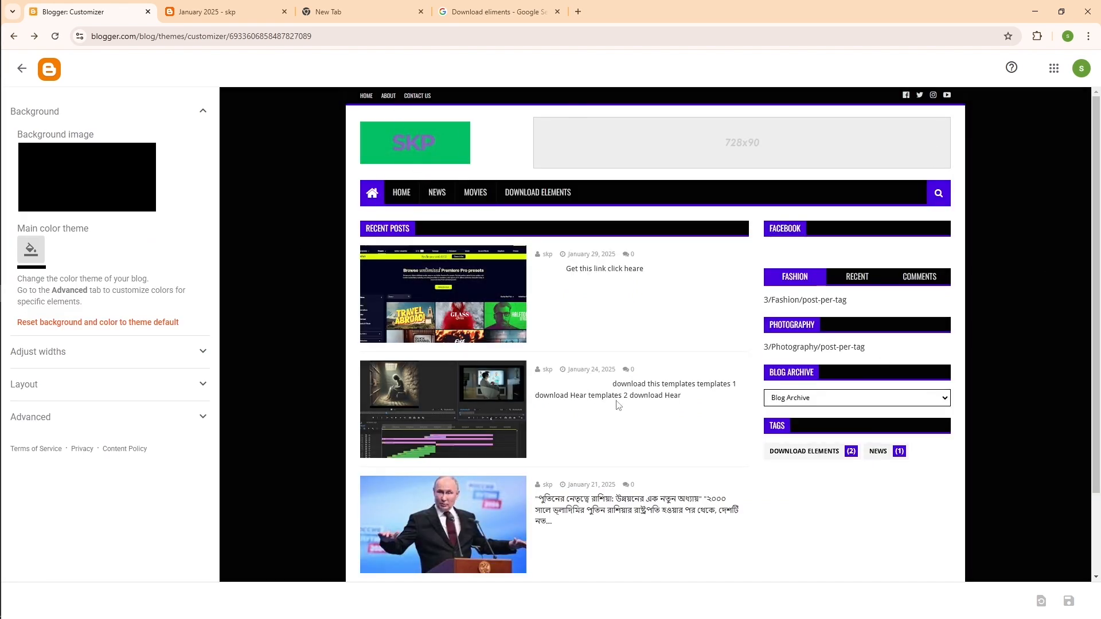
scroll(617, 408, "down", 3)
scroll(625, 439, "up", 3)
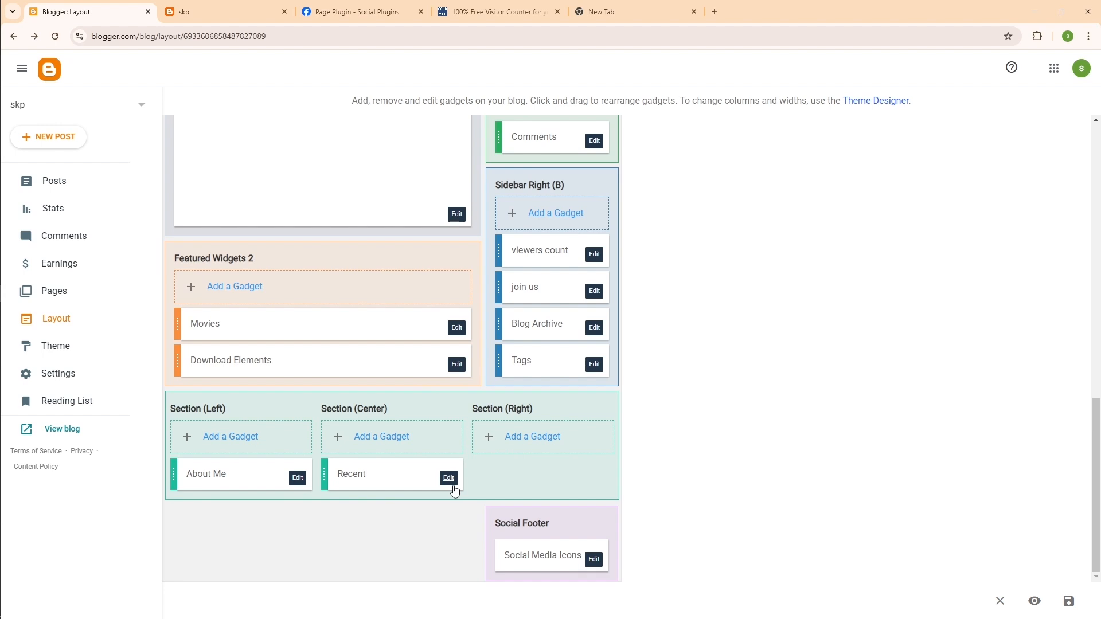
Change the title of the Recent gadget in Section (Center) to "Recent in News".
left_click(449, 478)
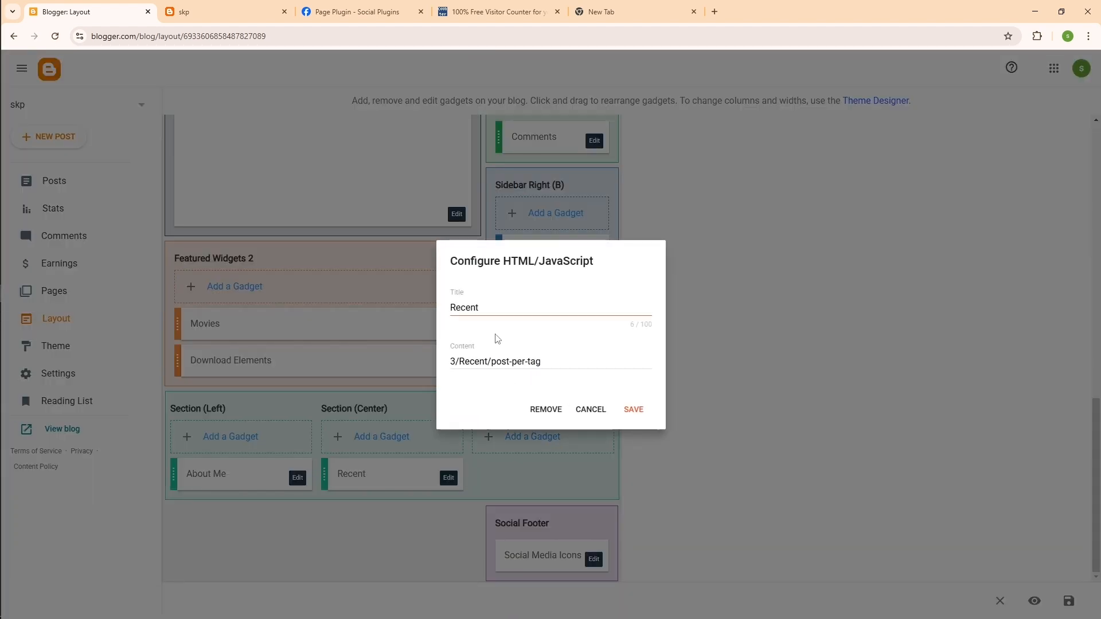
left_click(491, 310)
type("in News")
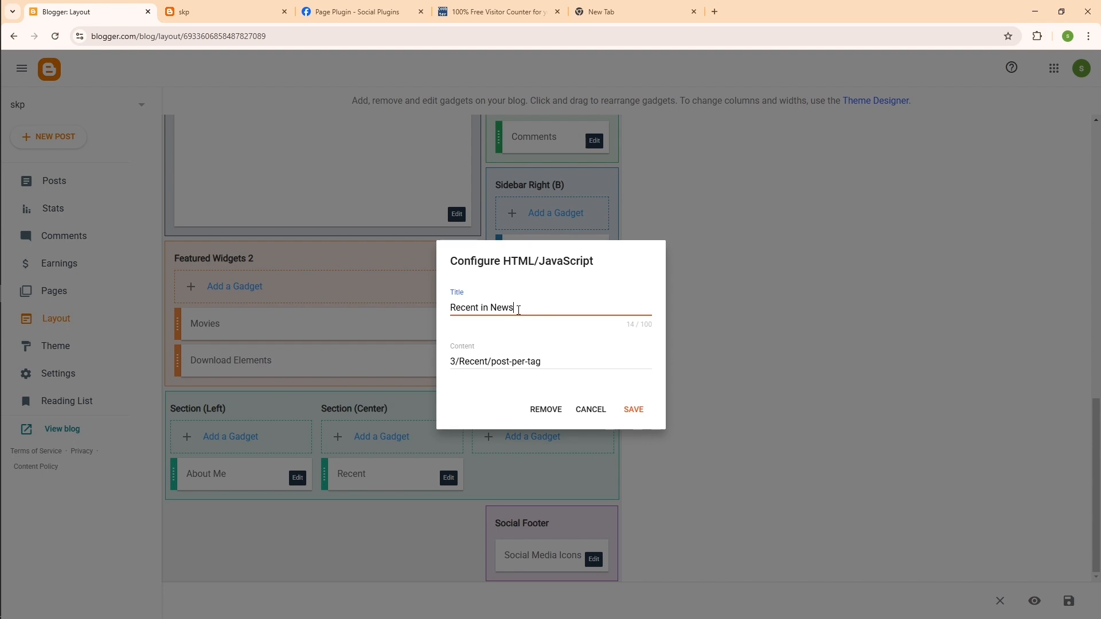
Set the Recent in News gadget's content to 3/News/post-per-tag by copying the tag from its title, and save it.
double_click(499, 307)
right_click(503, 307)
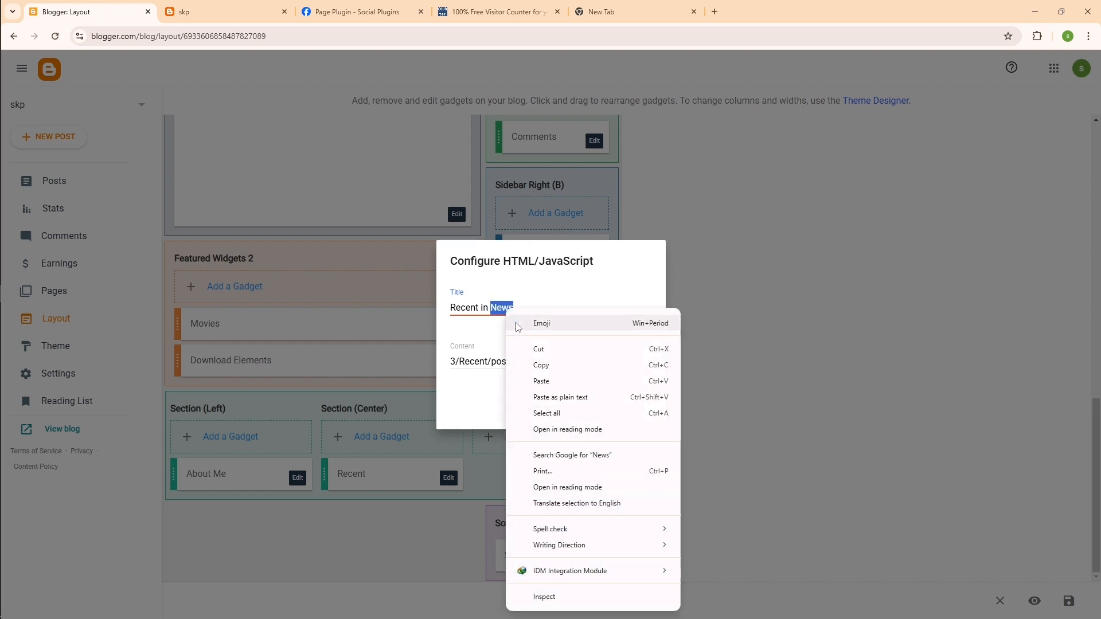
left_click(503, 364)
left_click(488, 362)
left_click_drag(487, 362, 460, 362)
right_click(471, 362)
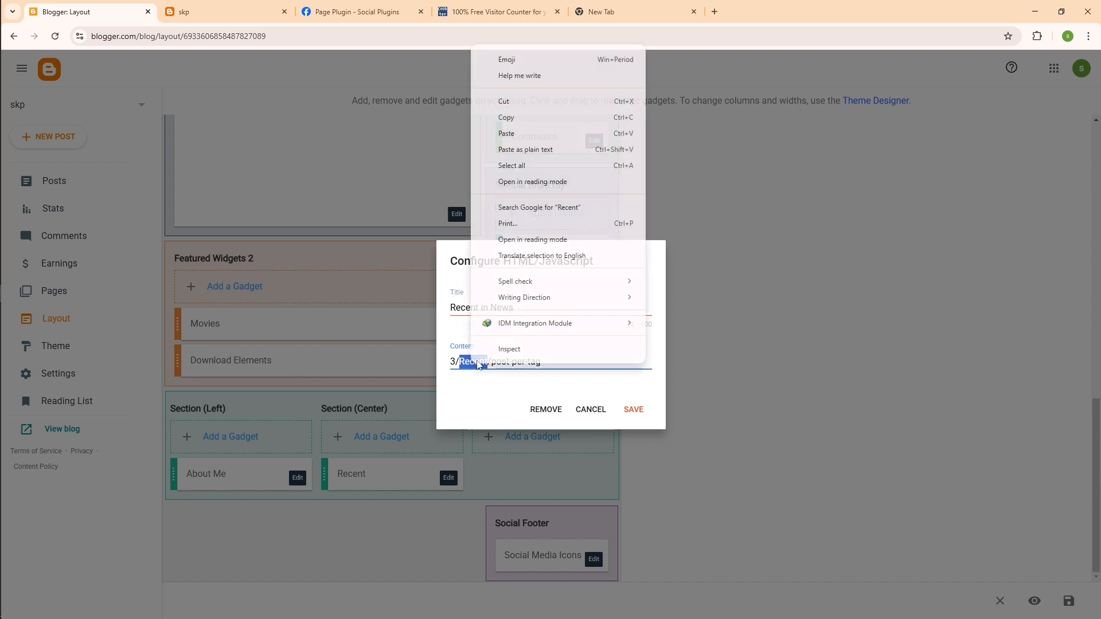
left_click(514, 133)
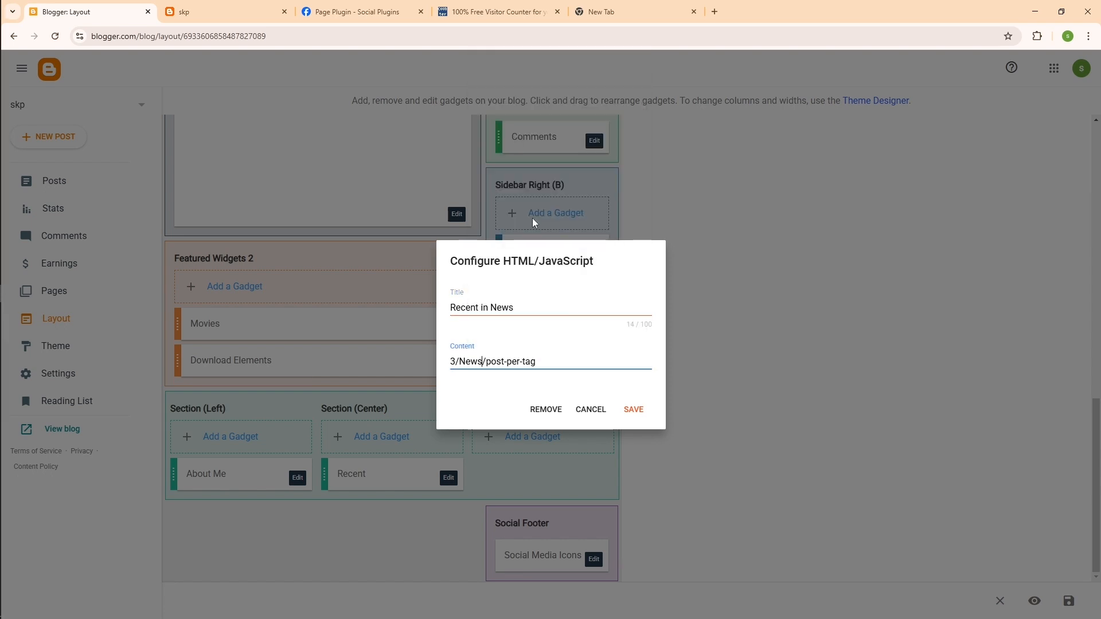
left_click(635, 411)
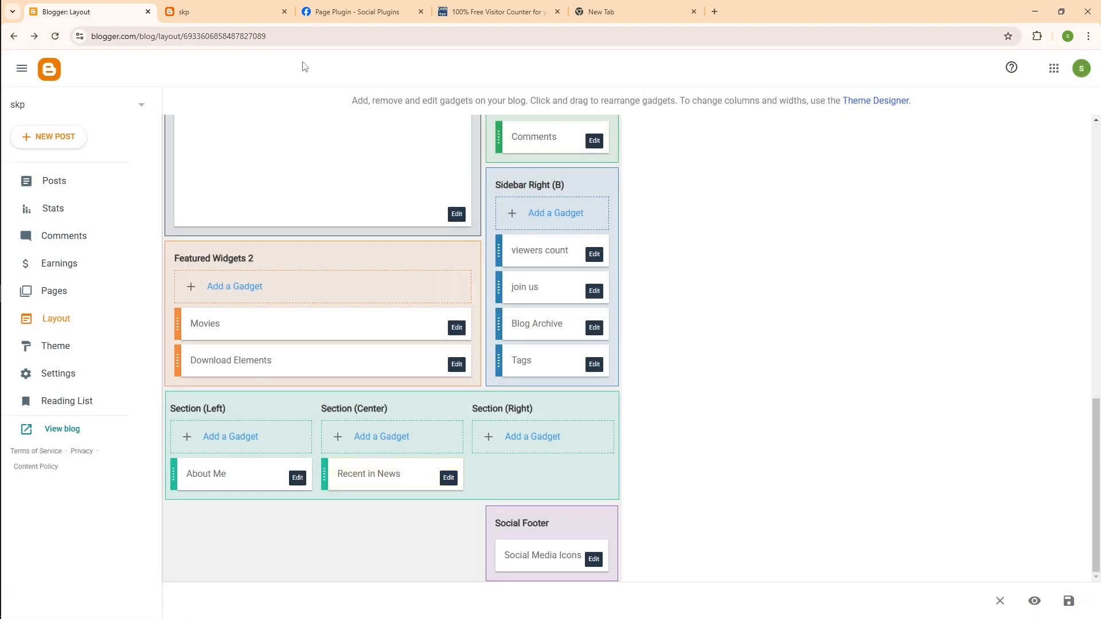
Reload the live blog and check the Recent in News section in its footer.
right_click(221, 16)
left_click(221, 16)
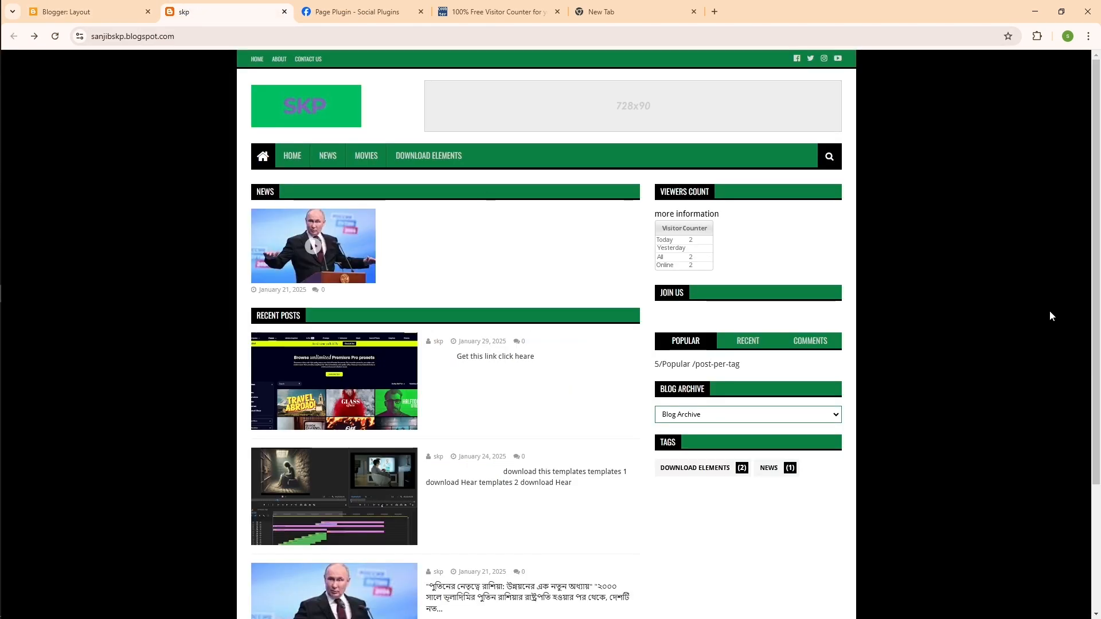
right_click(787, 245)
left_click(811, 286)
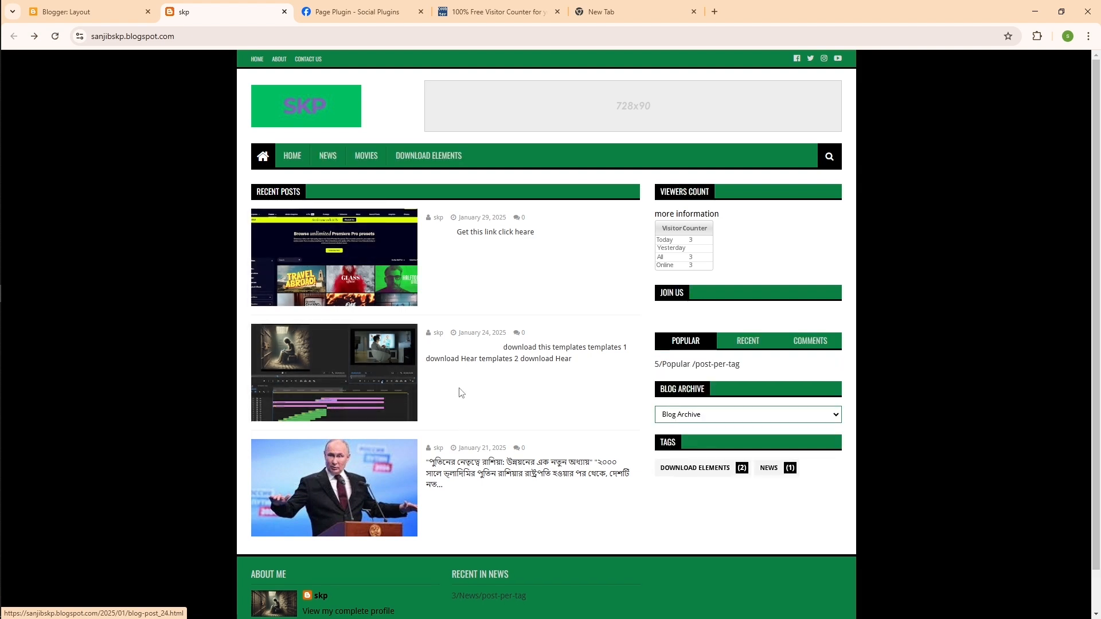
scroll(505, 406, "down", 1)
scroll(528, 522, "down", 1)
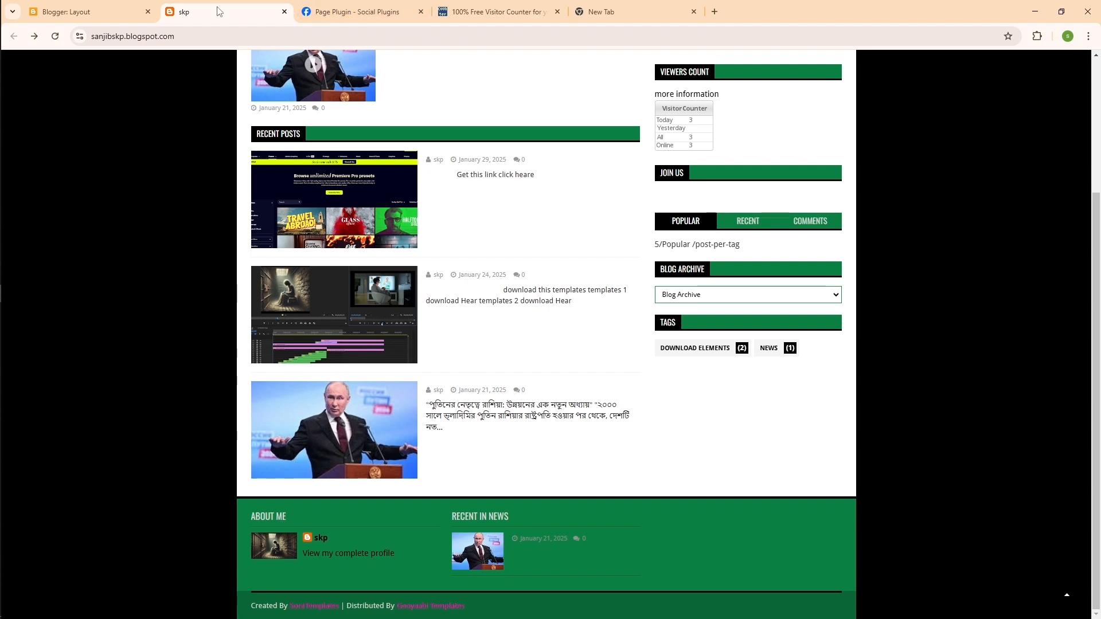
Add a Popular Posts gadget to Section (Right) in the layout, with most viewed set to Last 7 days.
left_click(84, 7)
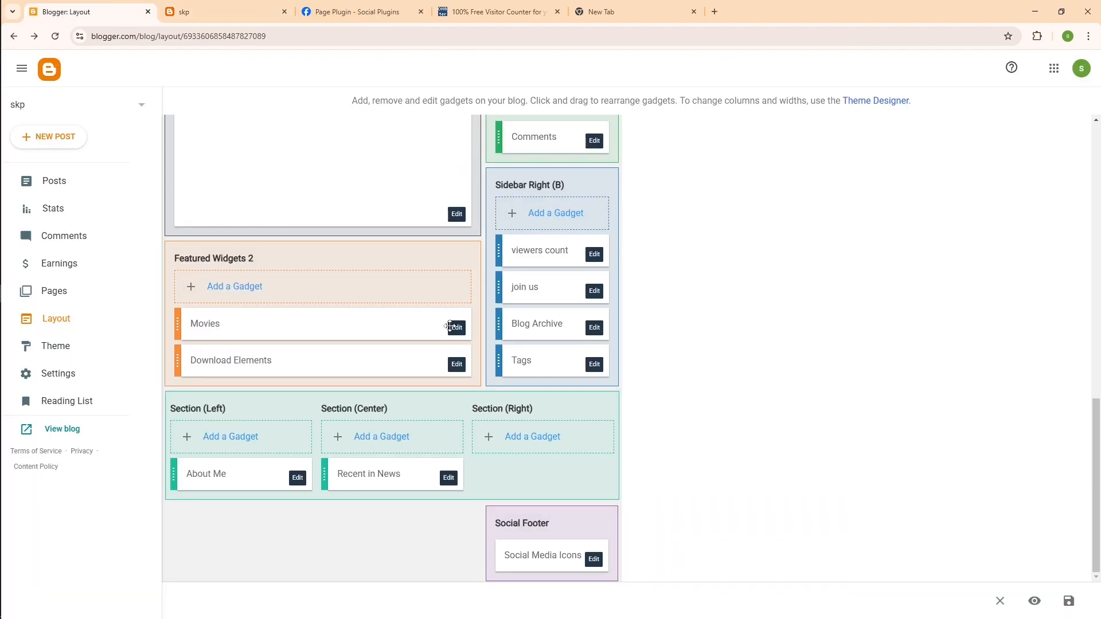
left_click(539, 444)
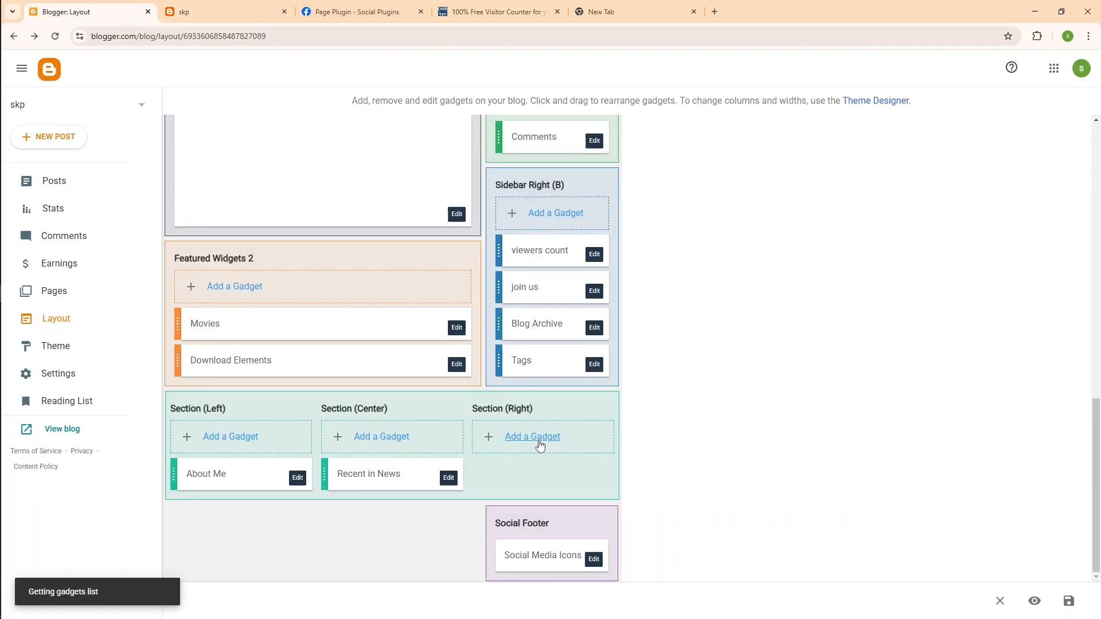
scroll(543, 404, "down", 5)
left_click(538, 320)
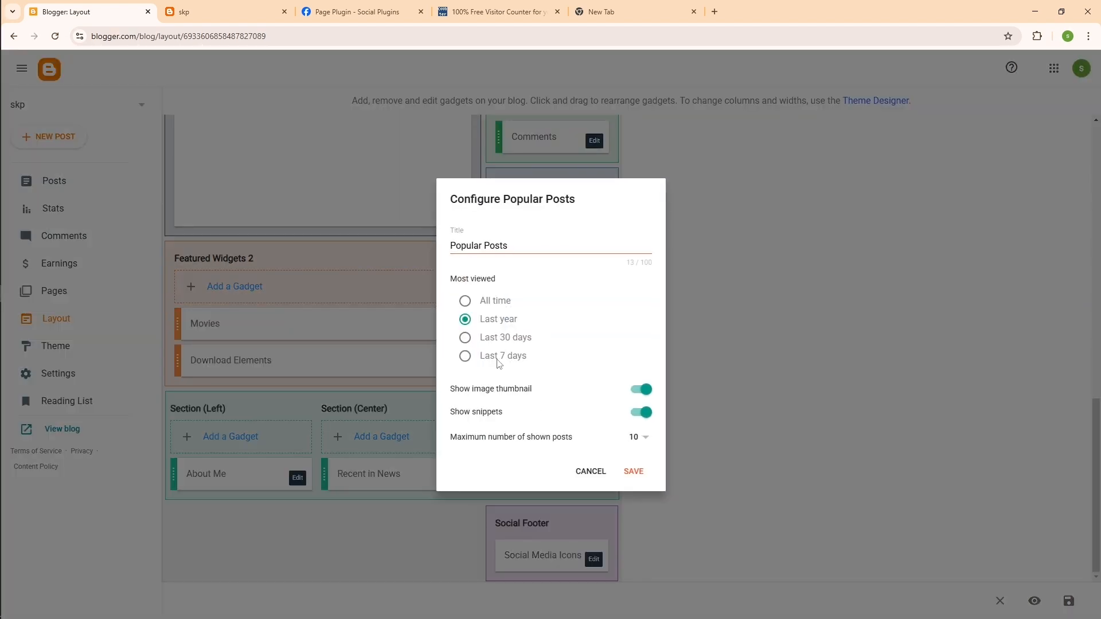
left_click(465, 357)
left_click(633, 473)
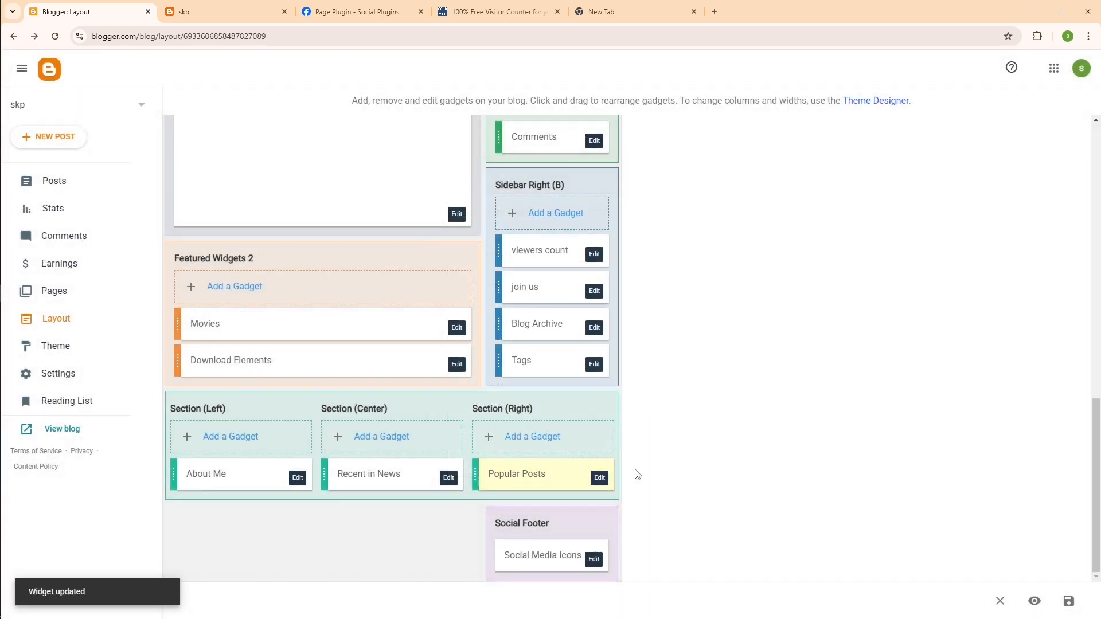
Reload the live blog and look over the page, including the Popular Posts section in the footer.
left_click(224, 11)
right_click(542, 232)
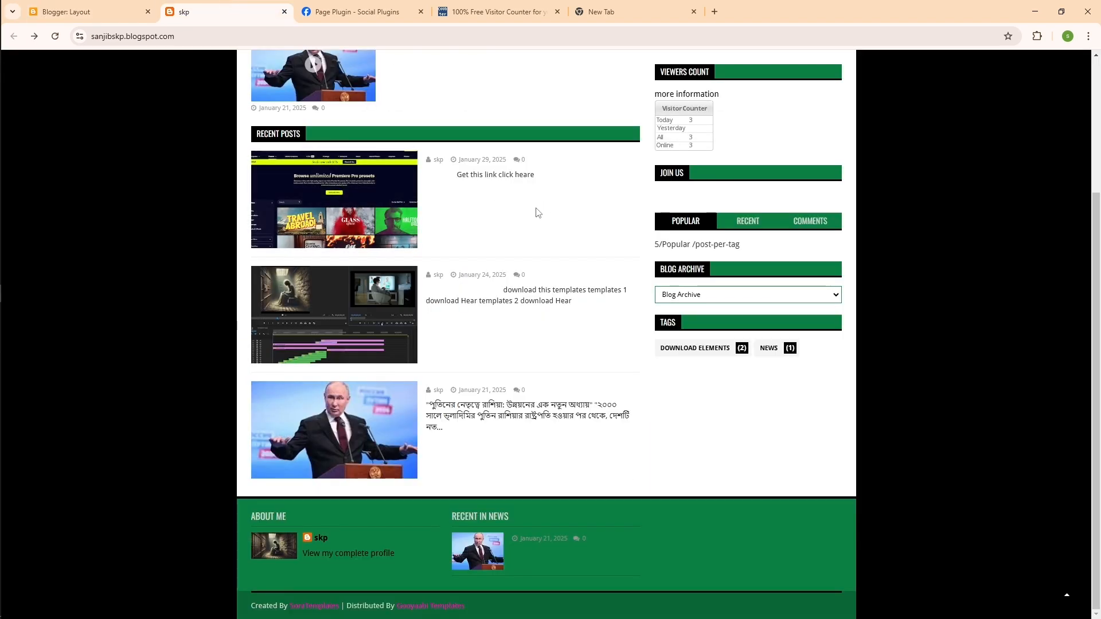
left_click(580, 280)
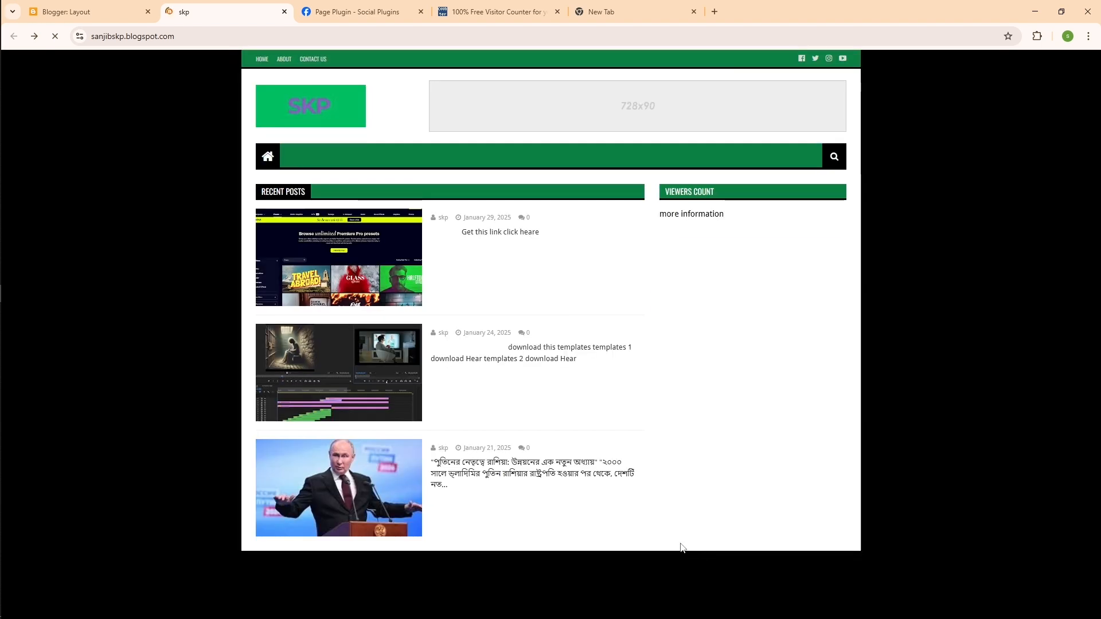
scroll(714, 598, "down", 3)
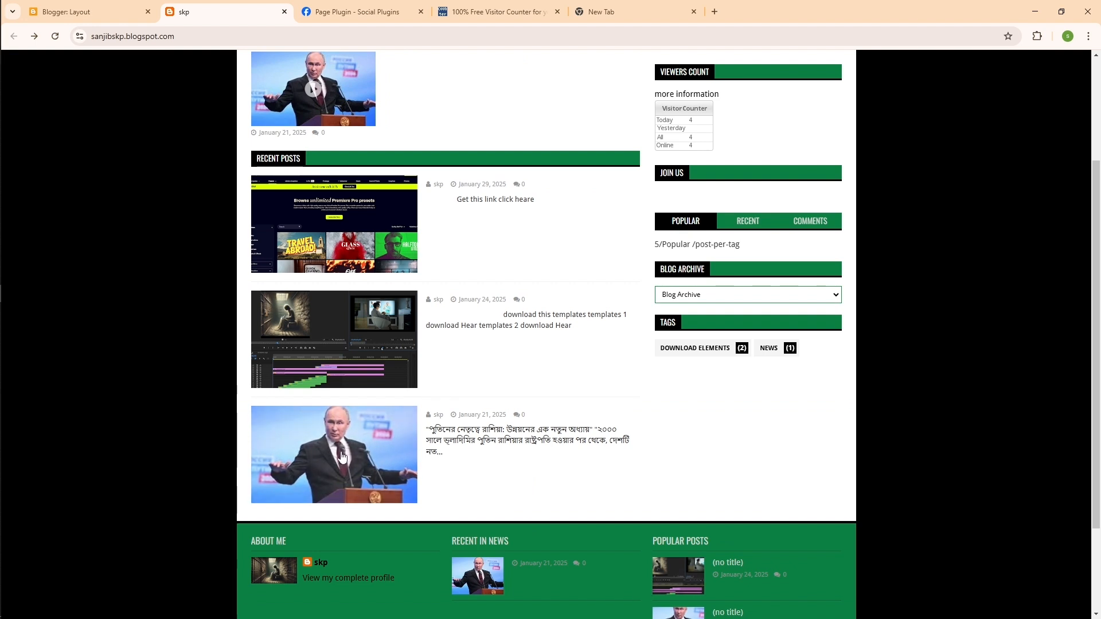
scroll(538, 456, "up", 3)
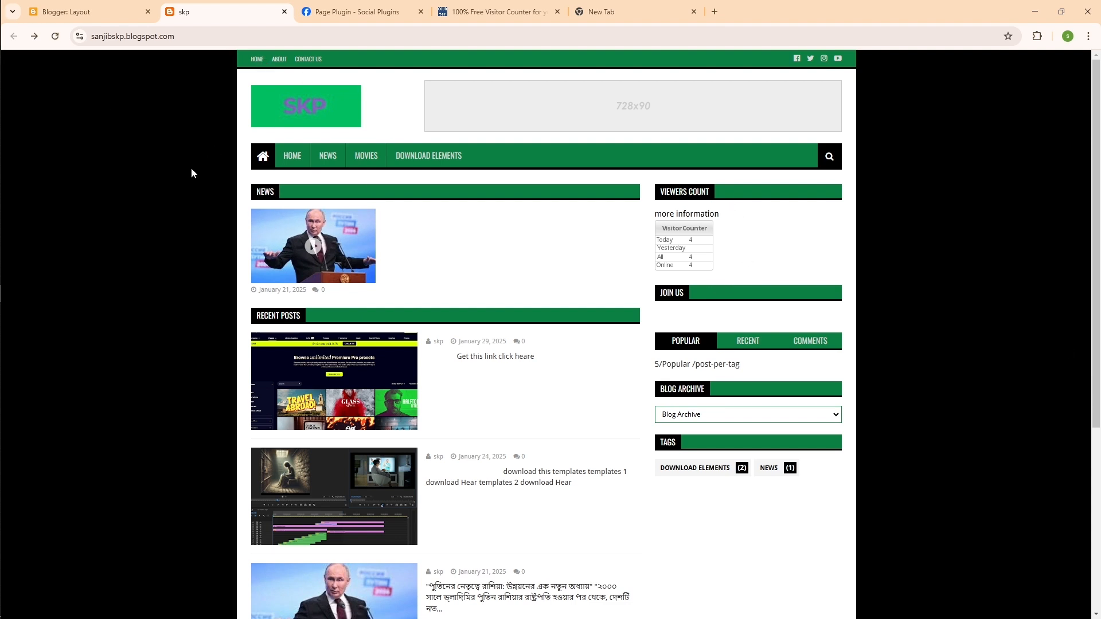
left_click_drag(1020, 172, 962, 301)
left_click(834, 252)
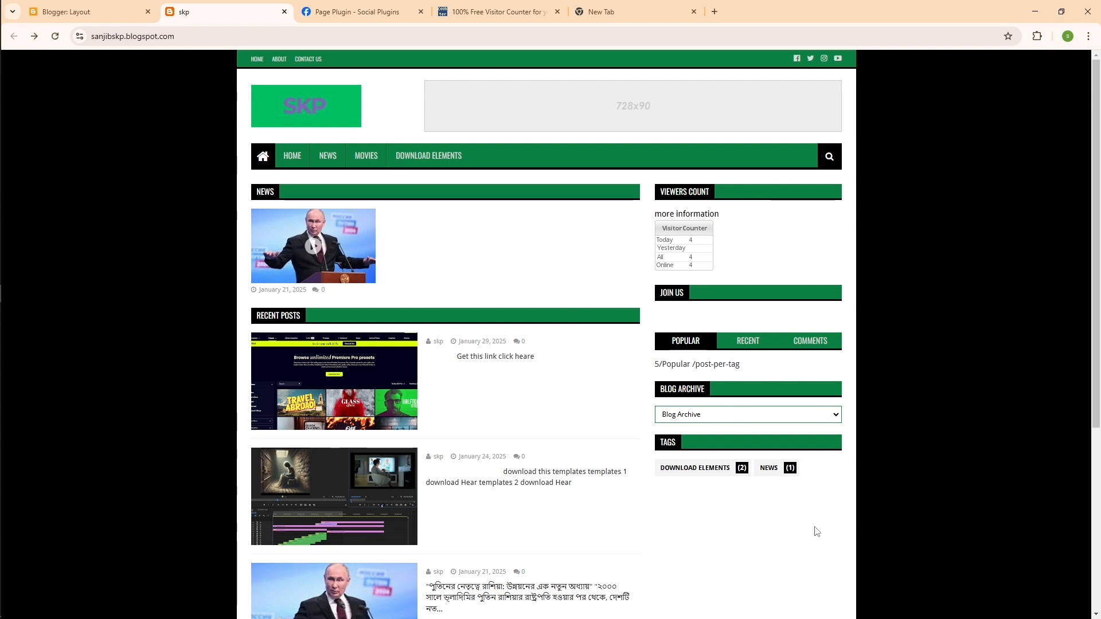
scroll(766, 543, "down", 3)
scroll(766, 542, "up", 3)
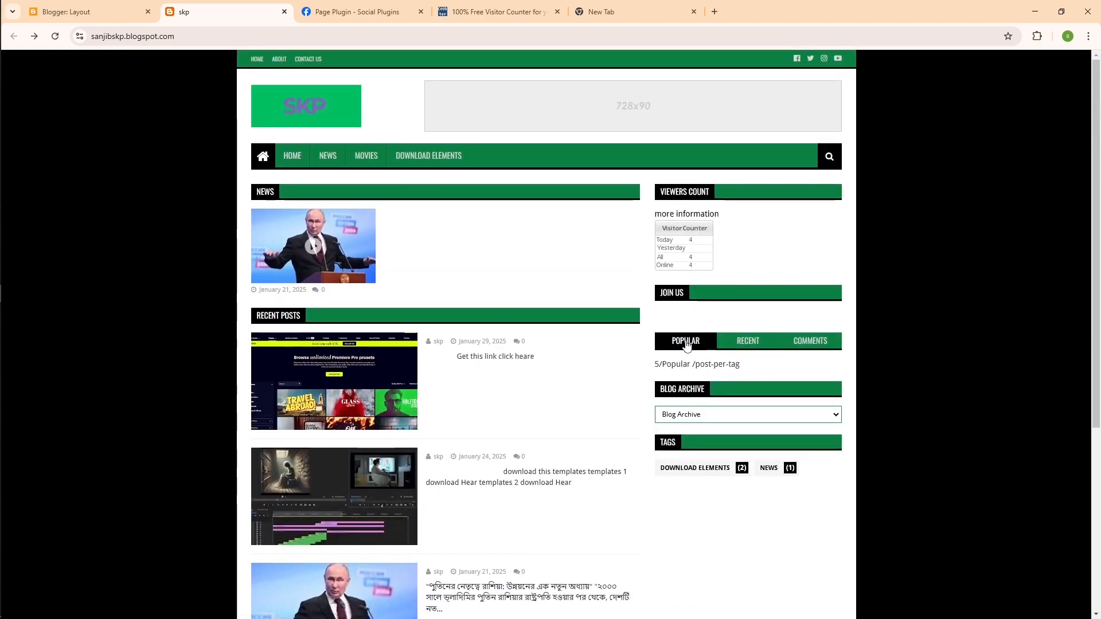
Remove the Blog Archive gadget from Sidebar Right (B) in the layout.
left_click(122, 5)
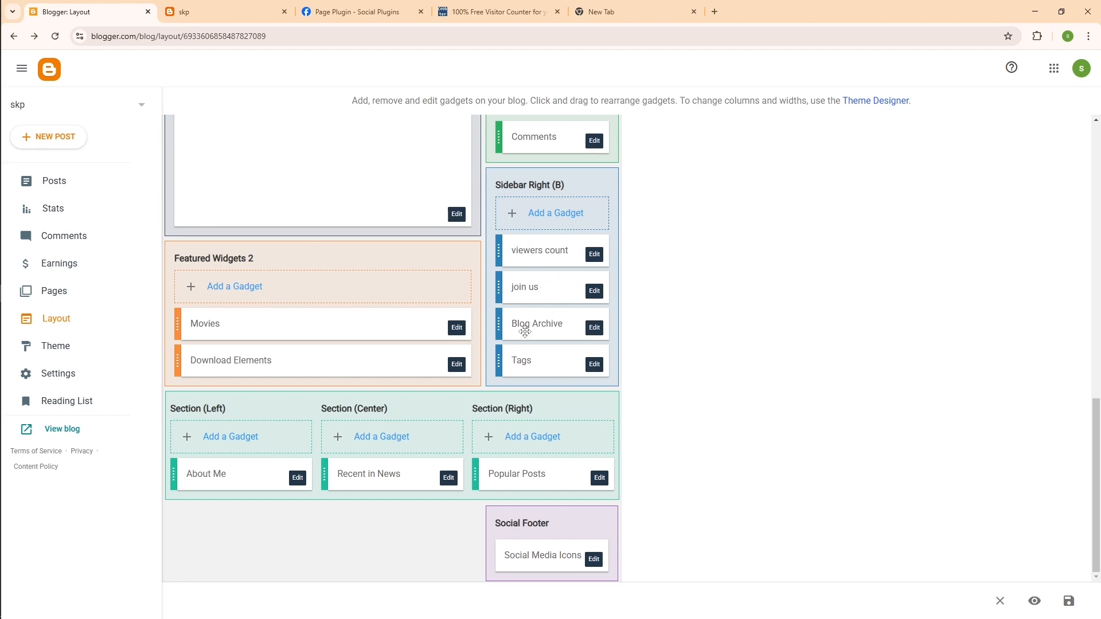
left_click(594, 329)
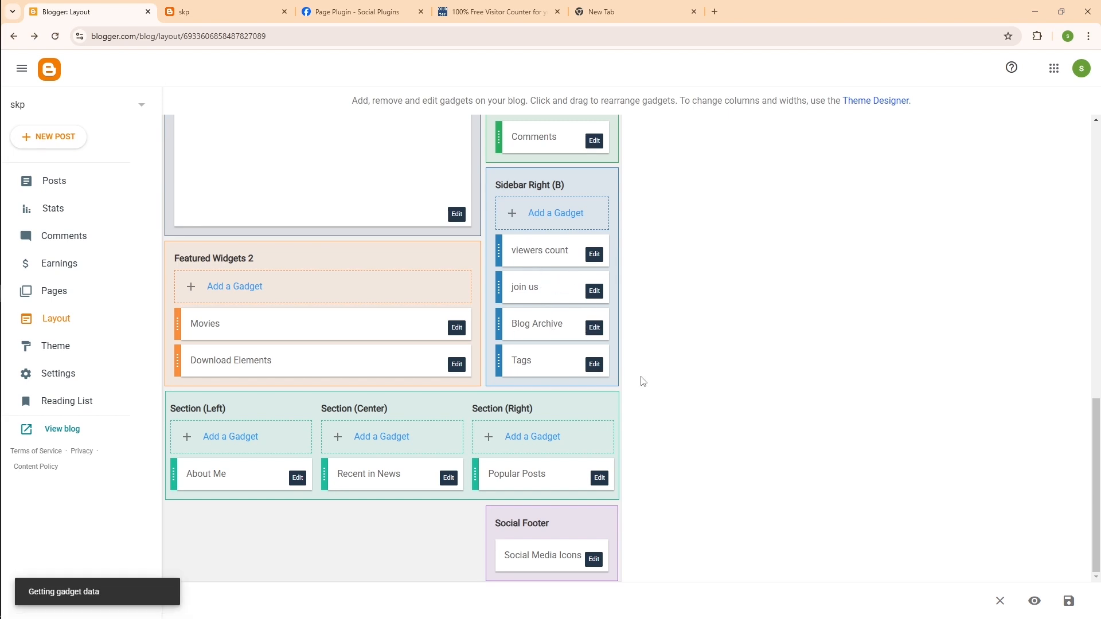
left_click(552, 493)
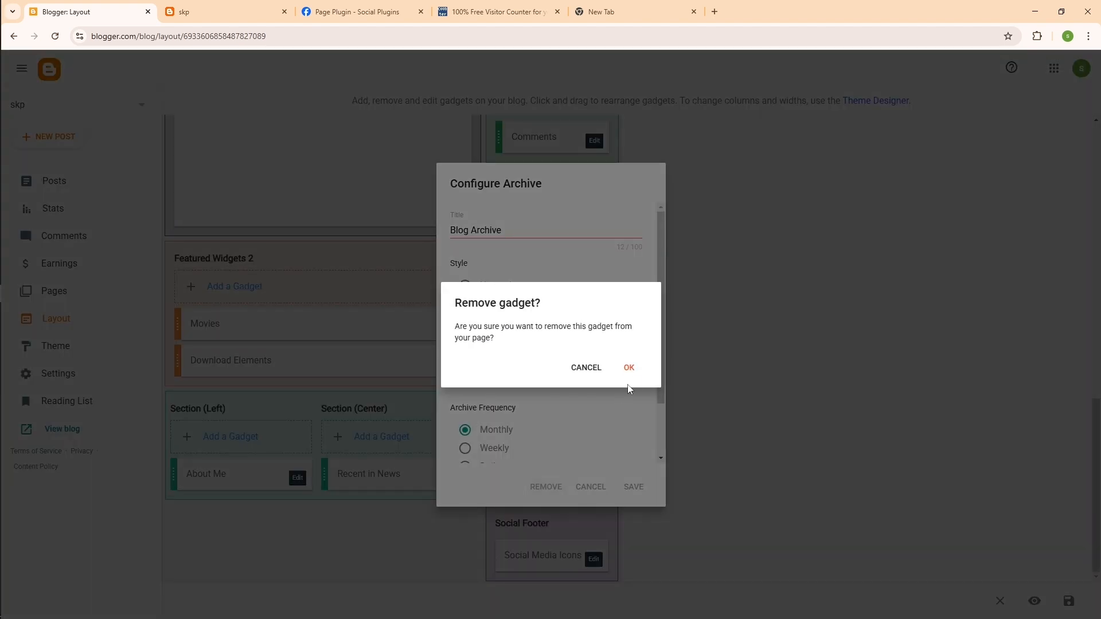
left_click(631, 373)
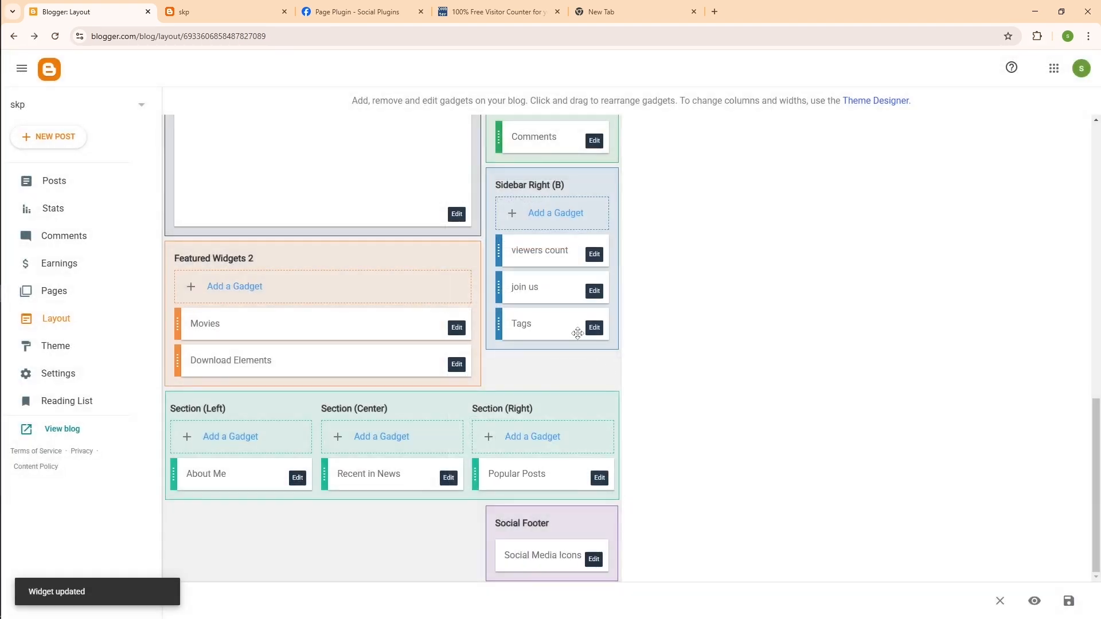
Reload the live blog to check the sidebar without the archive, and display the posts of its Recent tab.
scroll(568, 324, "up", 2)
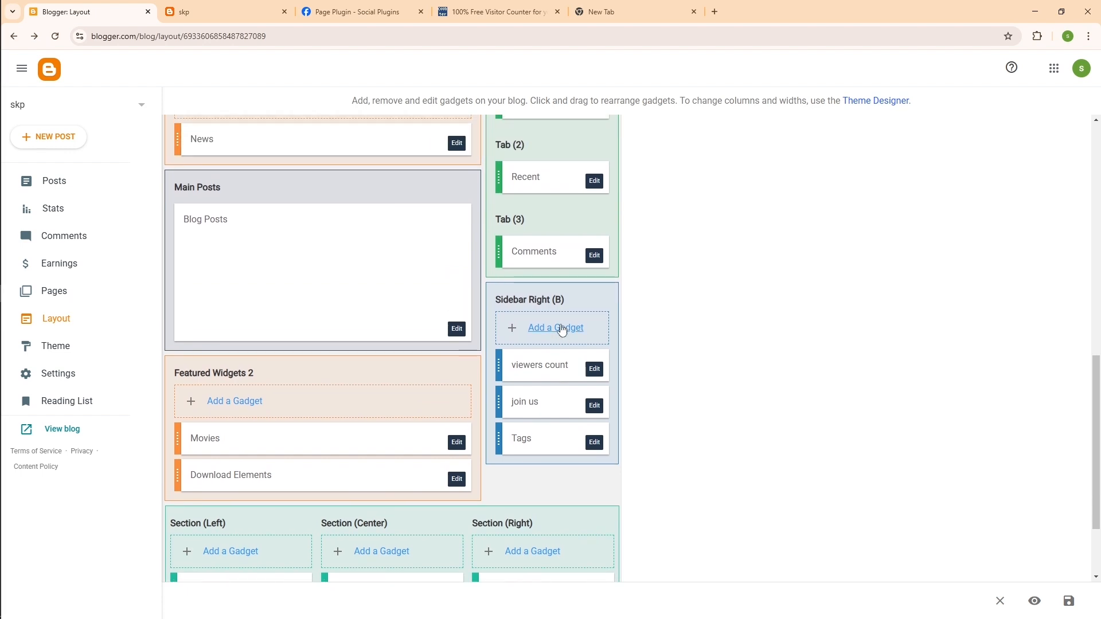
scroll(565, 330, "up", 2)
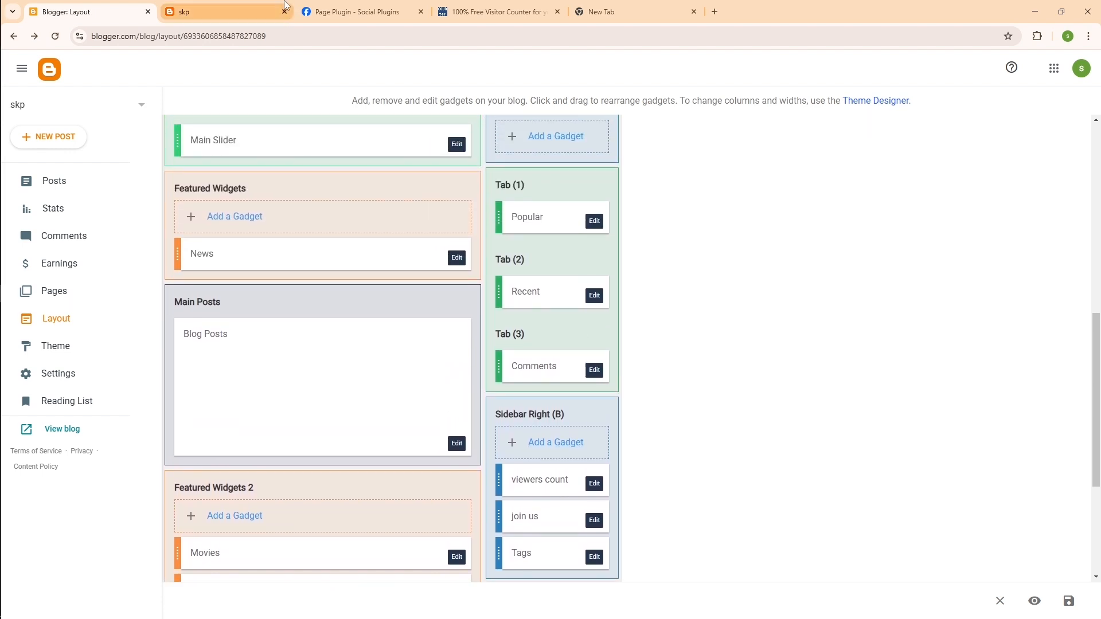
left_click(232, 5)
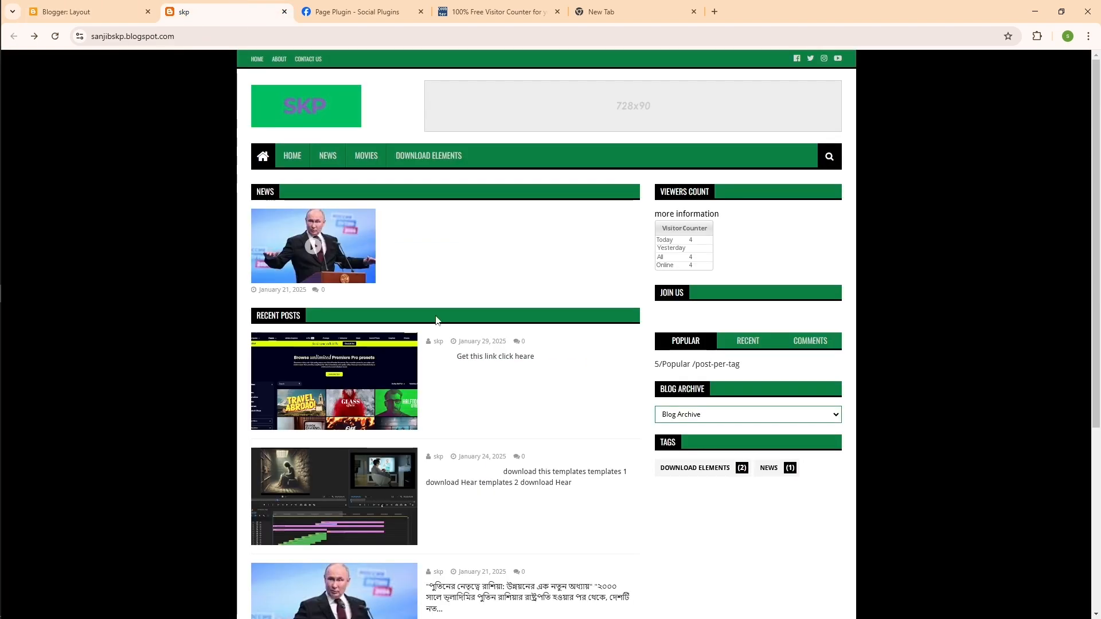
right_click(424, 226)
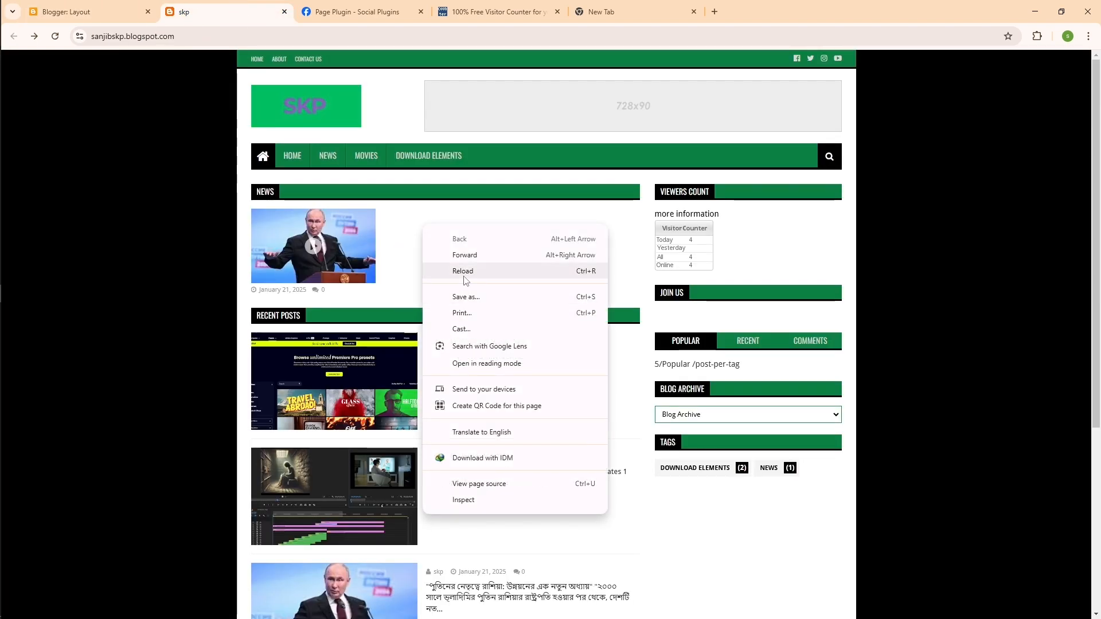
left_click(465, 275)
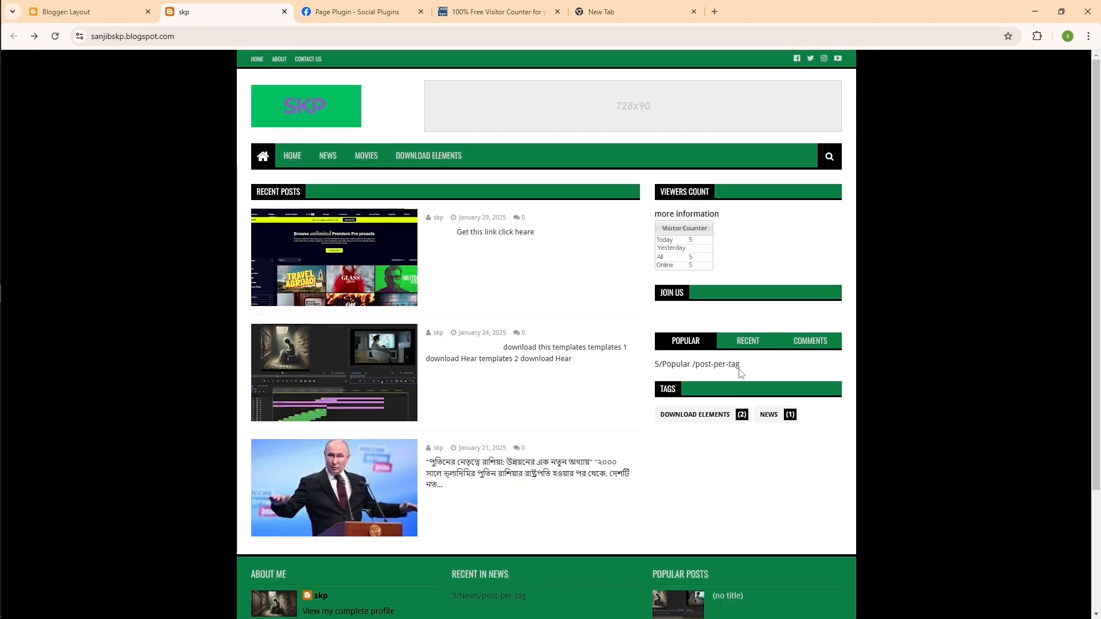
left_click(745, 342)
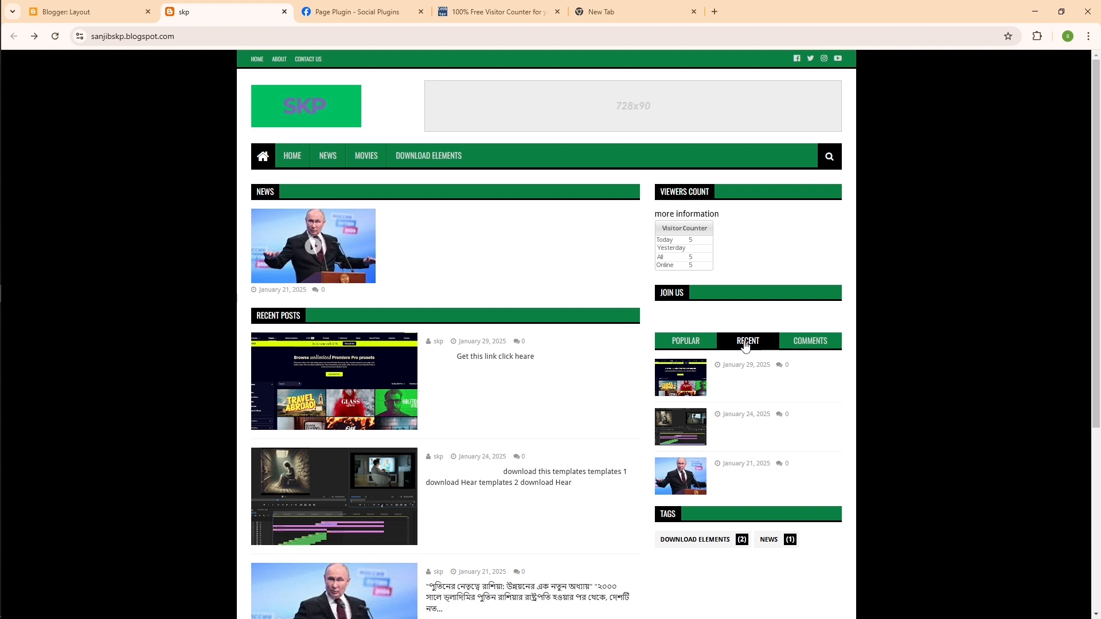
Set the content of the Popular gadget in Tab (1) to 5/Popular/post-per-tag, without the space, and save it.
left_click(694, 342)
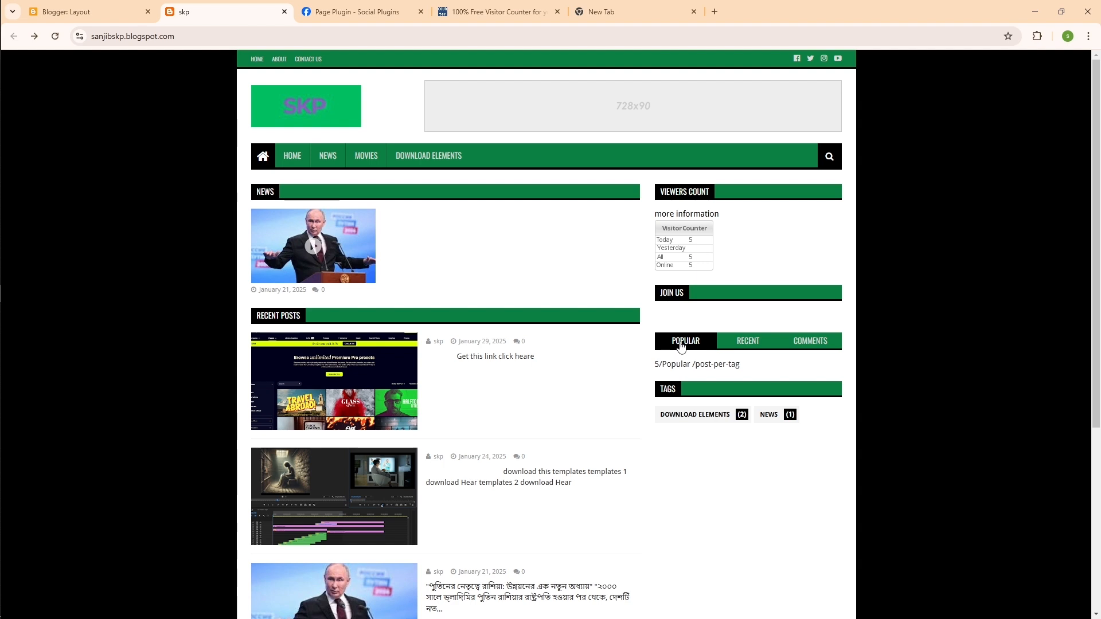
left_click(70, 11)
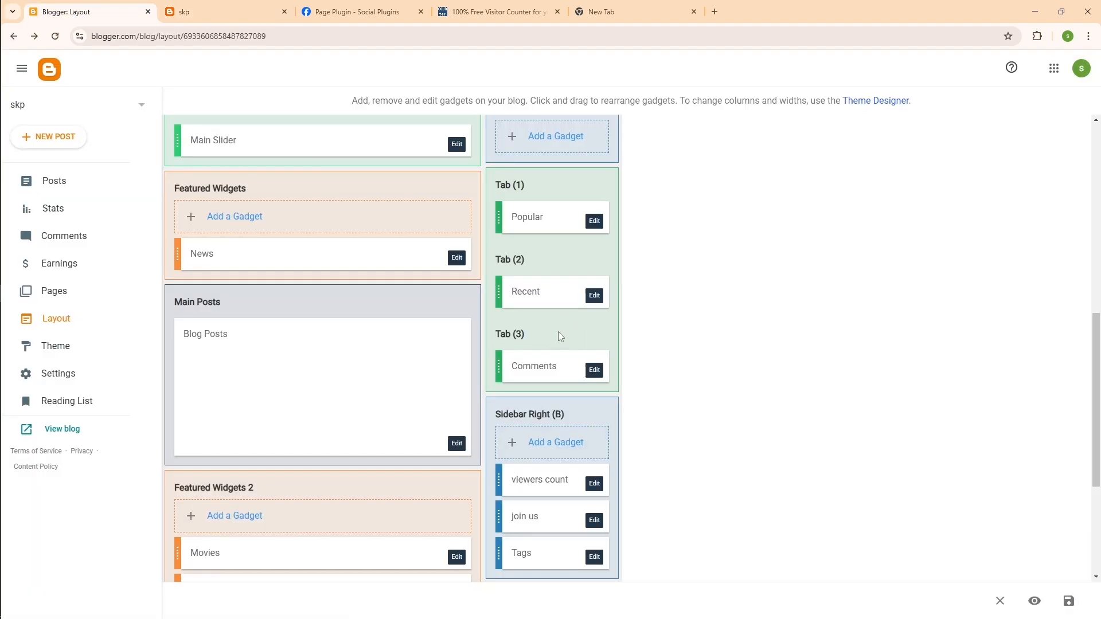
left_click(595, 221)
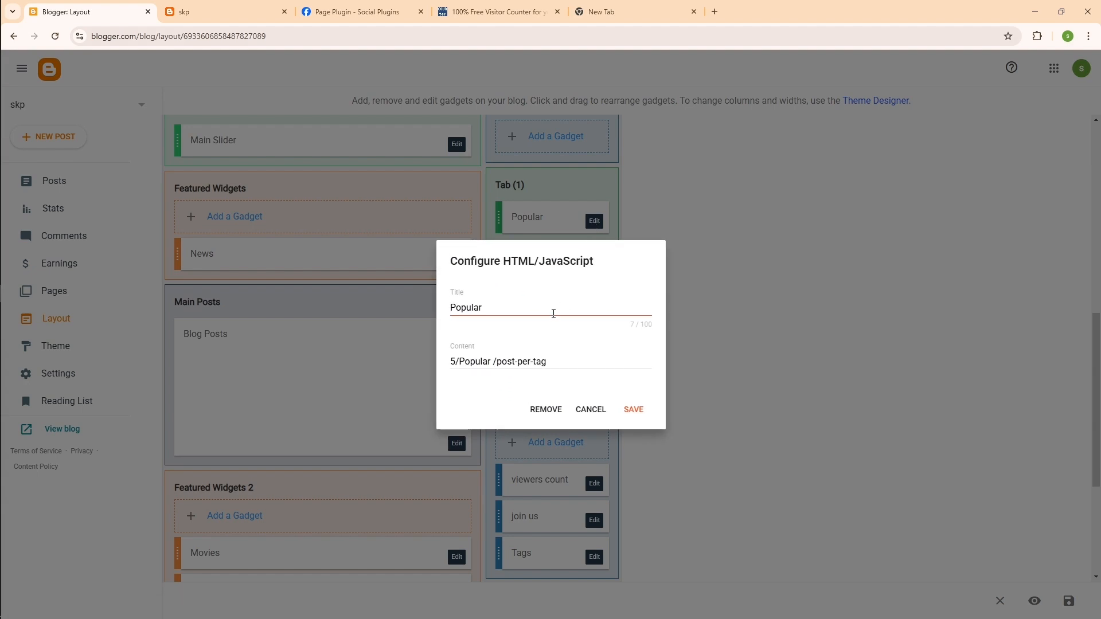
left_click(496, 362)
key("BackSpace")
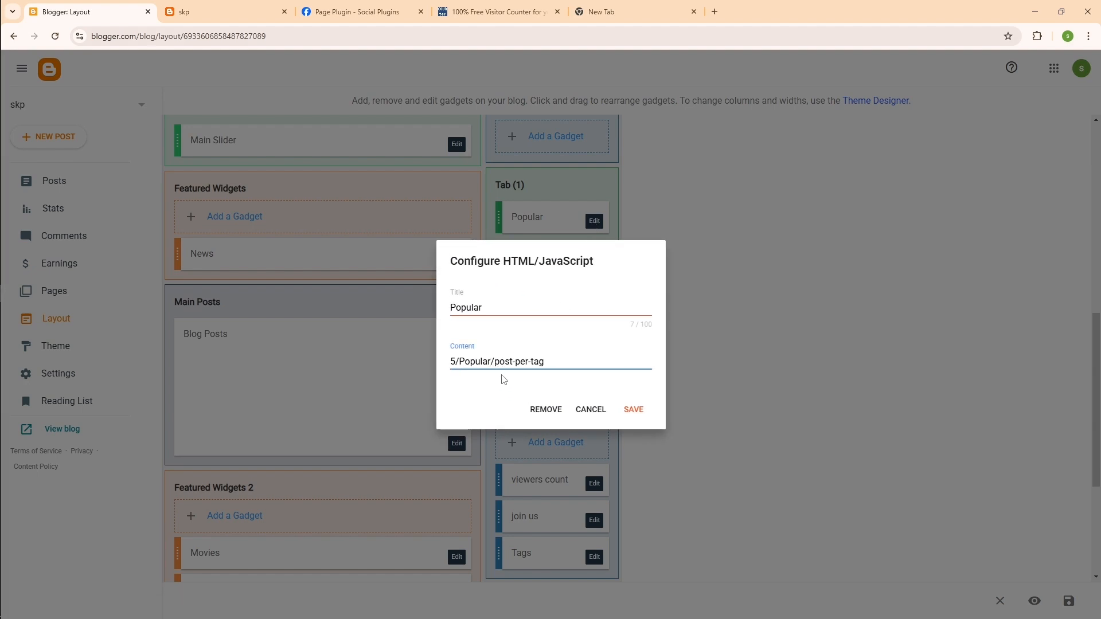
left_click(633, 409)
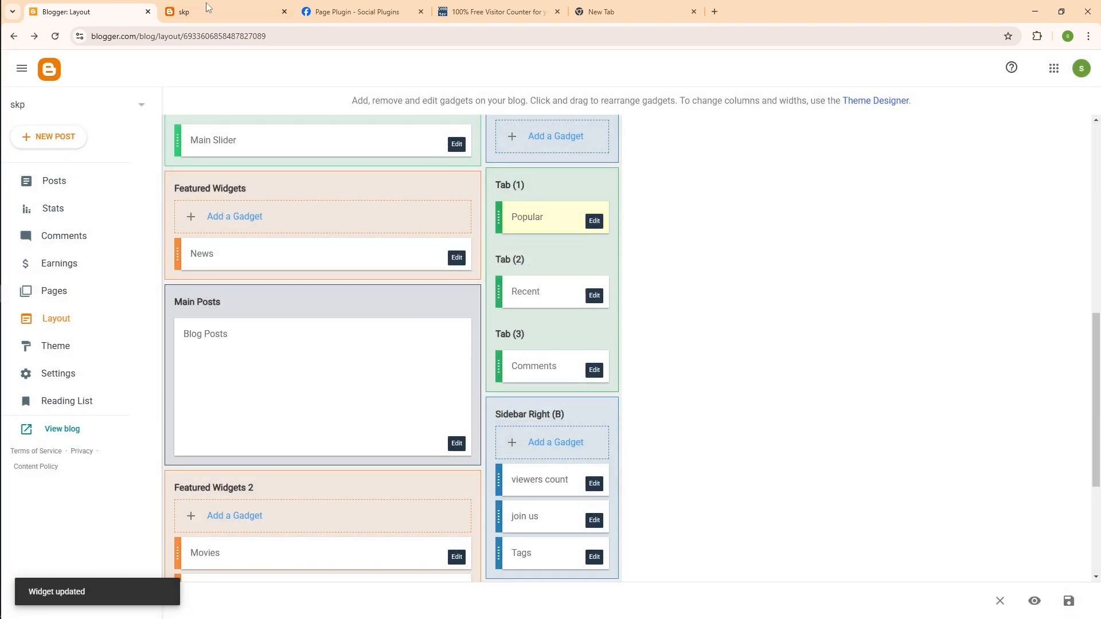
Reload the live blog and check the content of the sidebar's Popular tab.
left_click(188, 12)
right_click(567, 258)
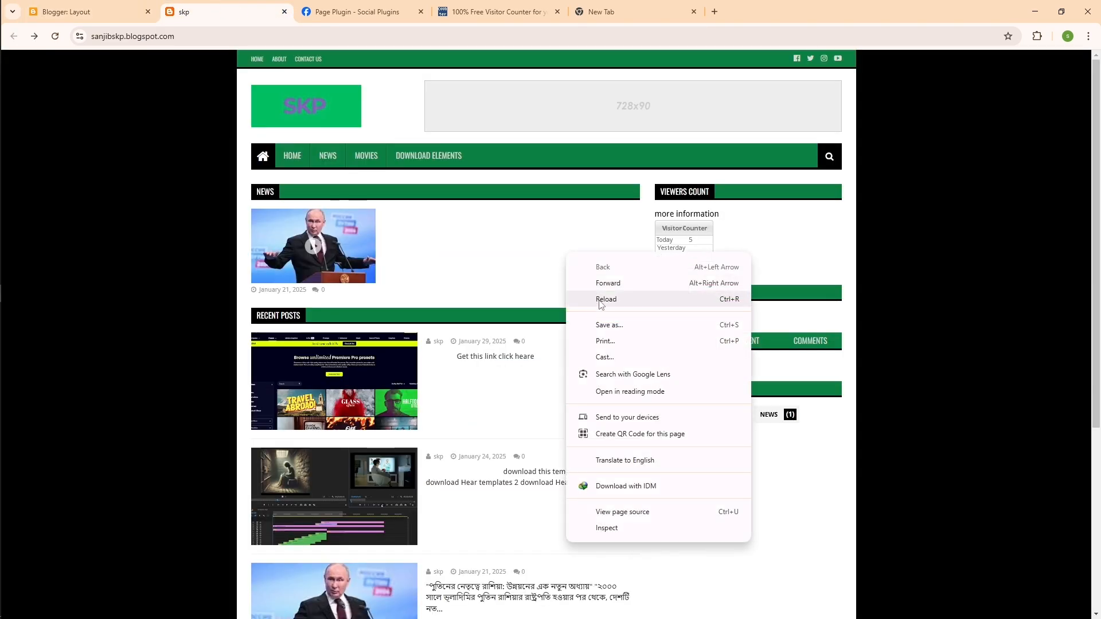
left_click(600, 301)
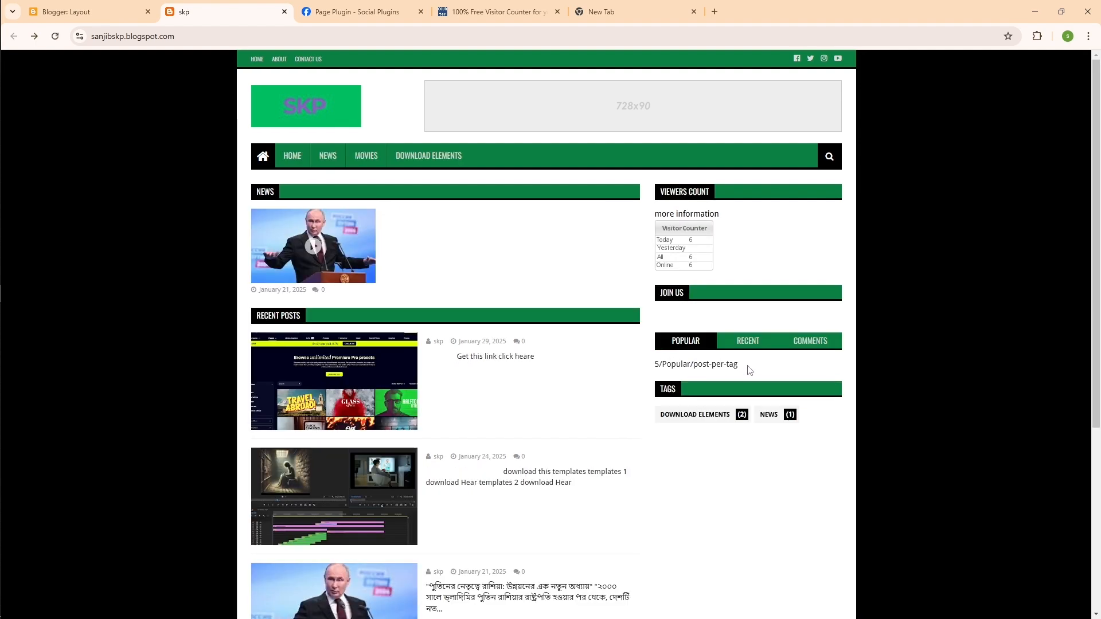
left_click_drag(744, 369, 657, 365)
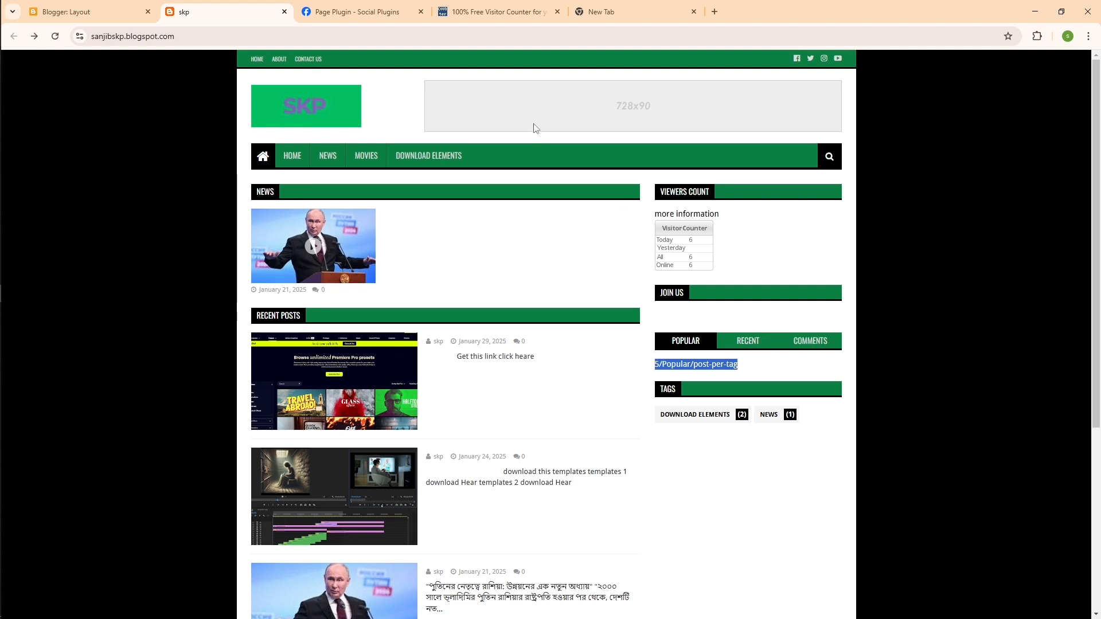
Remove the Popular gadget from Tab (1) in the blog layout.
left_click(135, 10)
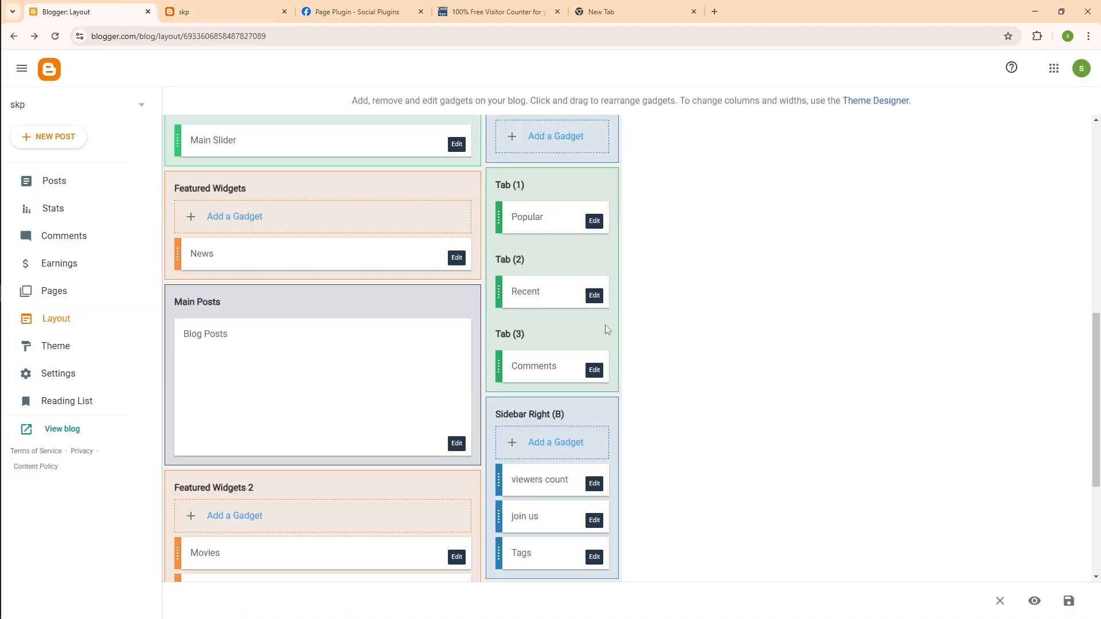
scroll(563, 290, "up", 1)
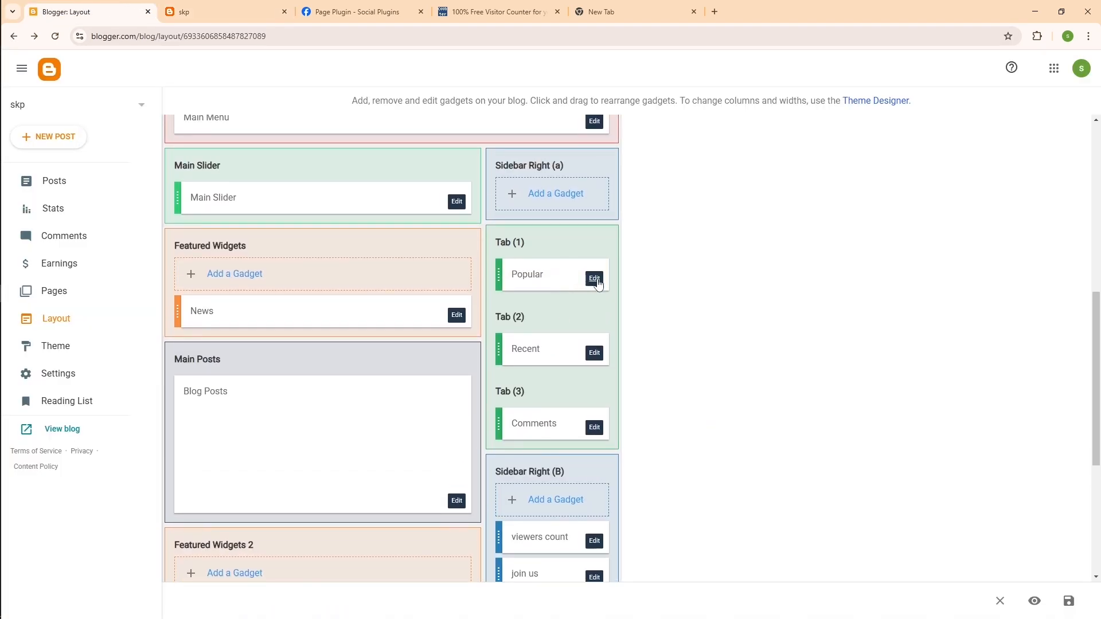
left_click(596, 282)
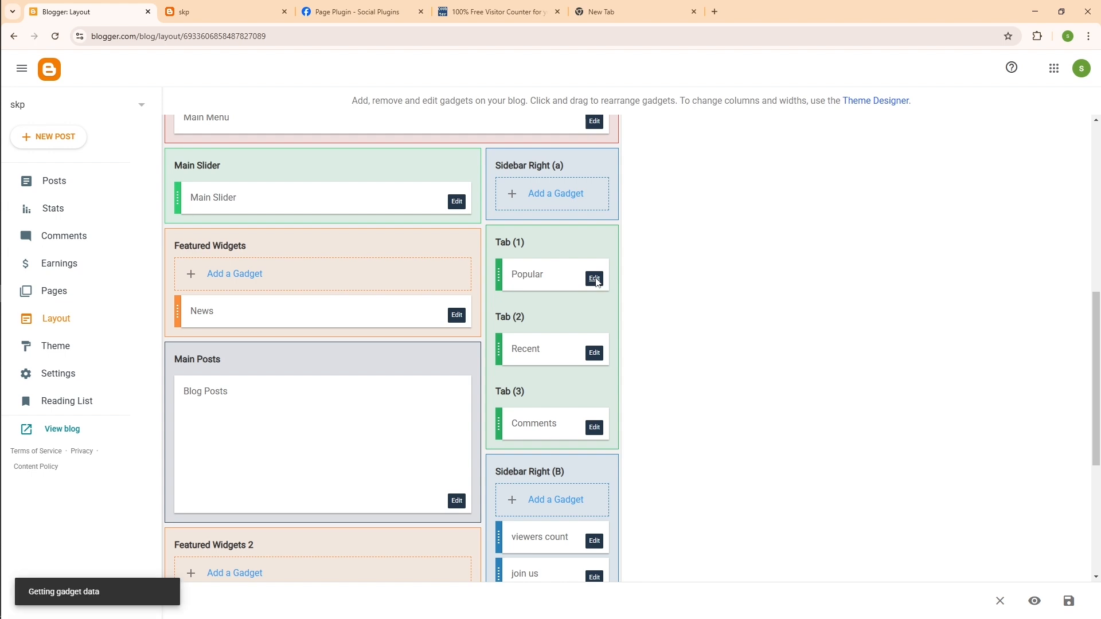
left_click(548, 409)
left_click(620, 364)
Reload the live blog to check the sidebar without the Popular gadget.
left_click(210, 8)
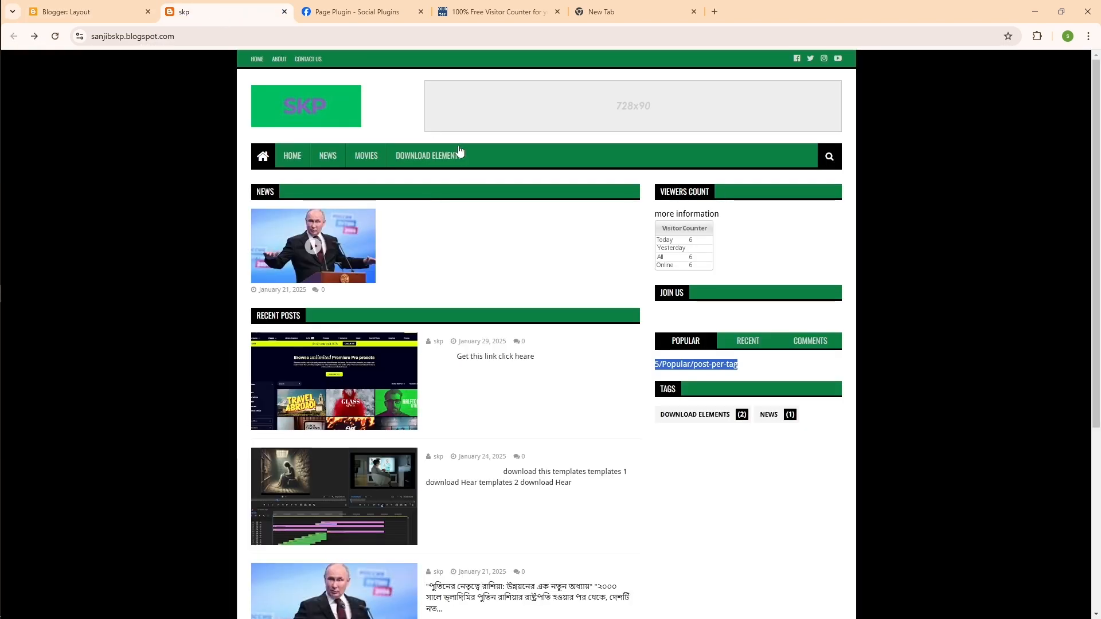
right_click(523, 243)
left_click(576, 292)
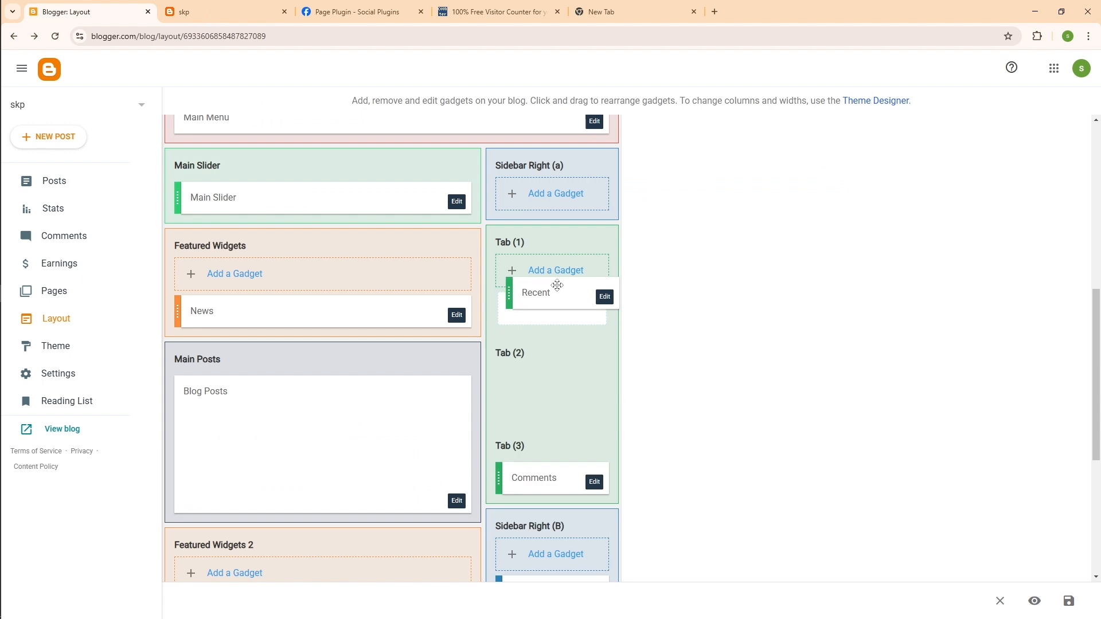
Move the Recent gadget to Tab (1) and the Comments gadget to Tab (2), and save the layout.
left_click_drag(557, 285, 549, 266)
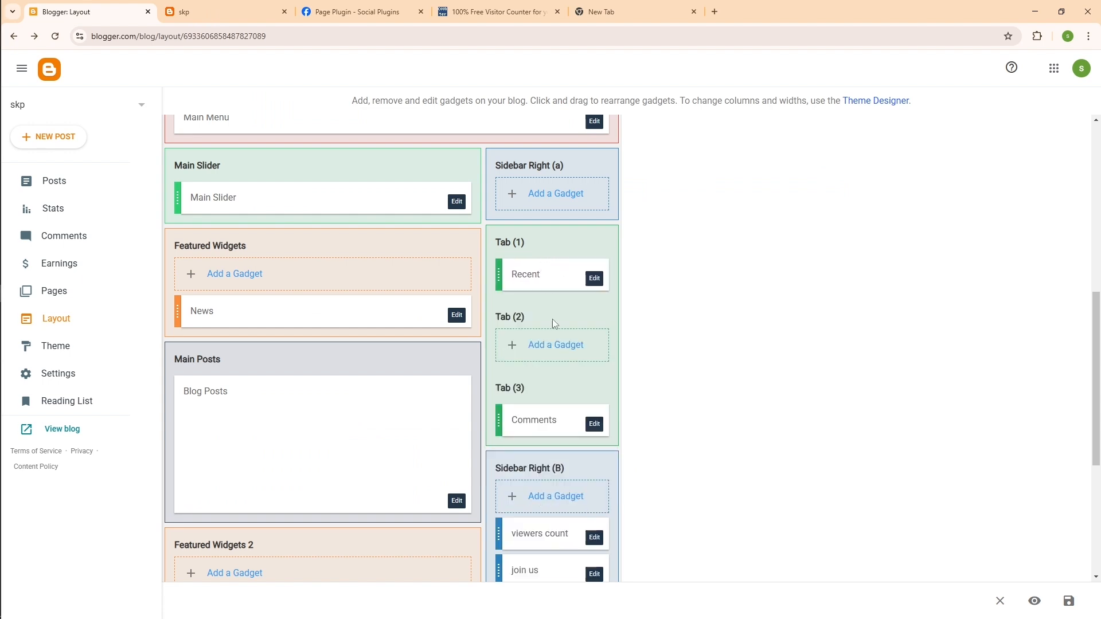
left_click_drag(554, 418, 548, 339)
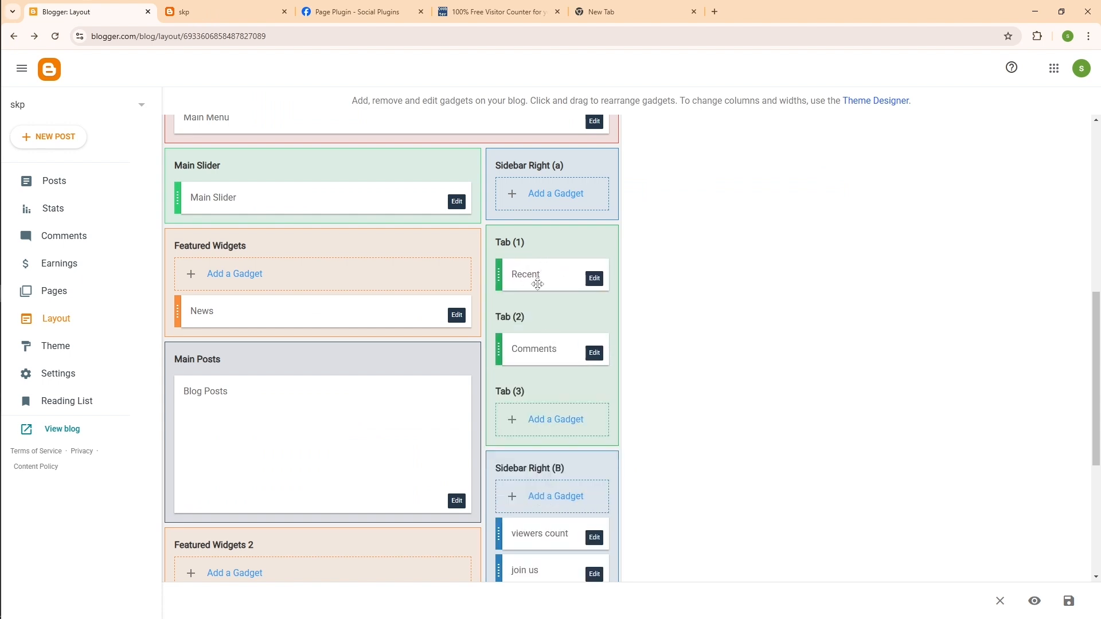
left_click(1069, 601)
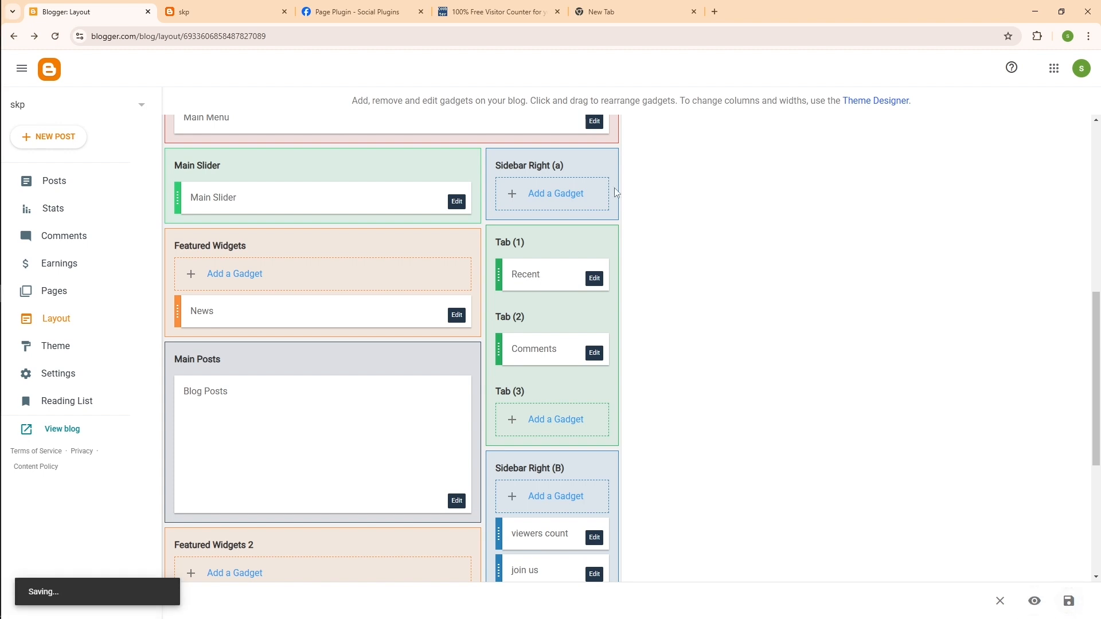
Reload the live blog and look over the page with the rearranged Recent and Comments tabs.
left_click(223, 11)
right_click(772, 262)
left_click(821, 313)
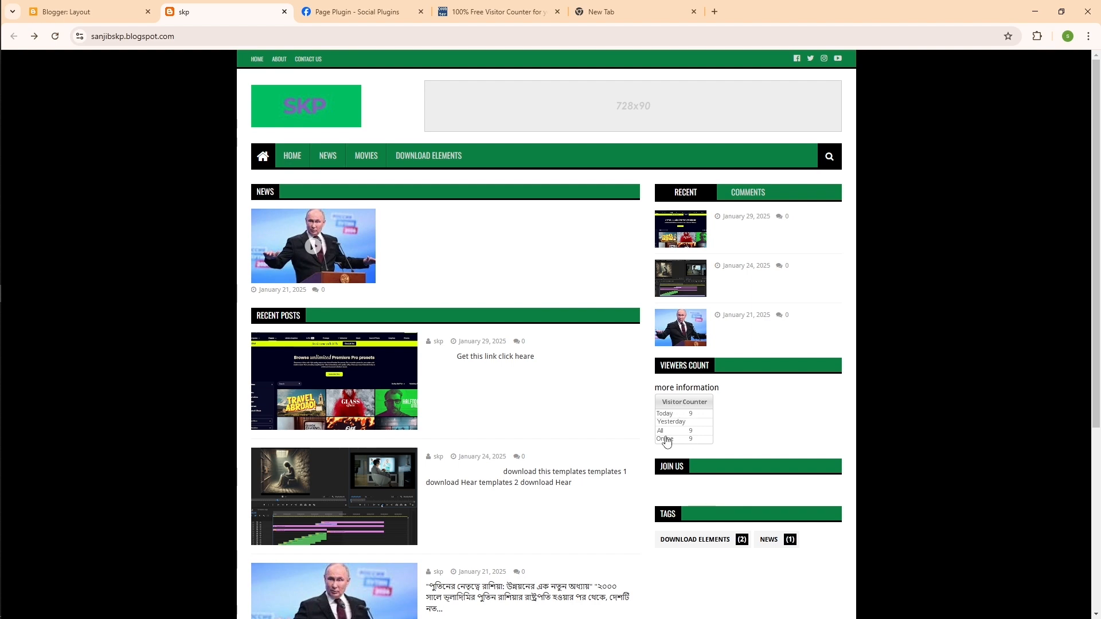
scroll(704, 485, "down", 5)
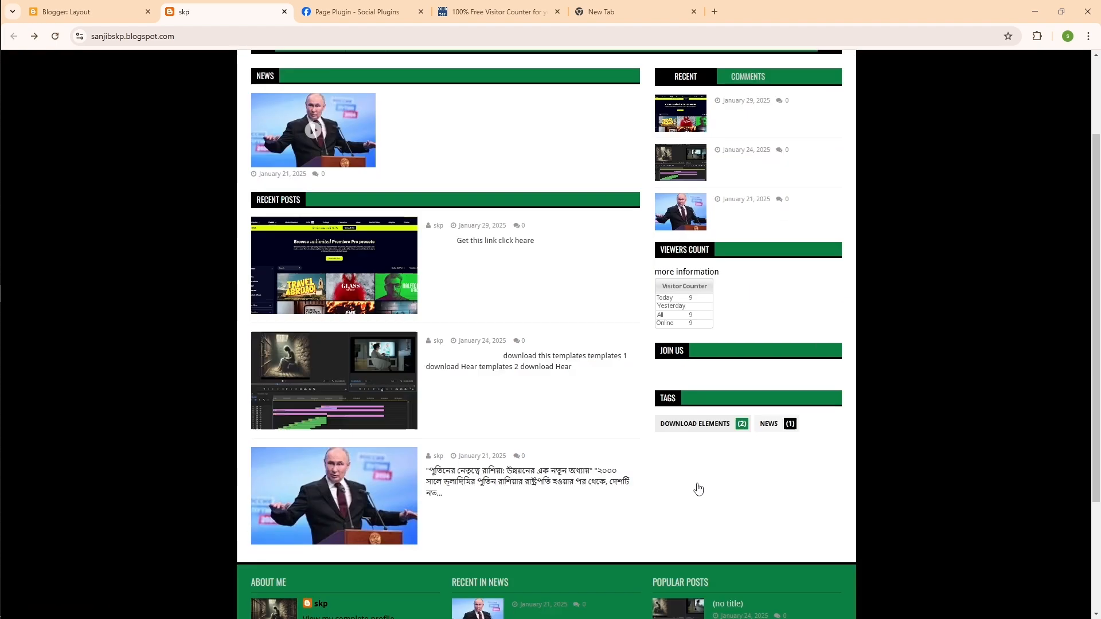
scroll(508, 447, "up", 1)
scroll(508, 451, "up", 4)
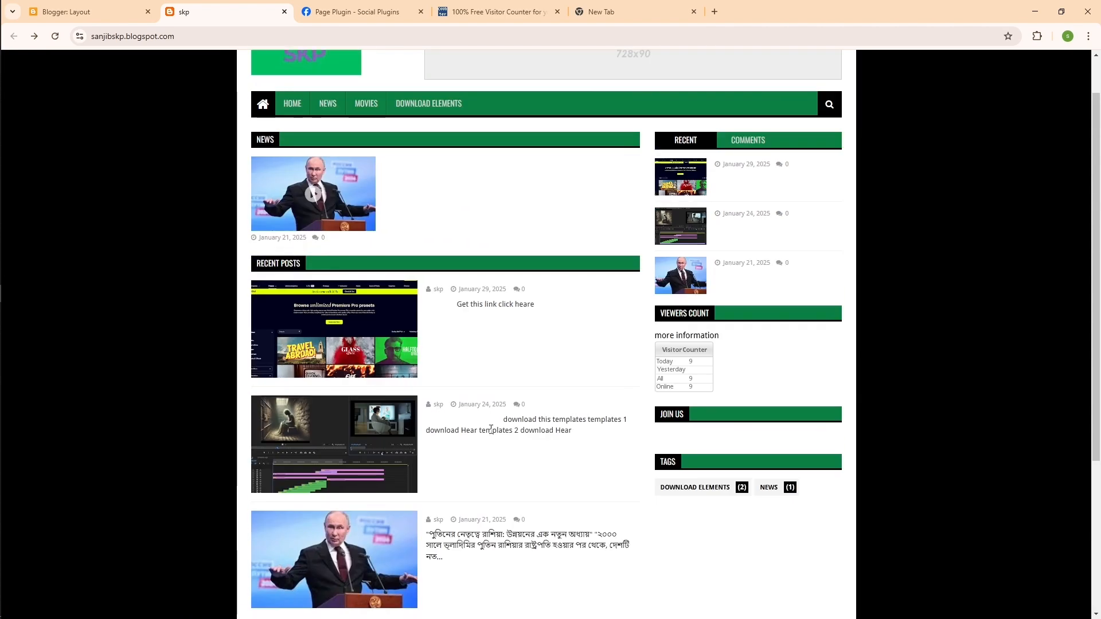
Check the Download Elements, News and Home pages through the blog's main navigation.
left_click(424, 107)
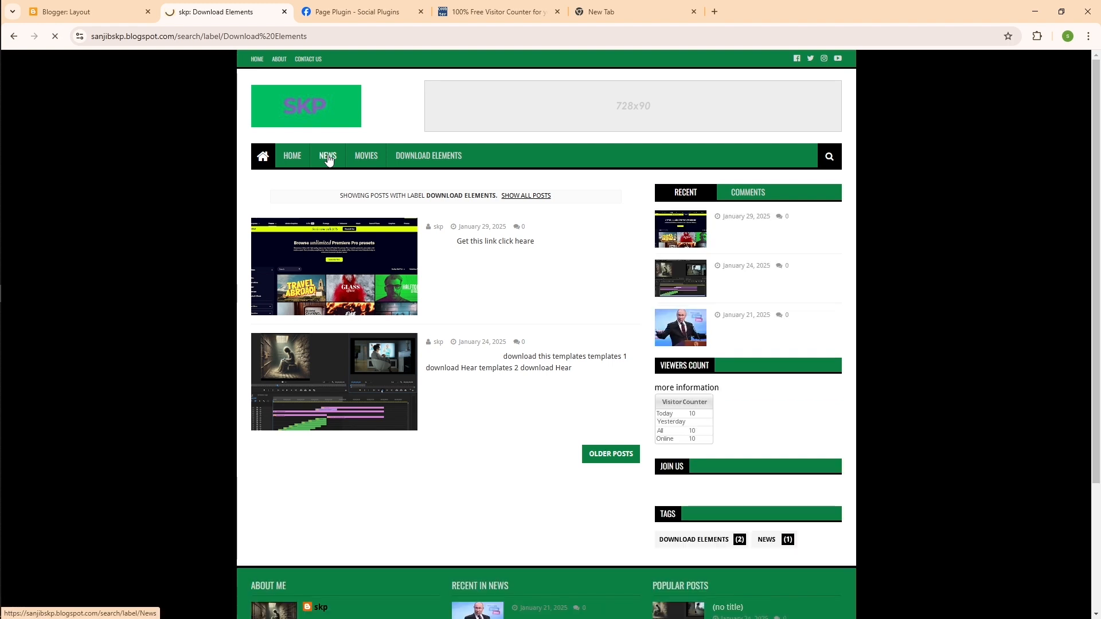
left_click(328, 159)
left_click(292, 158)
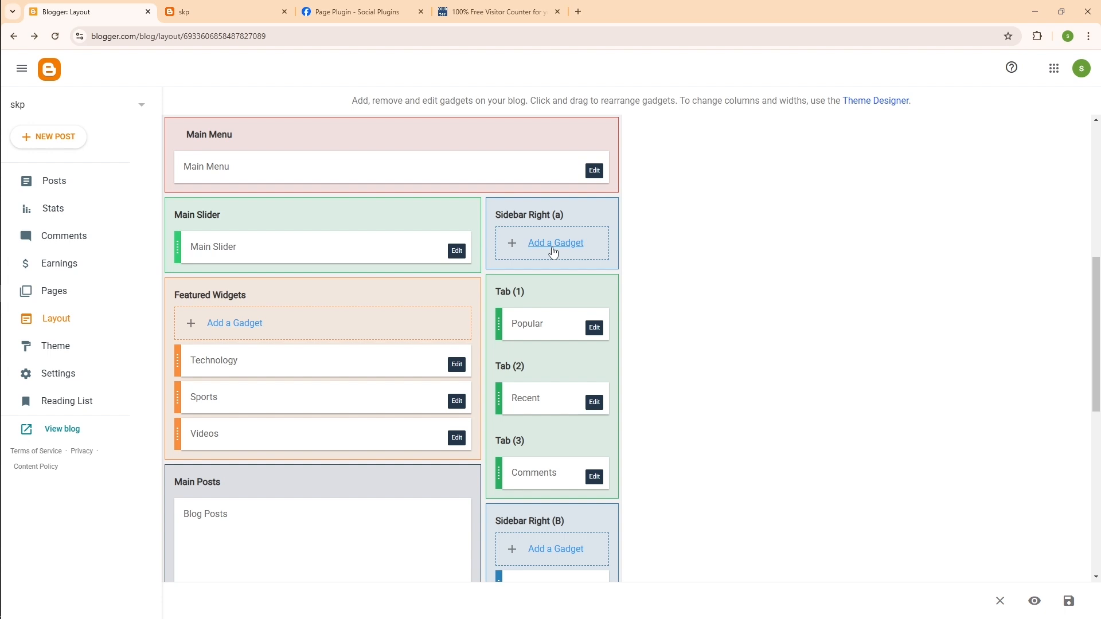
Add an HTML/JavaScript gadget to Sidebar Right (a) and title it "viewers count".
left_click(552, 248)
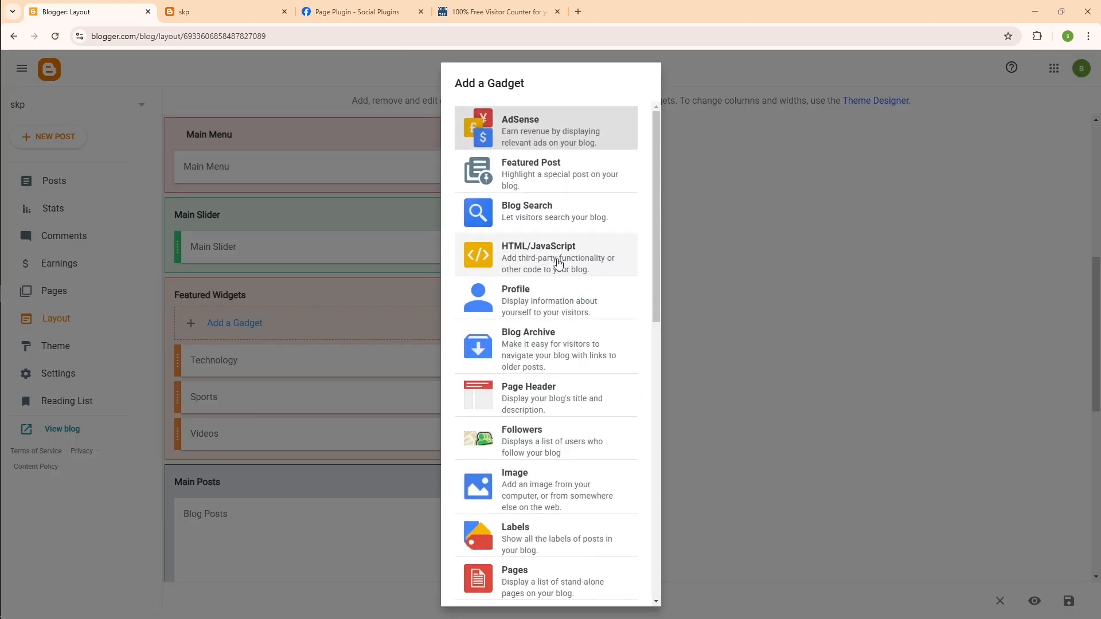
left_click(525, 250)
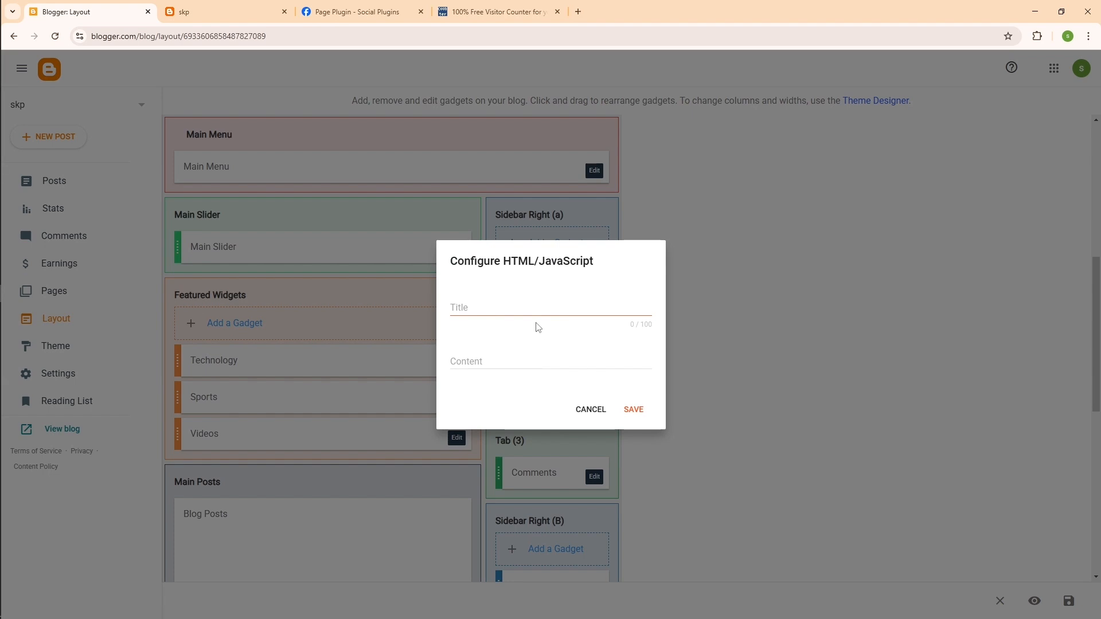
left_click(473, 312)
type("iewers")
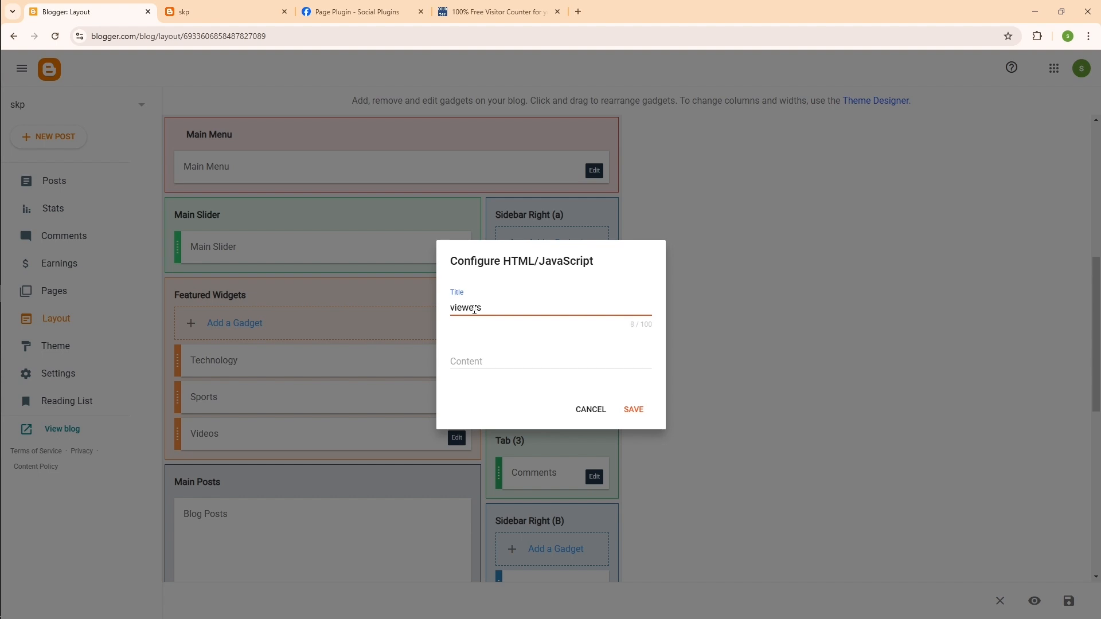
type("unt")
left_click(480, 362)
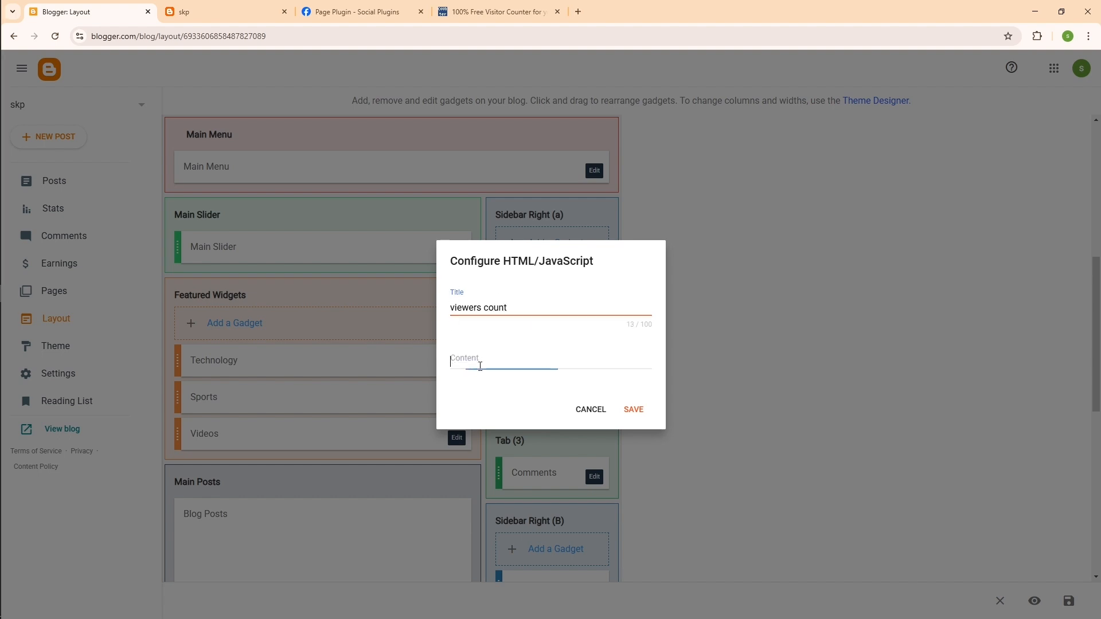
On freevisitorcounters.com, get the embed code of the first Visitor Counter style, with Today, Yesterday, All and Online, and copy it.
left_click(478, 15)
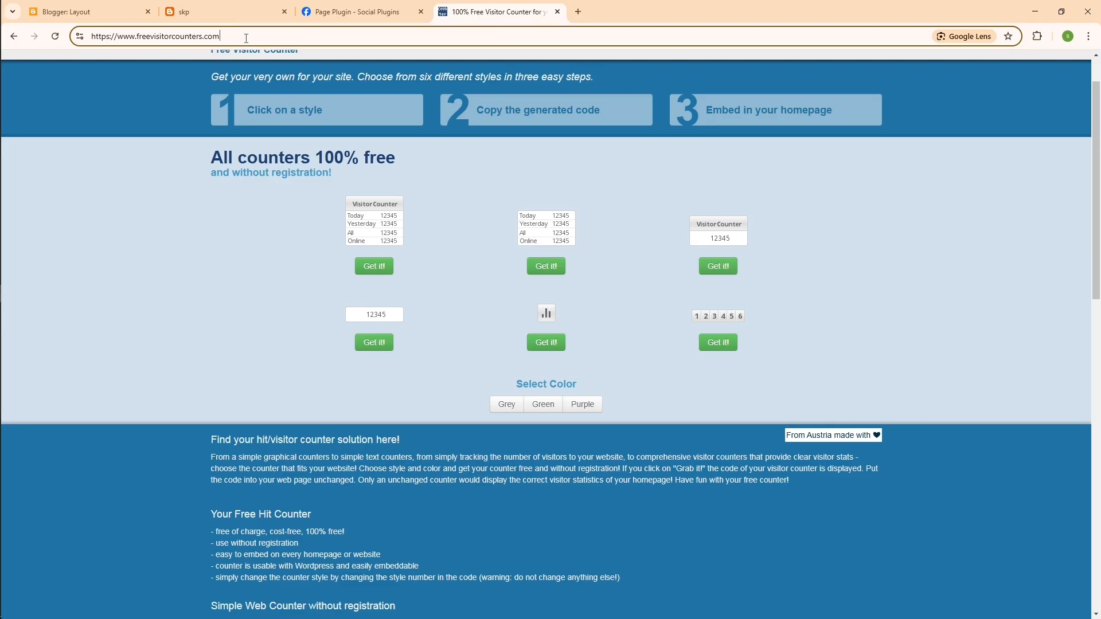
scroll(428, 260, "up", 1)
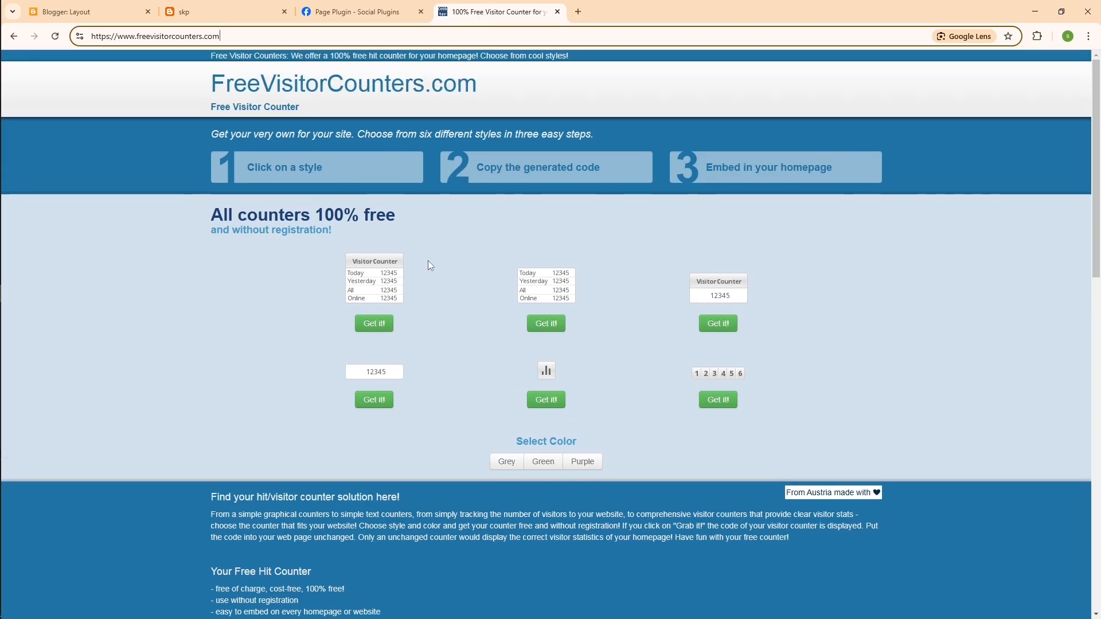
scroll(428, 260, "down", 2)
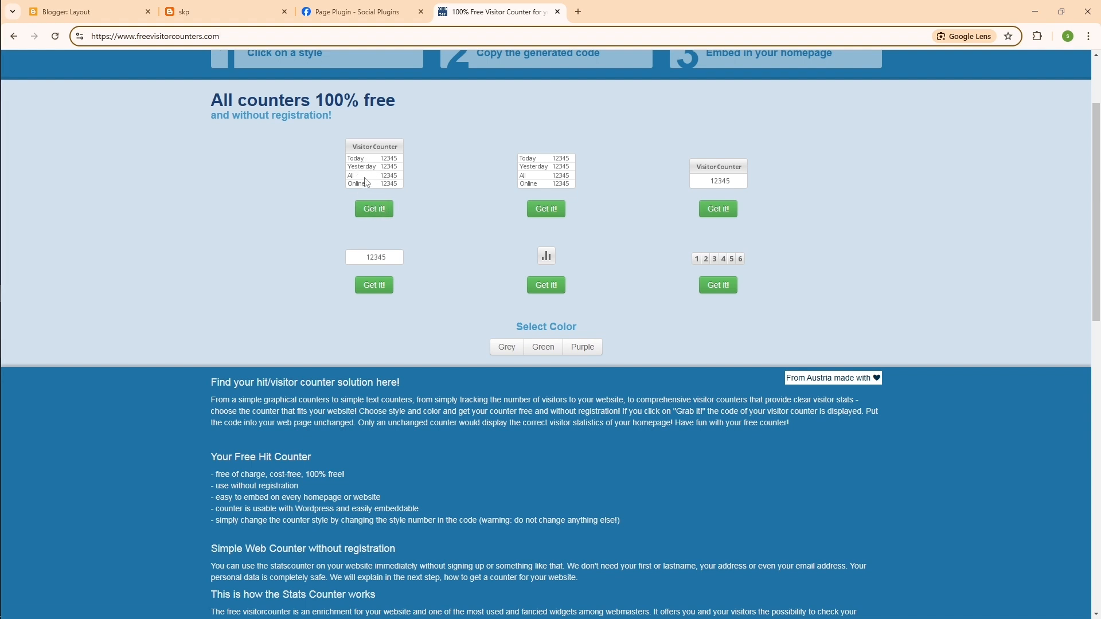
left_click(375, 212)
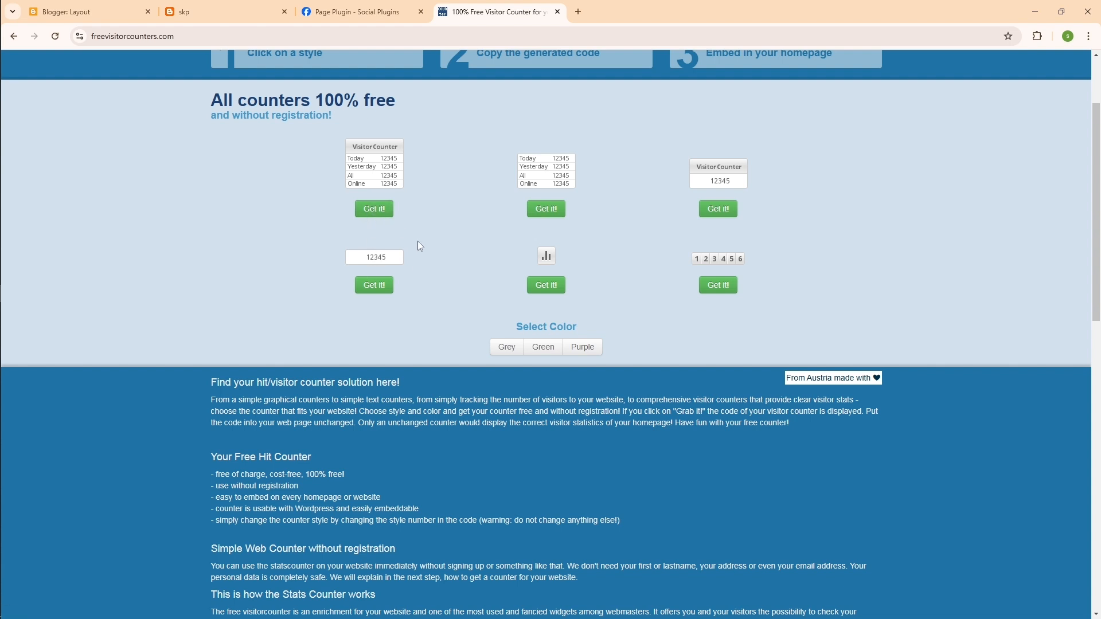
left_click(374, 208)
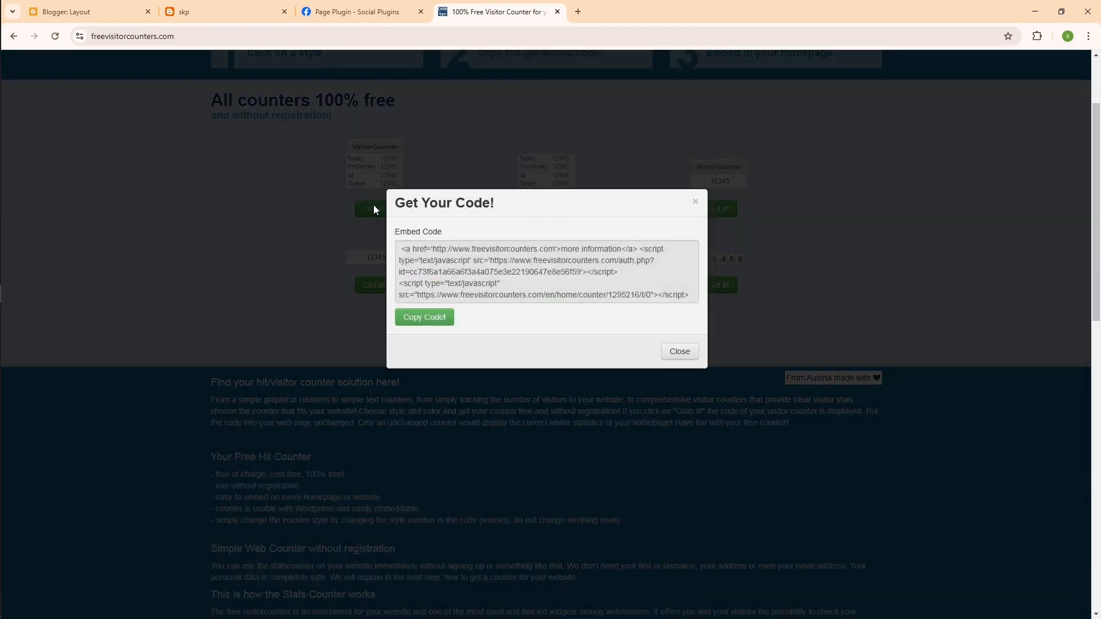
left_click(429, 320)
left_click(423, 320)
Paste the counter's embed code as the content of the viewers count gadget and save the gadget.
left_click(224, 11)
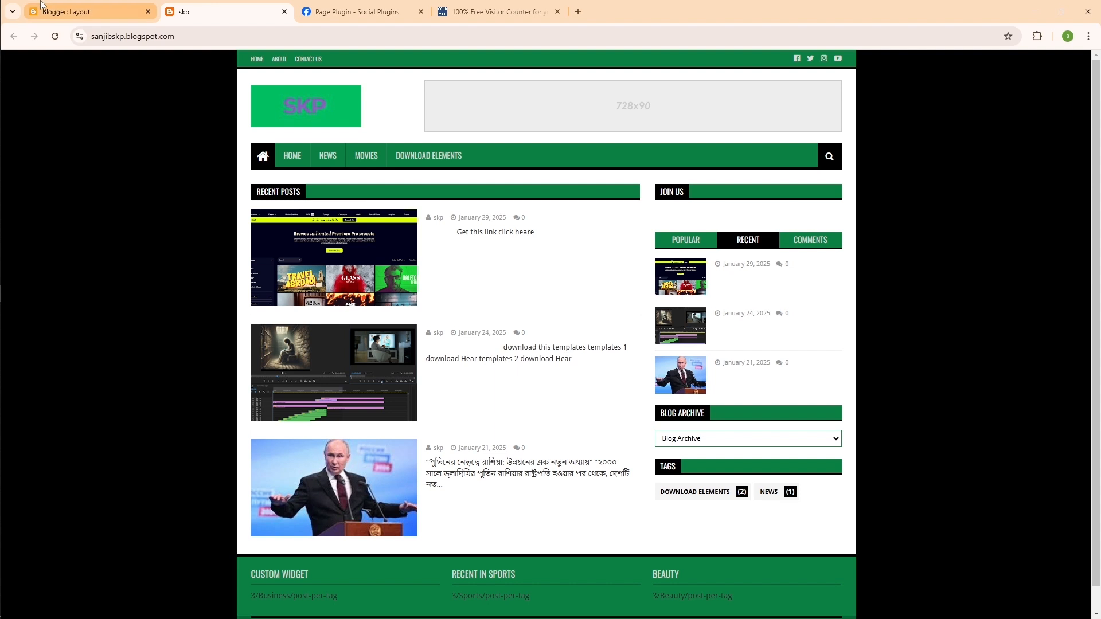
left_click(86, 11)
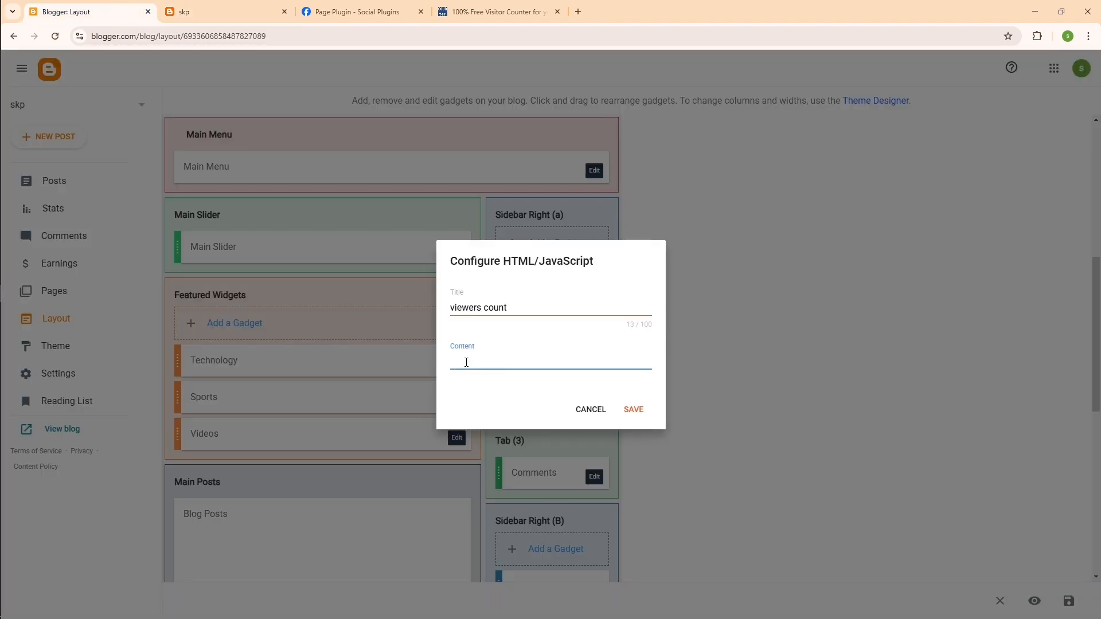
key("ctrl+v")
left_click(636, 471)
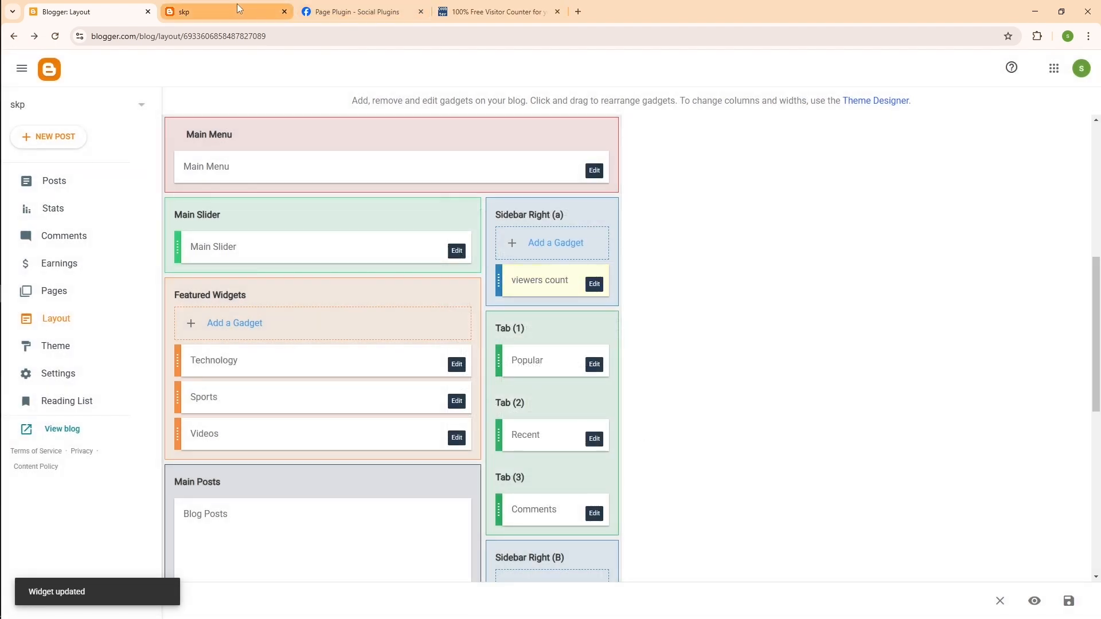
Reload the live blog to check the visitor counter in the sidebar, and return to the Blogger layout.
left_click(234, 6)
right_click(880, 172)
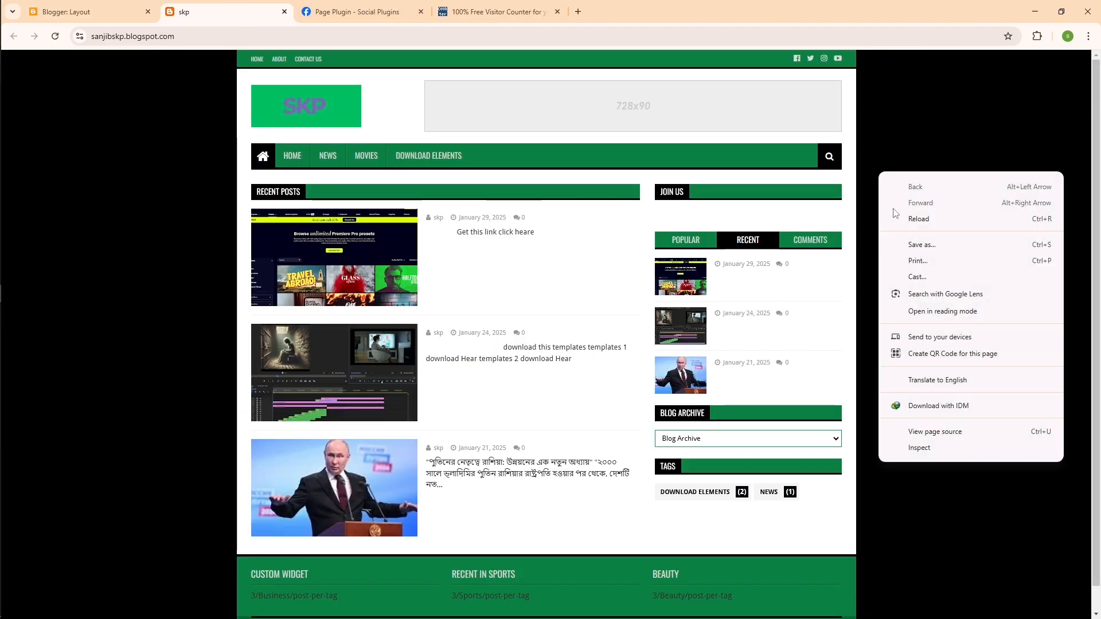
left_click(908, 222)
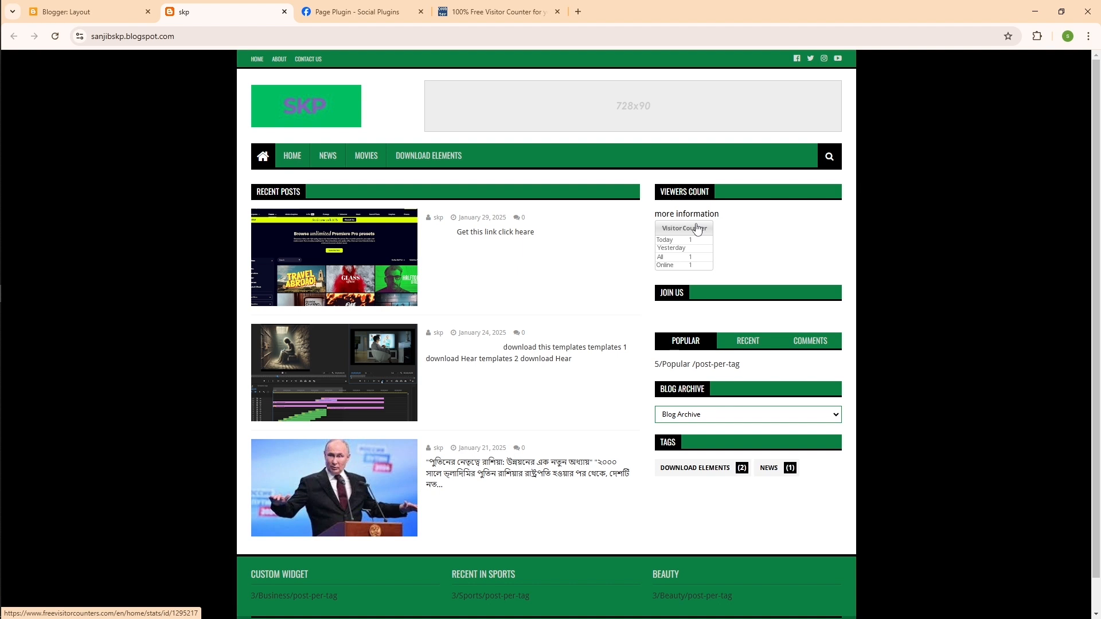
left_click(86, 11)
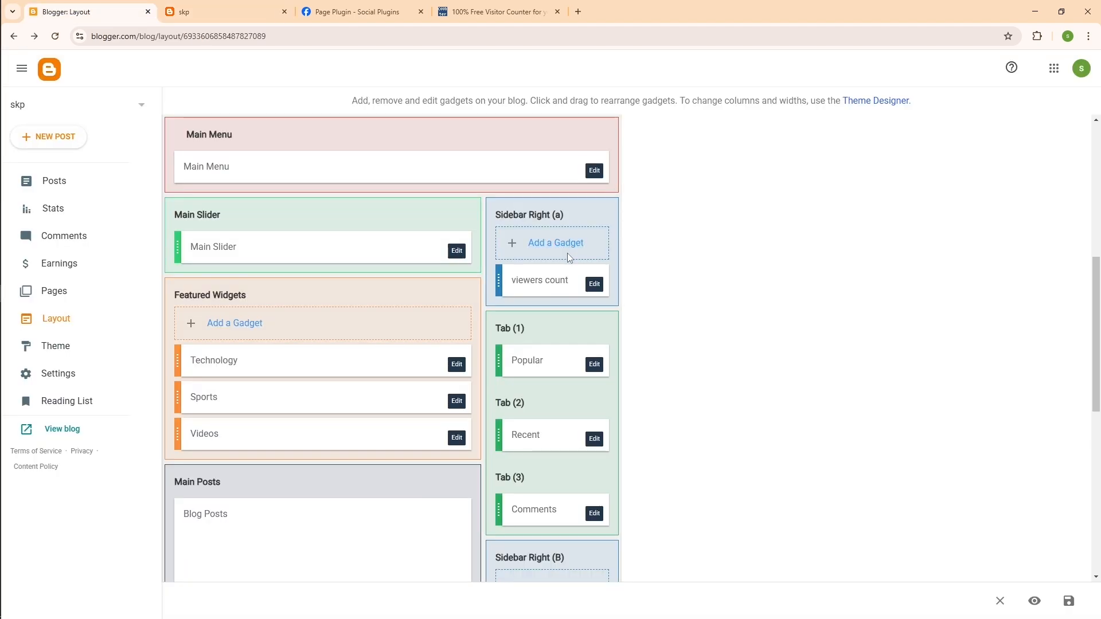